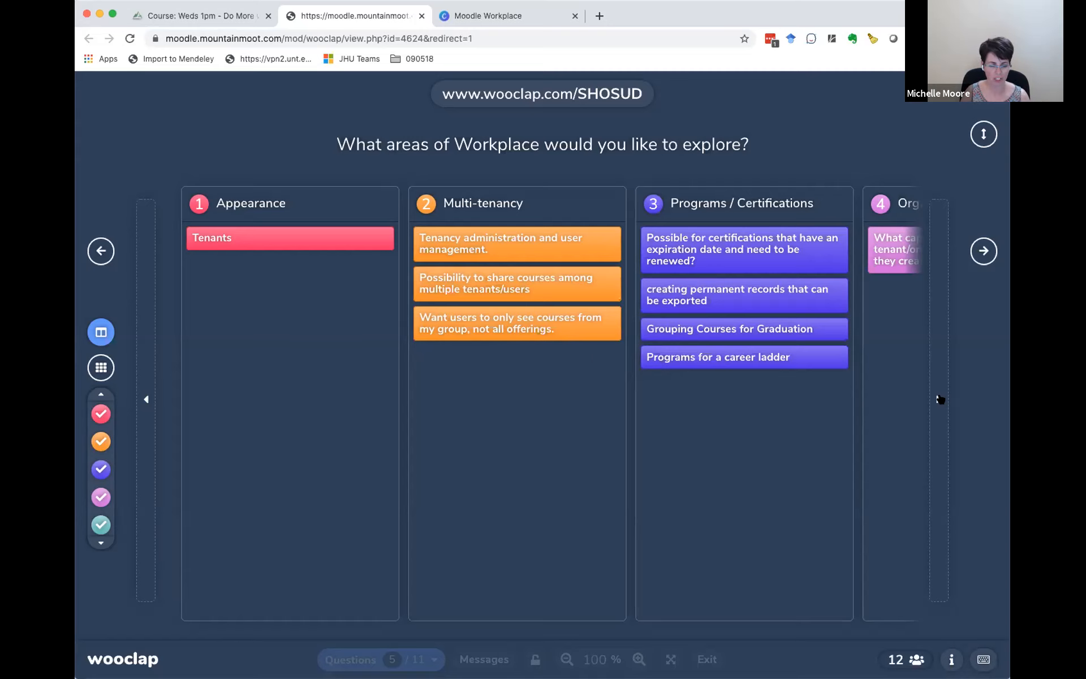
# Step: Review the participants' answers in every Workplace topic column of the Wooclap board, from Appearance through Report Builder
pyautogui.hscroll(5, 856, 399)
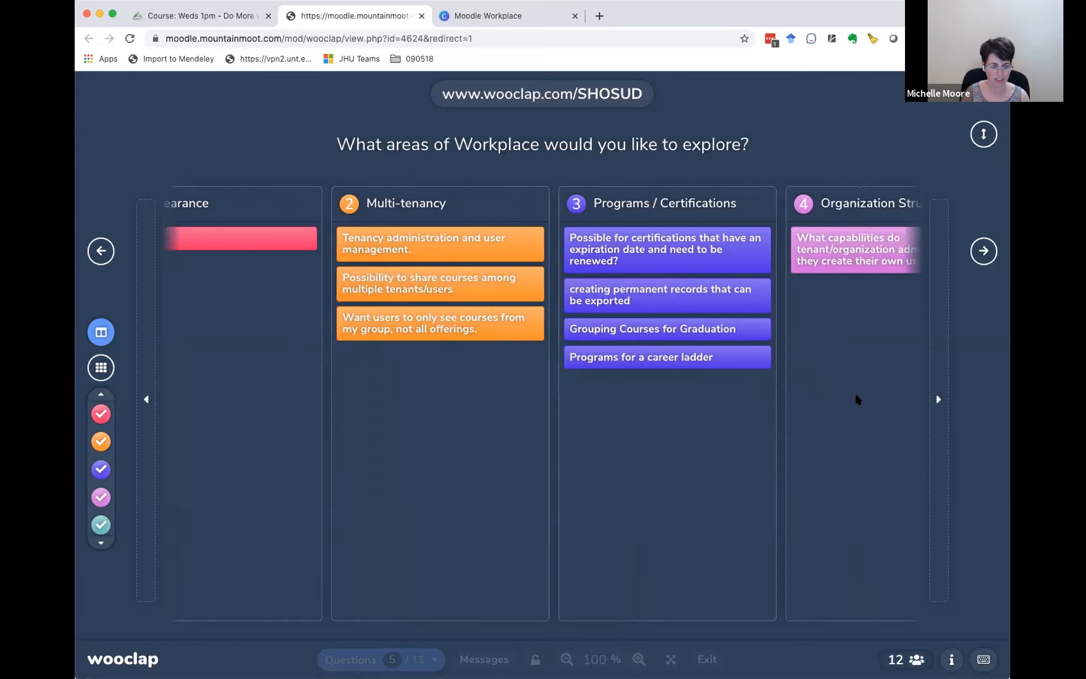
pyautogui.hscroll(2, 856, 399)
pyautogui.hscroll(3, 856, 398)
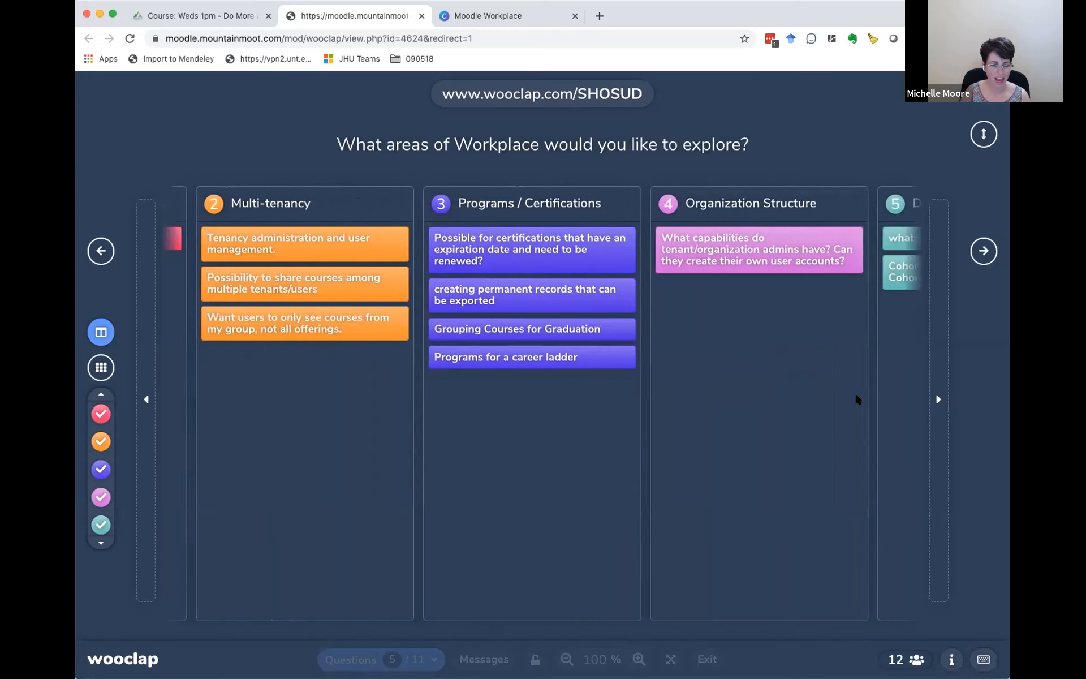
pyautogui.hscroll(3, 856, 399)
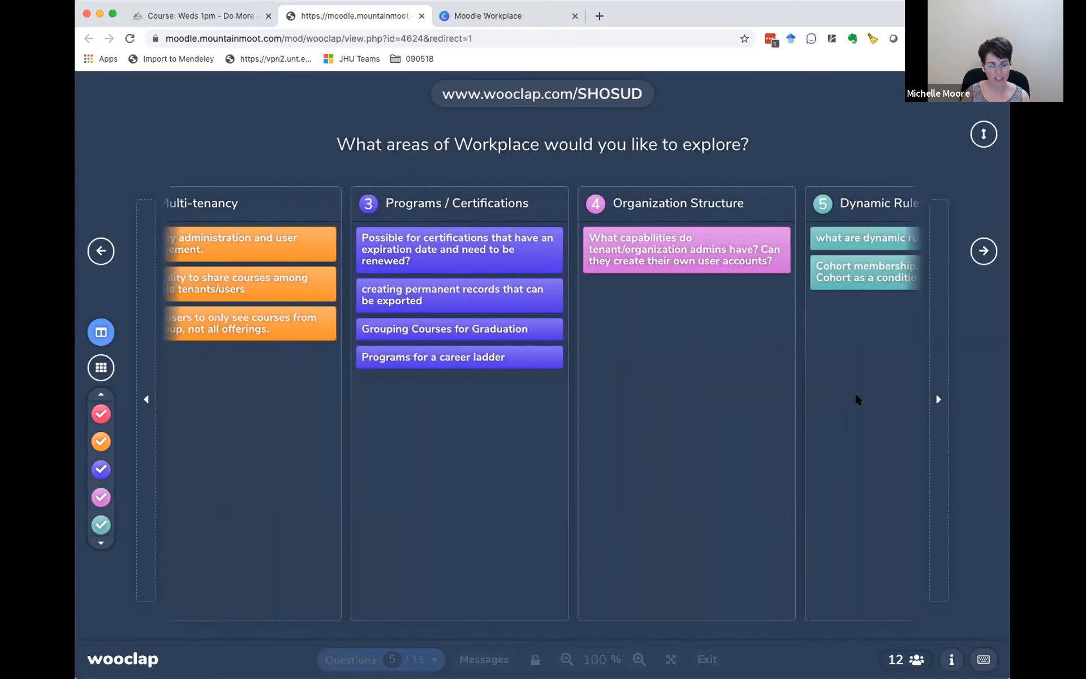
pyautogui.hscroll(1, 856, 399)
pyautogui.hscroll(1, 856, 398)
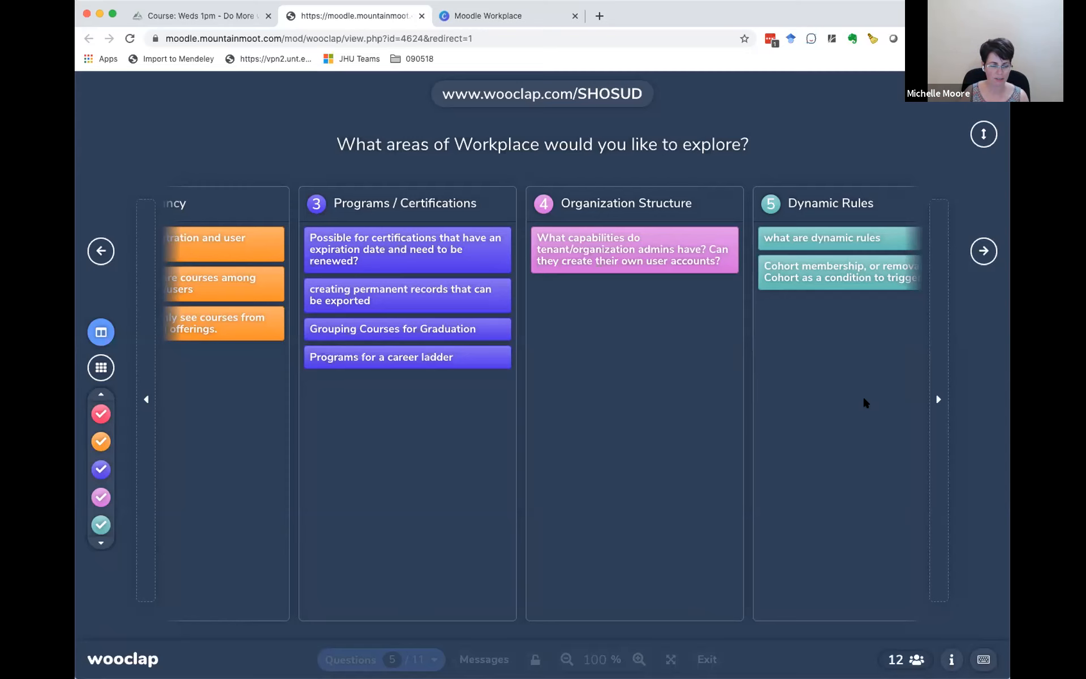
pyautogui.hscroll(3, 864, 399)
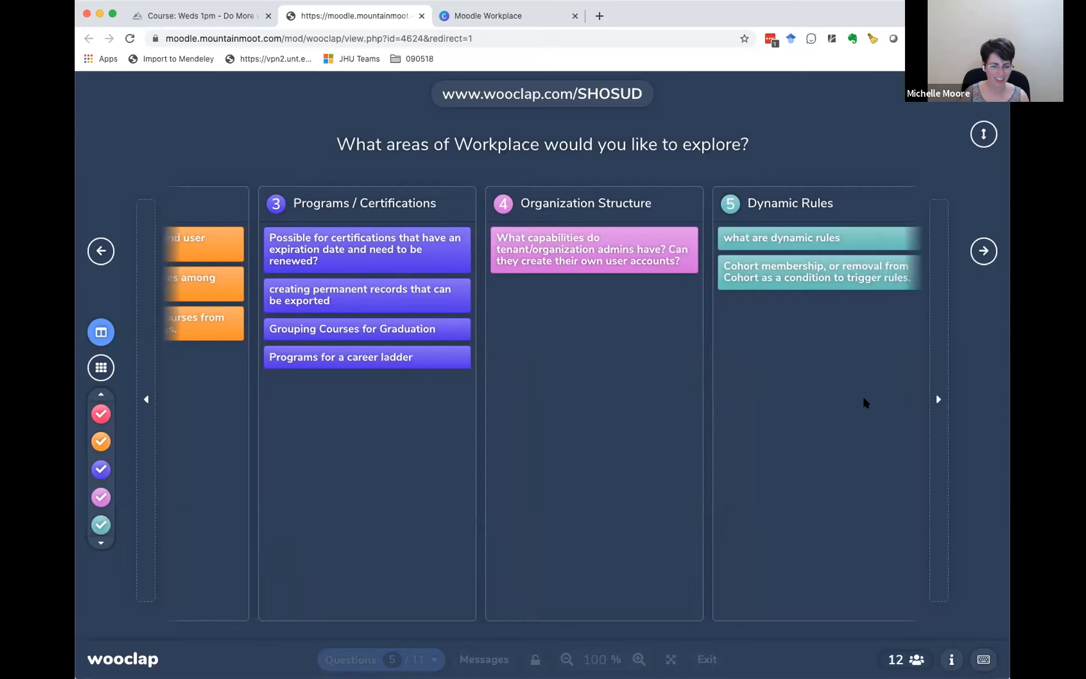
pyautogui.hscroll(4, 864, 399)
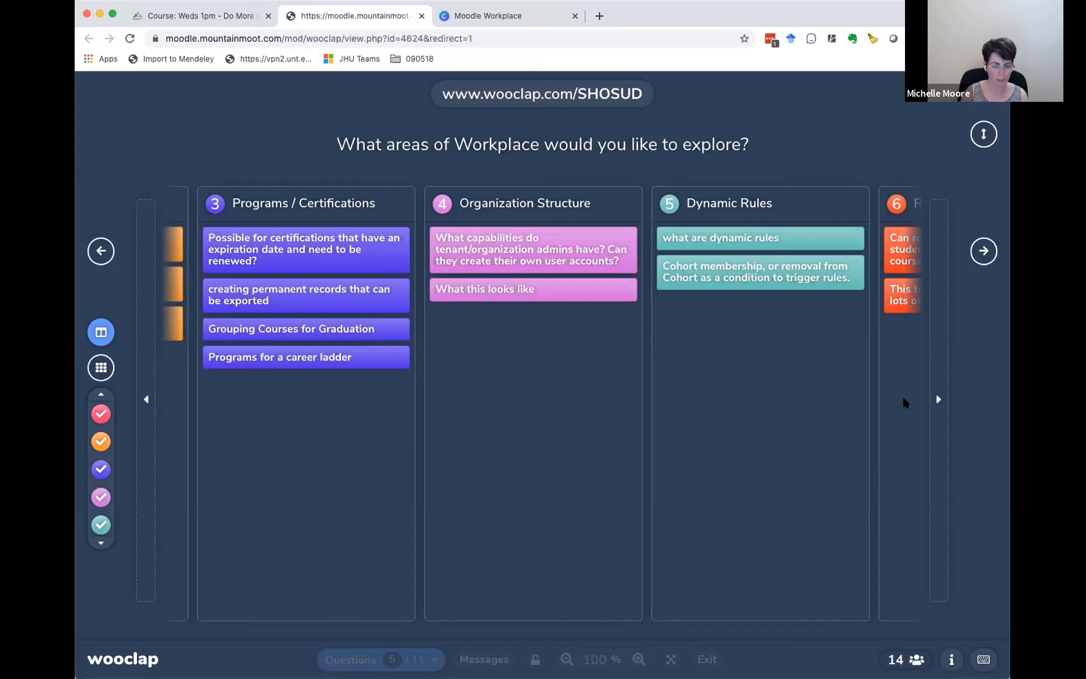
pyautogui.hscroll(2, 902, 403)
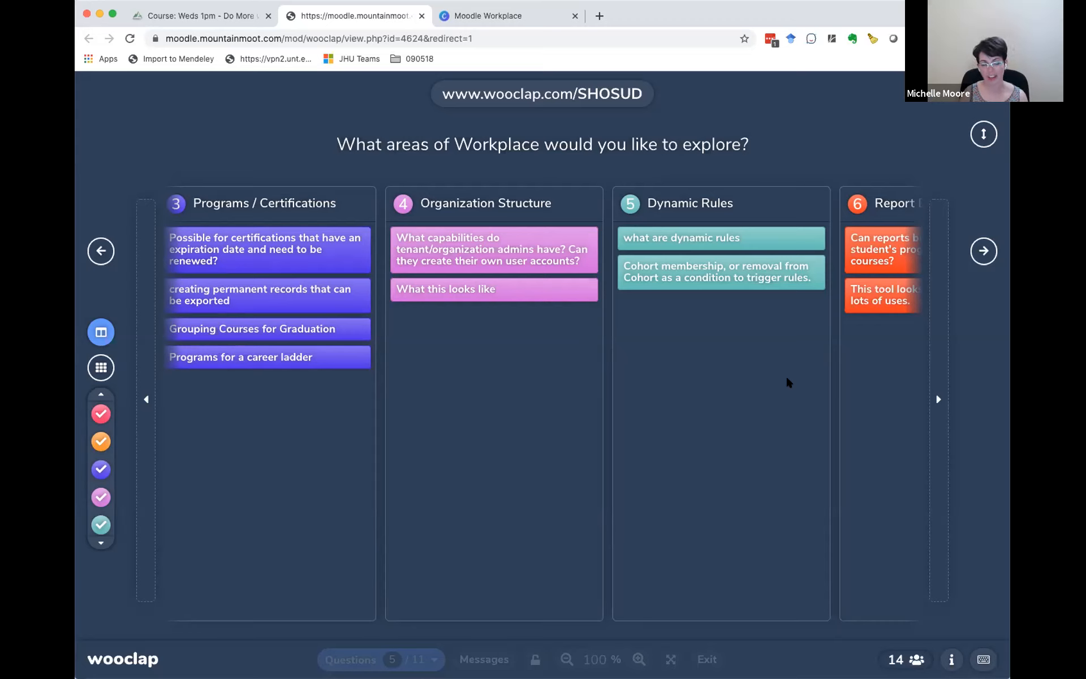
pyautogui.hscroll(3, 789, 382)
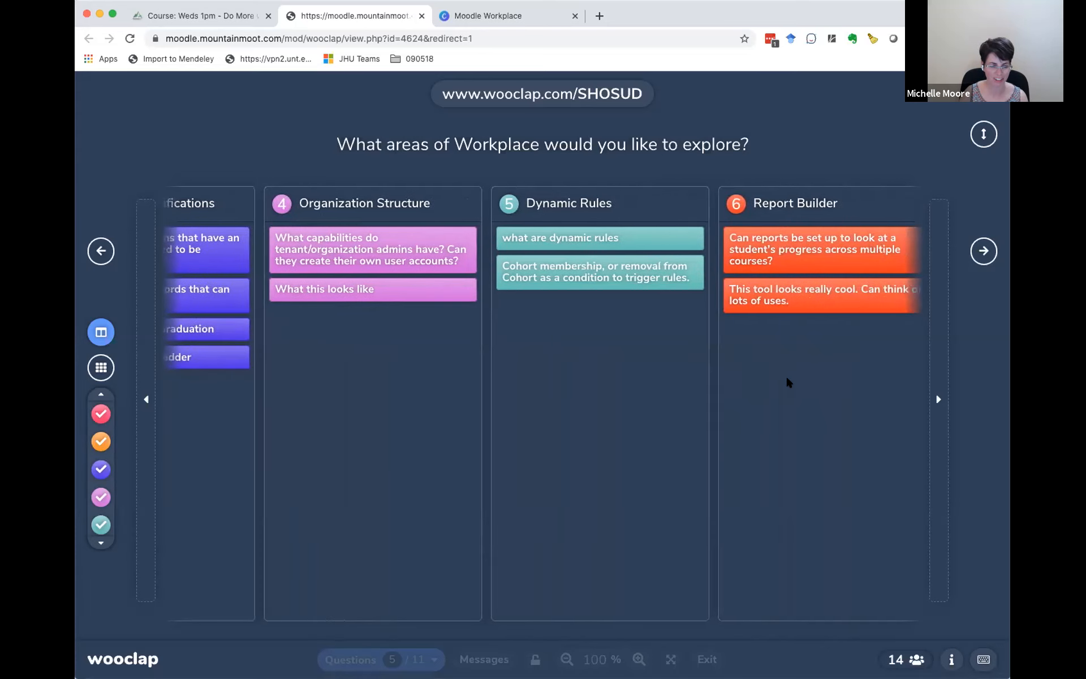
pyautogui.hscroll(3, 788, 379)
pyautogui.hscroll(1, 787, 378)
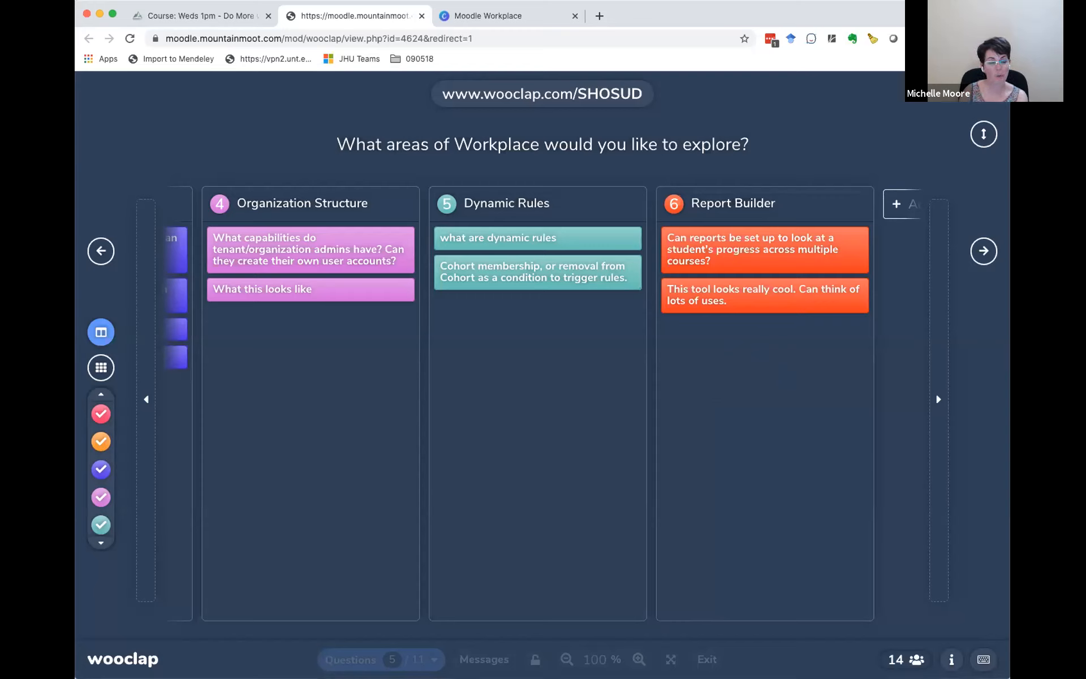
pyautogui.moveTo(357, 289)
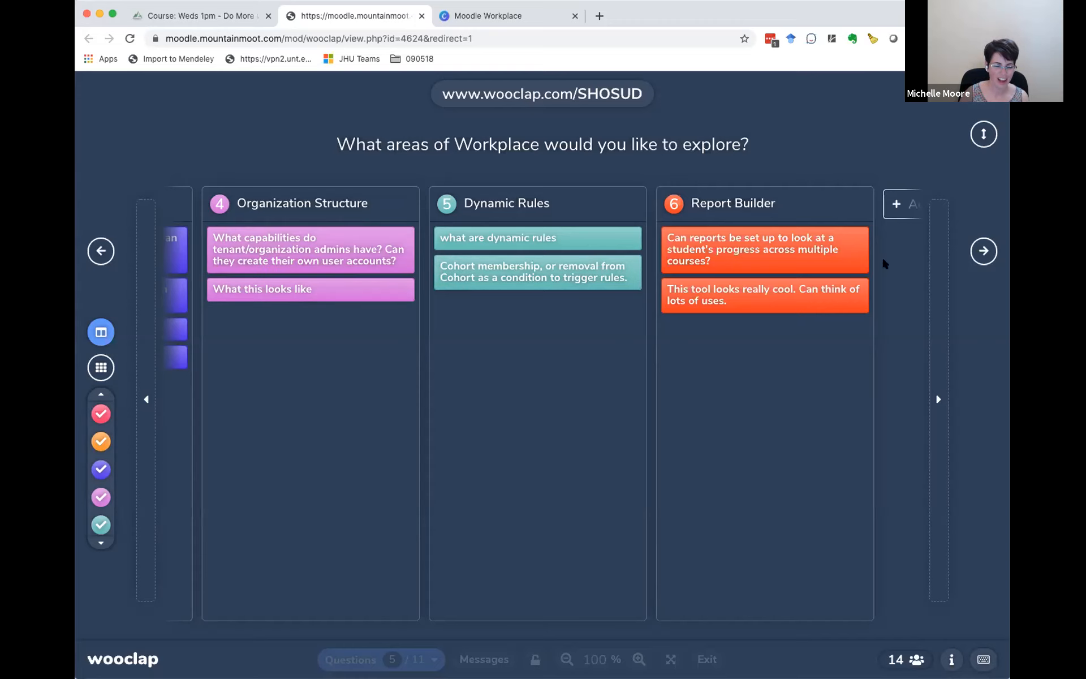
# Step: Switch to the Moodle Workplace course page and look through its welcome and introduction sections for the demo site link
pyautogui.click(192, 11)
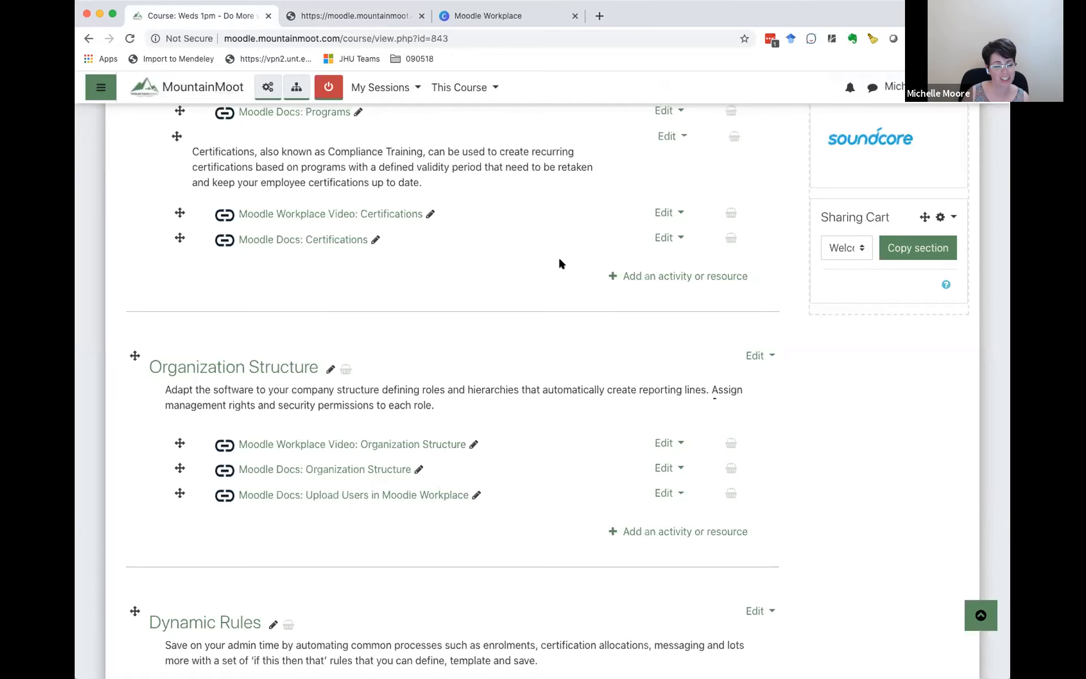
pyautogui.scroll(10, 467, 365)
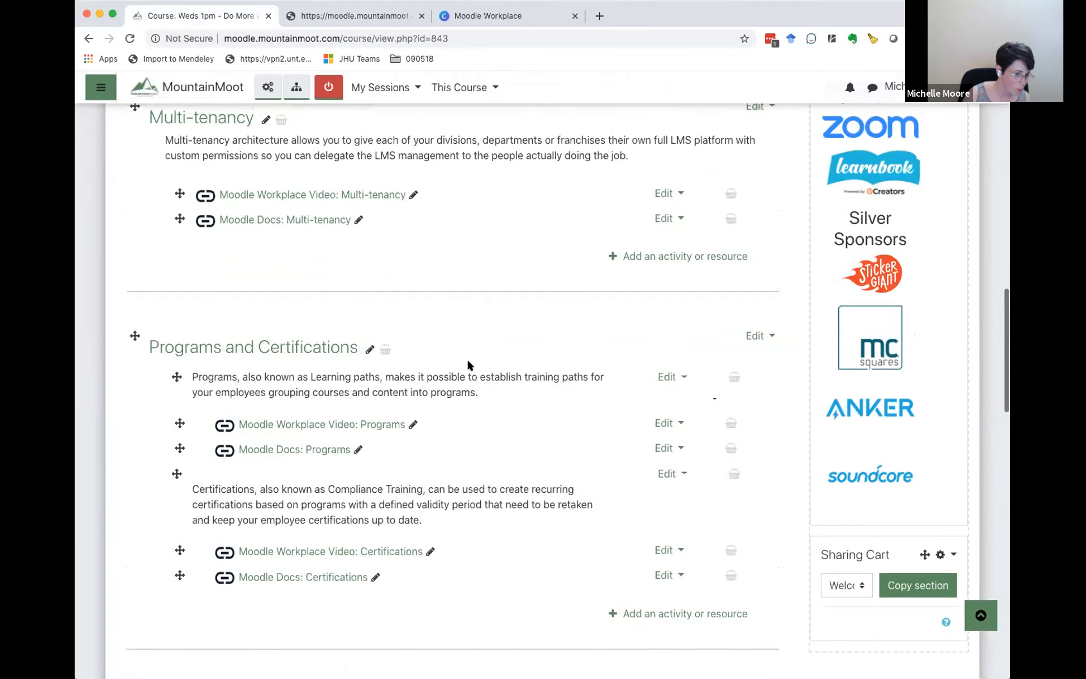
pyautogui.scroll(9, 467, 365)
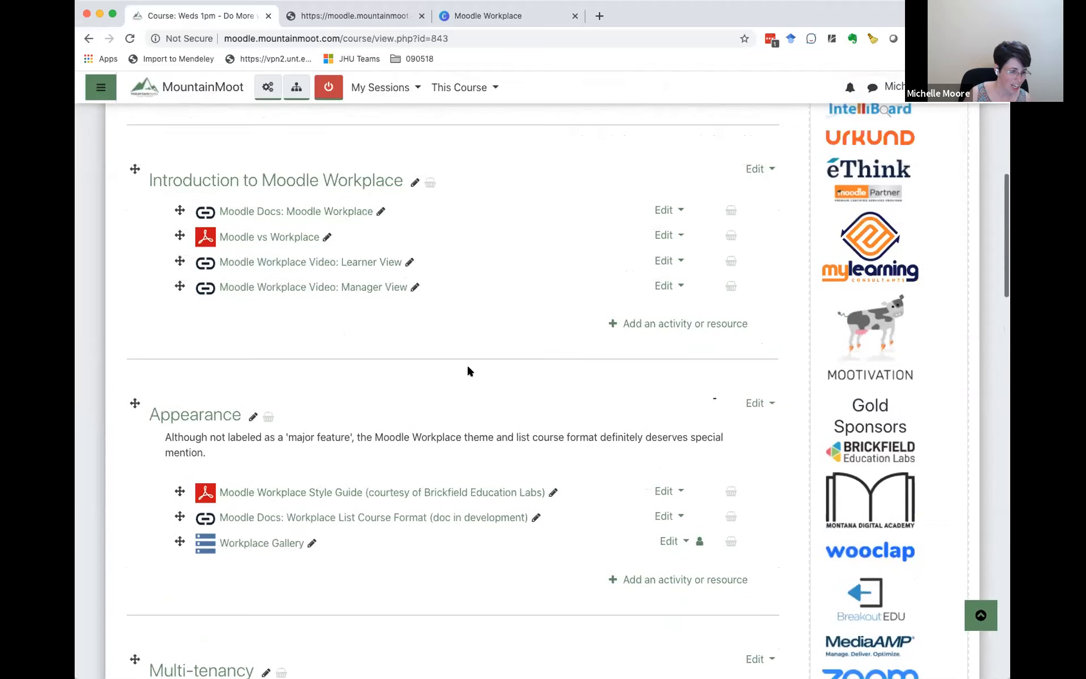
pyautogui.scroll(6, 468, 369)
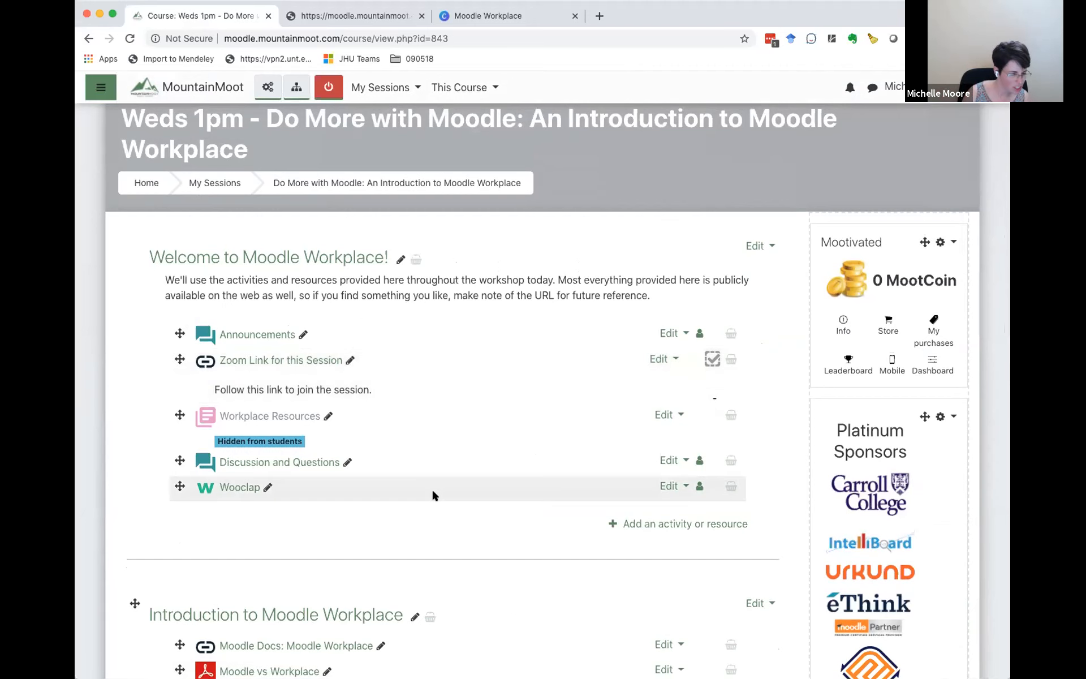
pyautogui.scroll(-1, 432, 491)
pyautogui.scroll(-2, 433, 494)
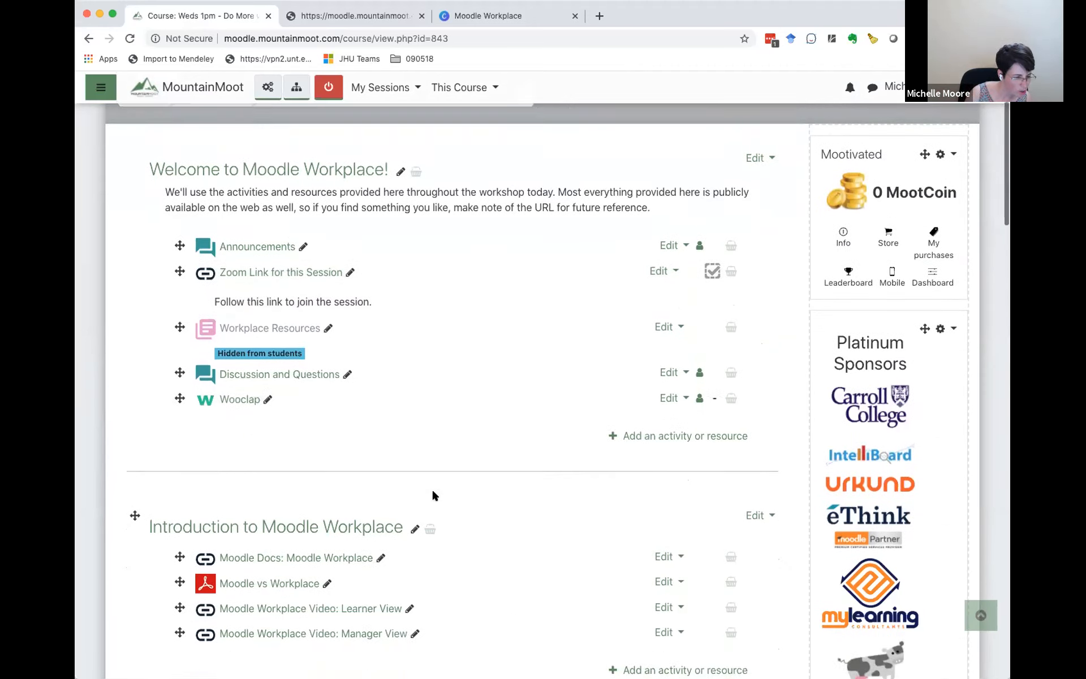
pyautogui.scroll(3, 432, 493)
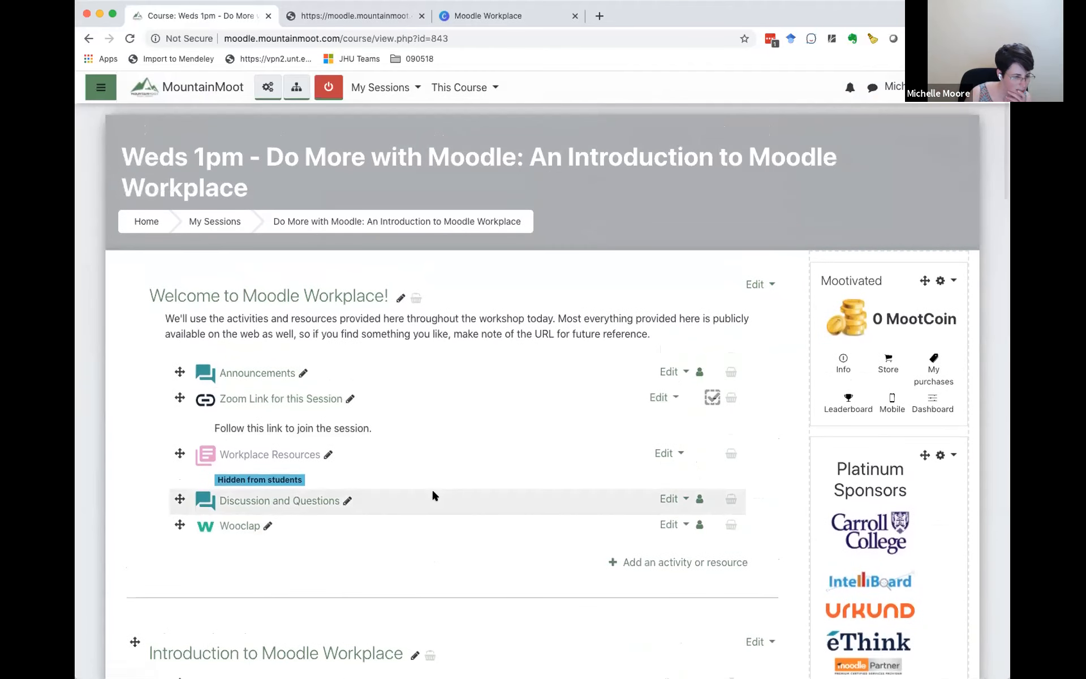
pyautogui.scroll(-4, 433, 495)
pyautogui.scroll(-4, 434, 495)
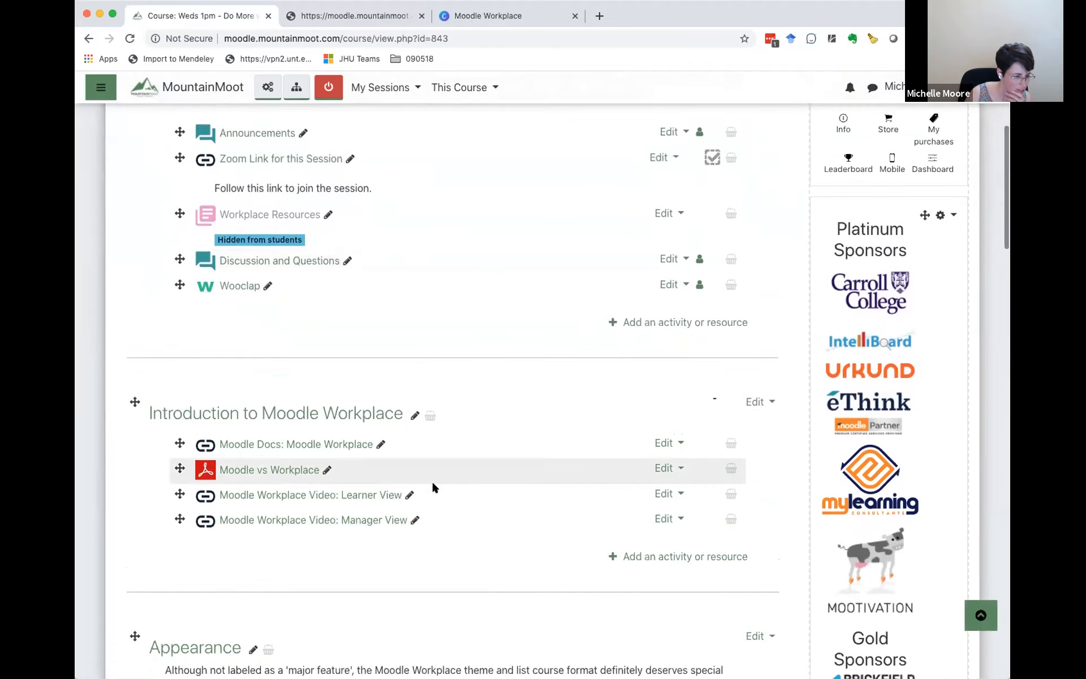
pyautogui.scroll(5, 433, 484)
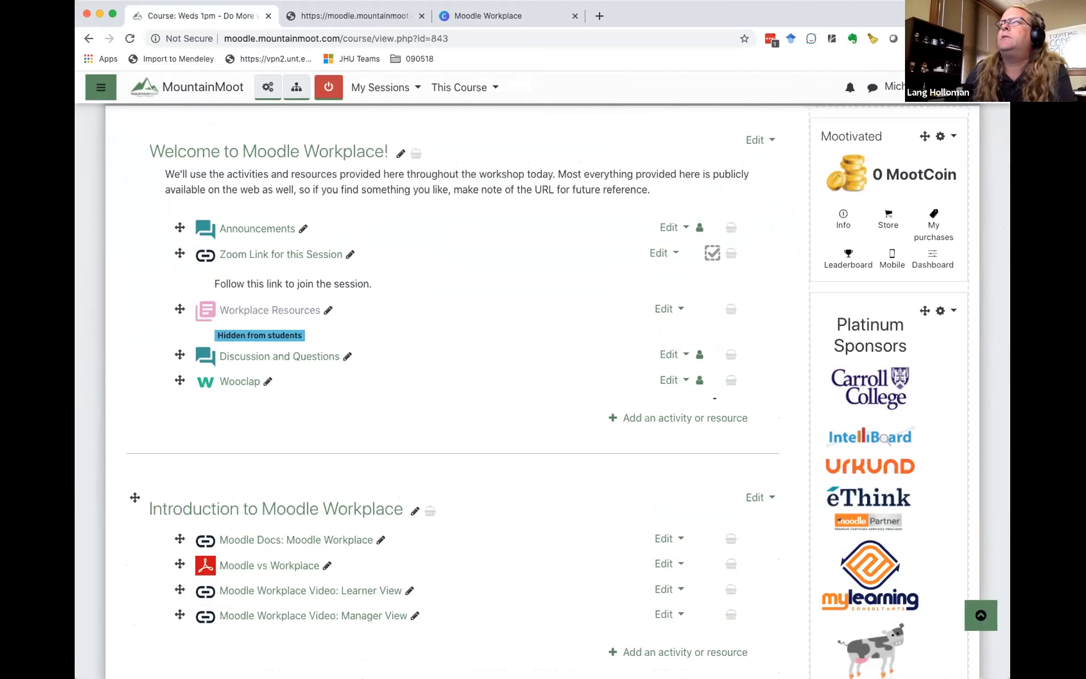
pyautogui.scroll(3, 311, 310)
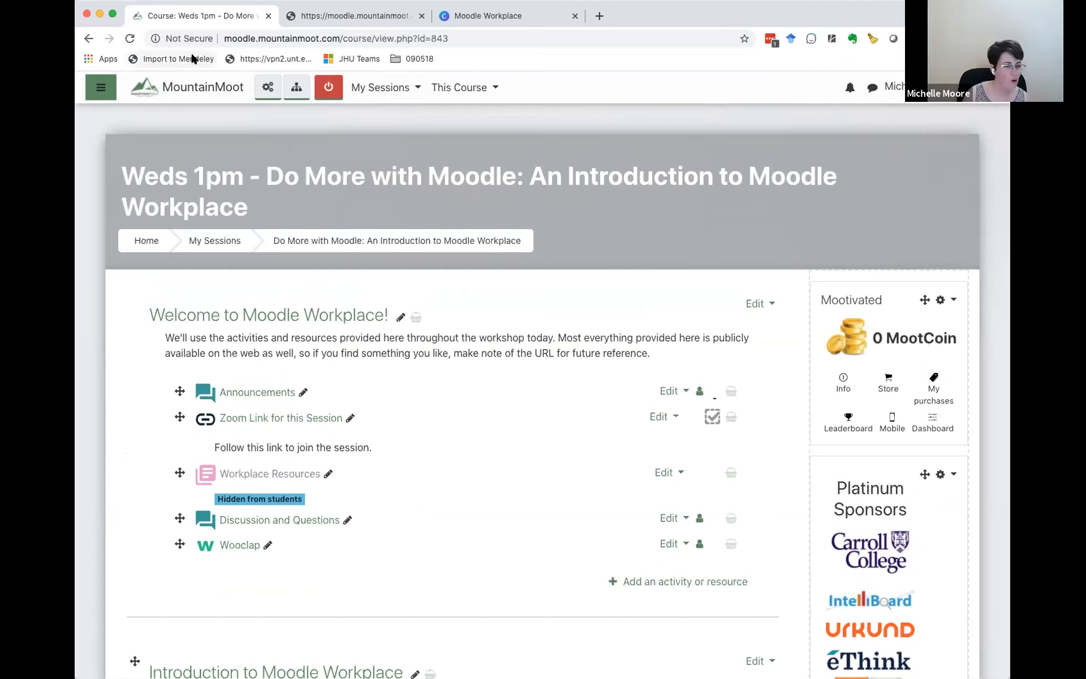
# Step: Reload the course page and open the Workplace Demo Site Credentials spreadsheet from the welcome section
pyautogui.click(129, 38)
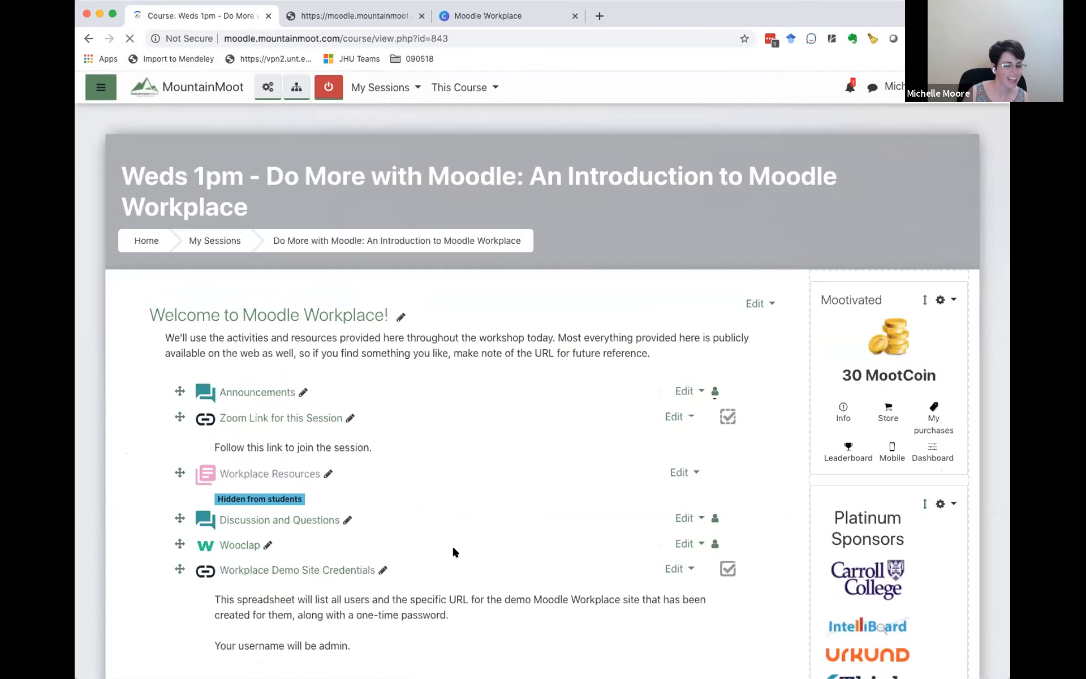
pyautogui.scroll(-3, 456, 508)
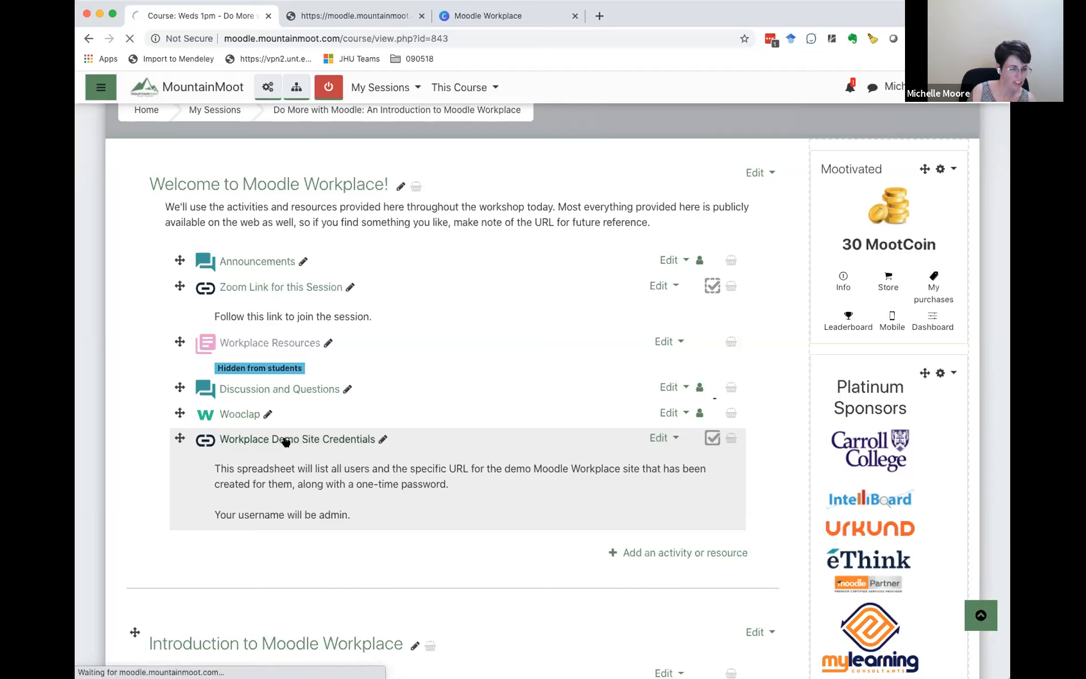
pyautogui.click(286, 441)
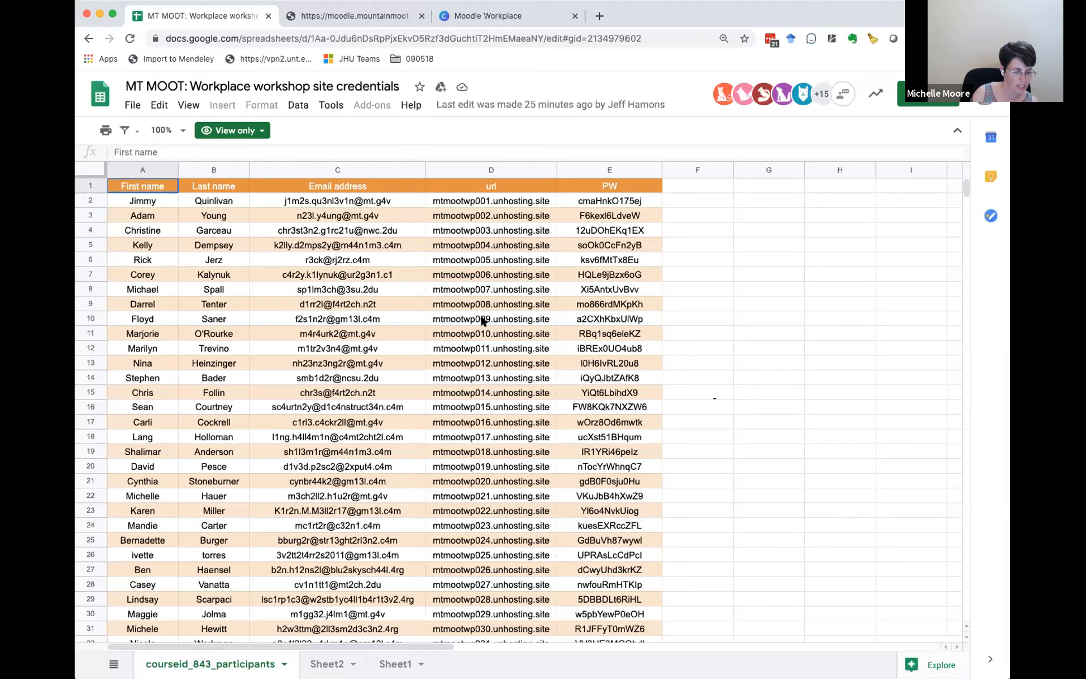
# Step: Look through the participant rows of the site credentials sheet down to the last entry and return to the header row
pyautogui.scroll(-4, 482, 321)
pyautogui.scroll(-8, 482, 321)
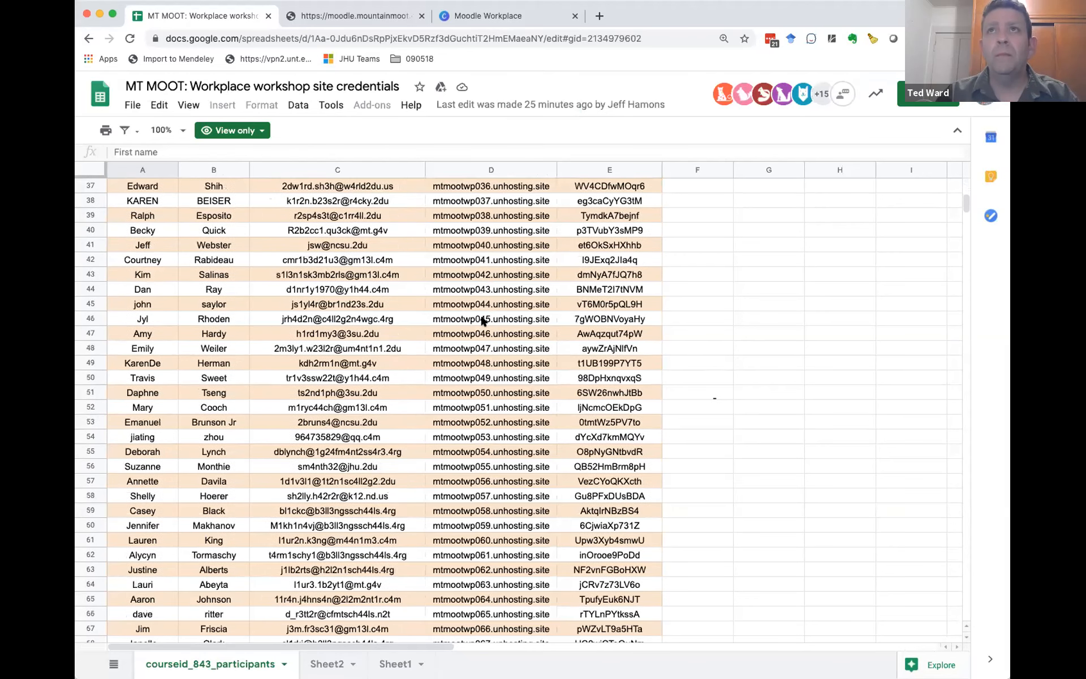
pyautogui.scroll(-4, 482, 321)
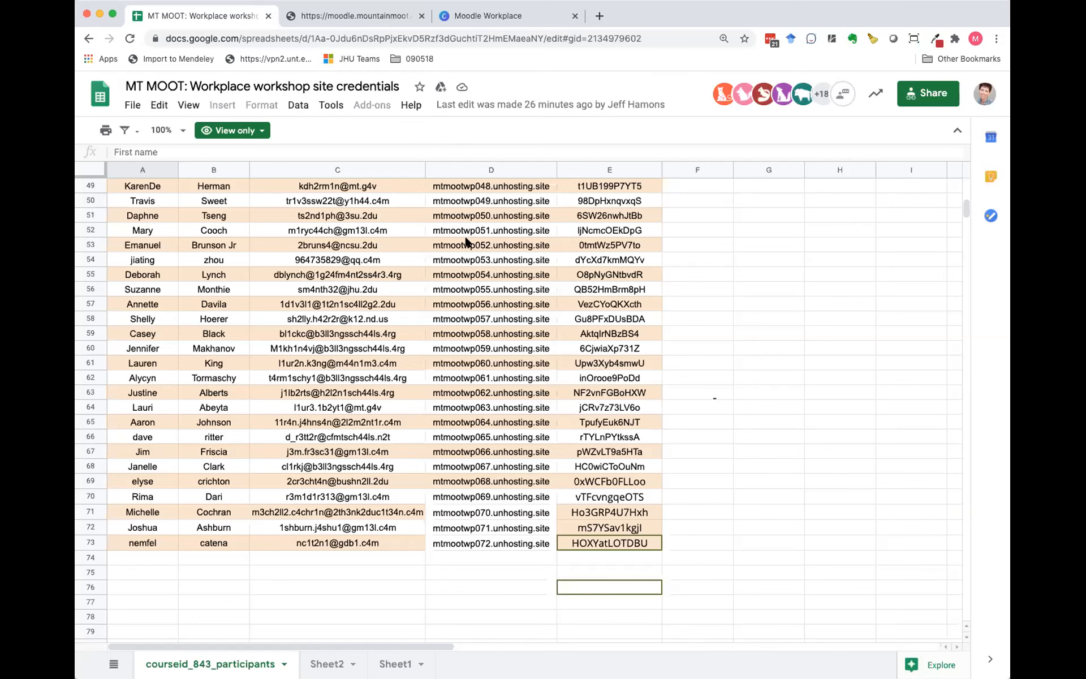
pyautogui.scroll(3, 465, 241)
pyautogui.scroll(15, 466, 240)
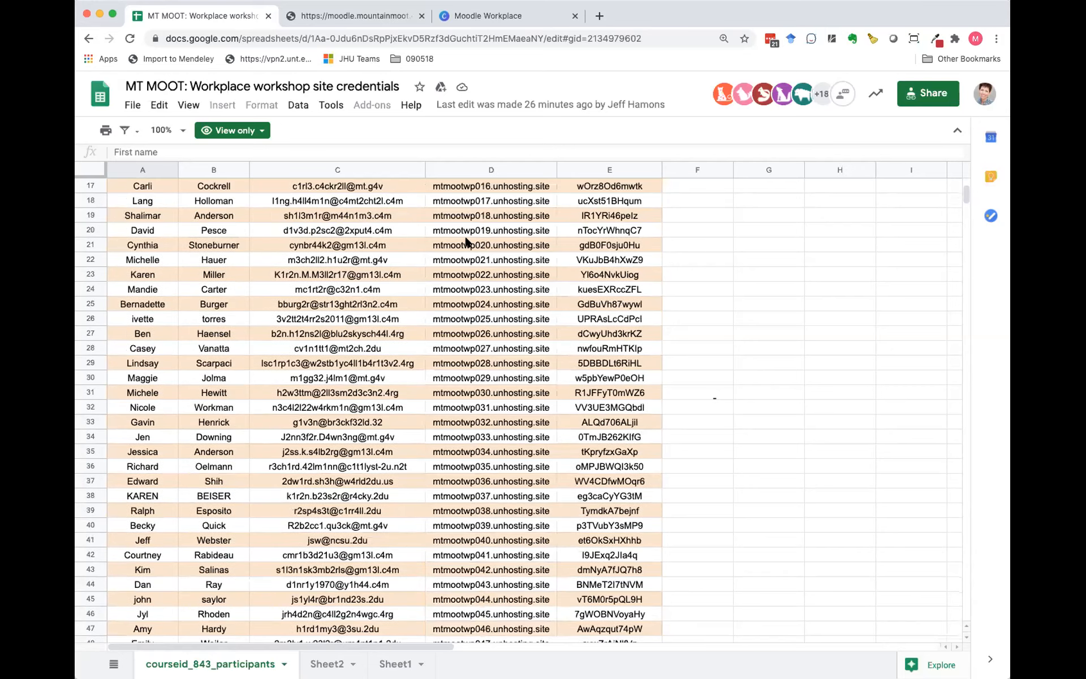
pyautogui.scroll(5, 465, 241)
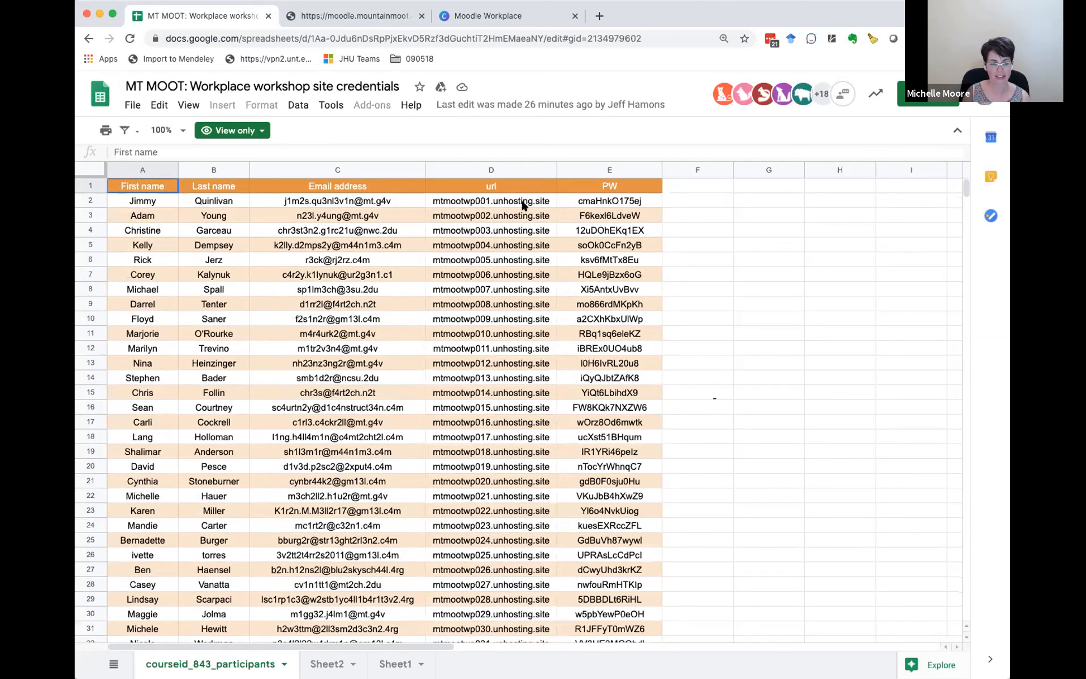
pyautogui.click(501, 205)
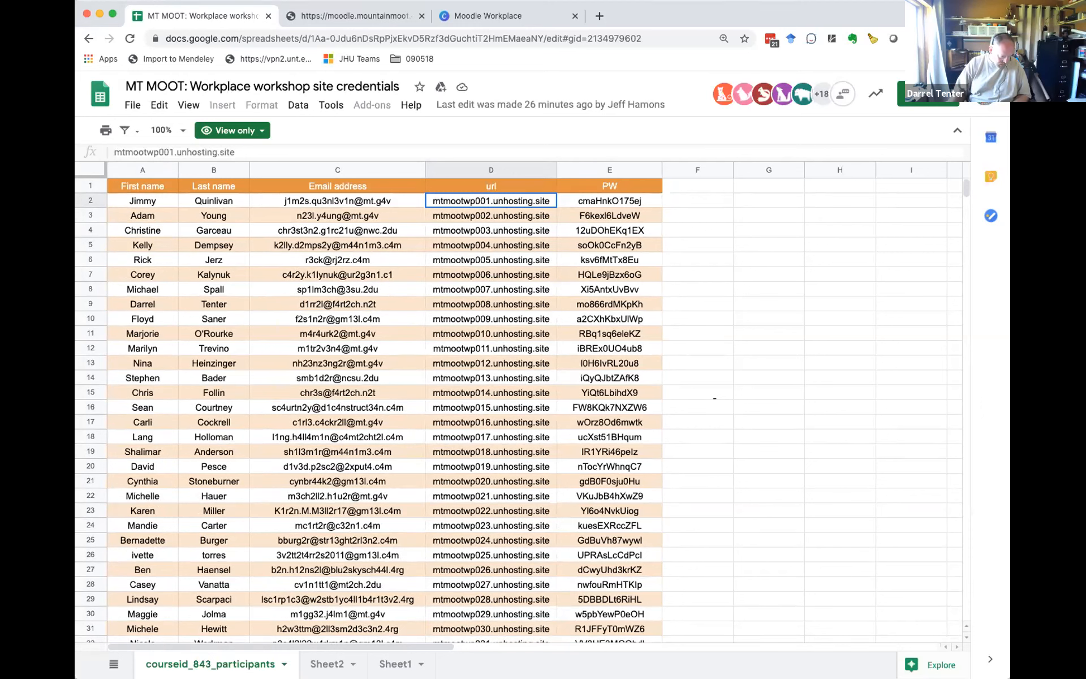
pyautogui.click(597, 17)
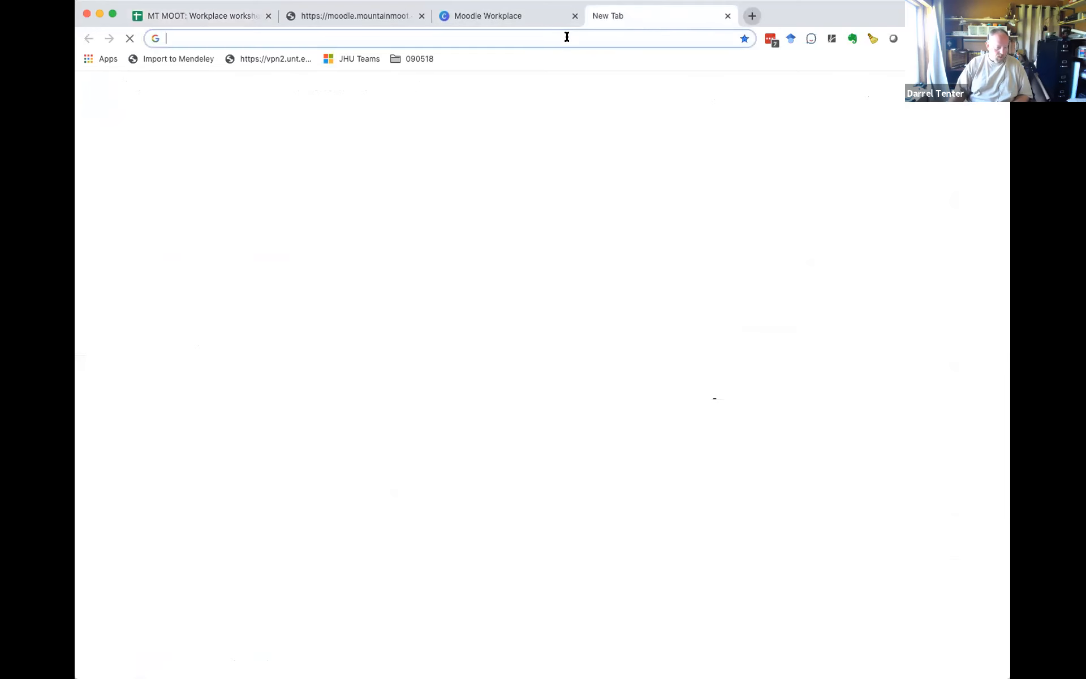
pyautogui.click(565, 38)
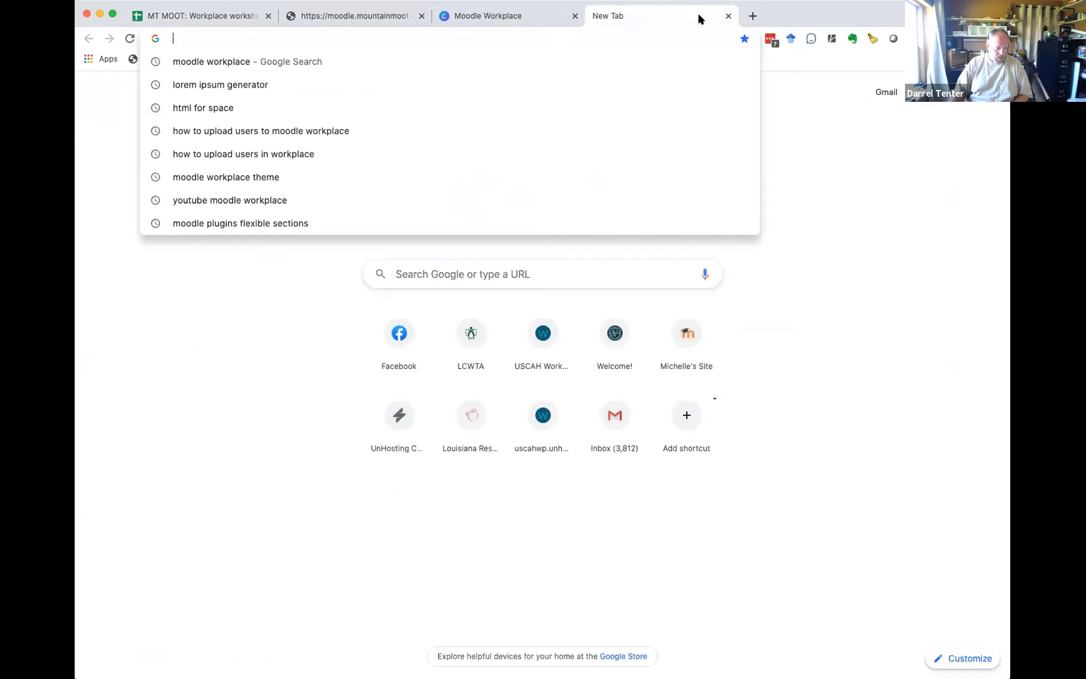
pyautogui.click(729, 17)
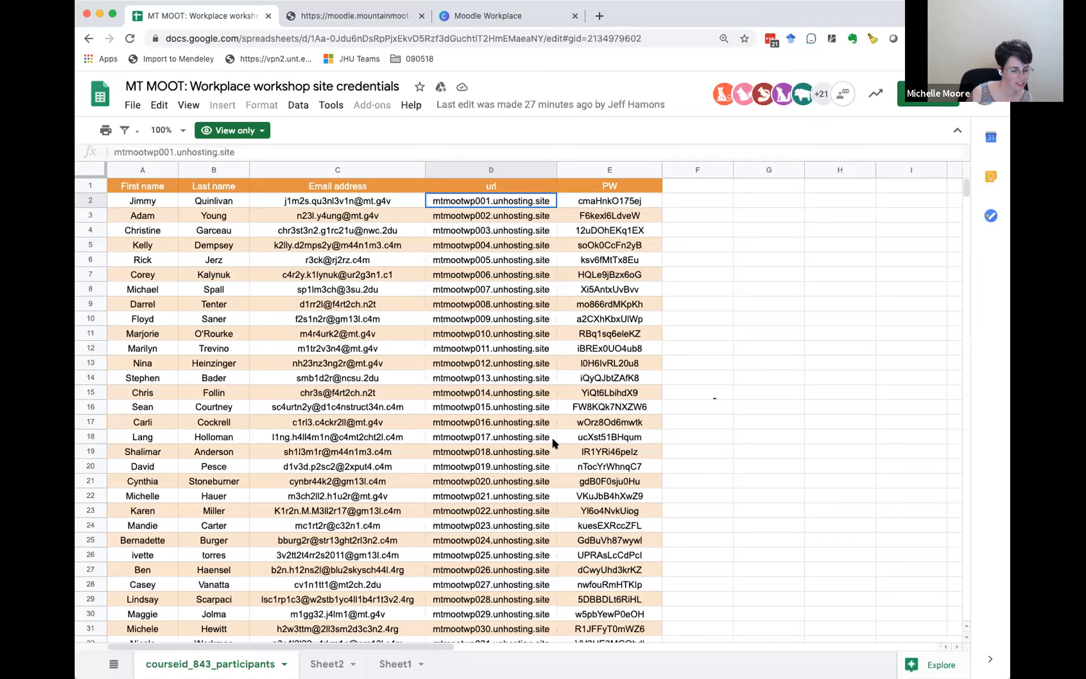
# Step: Copy the demo site URL mtmootwp012.unhosting.site in row 13, followed by the password from the same row
pyautogui.scroll(-5, 553, 442)
pyautogui.scroll(3, 553, 443)
pyautogui.scroll(2, 552, 443)
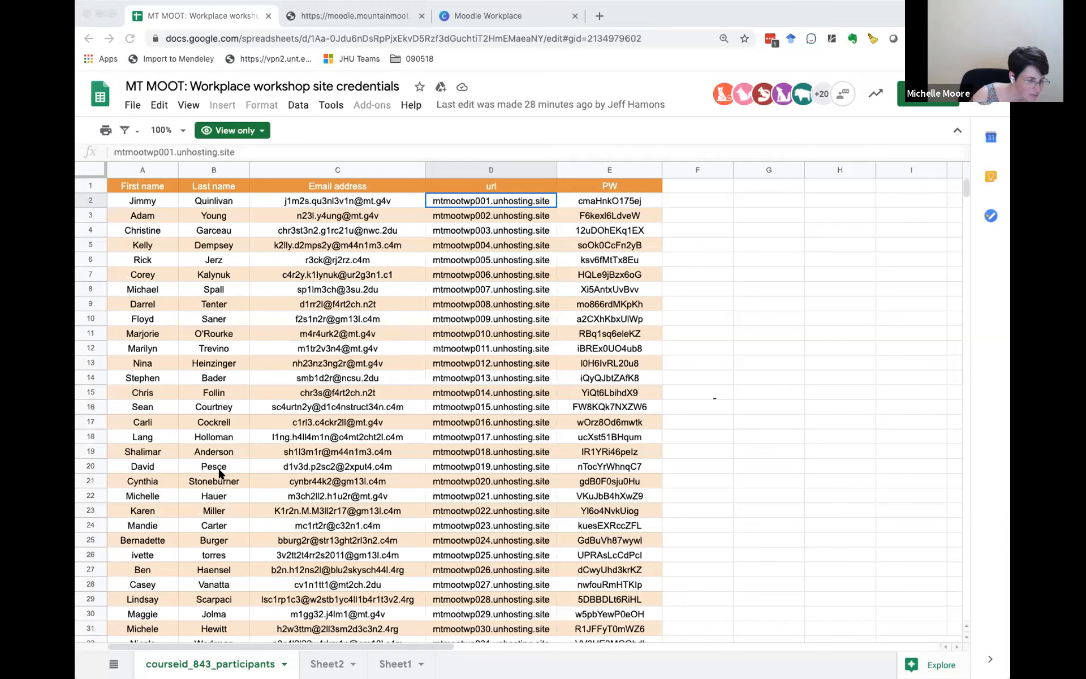
pyautogui.click(510, 363)
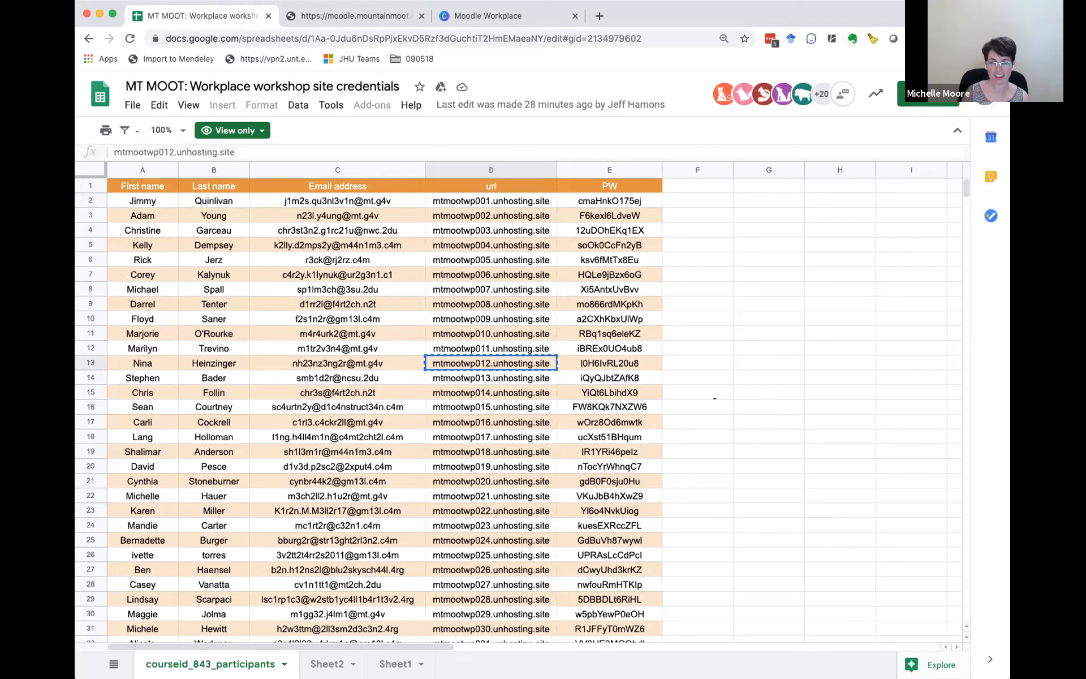
pyautogui.click(627, 364)
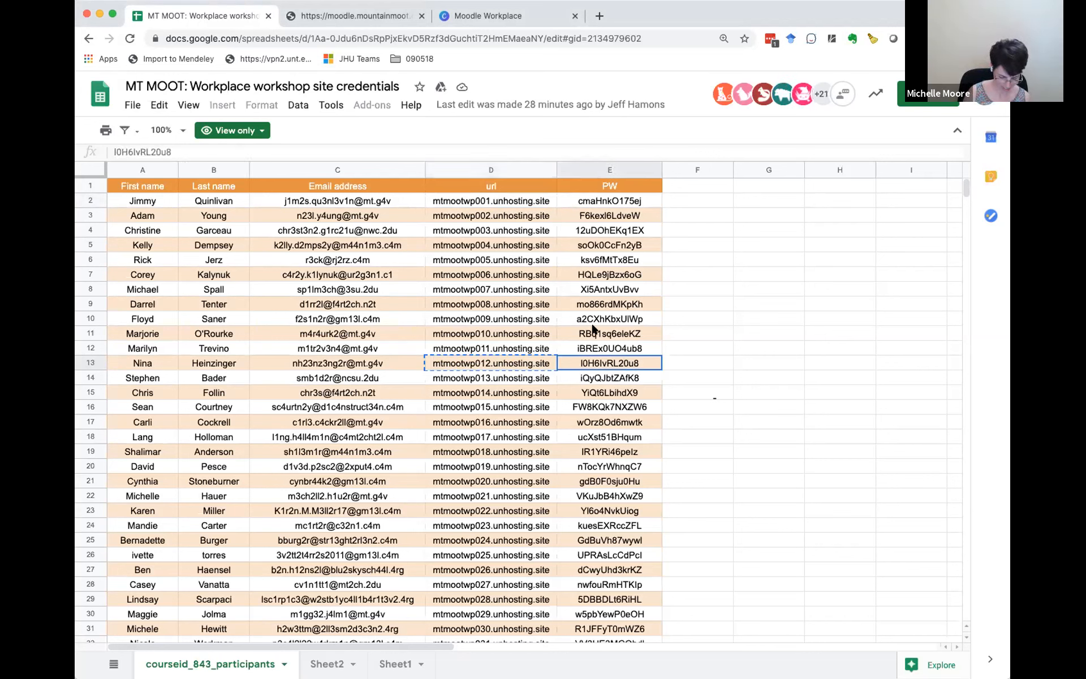
pyautogui.press('super+c')
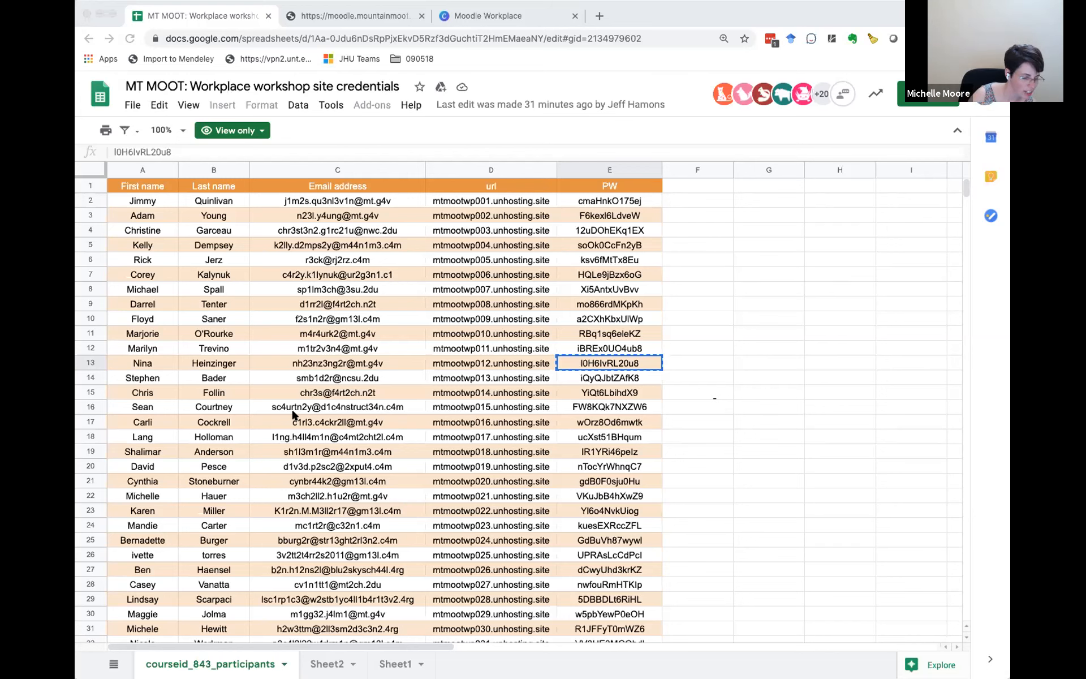
pyautogui.scroll(-1, 293, 414)
pyautogui.scroll(-2, 293, 415)
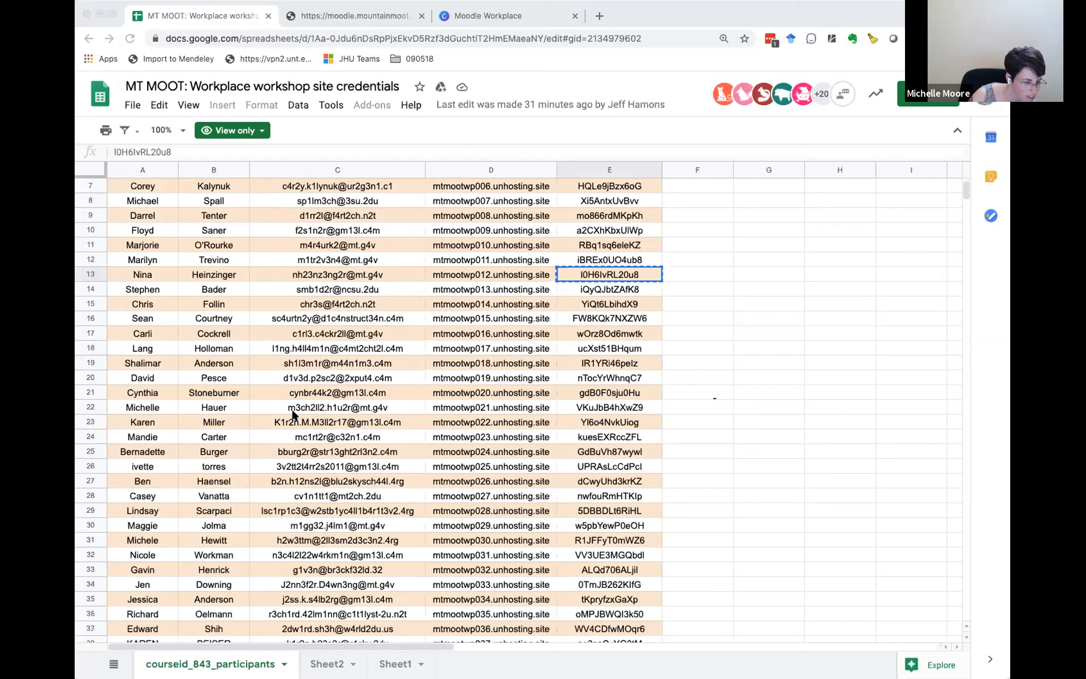
# Step: Copy the demo site password in row 32 of the credentials sheet and return to that cell
pyautogui.click(644, 554)
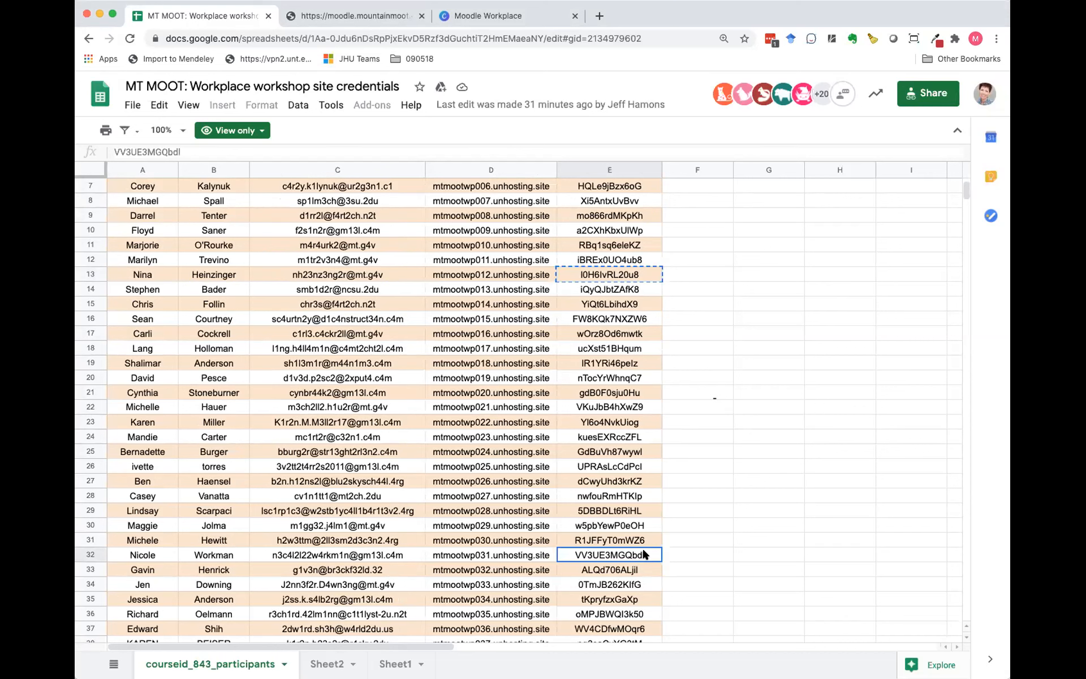
pyautogui.hotkey('ctrl', 'c')
pyautogui.press('super+Tab')
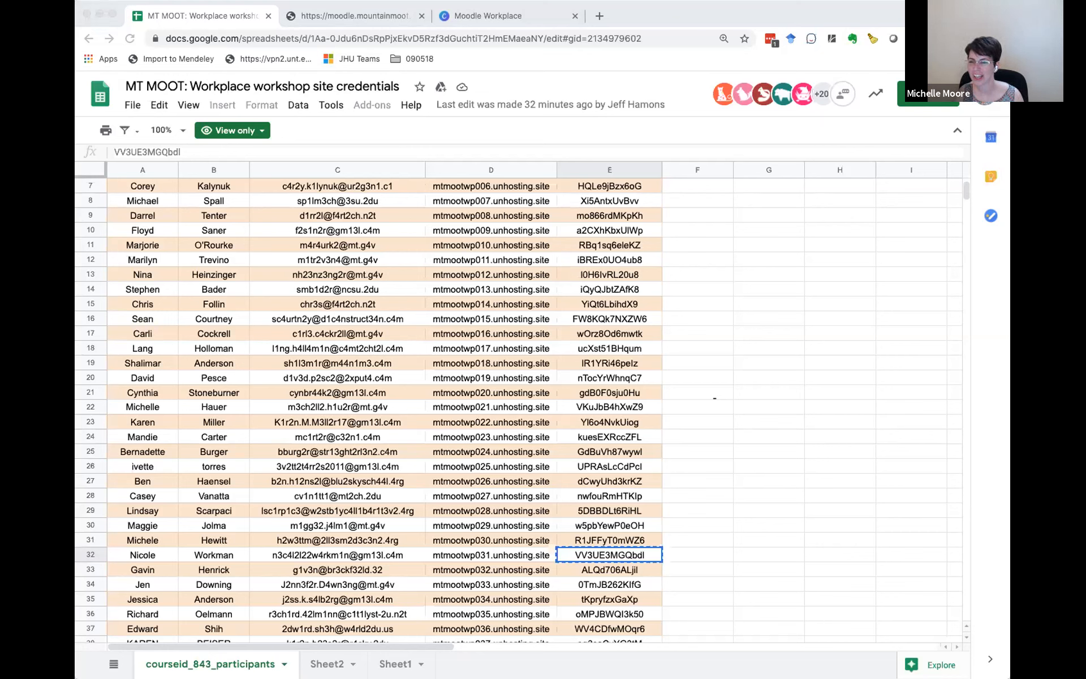
pyautogui.click(641, 550)
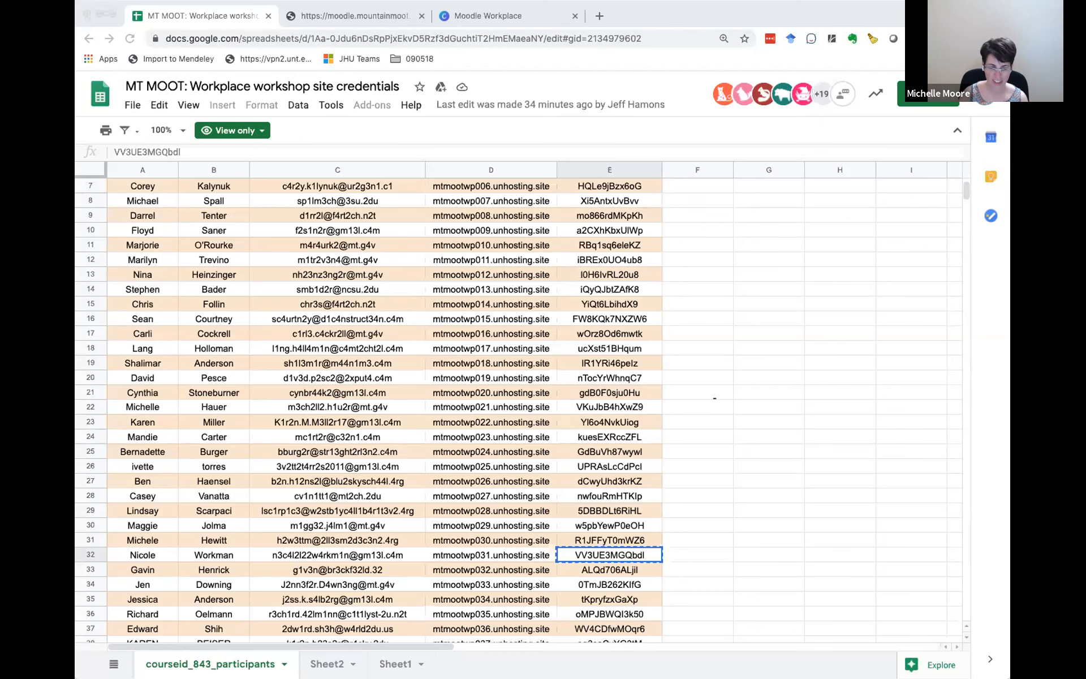
# Step: Look through the remaining participant rows of the credentials sheet down to the last entry in row 73
pyautogui.scroll(-5, 574, 457)
pyautogui.scroll(-7, 575, 458)
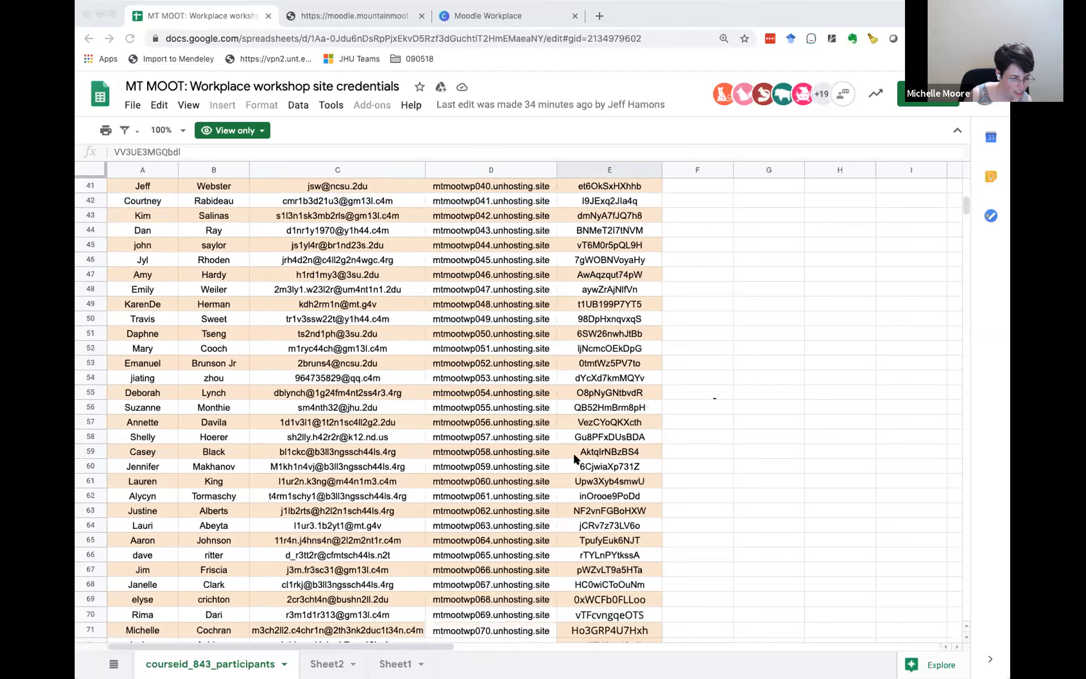
pyautogui.scroll(-2, 575, 457)
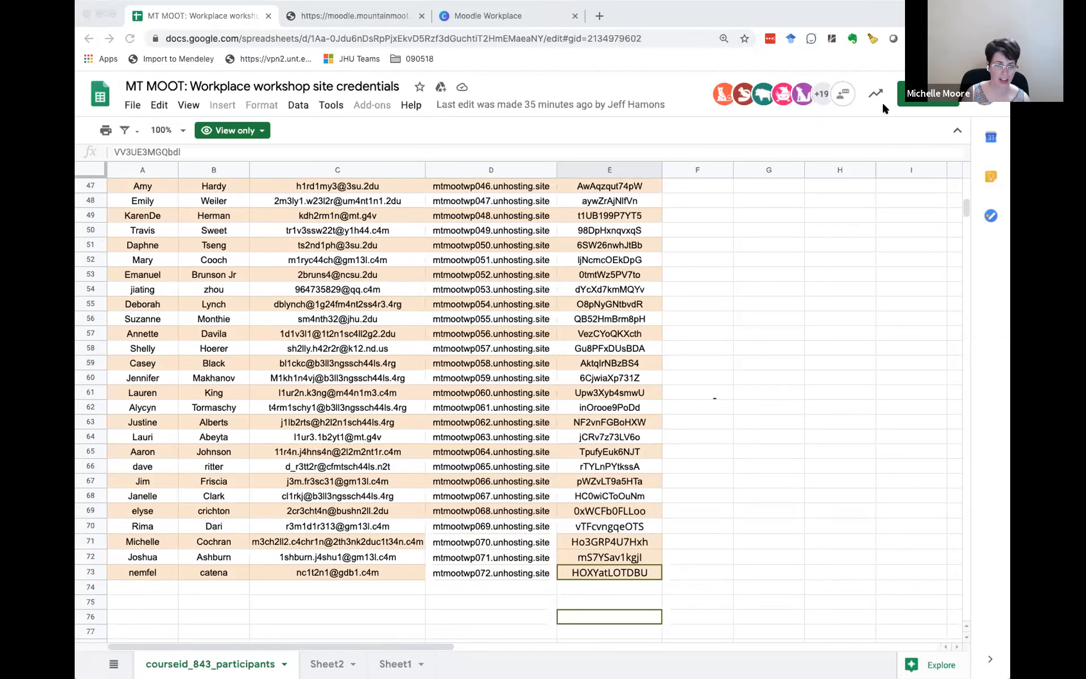
# Step: Bring up the MTMootWP075 site login page and the UnHosting Control Panel site review for MTMootWP005 alongside the credentials sheet
pyautogui.moveTo(662, 11); pyautogui.dragTo(658, 12)
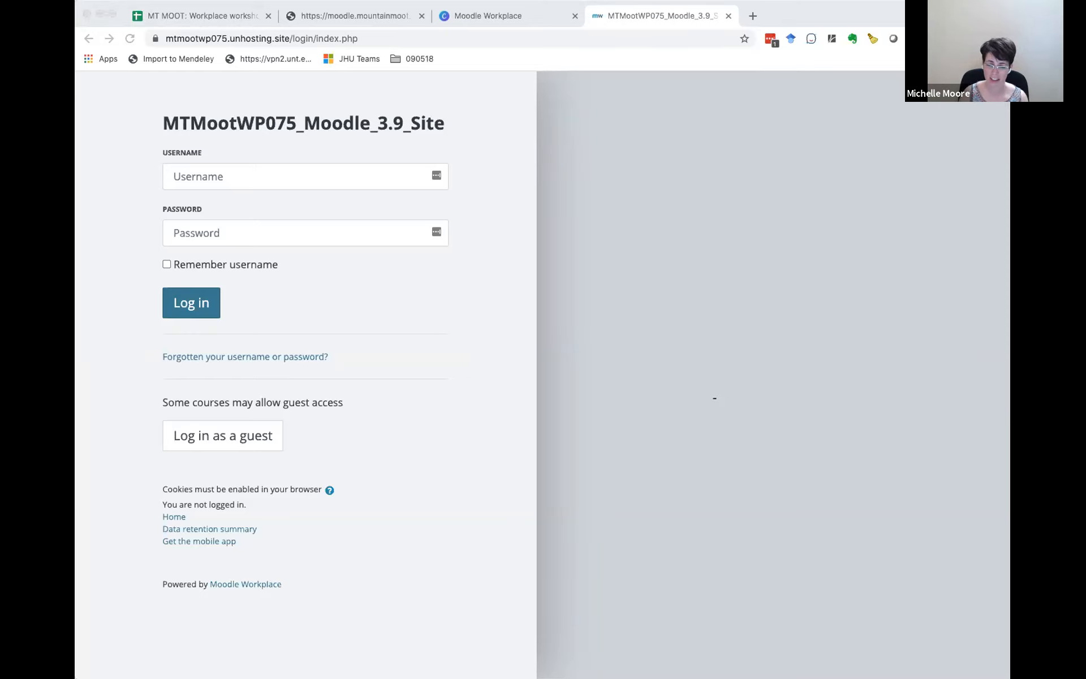
pyautogui.moveTo(780, 26); pyautogui.dragTo(768, 17)
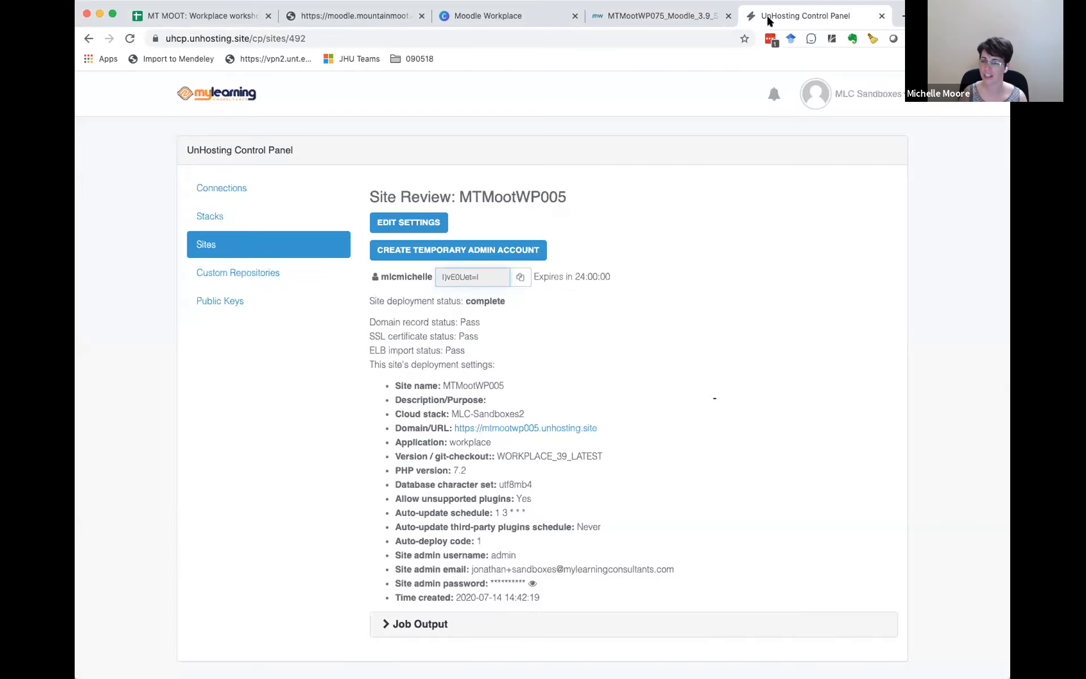
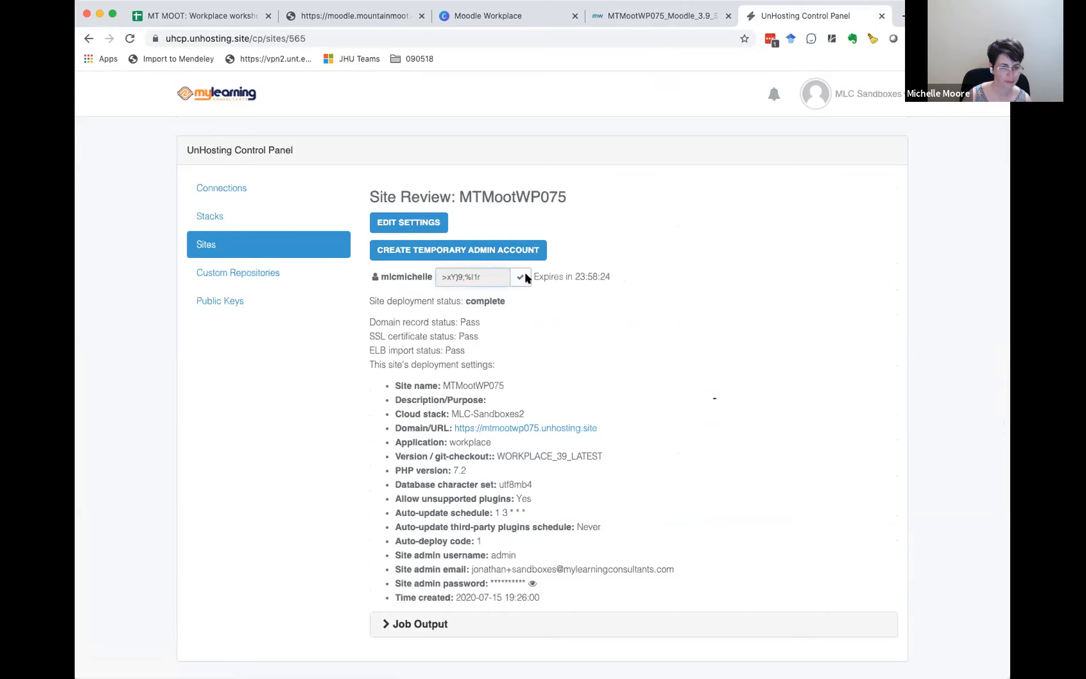
# Step: Try to log in to the MTMootWP075 demo site as admin with the copied password, and close the login page
pyautogui.click(670, 14)
pyautogui.click(255, 172)
pyautogui.write('admin')
pyautogui.press('Tab')
pyautogui.press('super+v')
pyautogui.click(198, 301)
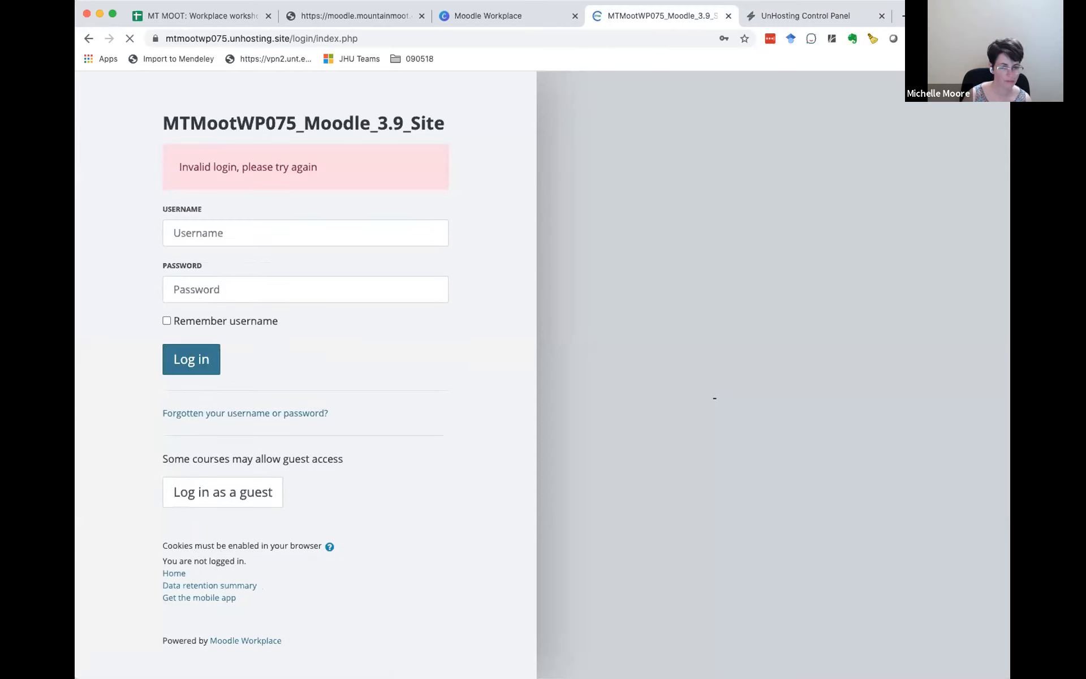
pyautogui.press('super+w')
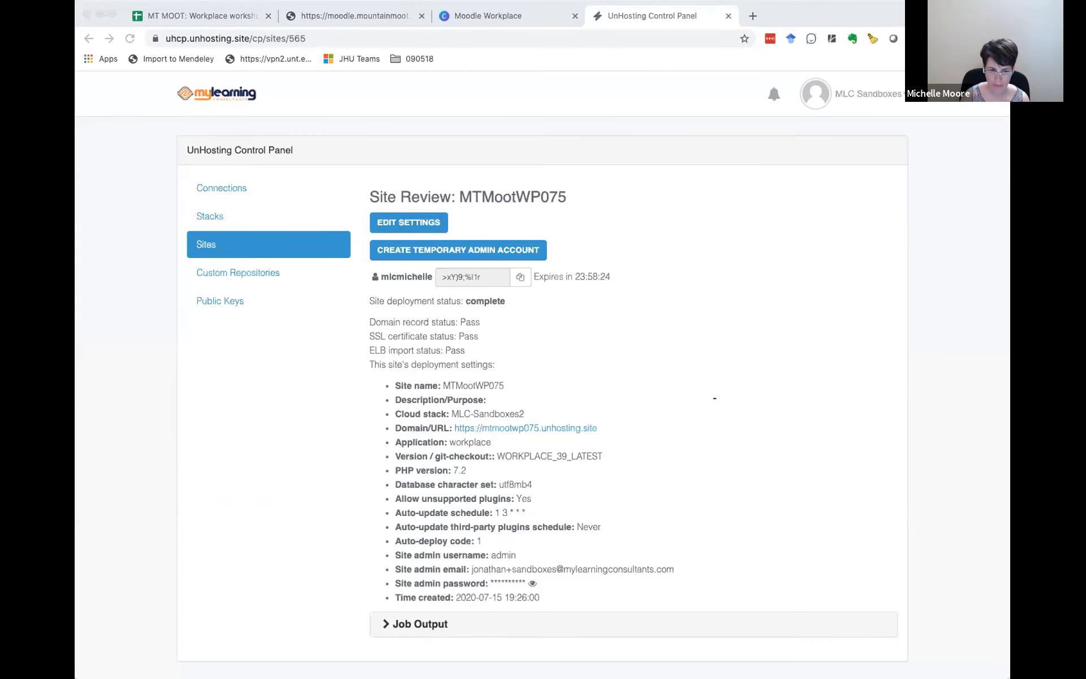
# Step: Copy the temporary admin account's password from the site review and log in to the MTMootWP075 site with it
pyautogui.click(520, 276)
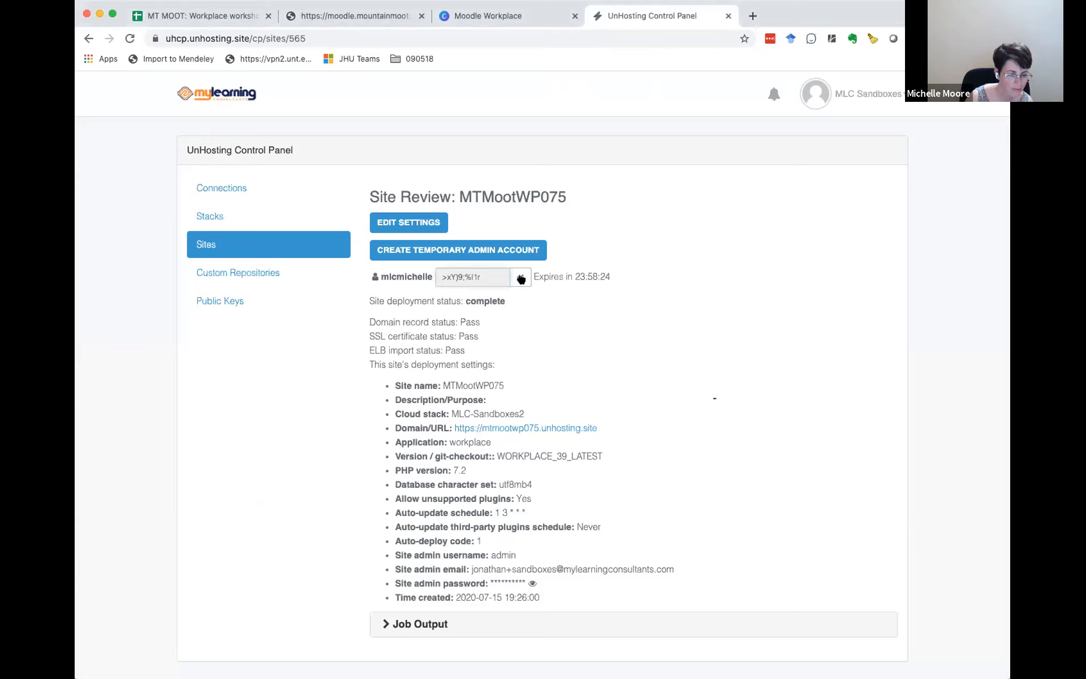
pyautogui.click(1007, 285)
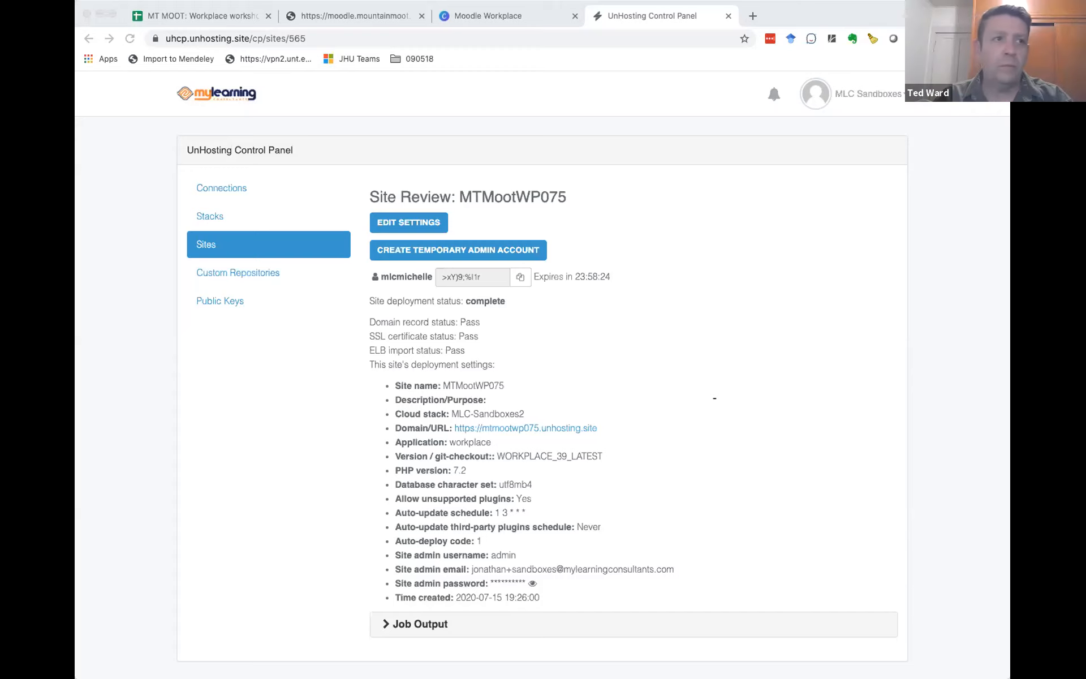
pyautogui.moveTo(776, 50); pyautogui.dragTo(752, 23)
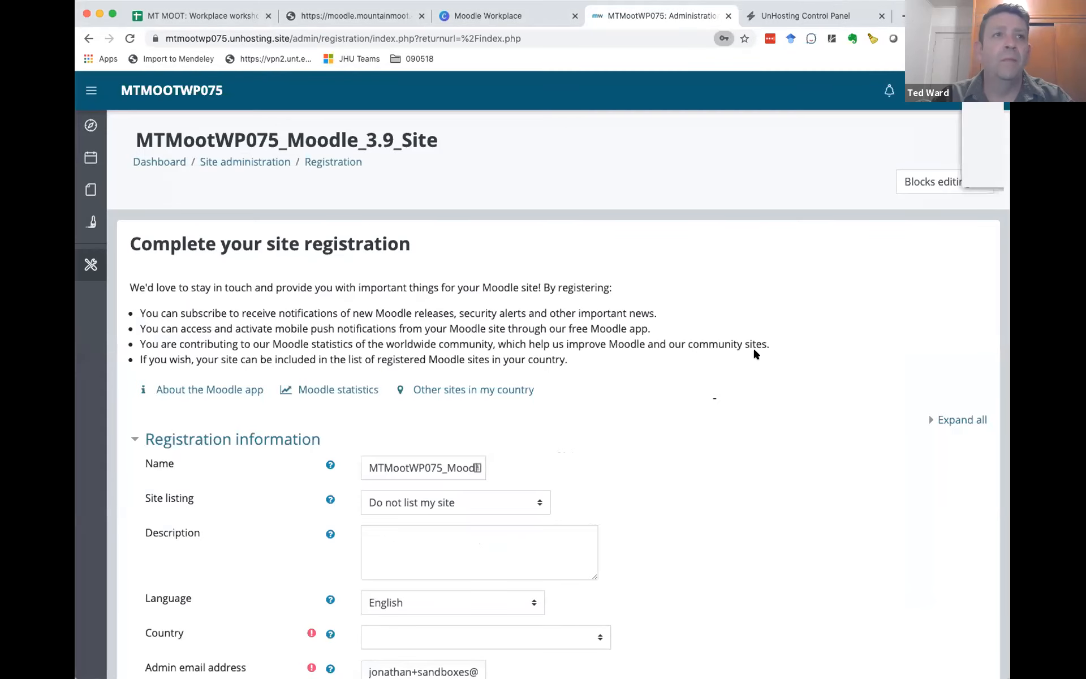
# Step: Skip the MTMootWP075 site registration form and continue to the dashboard
pyautogui.click(981, 180)
pyautogui.scroll(-8, 823, 334)
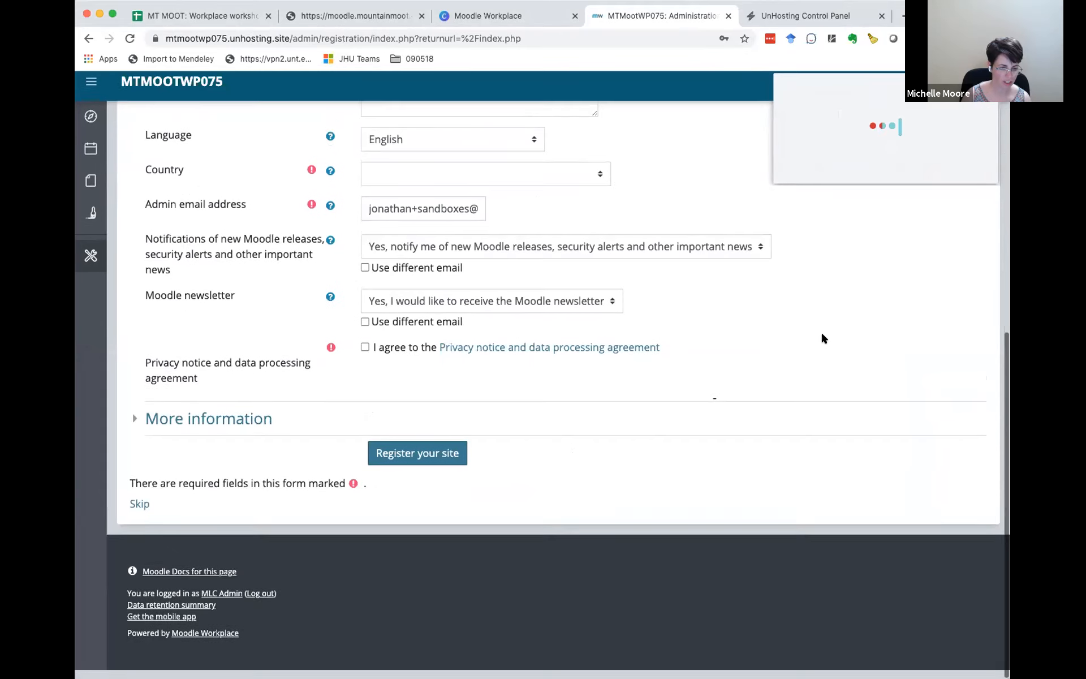
pyautogui.click(137, 513)
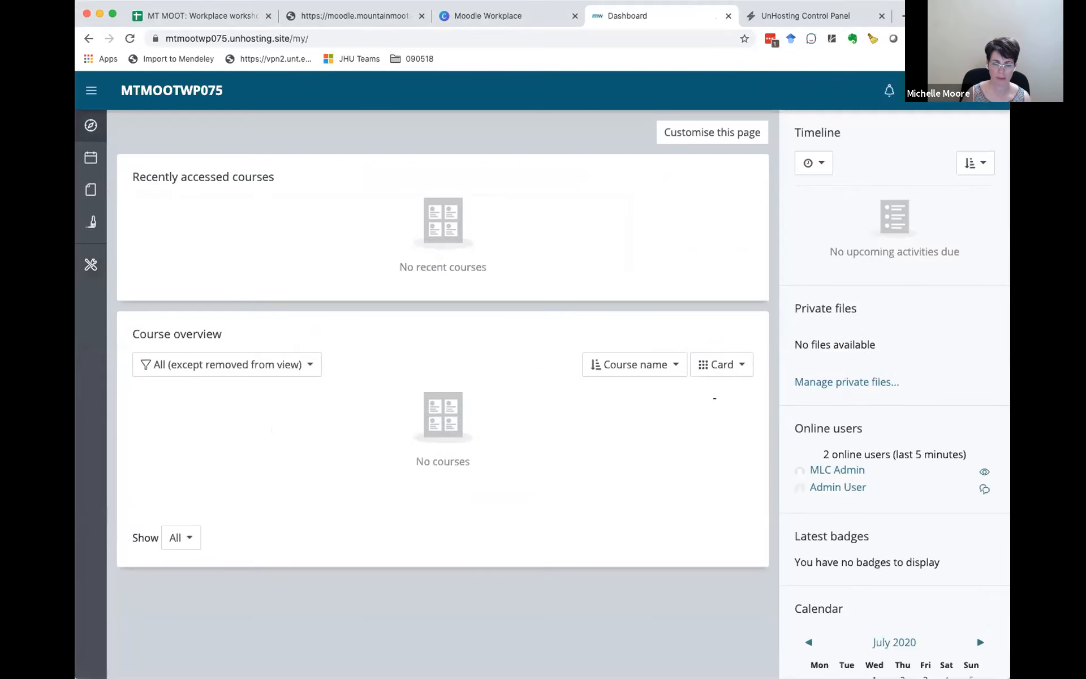
pyautogui.moveTo(1011, 398); pyautogui.dragTo(1036, 398)
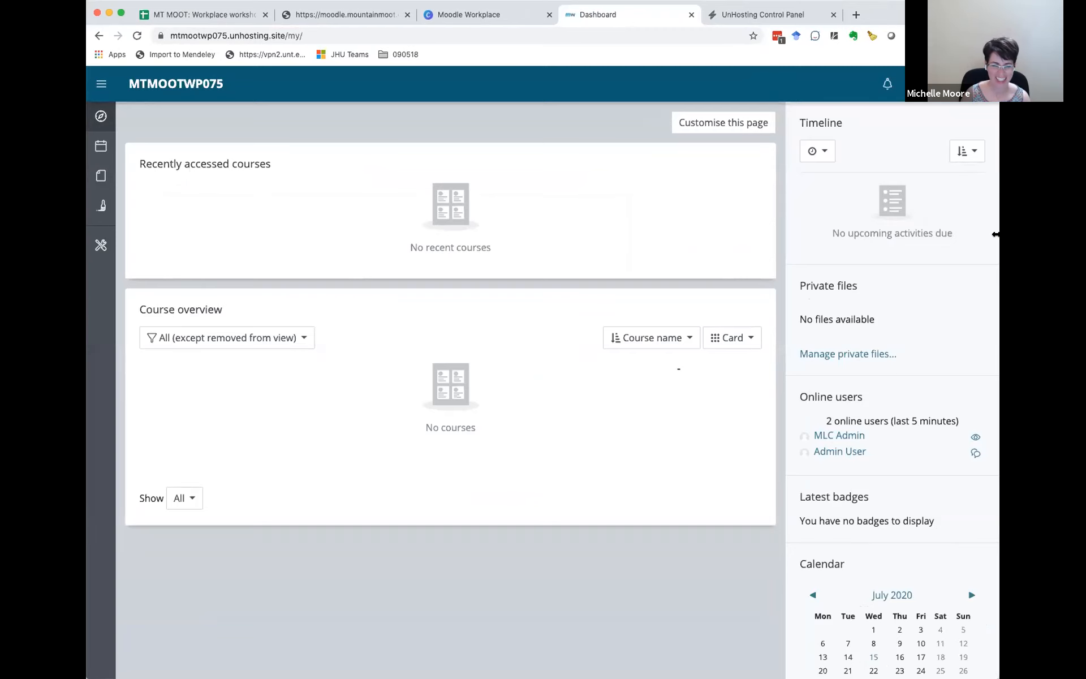
pyautogui.moveTo(996, 234); pyautogui.dragTo(1003, 234)
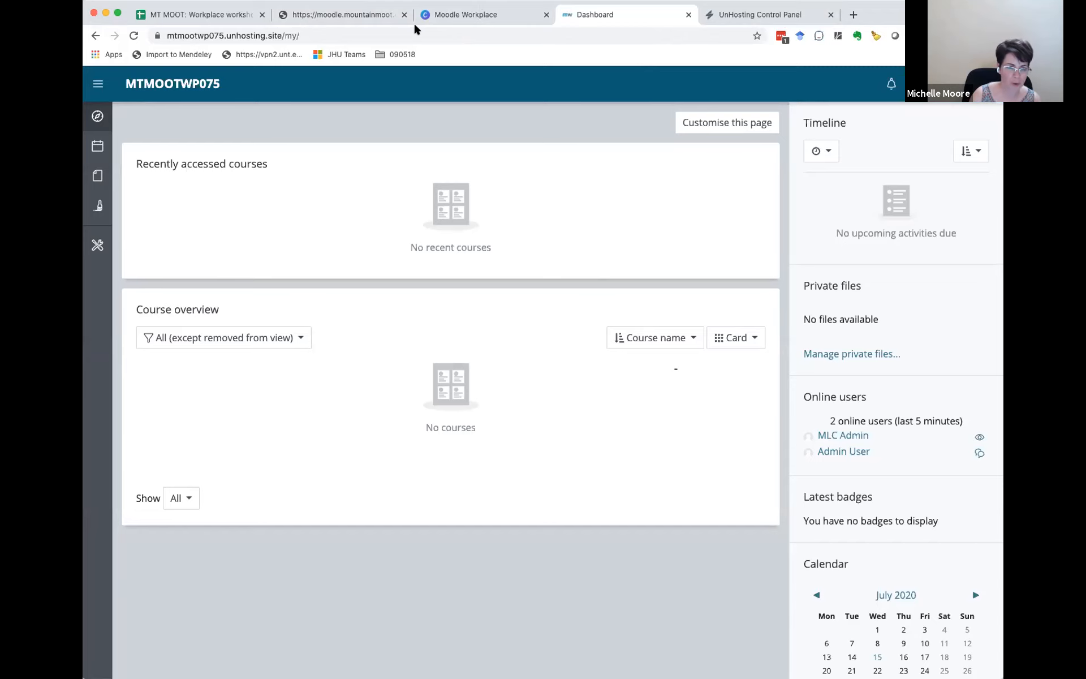
# Step: In the Wooclap poll, advance to the WP Appearance question and delete the four answers listed below Zoo
pyautogui.click(326, 16)
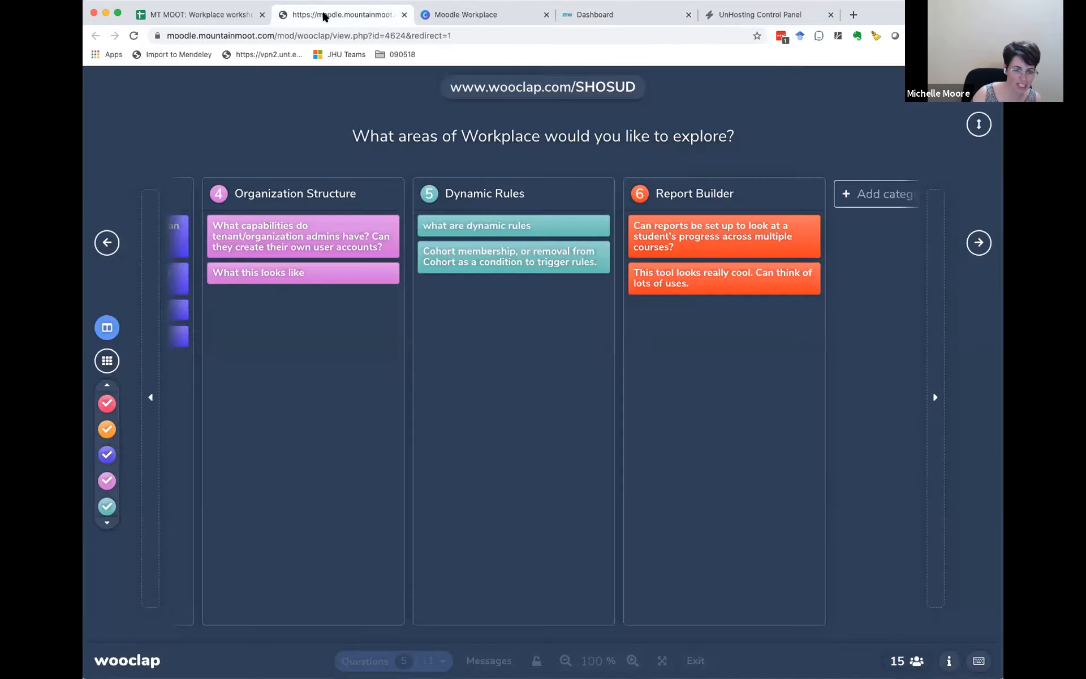
pyautogui.click(978, 244)
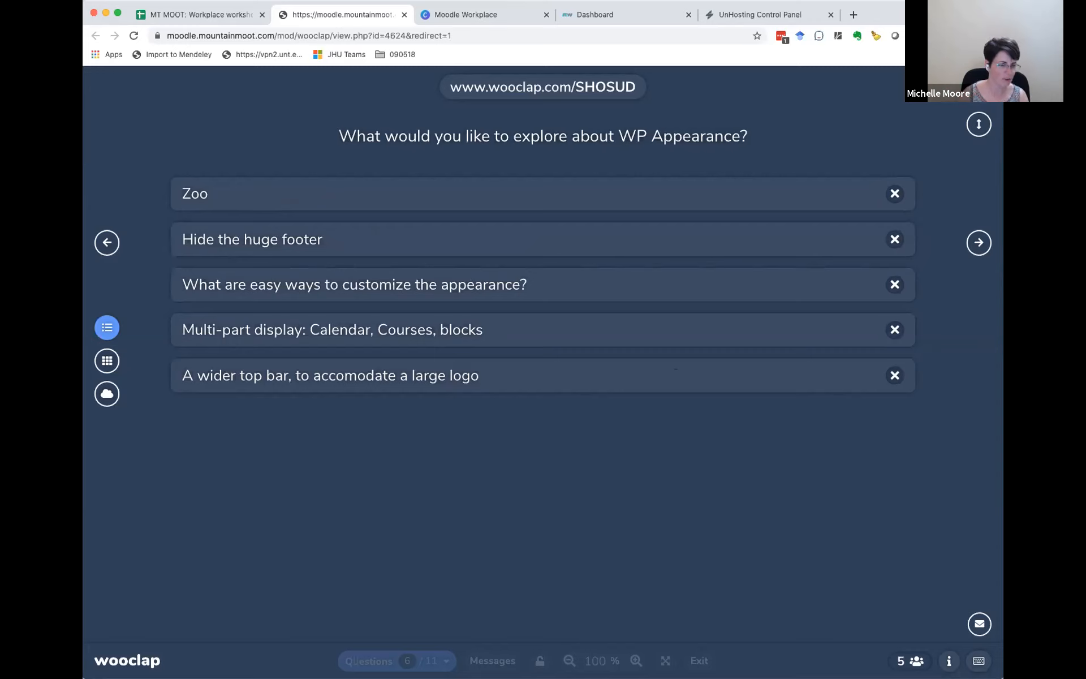
pyautogui.click(904, 240)
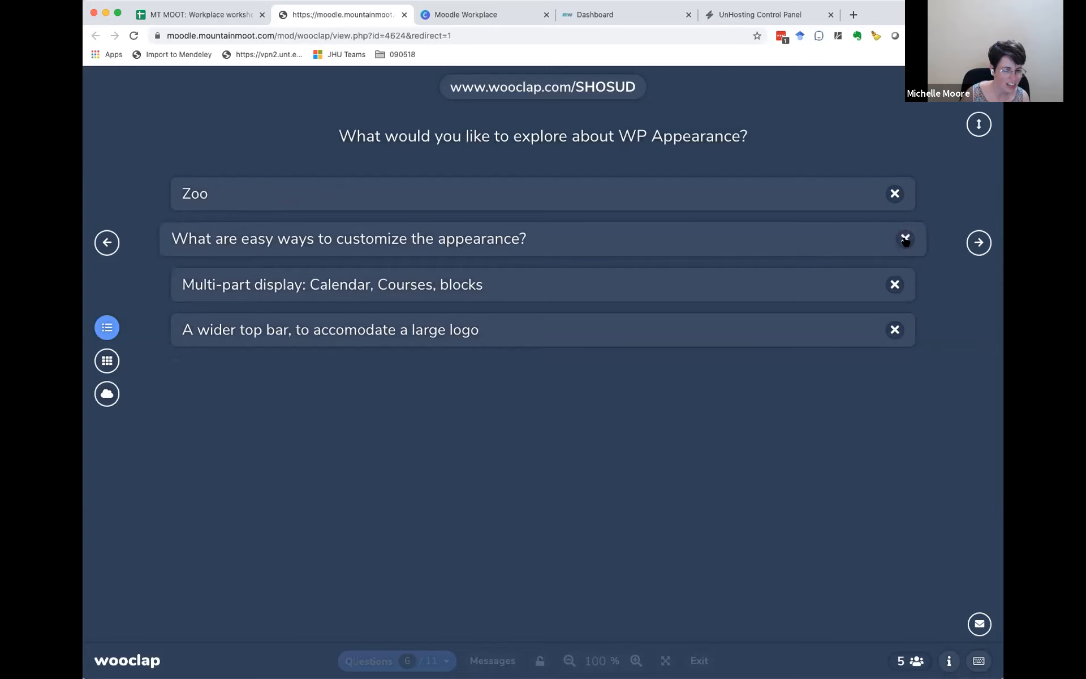
pyautogui.click(906, 240)
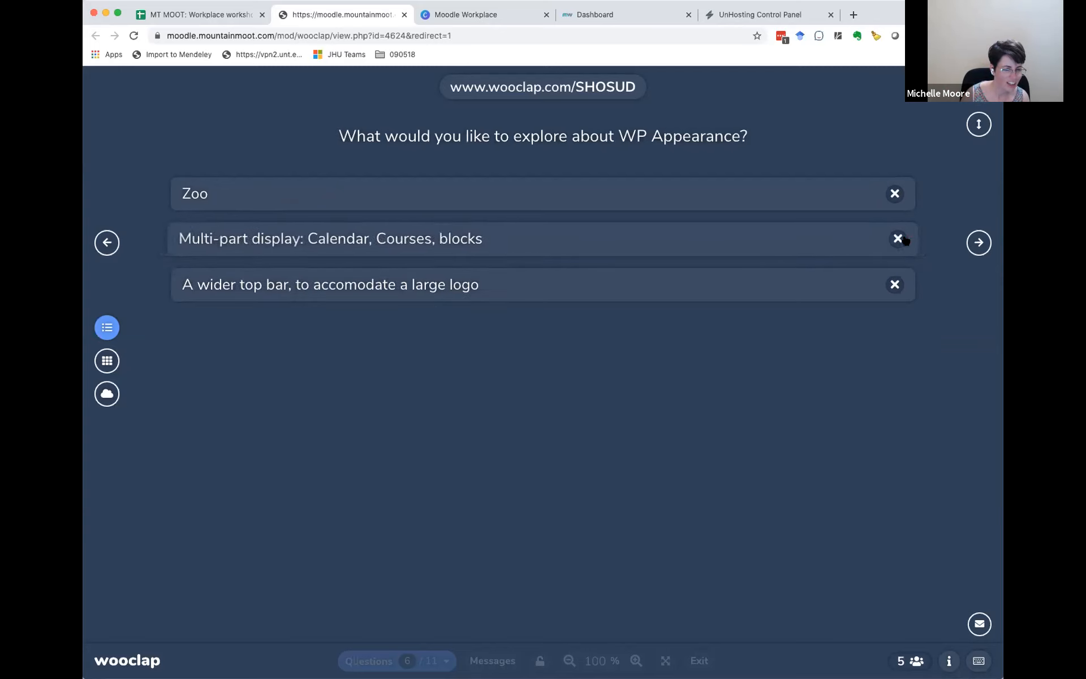
pyautogui.click(905, 240)
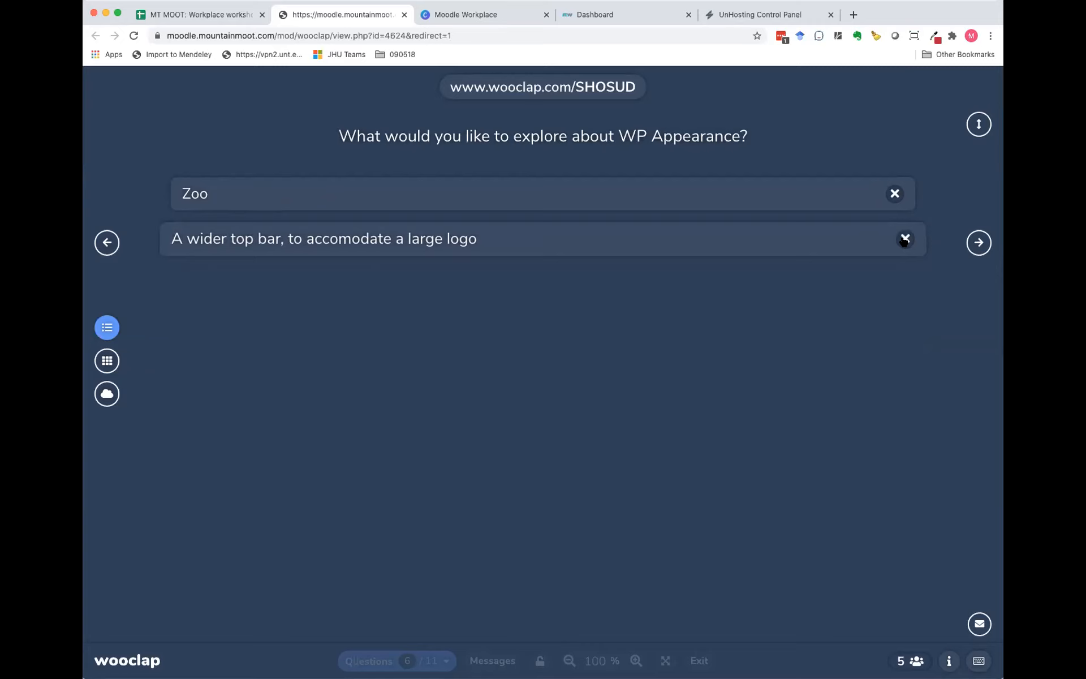
pyautogui.click(904, 240)
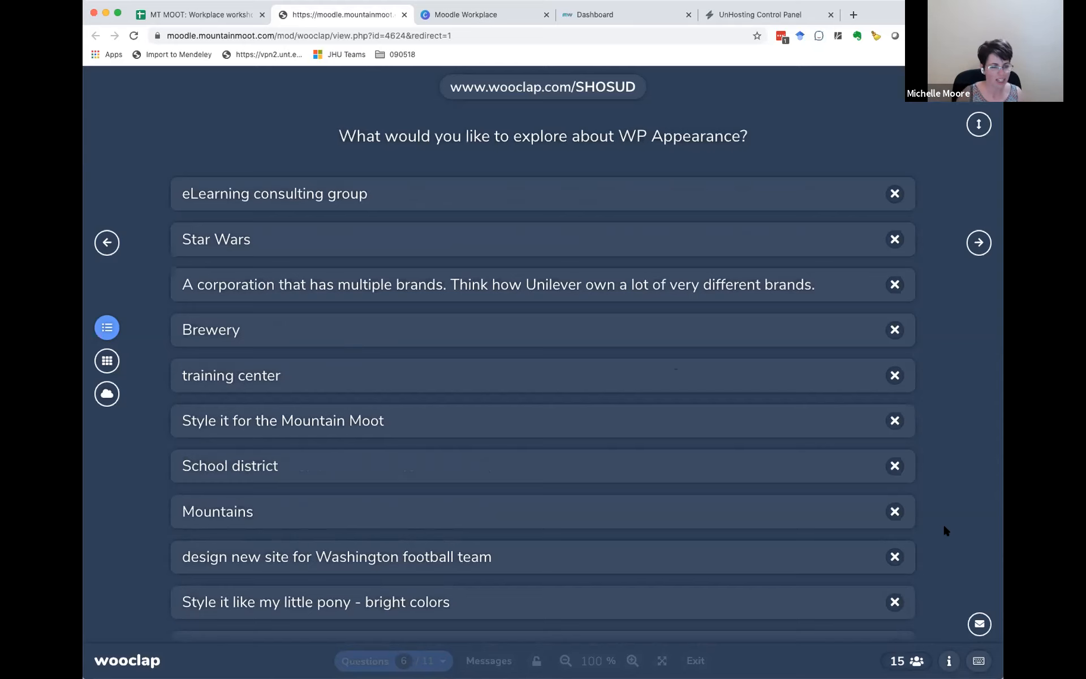
# Step: Show the participants' answers to the Wooclap WP Appearance question as a results grid
pyautogui.click(978, 242)
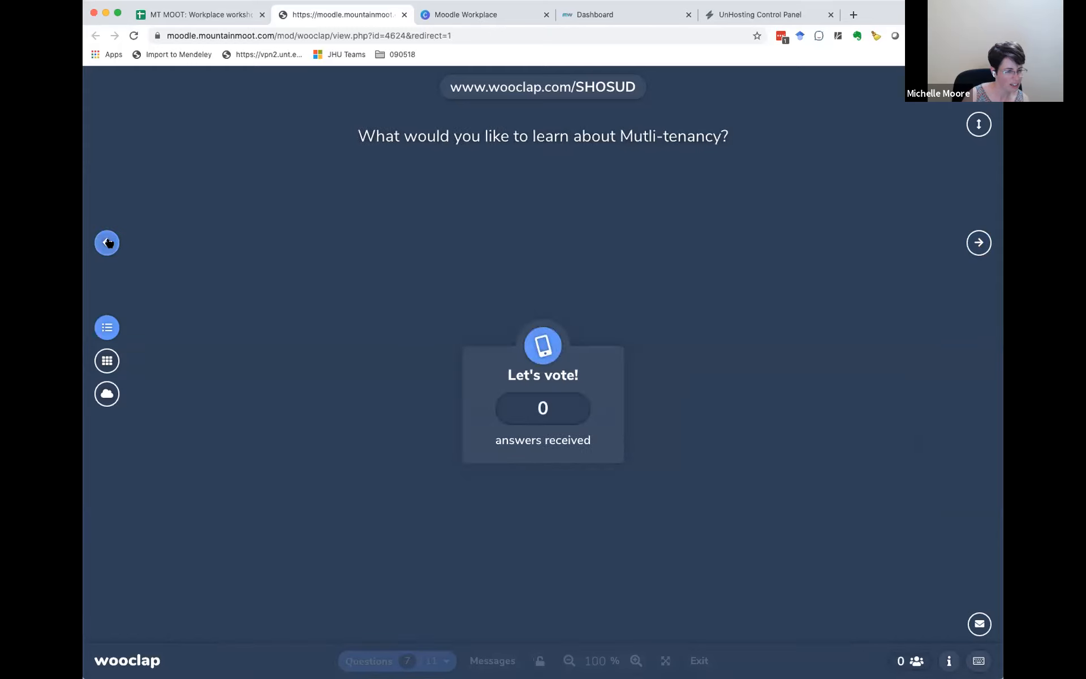
pyautogui.click(130, 244)
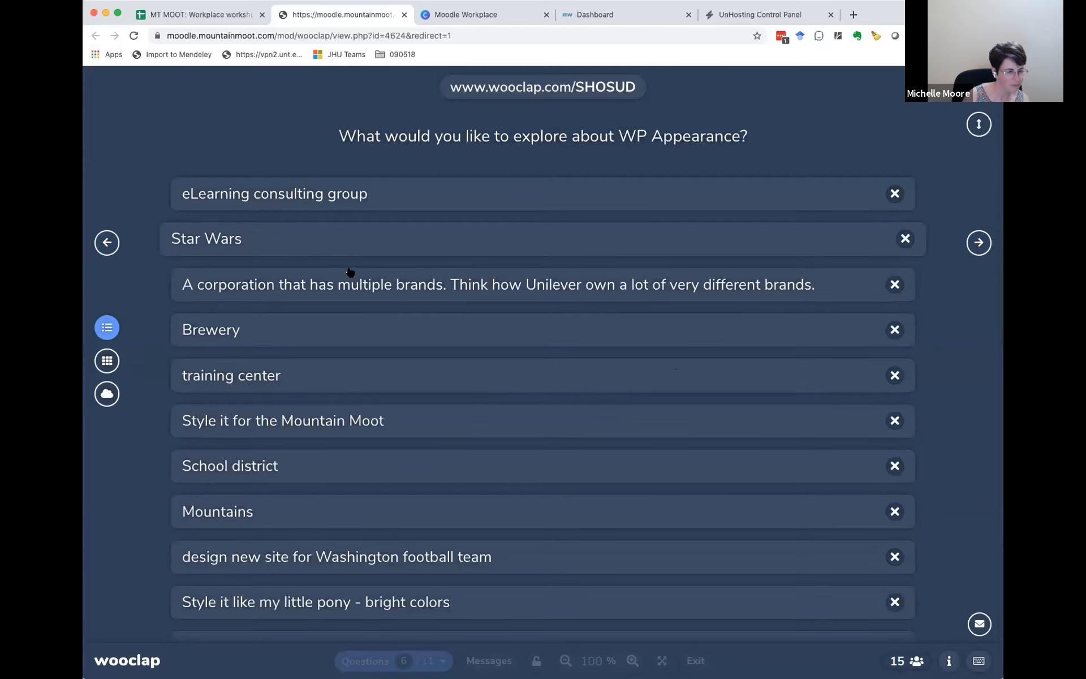
pyautogui.click(108, 361)
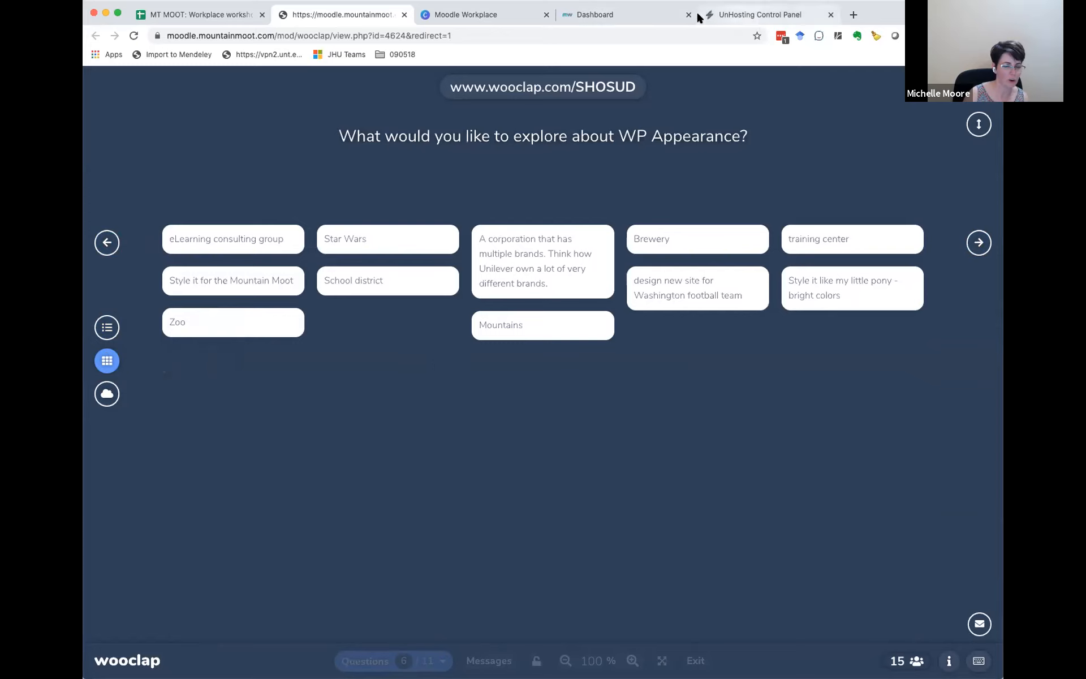
# Step: Return from the credentials sheet to the workshop's course page and open the Workplace Gallery in the Appearance section
pyautogui.click(497, 16)
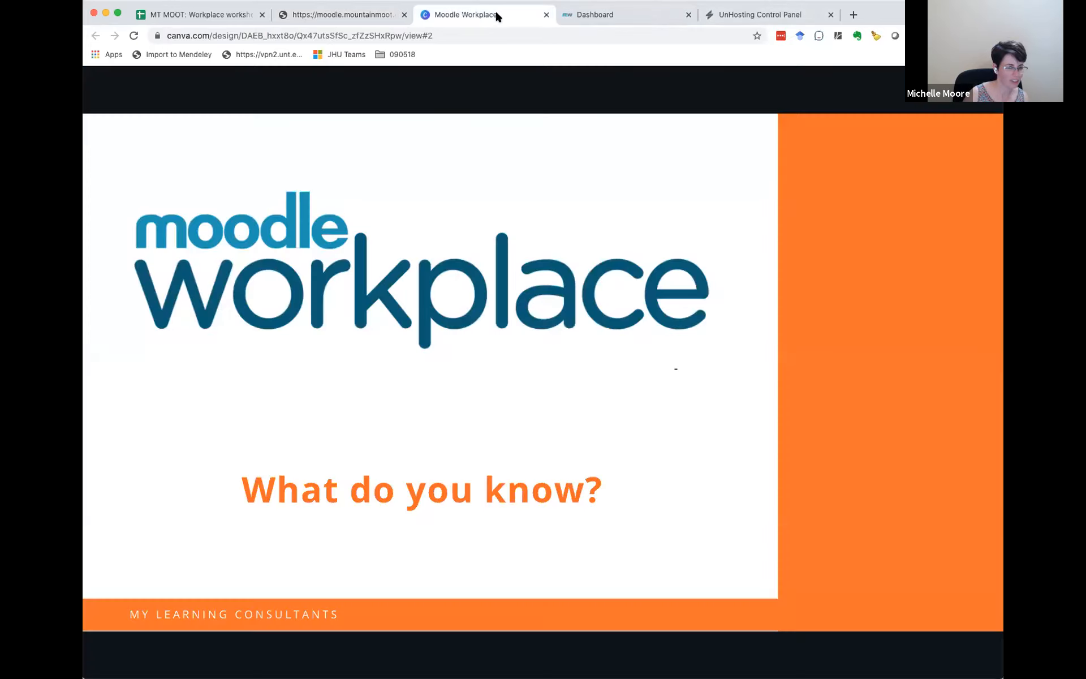
pyautogui.click(212, 12)
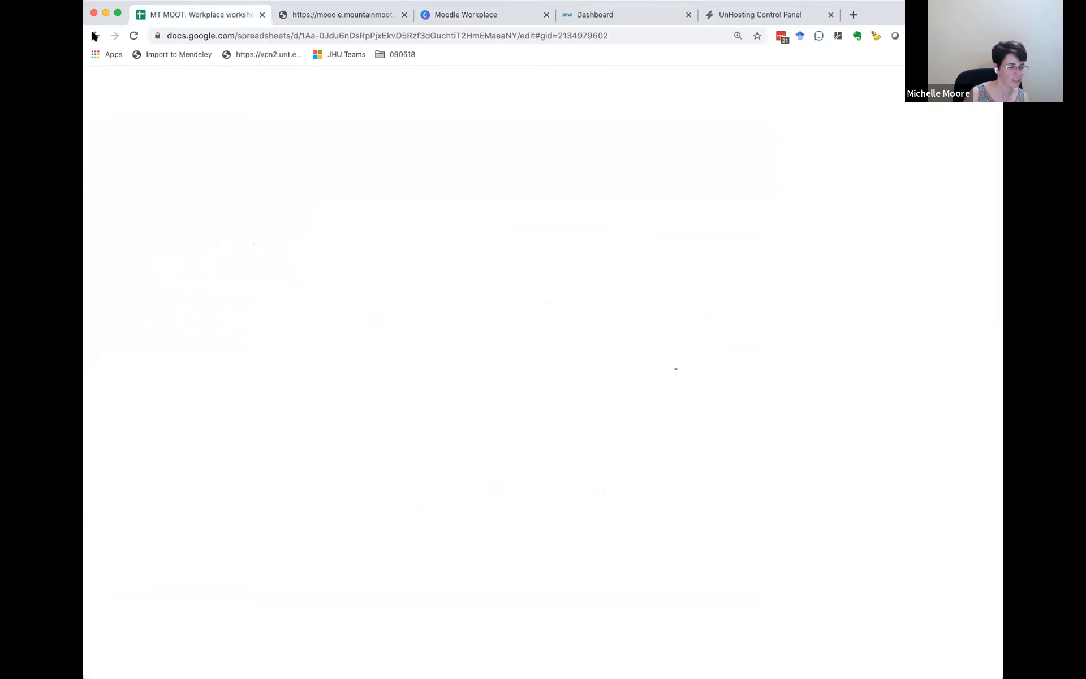
pyautogui.click(95, 36)
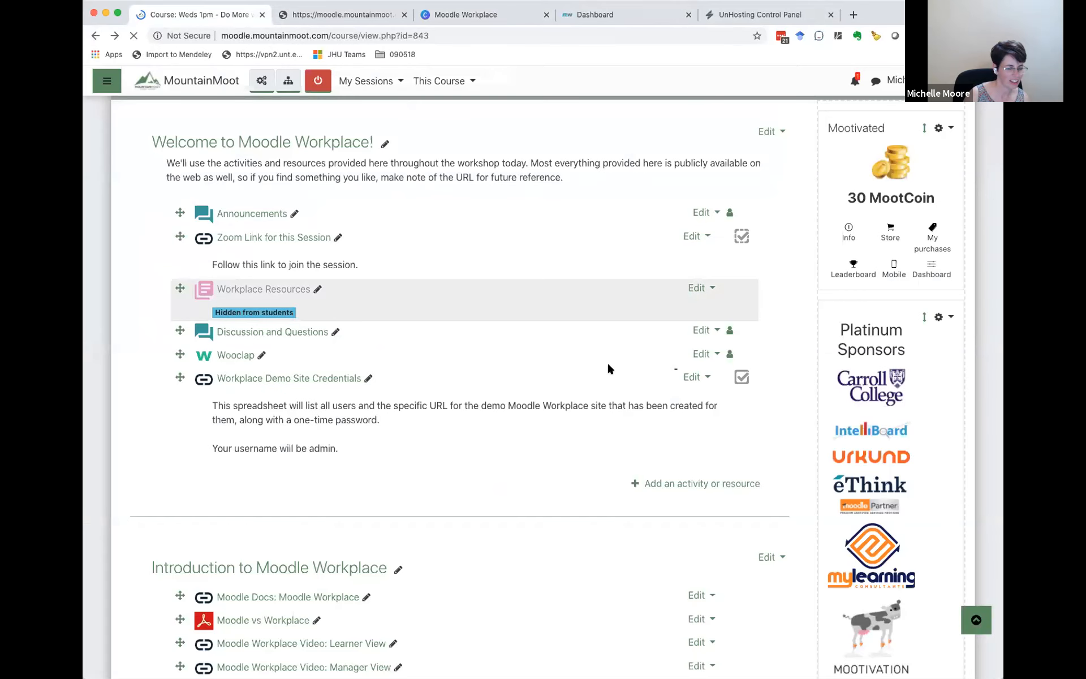
pyautogui.scroll(-3, 608, 366)
pyautogui.scroll(-3, 608, 369)
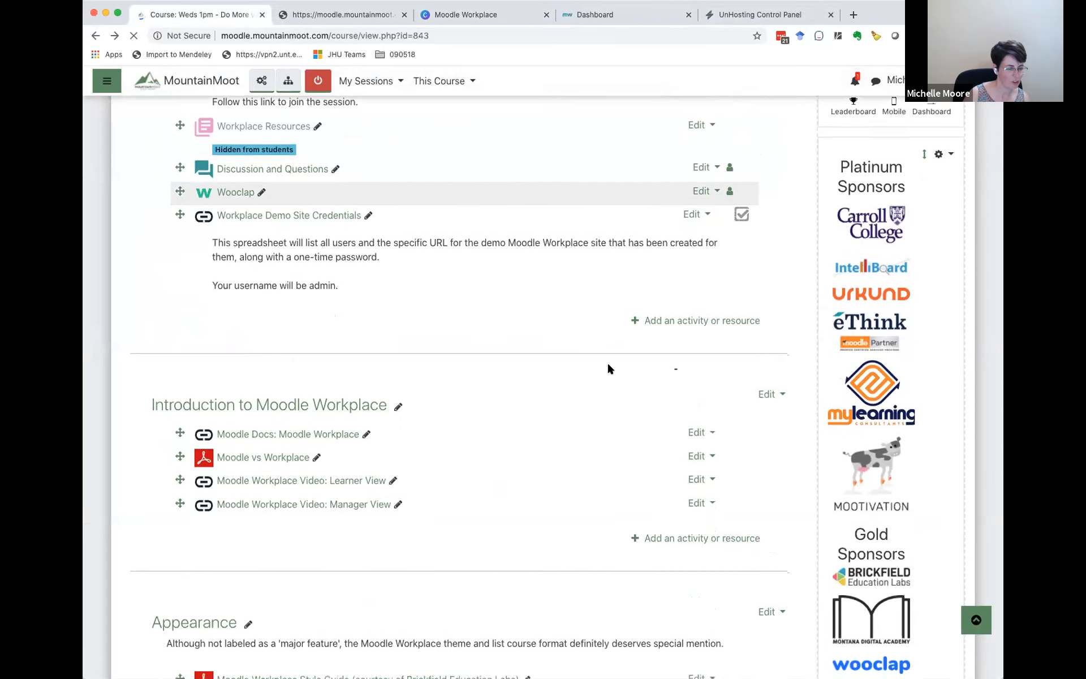
pyautogui.scroll(-2, 608, 369)
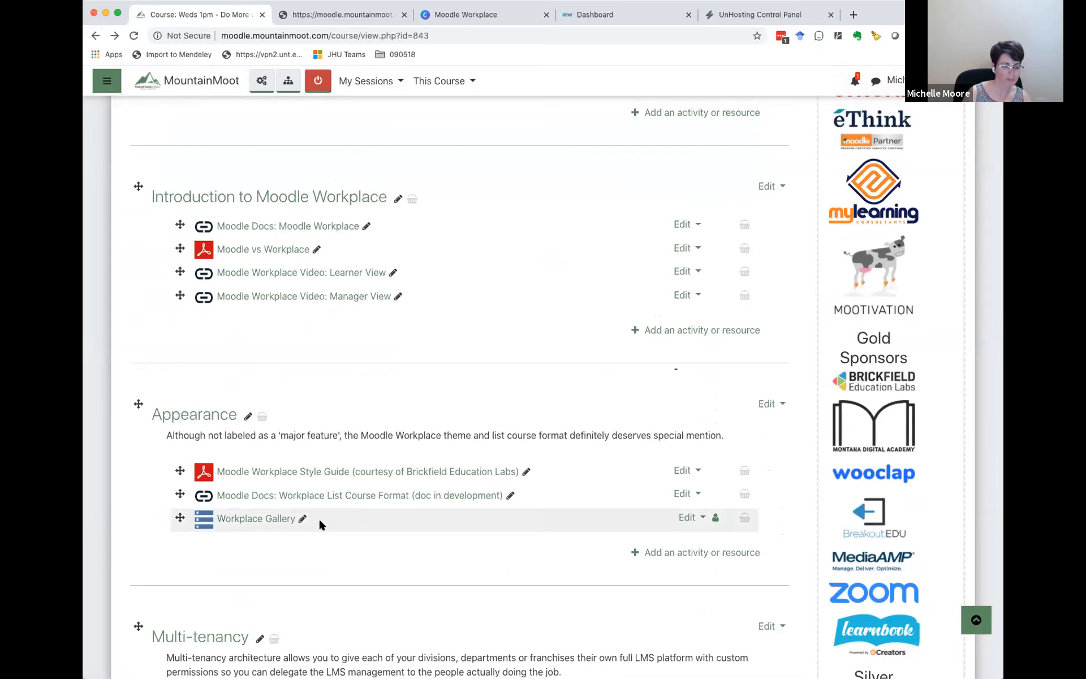
pyautogui.click(253, 519)
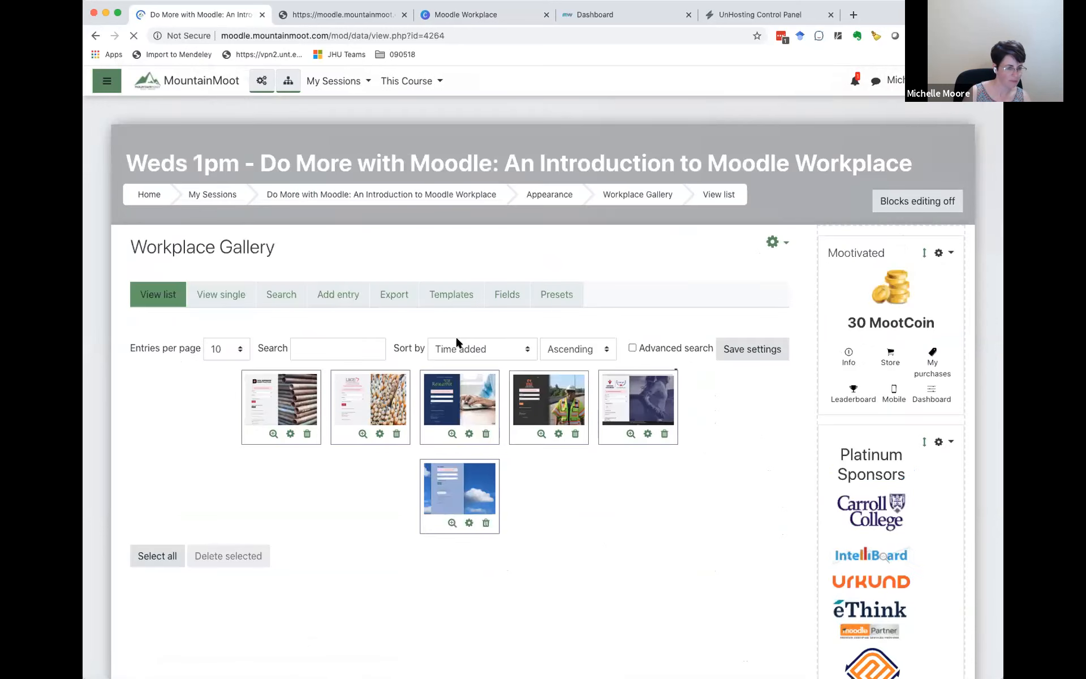
# Step: Show the Workplace Gallery one entry at a time and examine the branded login pages of entries 1 to 6
pyautogui.click(217, 292)
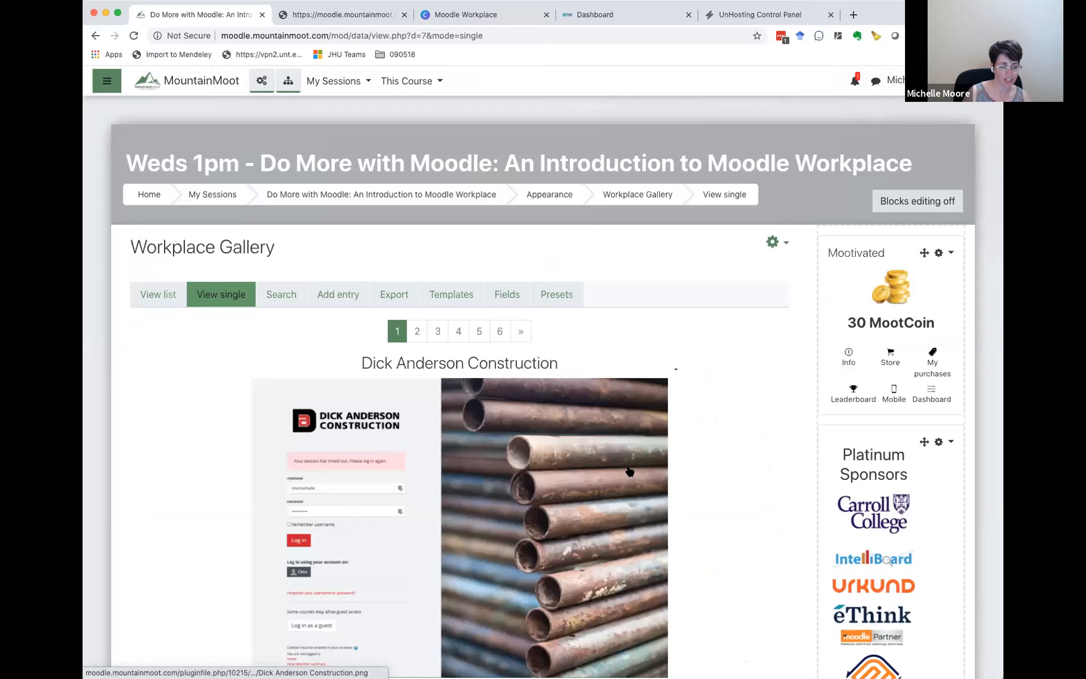
pyautogui.scroll(-3, 696, 482)
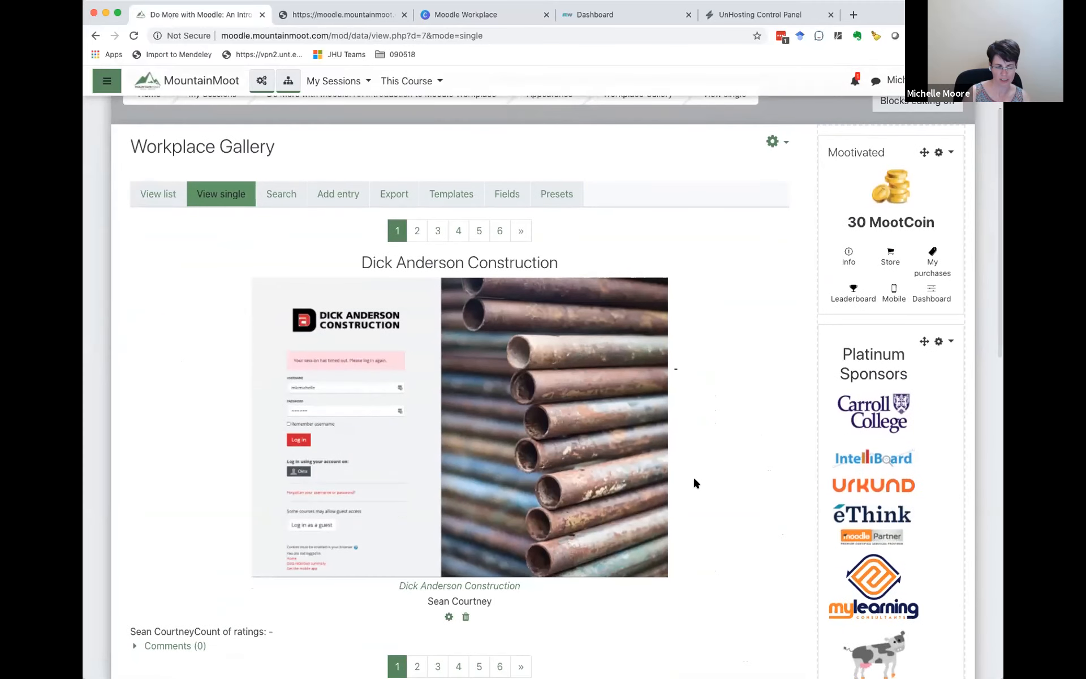
pyautogui.scroll(-2, 696, 482)
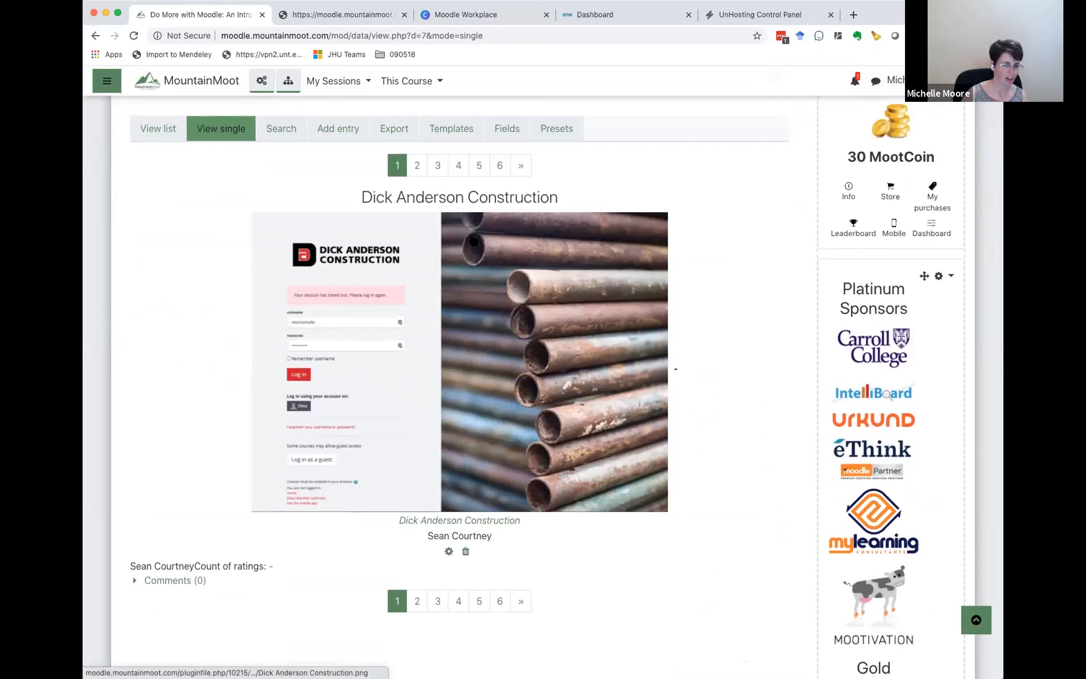
pyautogui.click(416, 162)
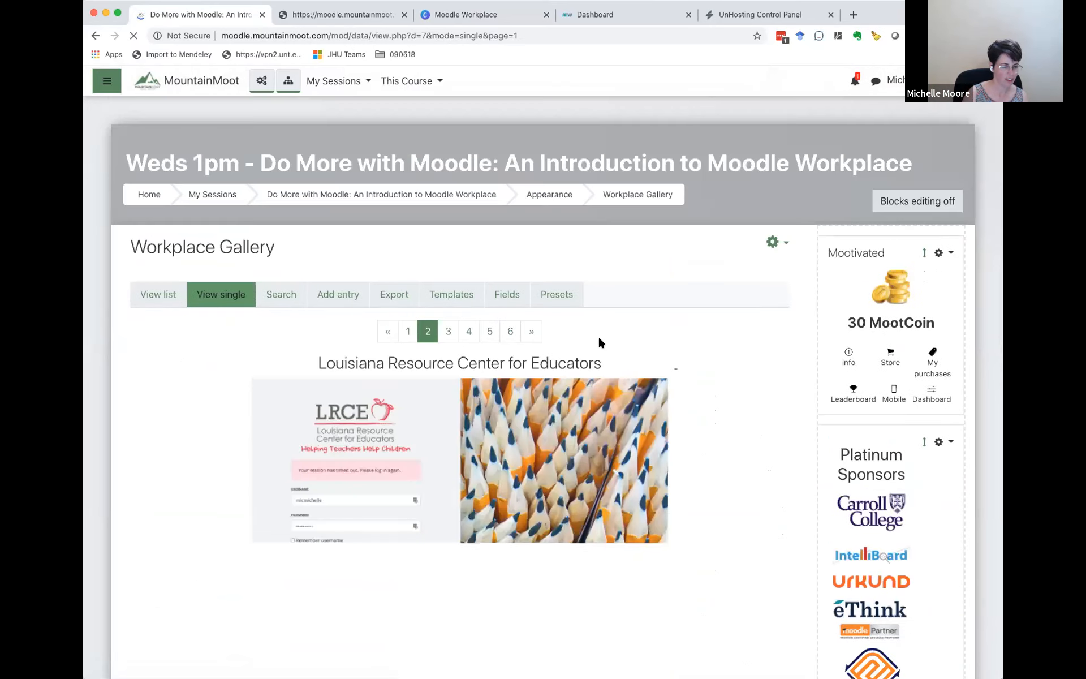
pyautogui.scroll(-2, 660, 383)
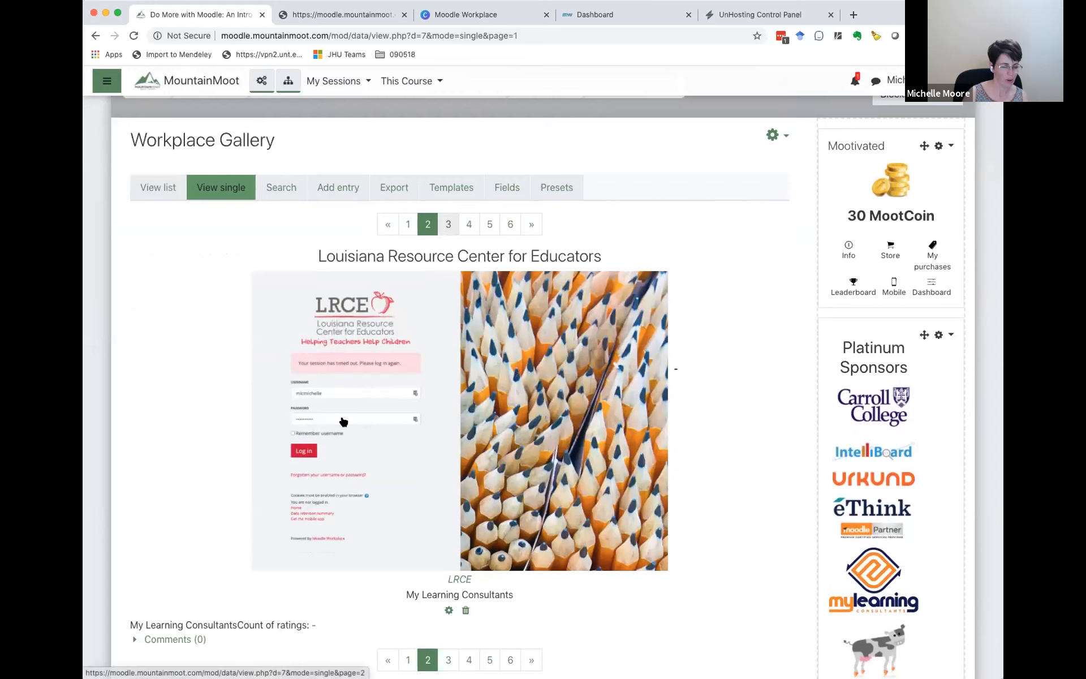
pyautogui.click(447, 226)
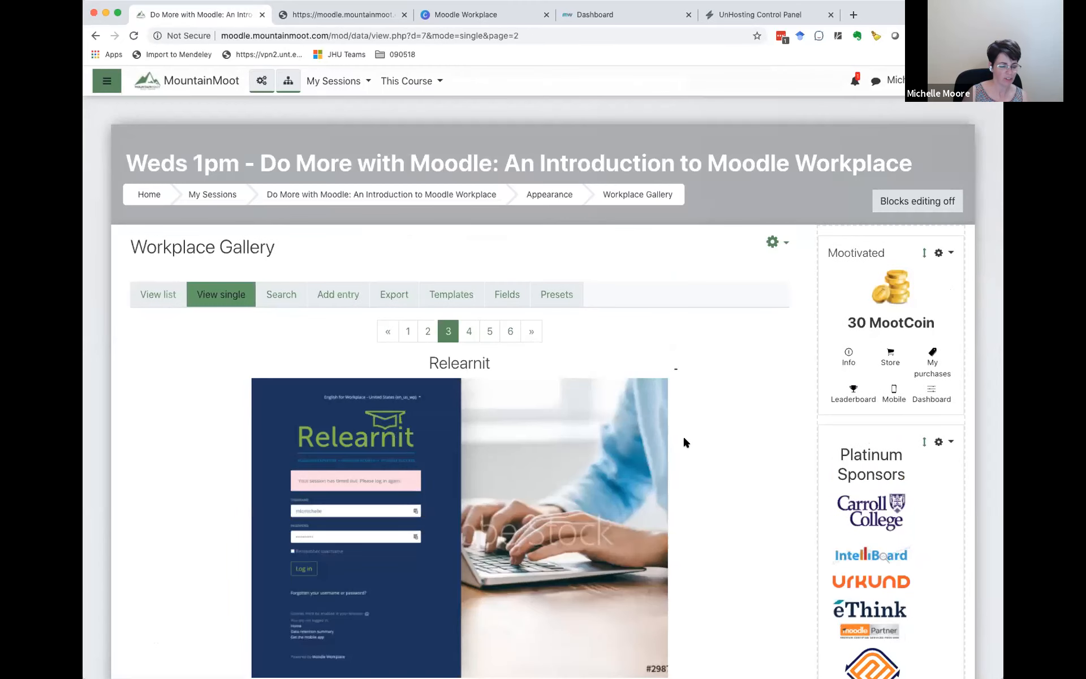
pyautogui.scroll(-3, 684, 437)
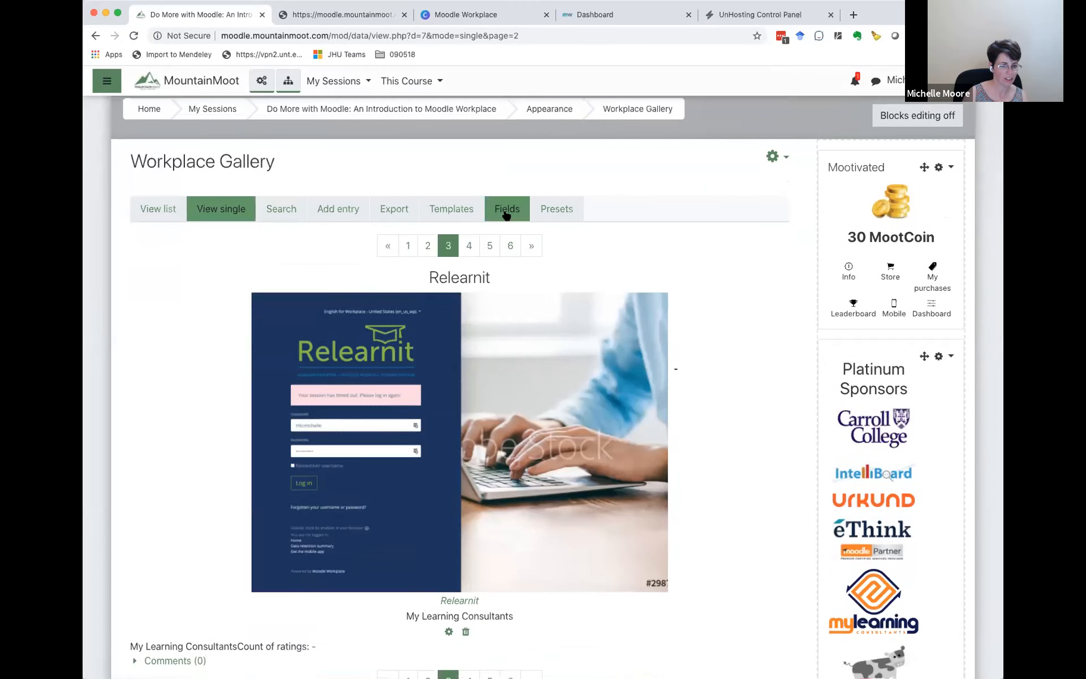
pyautogui.click(470, 247)
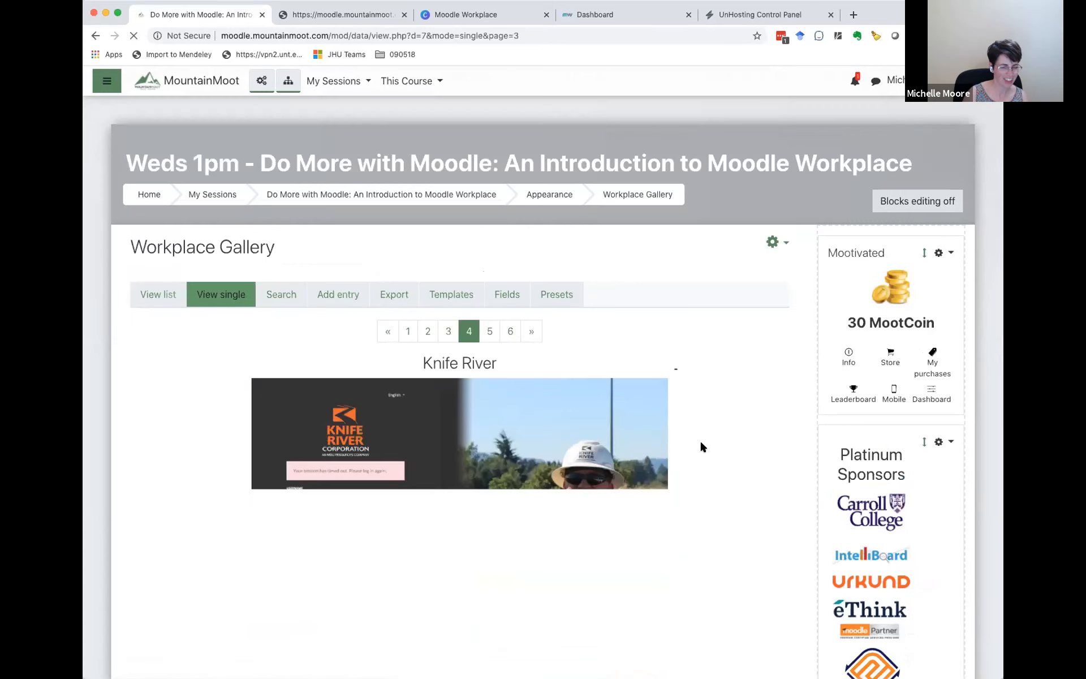
pyautogui.click(491, 330)
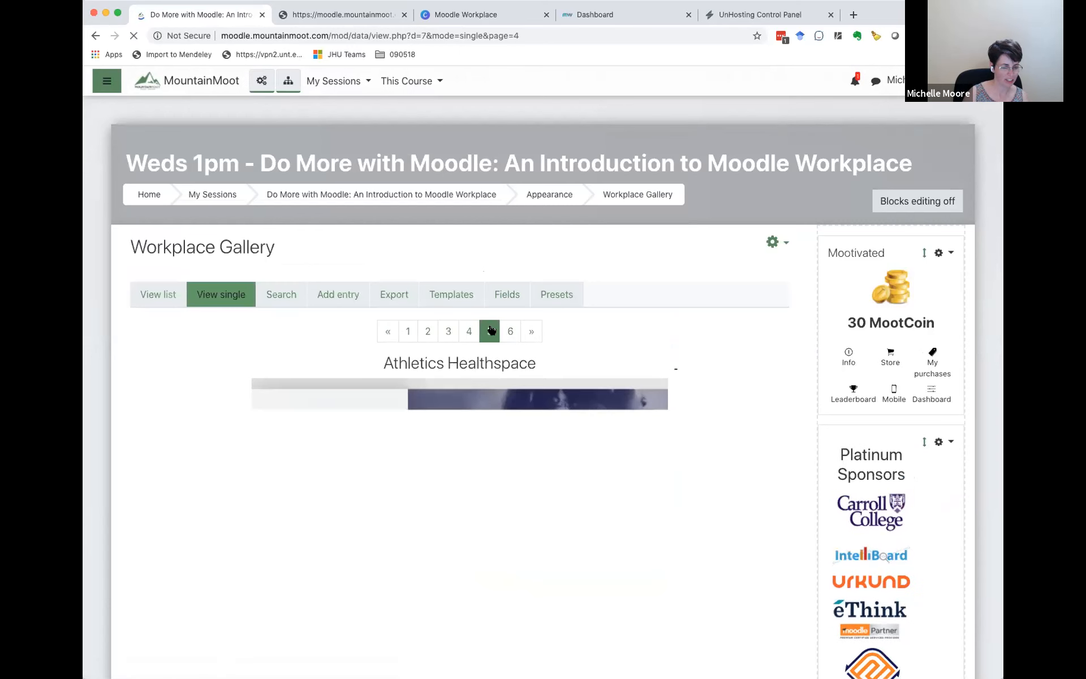
pyautogui.scroll(-2, 694, 447)
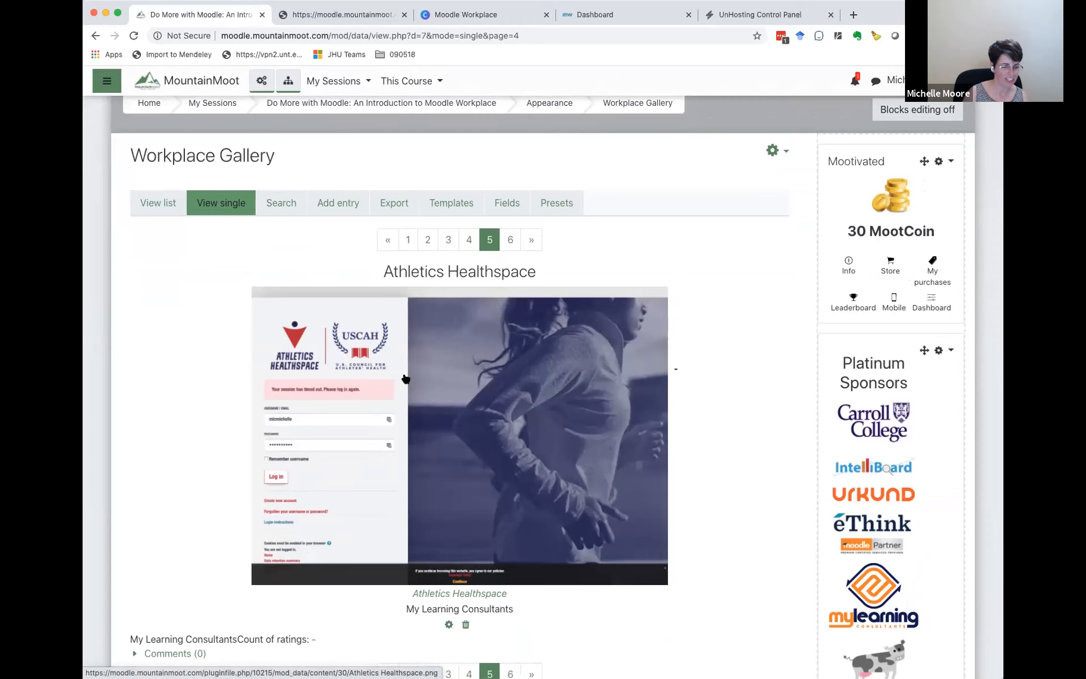
pyautogui.click(508, 242)
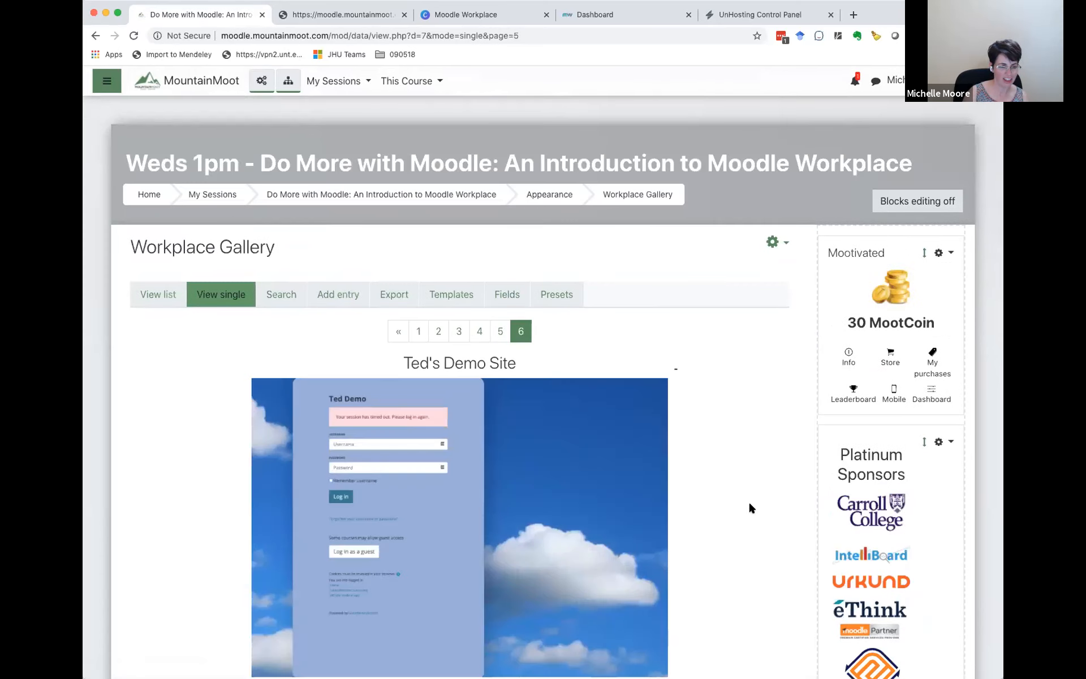
# Step: Switch from the Workplace Gallery to the MTMOOTWP075 demo site and open the Appearance settings of the Default tenant
pyautogui.scroll(-3, 749, 505)
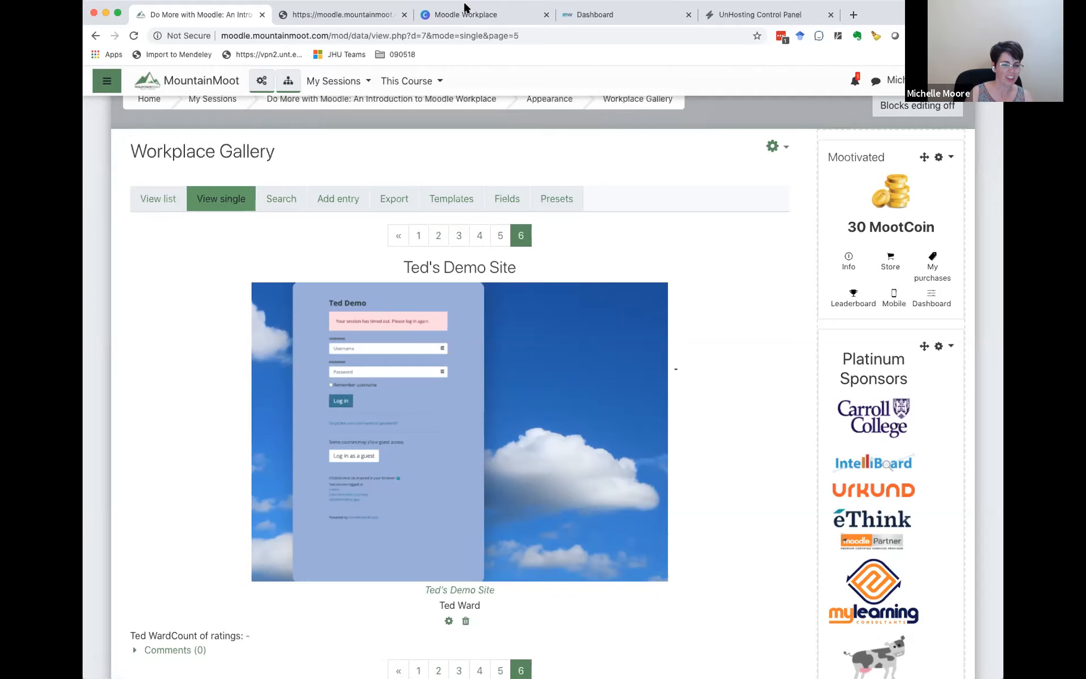
pyautogui.click(616, 16)
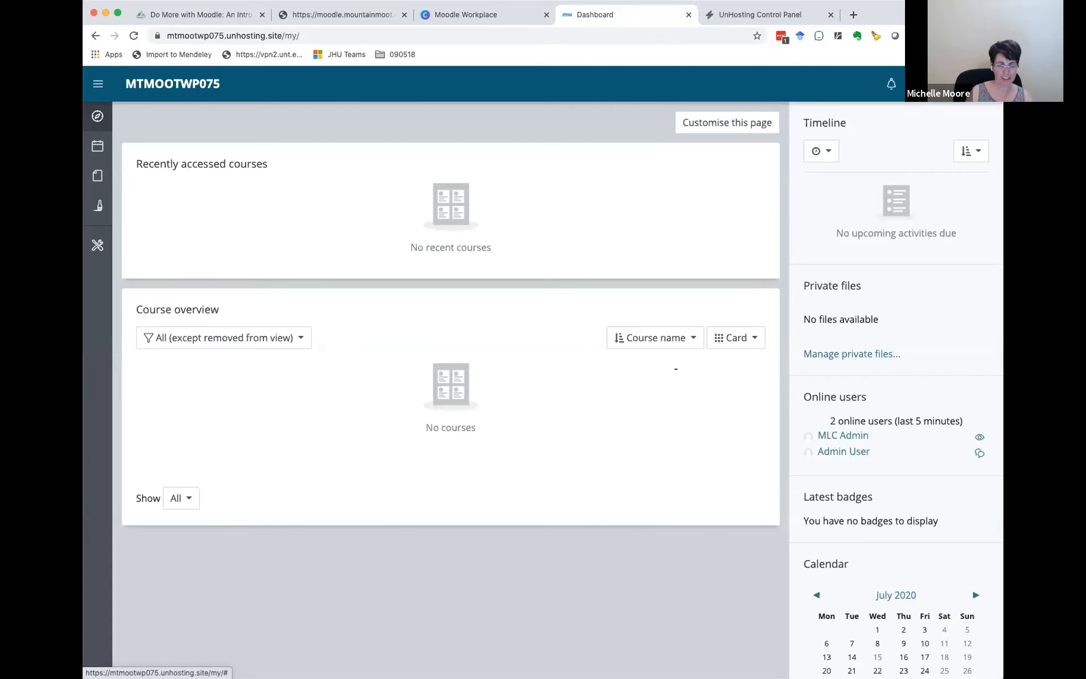
pyautogui.click(951, 83)
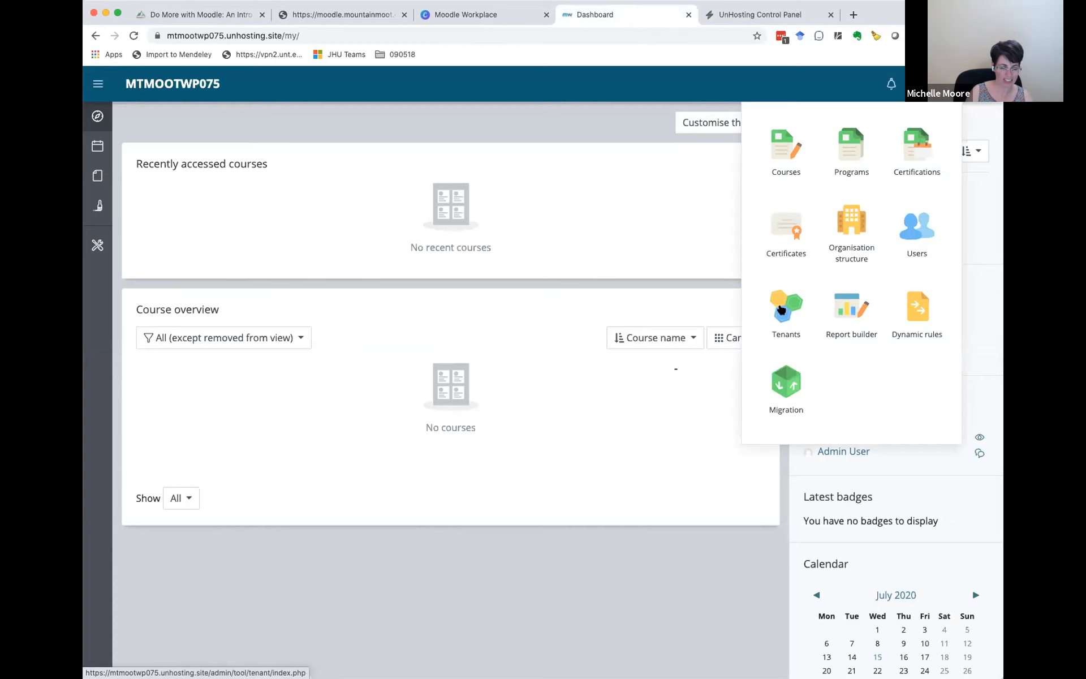
pyautogui.click(781, 309)
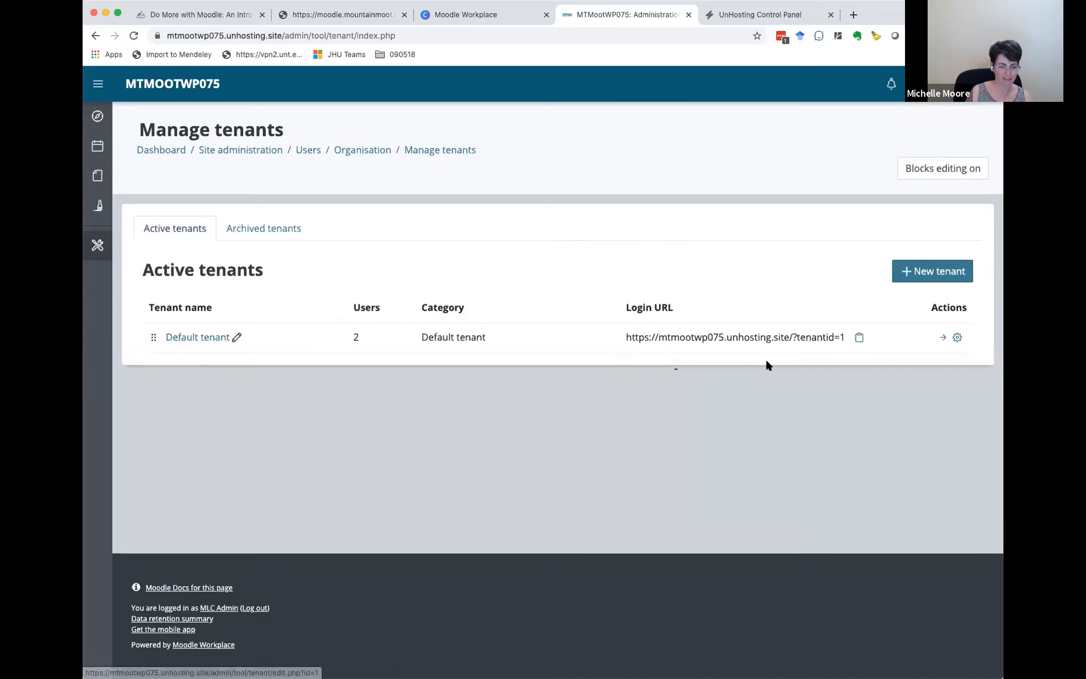
pyautogui.click(943, 338)
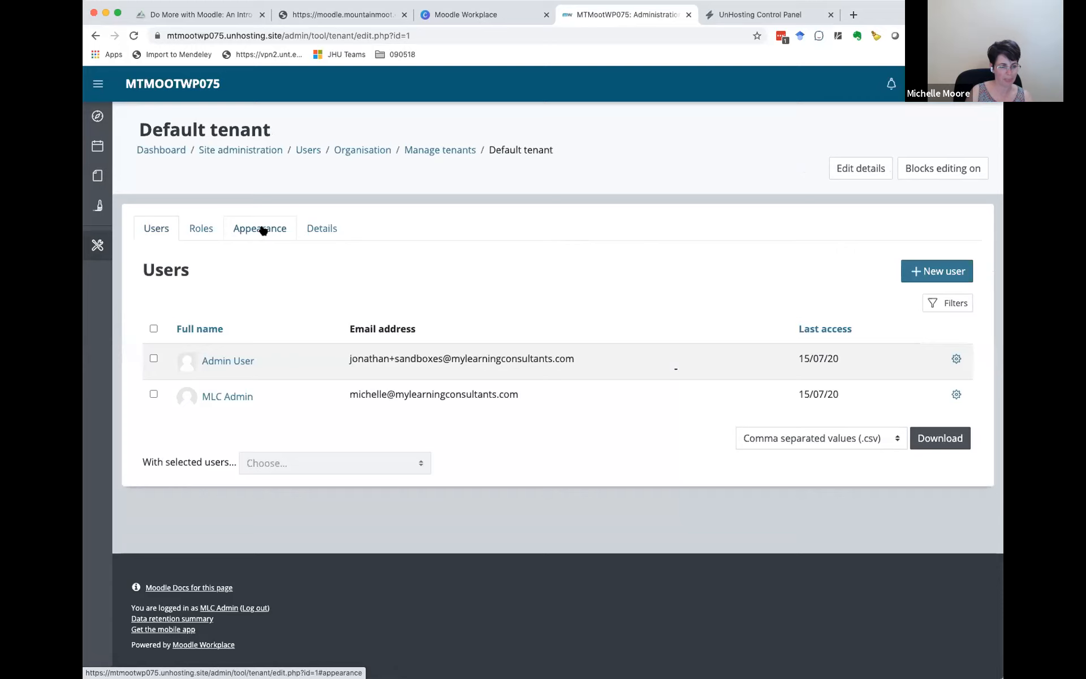
pyautogui.click(263, 229)
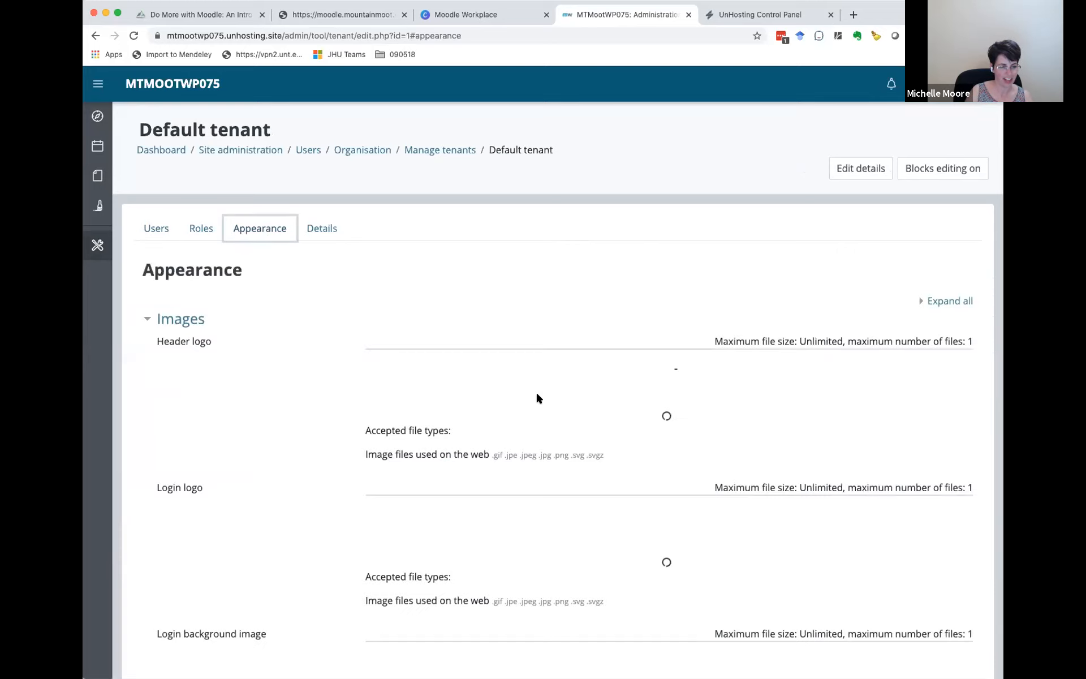
# Step: Examine the tenant's Images settings: header logo, login logo, login background image and favicon
pyautogui.scroll(-4, 318, 401)
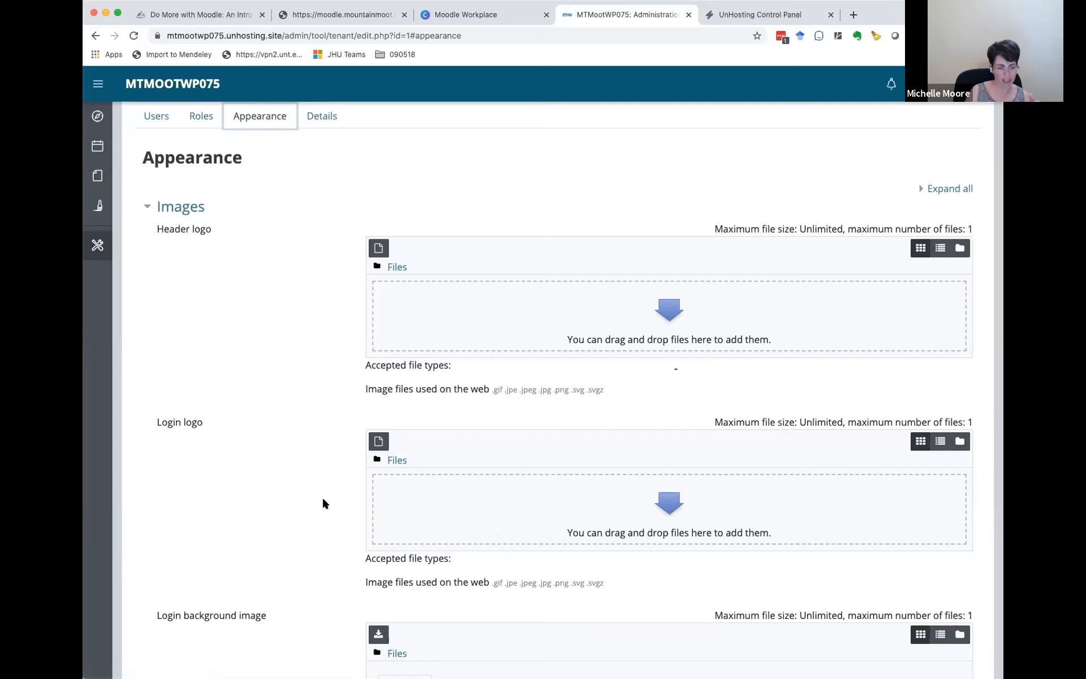
pyautogui.scroll(-5, 311, 499)
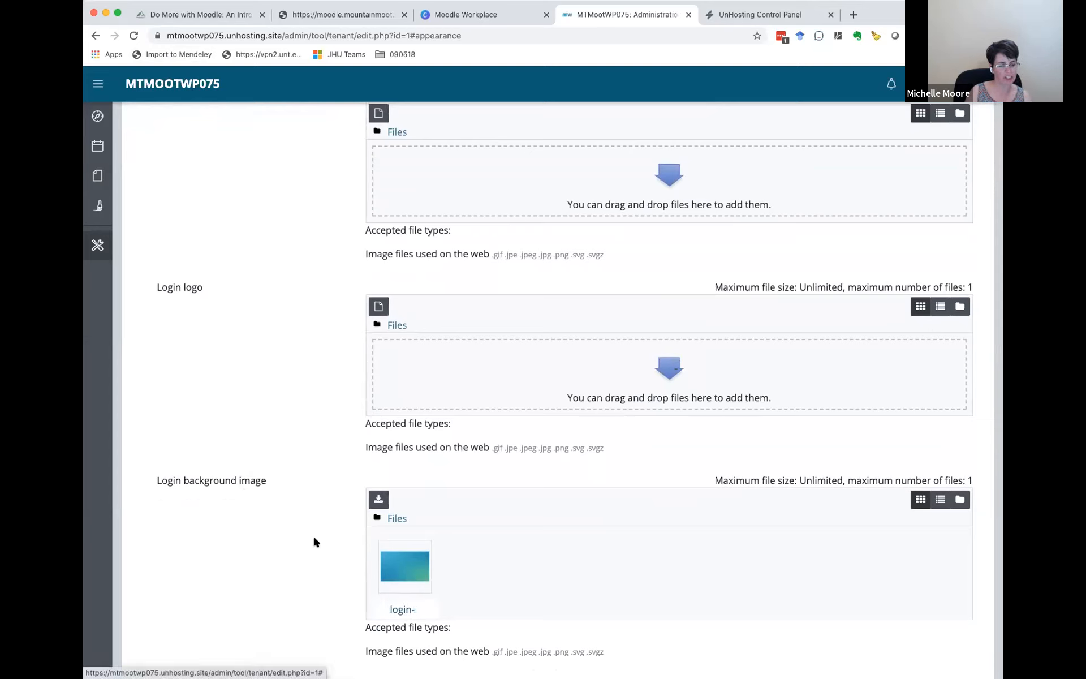
pyautogui.scroll(-5, 314, 537)
pyautogui.scroll(-5, 314, 534)
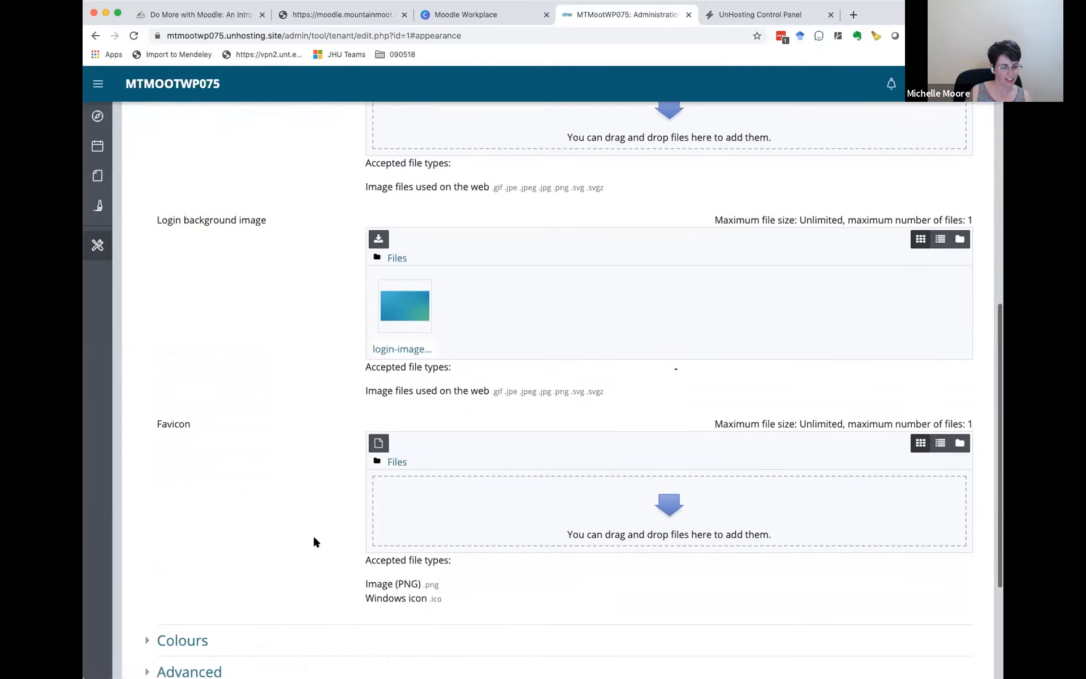
pyautogui.scroll(-5, 311, 509)
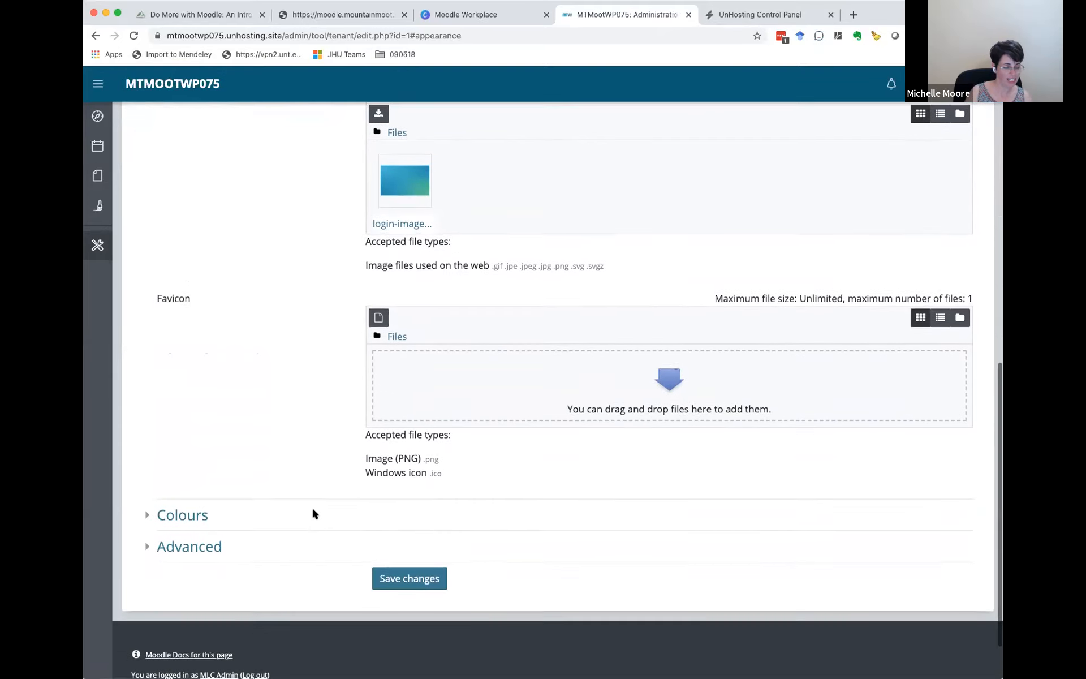
# Step: Expand the Colours section and examine the options for links, navigation bar, primary buttons, drawer and footer
pyautogui.click(146, 487)
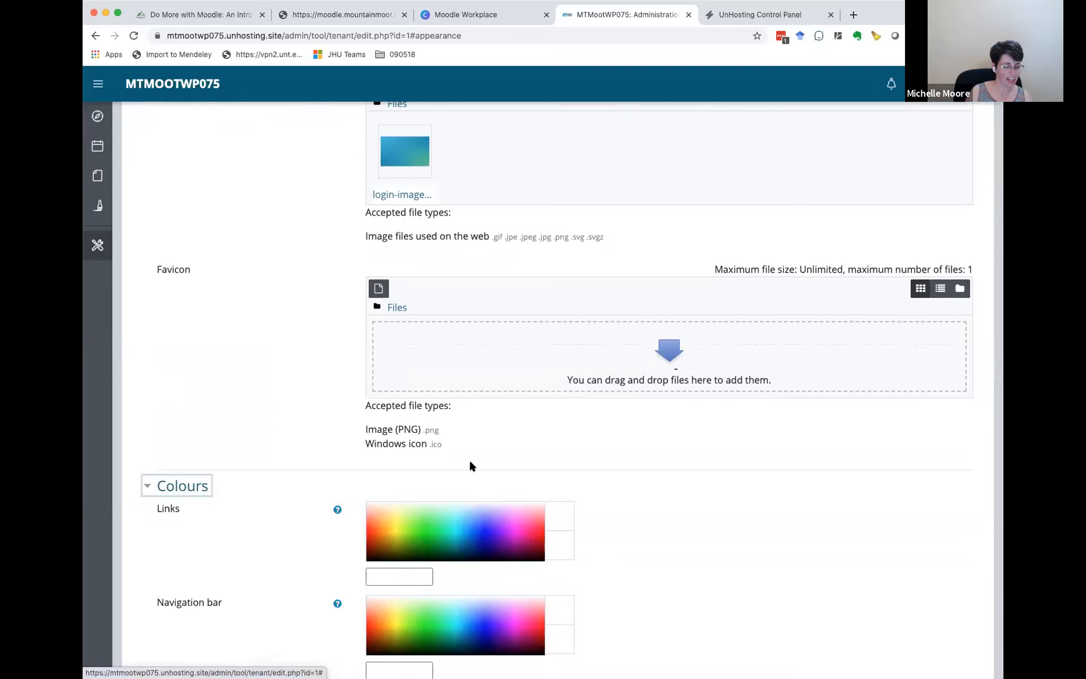
pyautogui.scroll(-5, 726, 546)
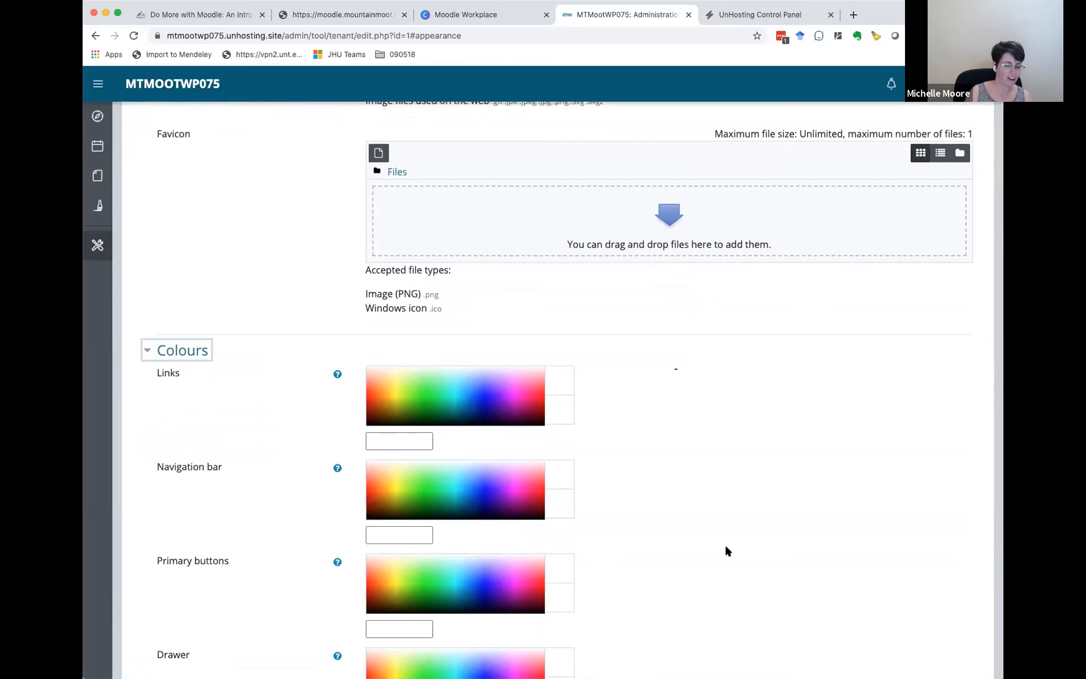
pyautogui.scroll(-4, 727, 549)
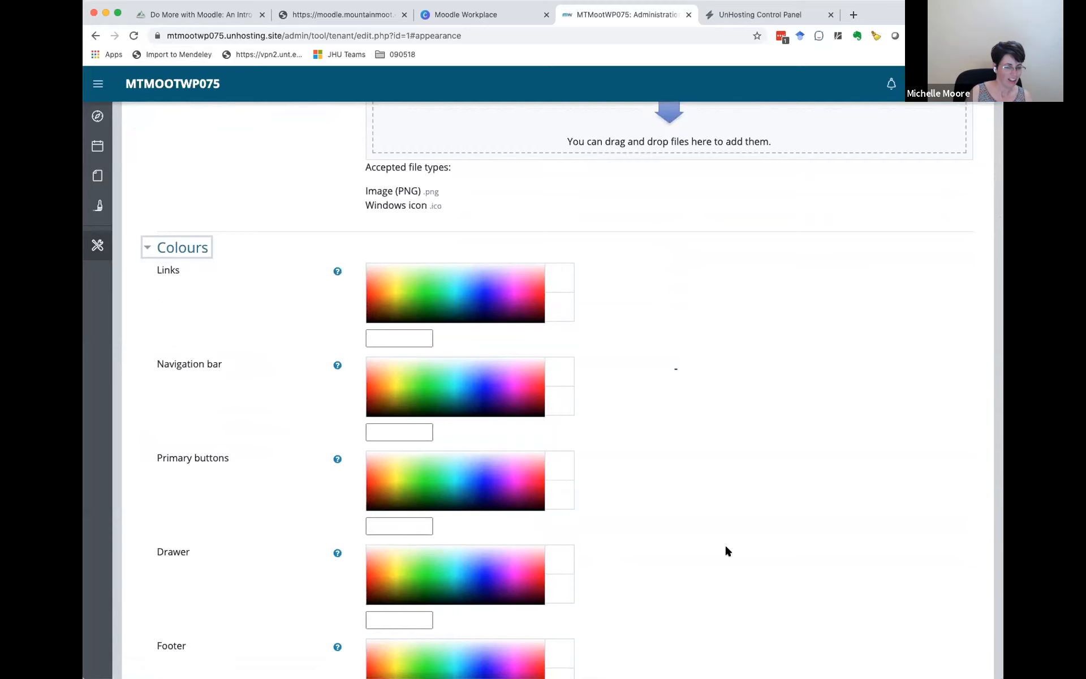
pyautogui.scroll(-3, 725, 544)
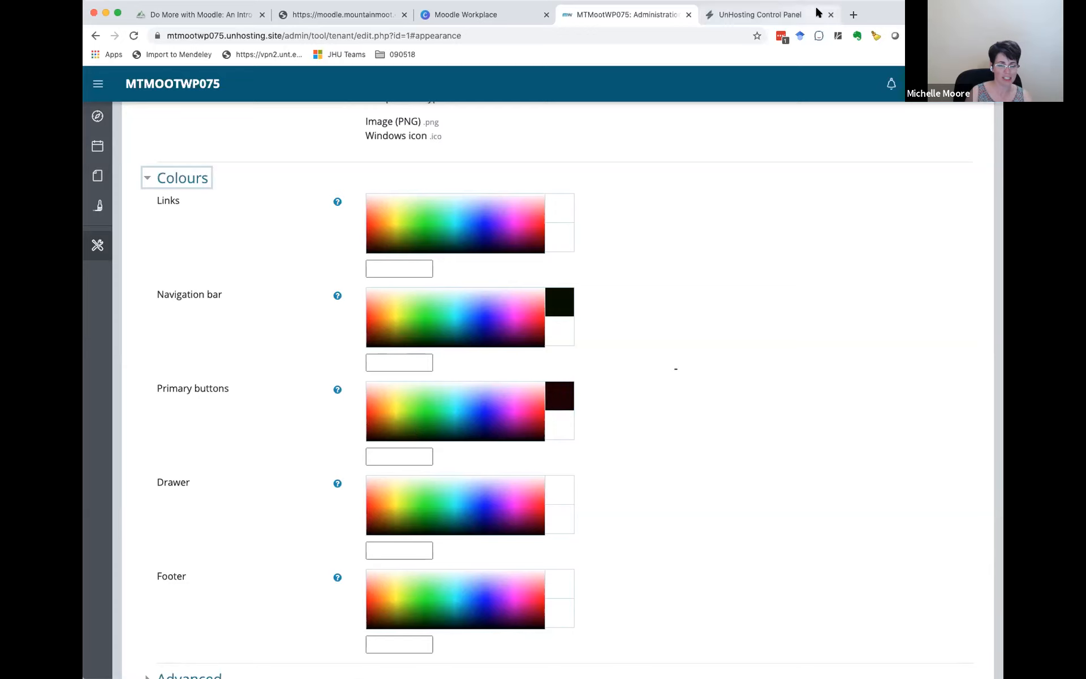
# Step: Try to open the Coolors palette site in a new browser tab at coolors.com
pyautogui.click(854, 15)
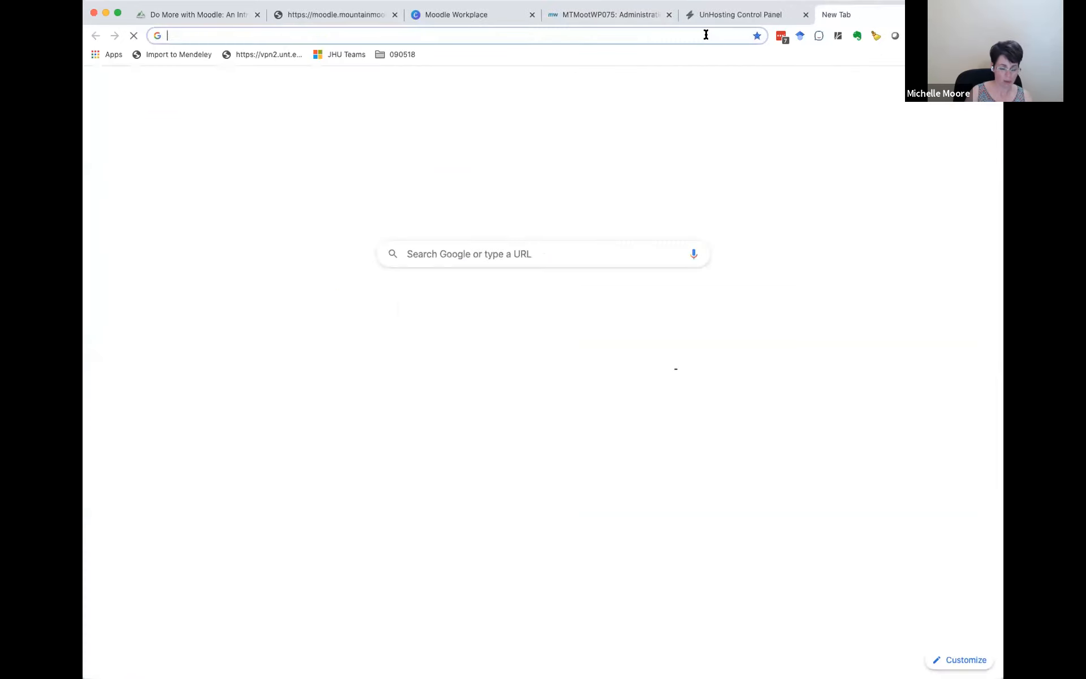
pyautogui.click(707, 35)
pyautogui.write('coolors.com')
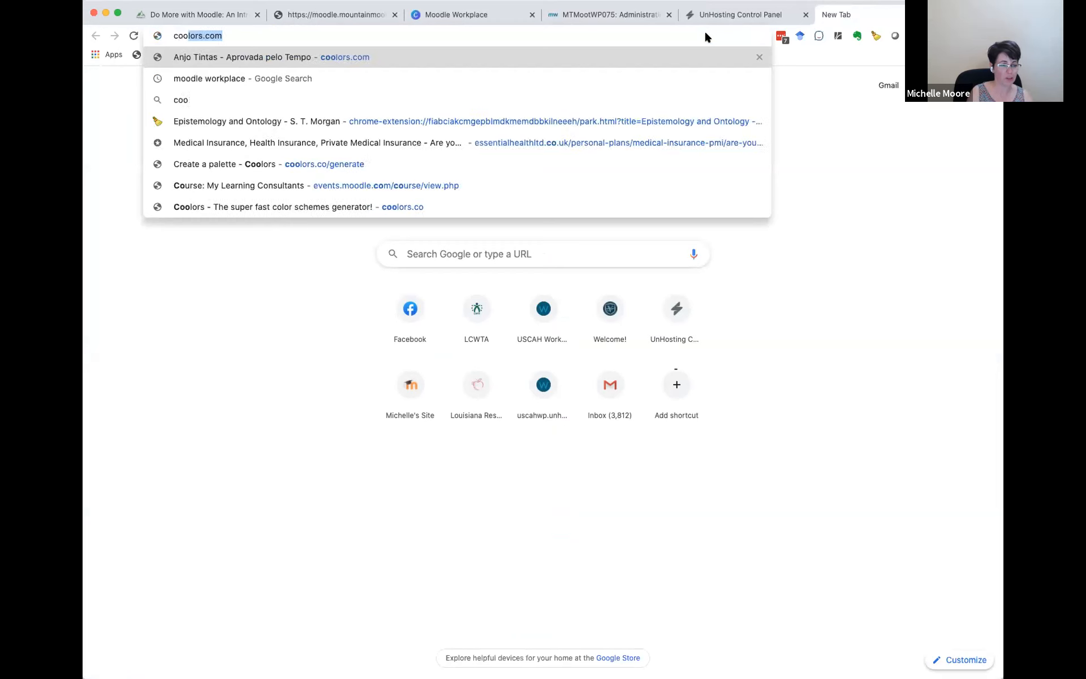
pyautogui.press('Return')
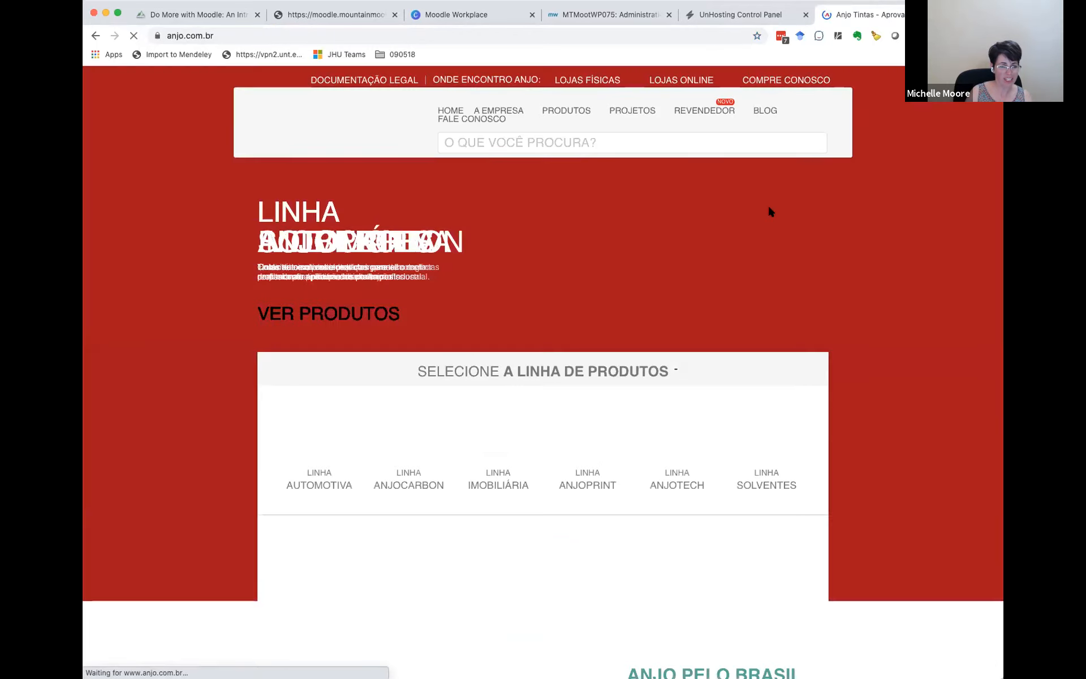
# Step: Load the Coolors color scheme site at coolors.co in the current browser tab
pyautogui.click(379, 32)
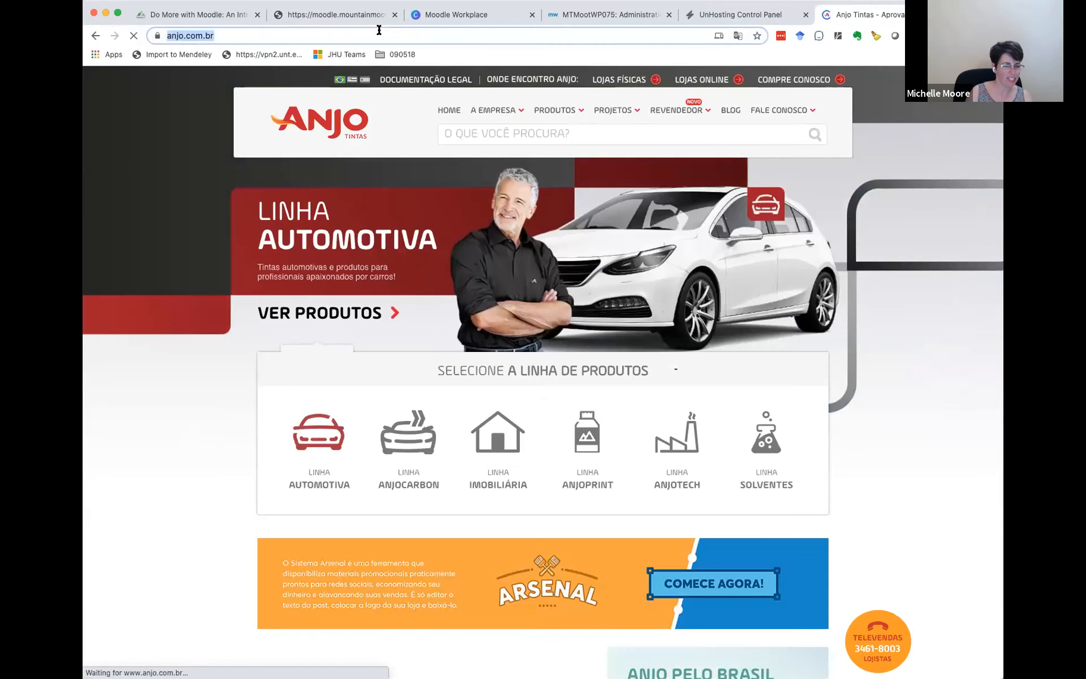
pyautogui.write('coolors.co')
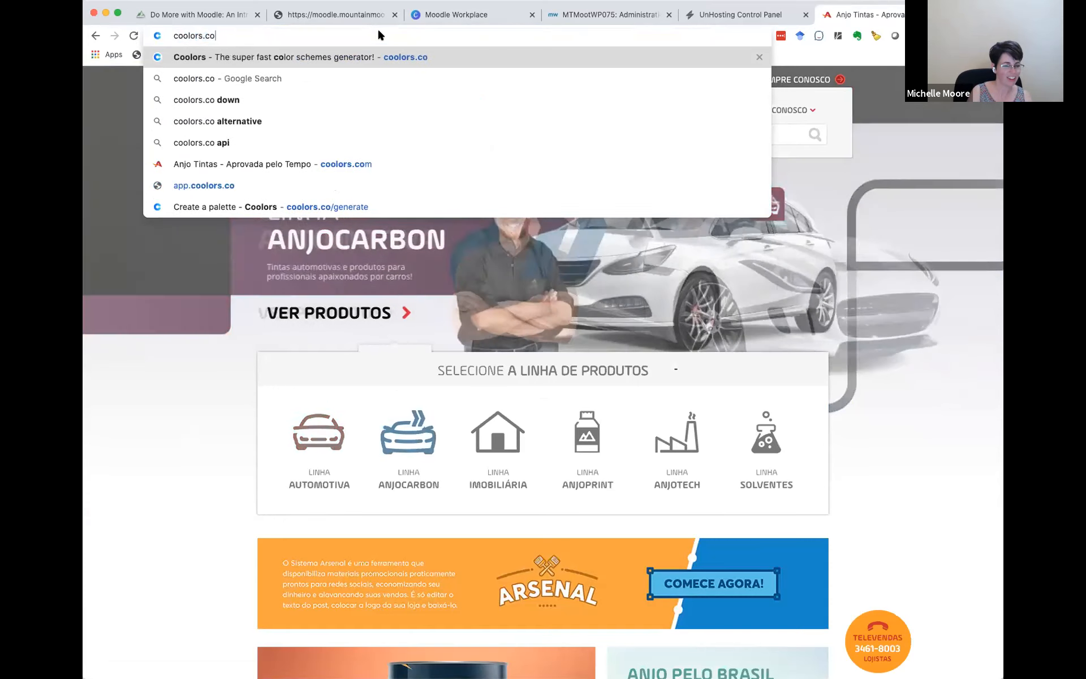
pyautogui.press('Return')
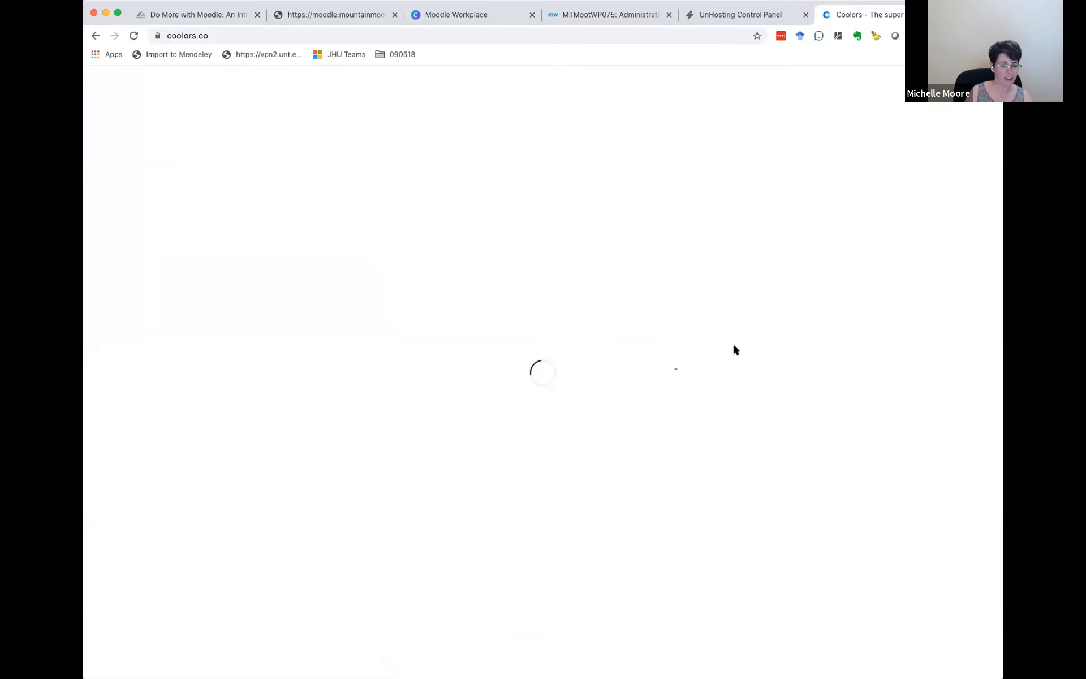
pyautogui.click(204, 36)
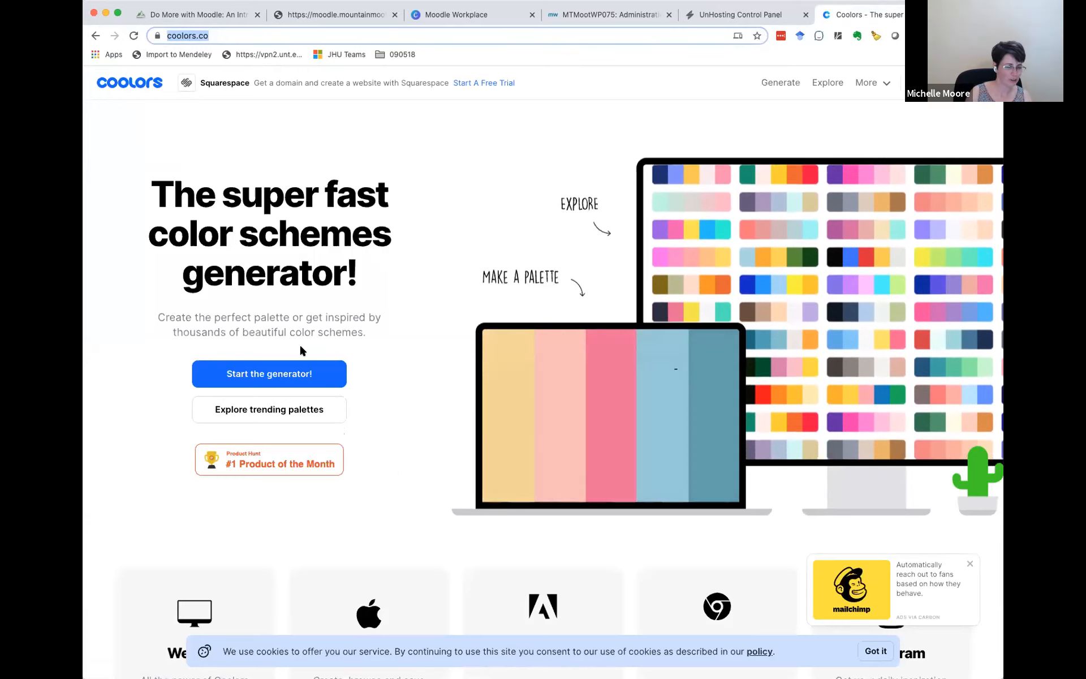
# Step: Start the Coolors palette generator and generate two new random color palettes
pyautogui.click(278, 371)
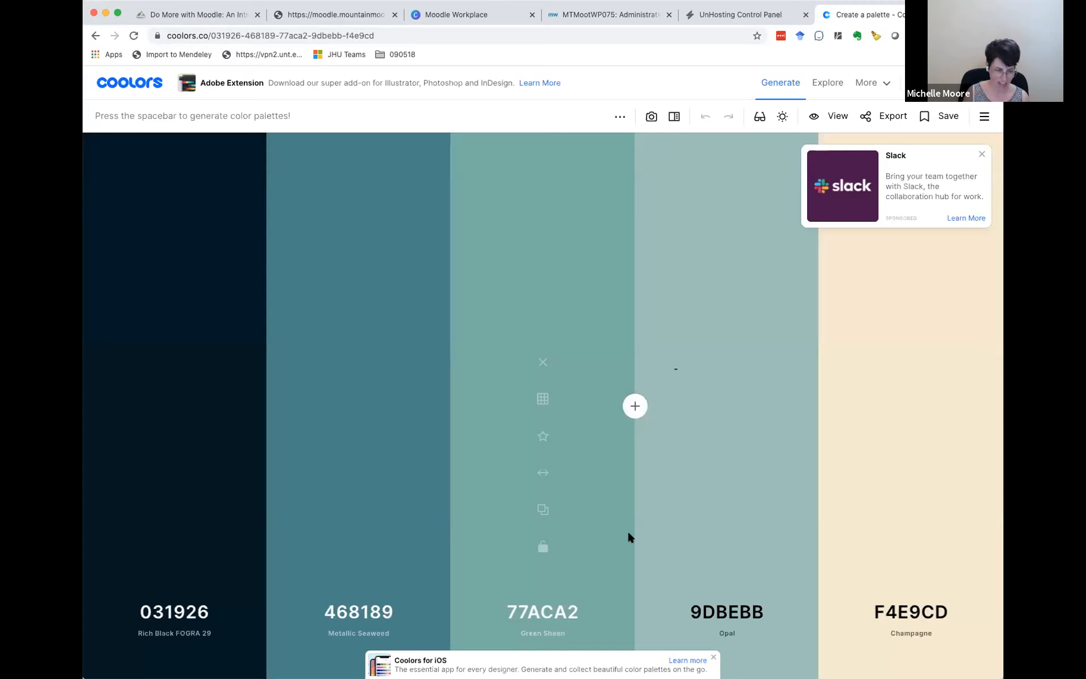
pyautogui.press('space')
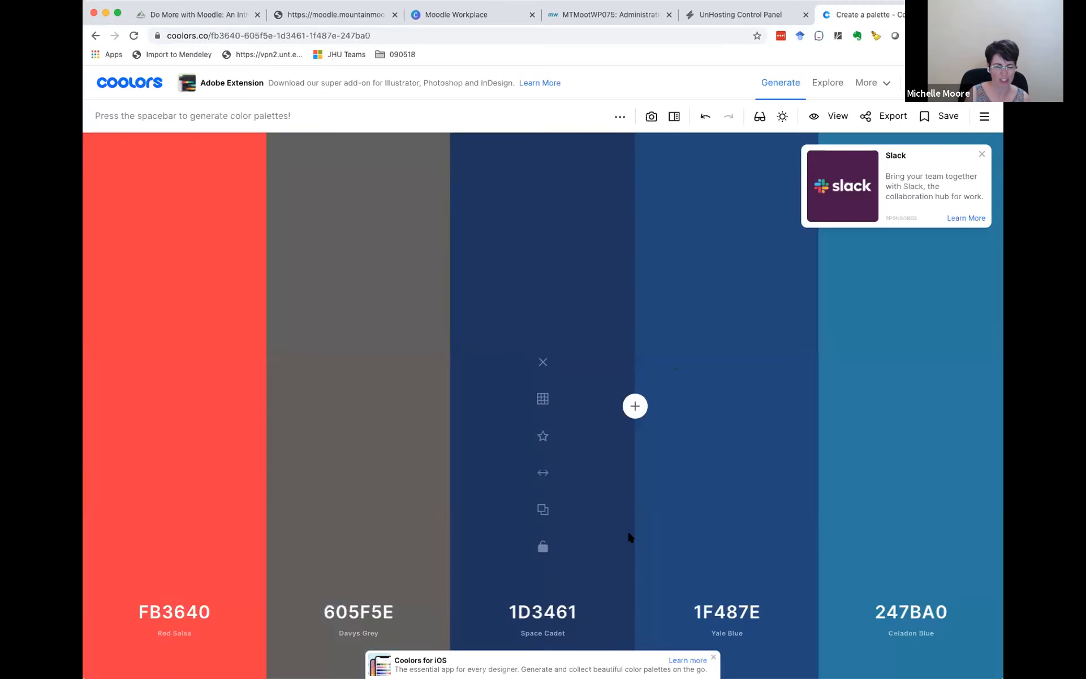
pyautogui.press('space')
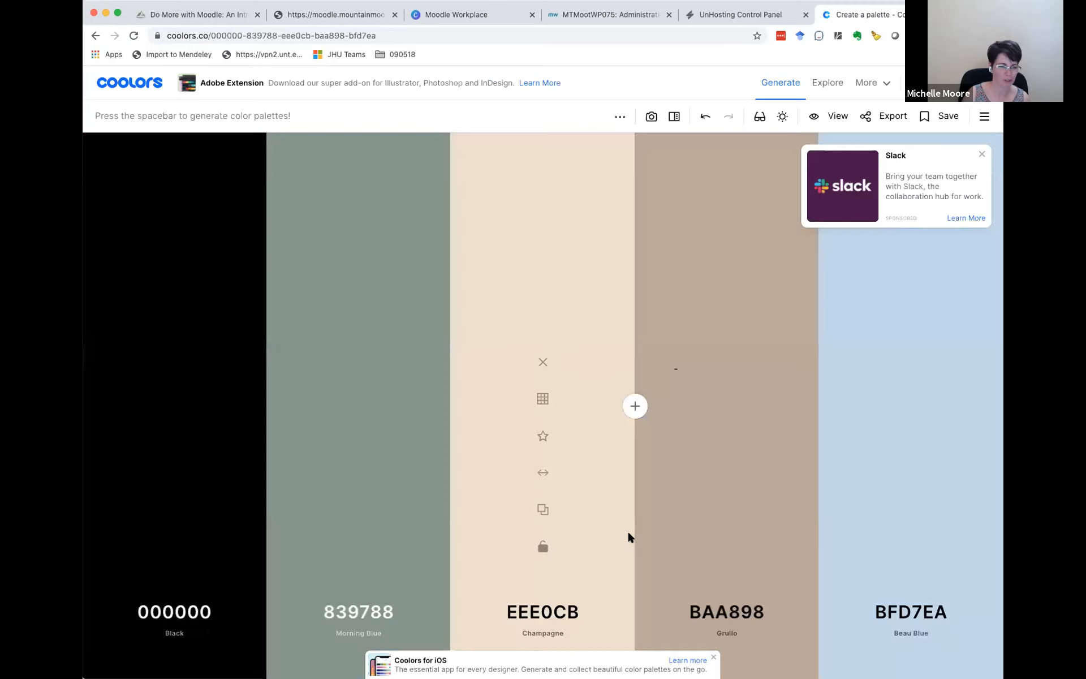
# Step: Glance at the Wooclap answers, return to the Default tenant's Appearance settings and expand Advanced to show Custom CSS and Footer text
pyautogui.click(341, 15)
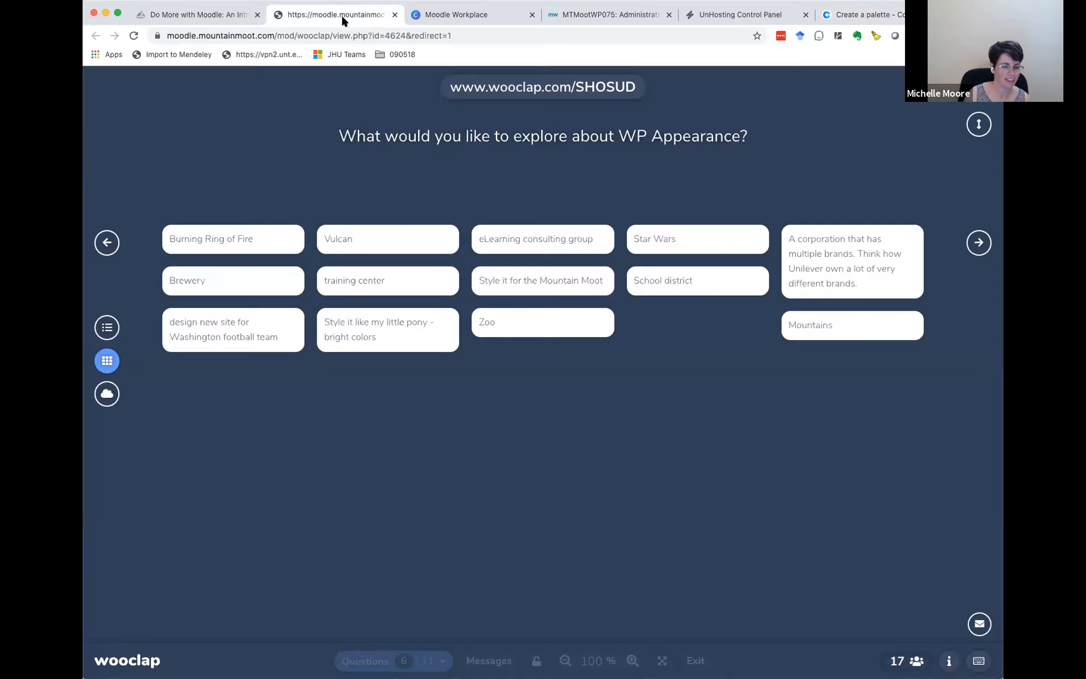
pyautogui.click(648, 8)
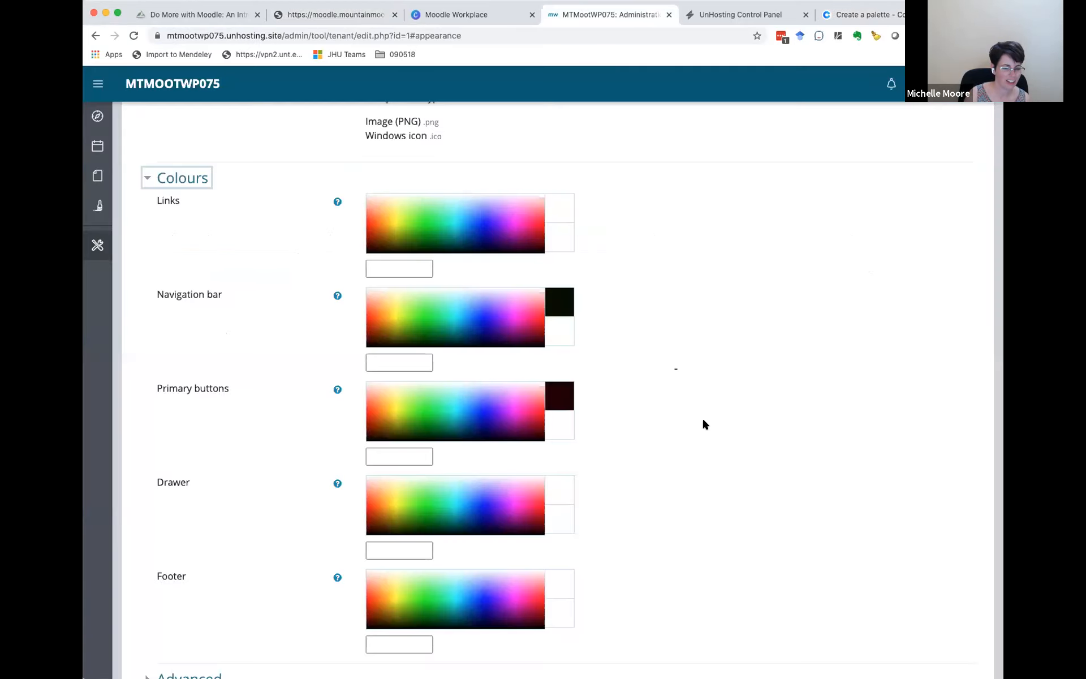
pyautogui.scroll(-5, 710, 441)
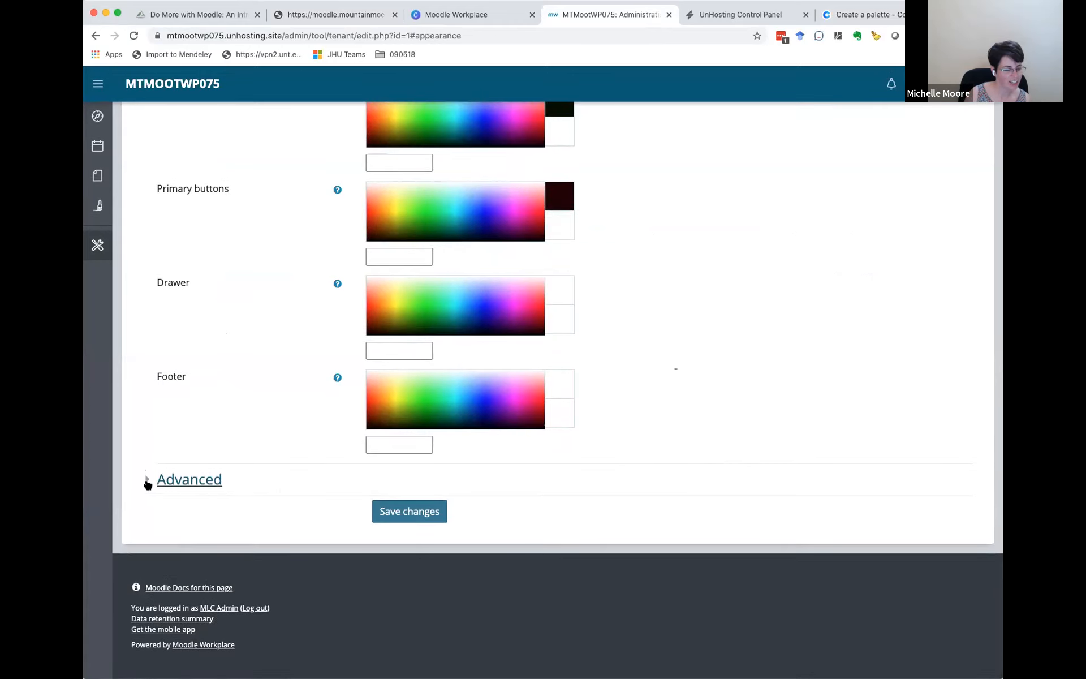
pyautogui.click(148, 481)
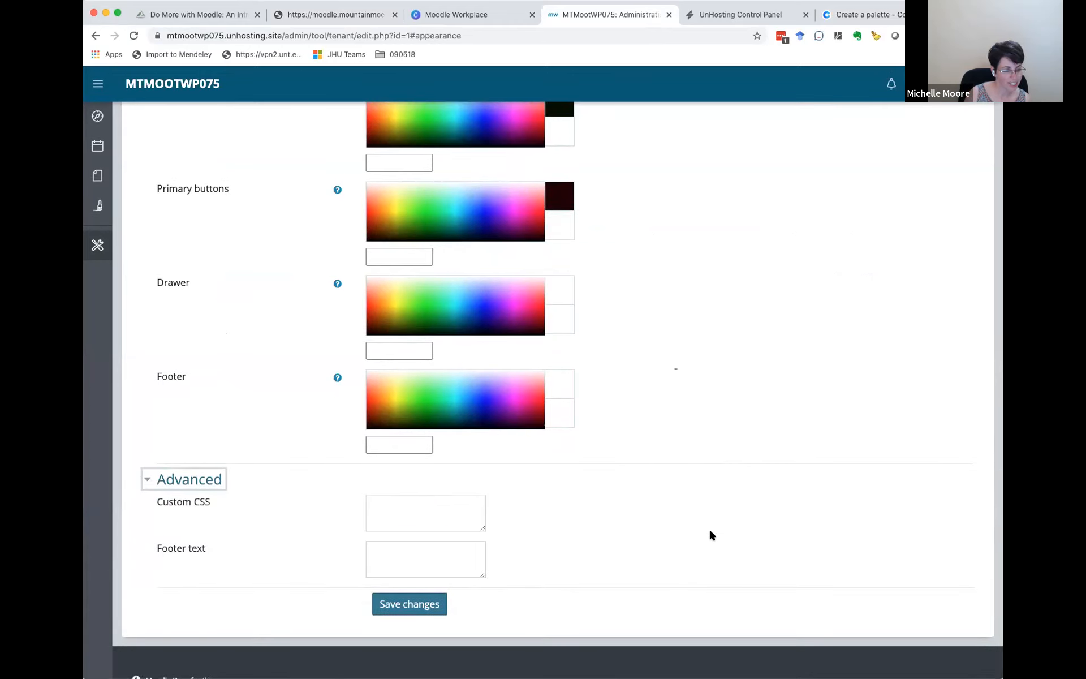
pyautogui.scroll(-2, 710, 533)
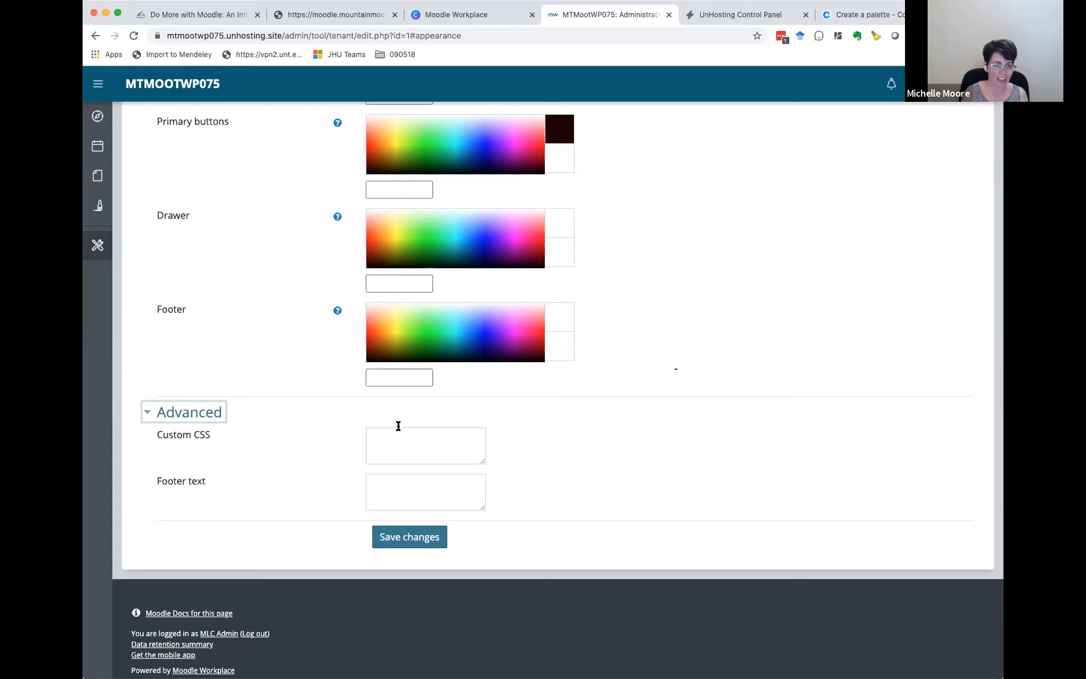
# Step: Review the Coolors palette and the tenant's image and colour settings alongside the Wooclap WP Appearance answers, ending on the answers
pyautogui.click(865, 14)
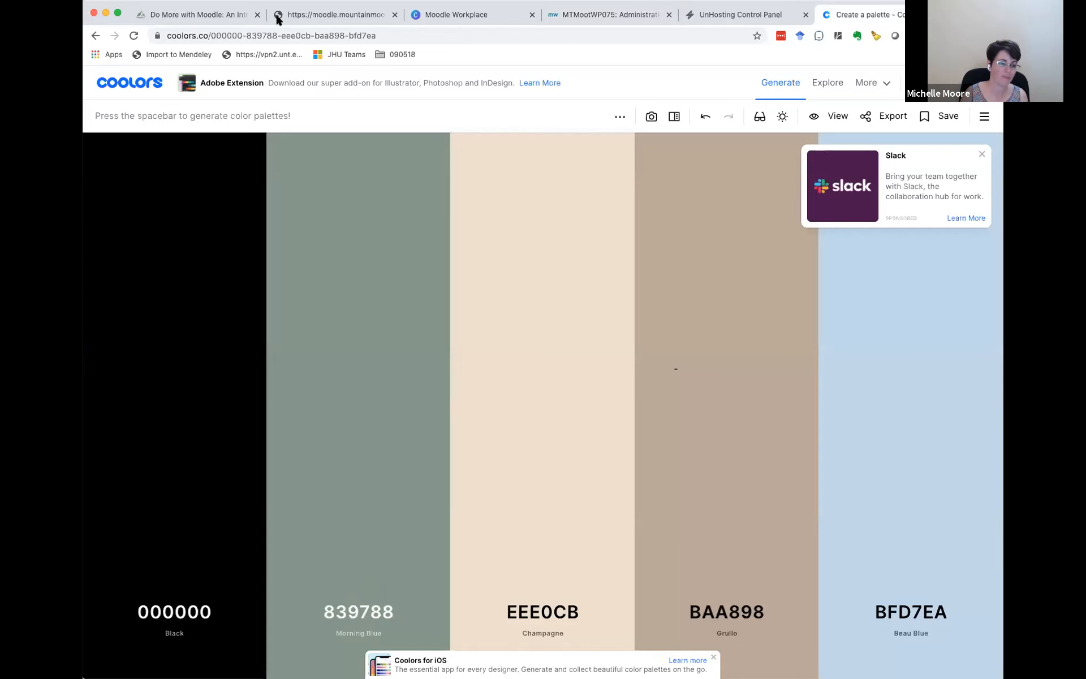
pyautogui.click(317, 17)
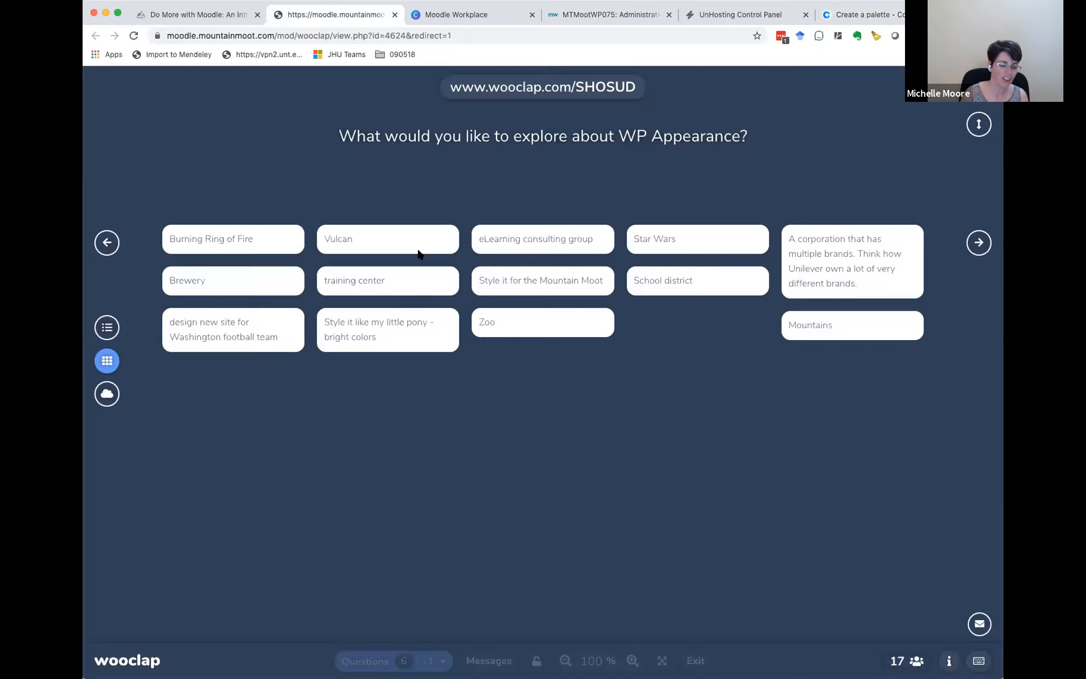
pyautogui.click(705, 9)
pyautogui.click(636, 17)
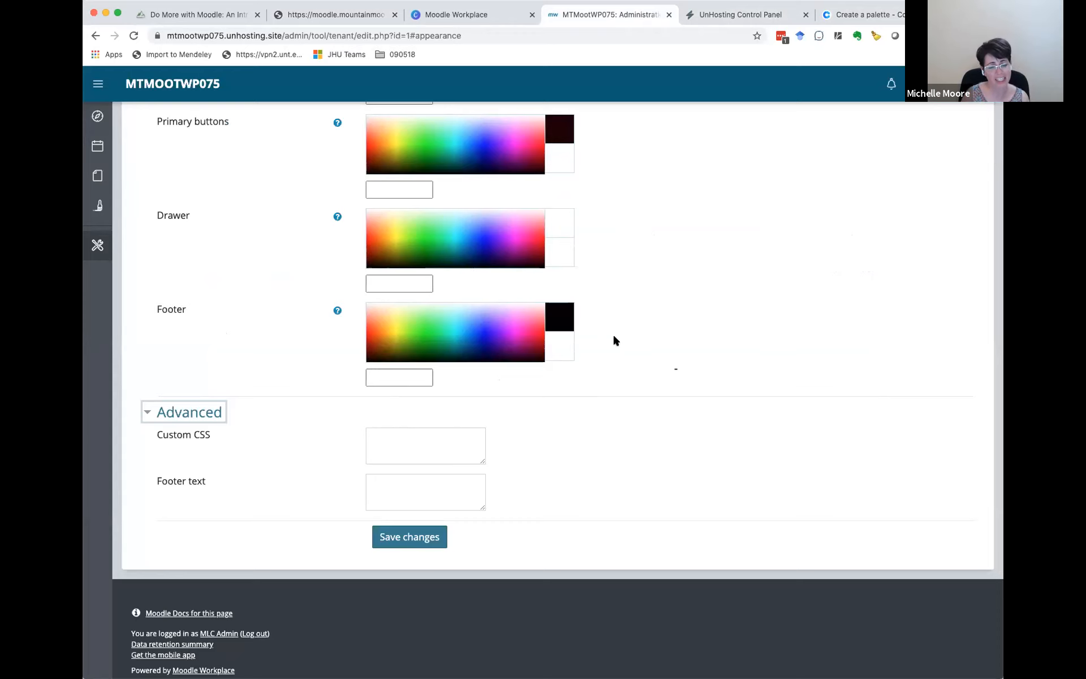
pyautogui.scroll(10, 614, 337)
pyautogui.scroll(1, 613, 340)
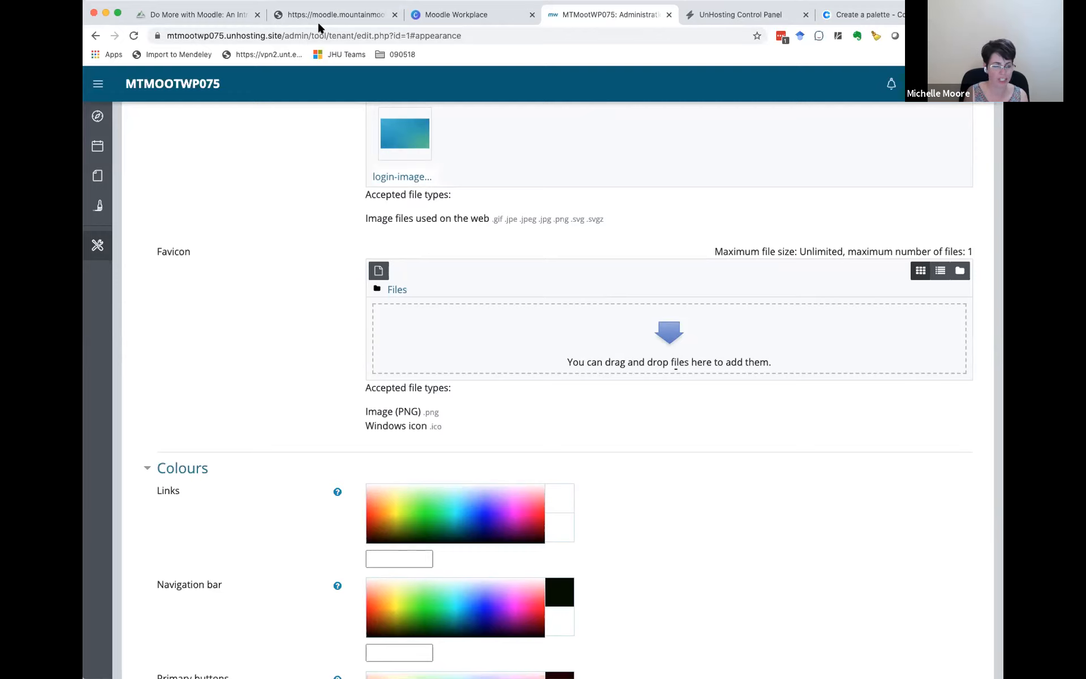
pyautogui.click(337, 13)
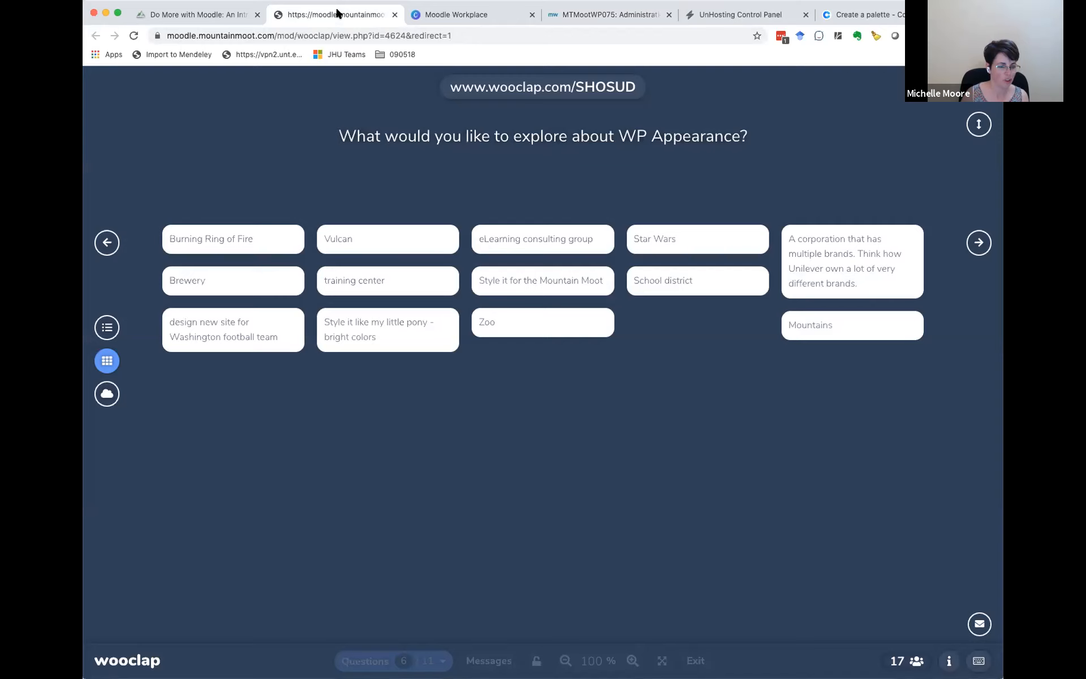
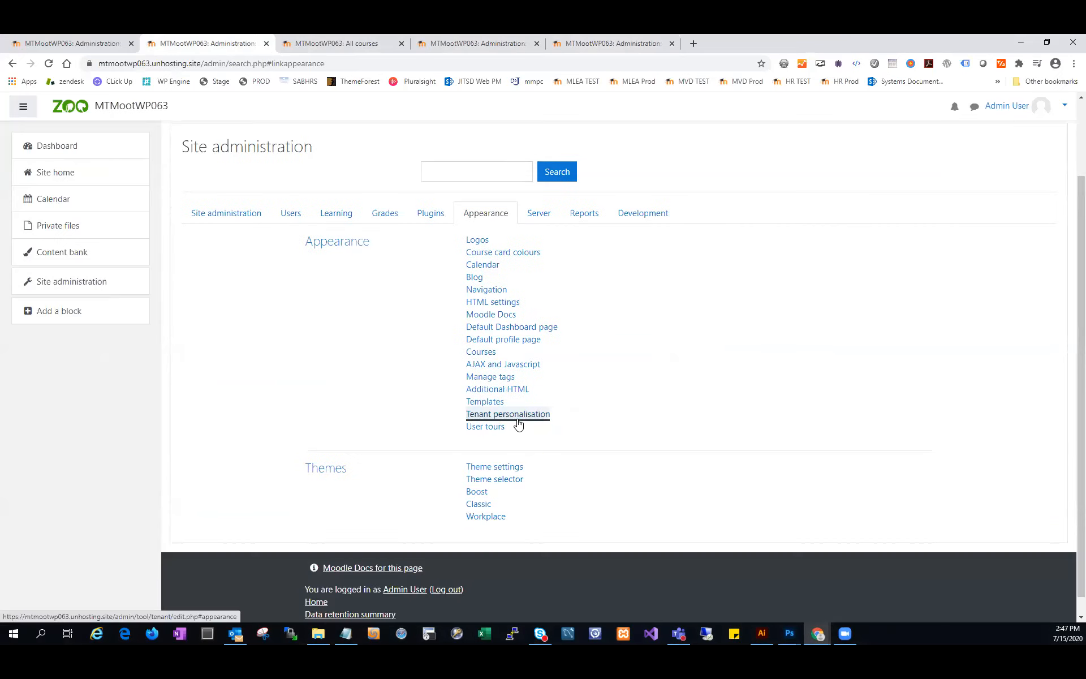
# Step: Open Tenant personalisation for the Default tenant and look over its header and login logo images
pyautogui.click(516, 418)
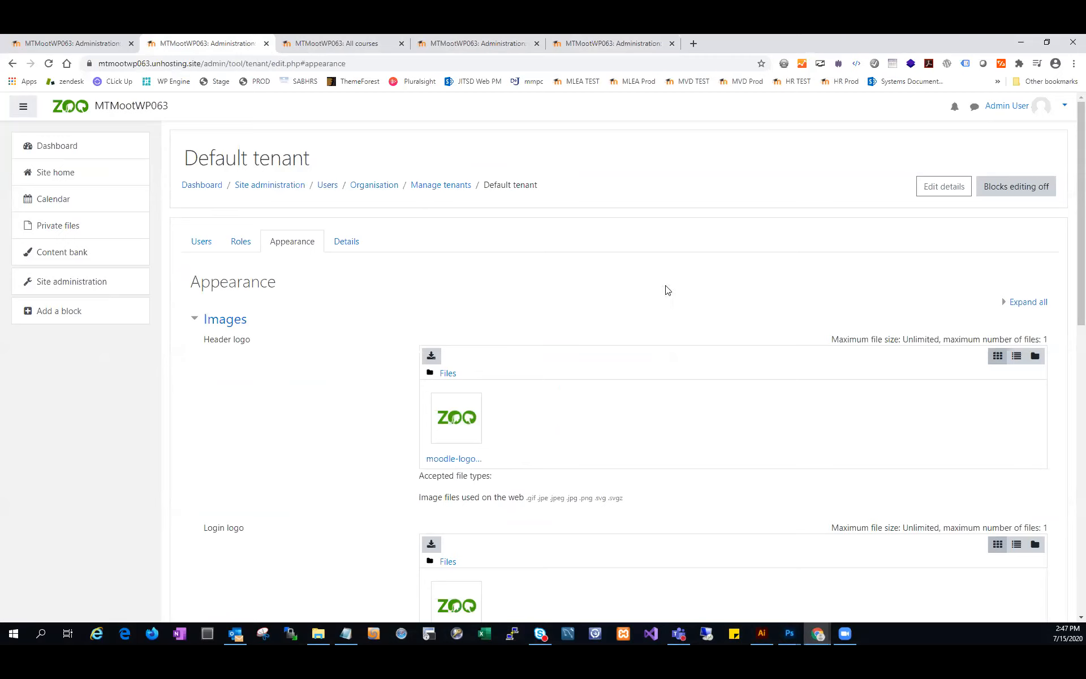
pyautogui.scroll(-3, 666, 291)
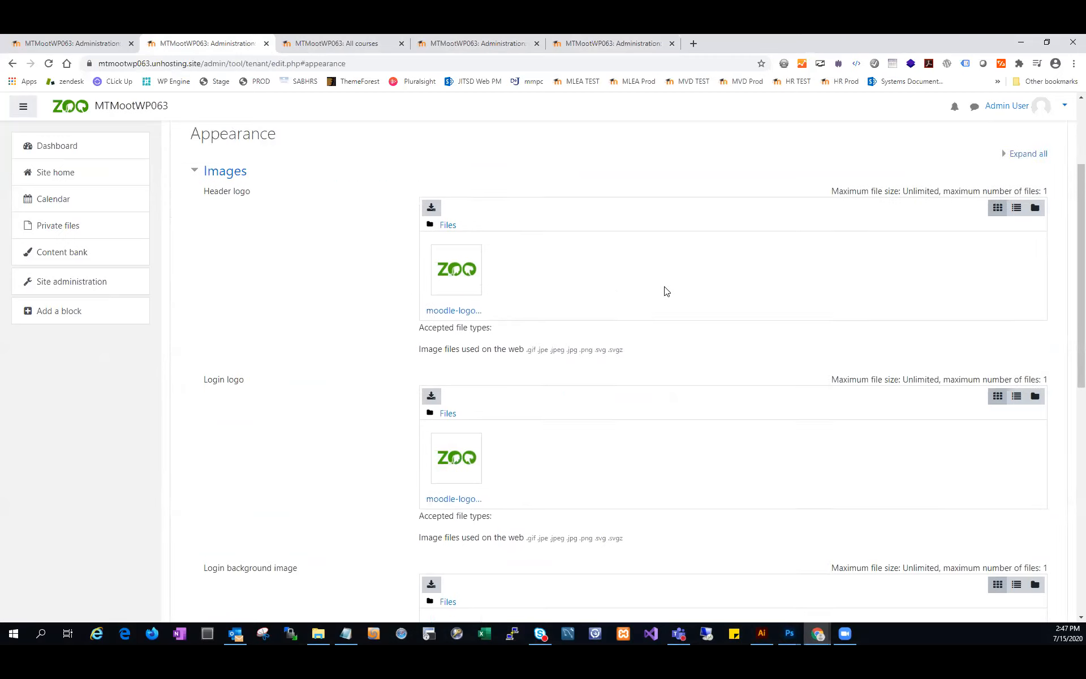
pyautogui.scroll(3, 666, 290)
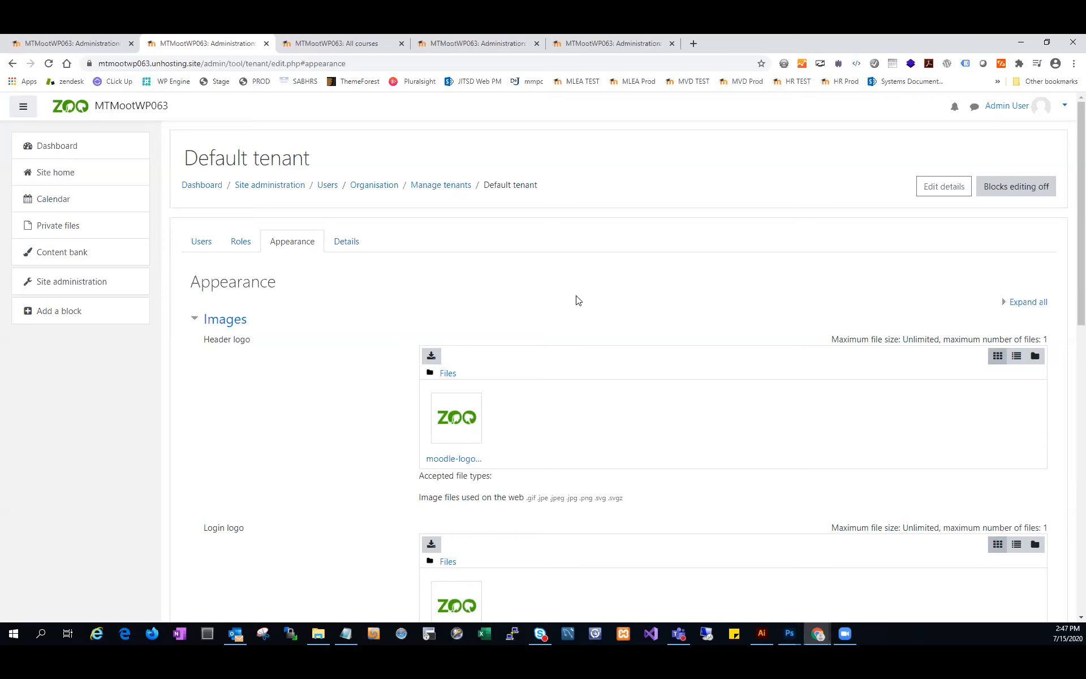
# Step: Glance at the Site administration and All courses pages, and replace the course listing with the site home page
pyautogui.click(112, 41)
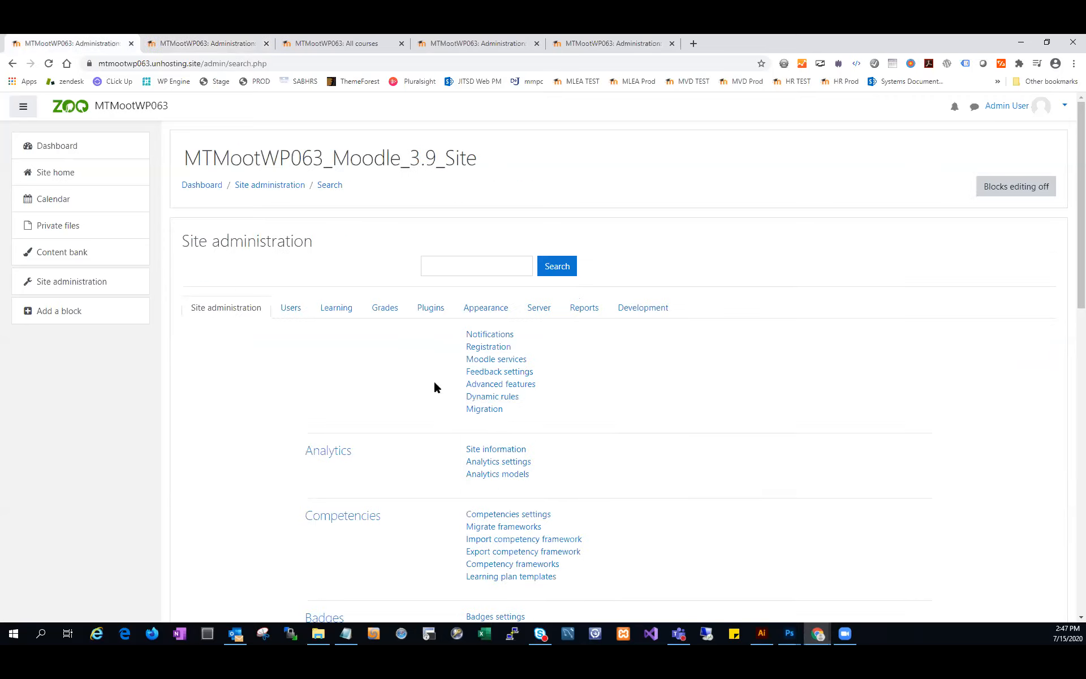
pyautogui.click(316, 37)
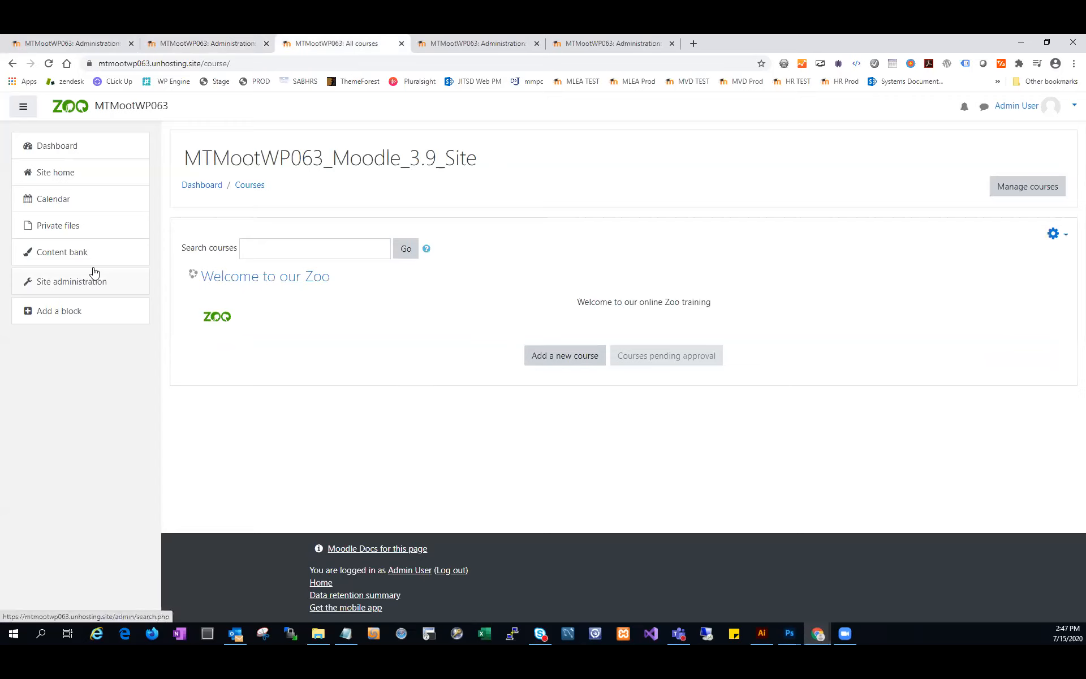
pyautogui.click(91, 179)
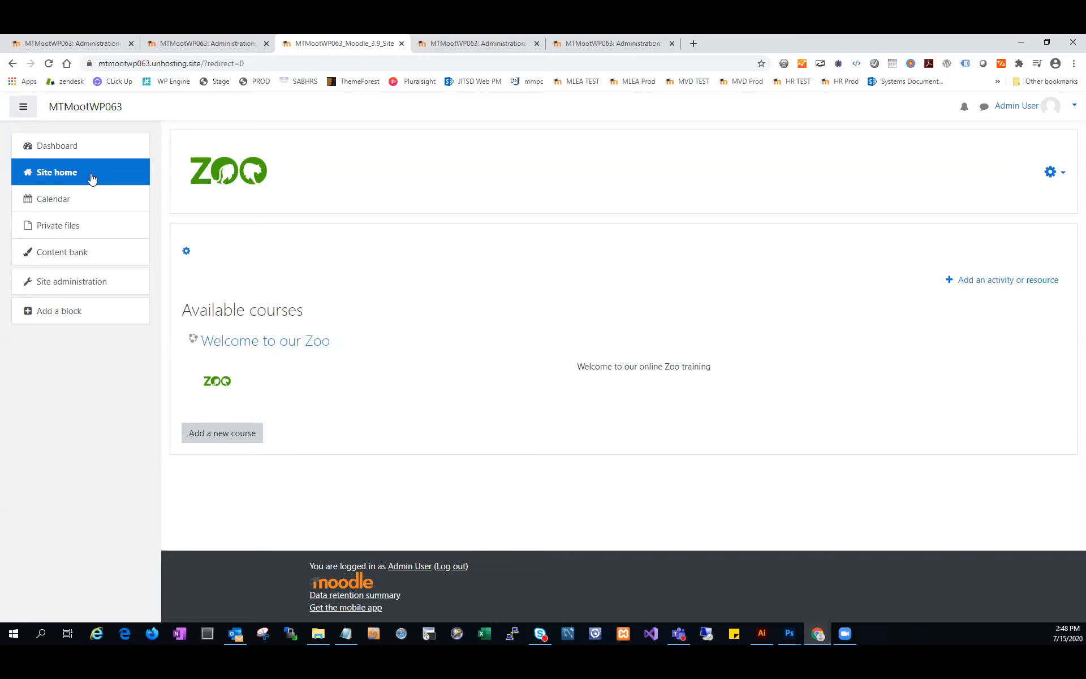
# Step: Open Tenant personalisation from the Appearance category of Site administration, starting from the site home page
pyautogui.click(90, 283)
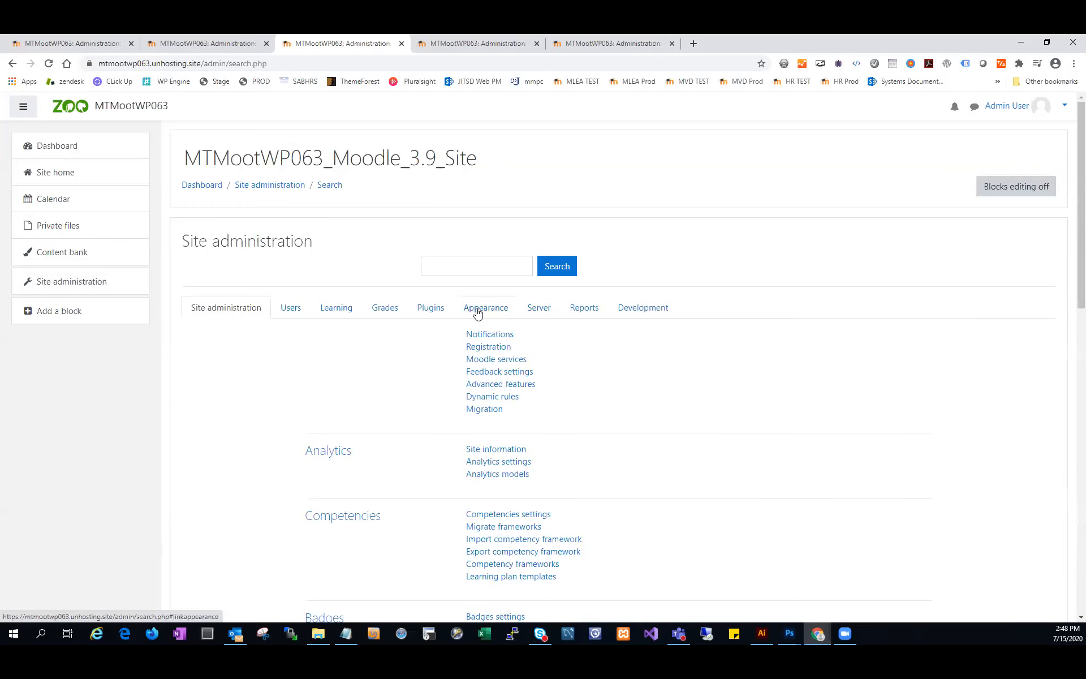
pyautogui.click(477, 313)
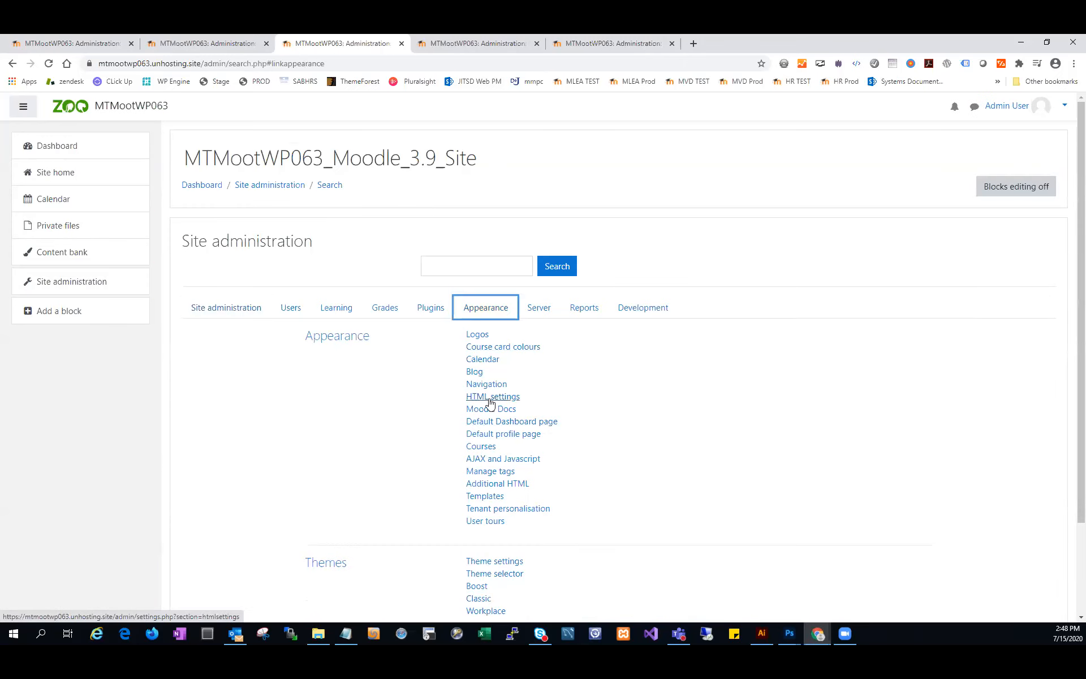
pyautogui.click(507, 508)
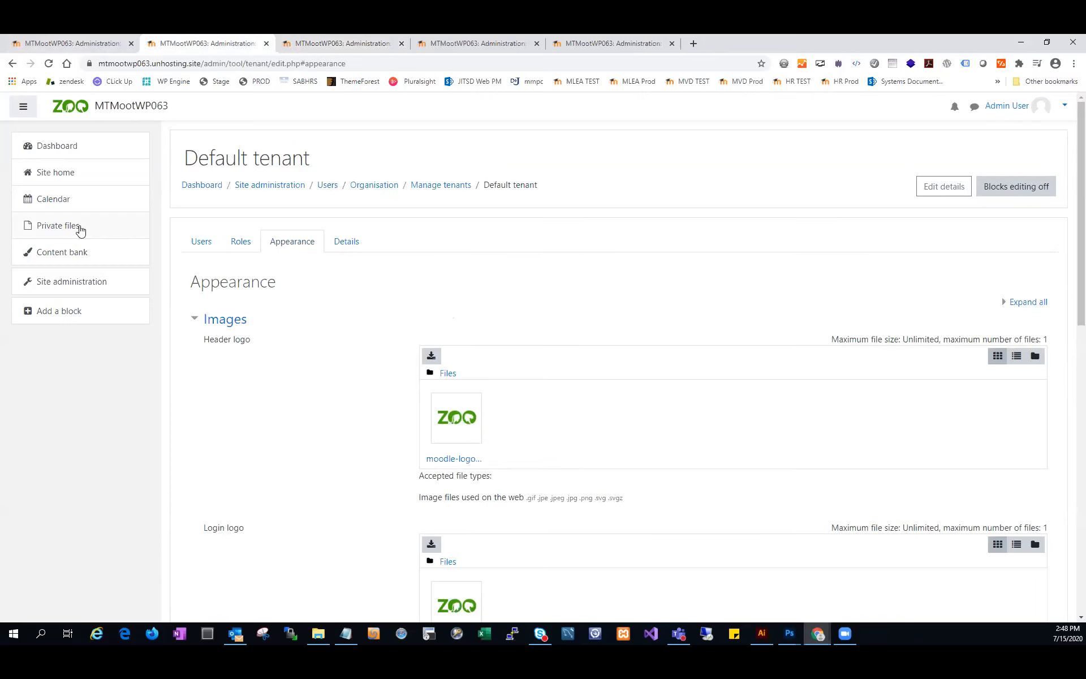
# Step: Show the site home page in place of one open tenant page, and return to the Default tenant's Appearance settings
pyautogui.click(75, 172)
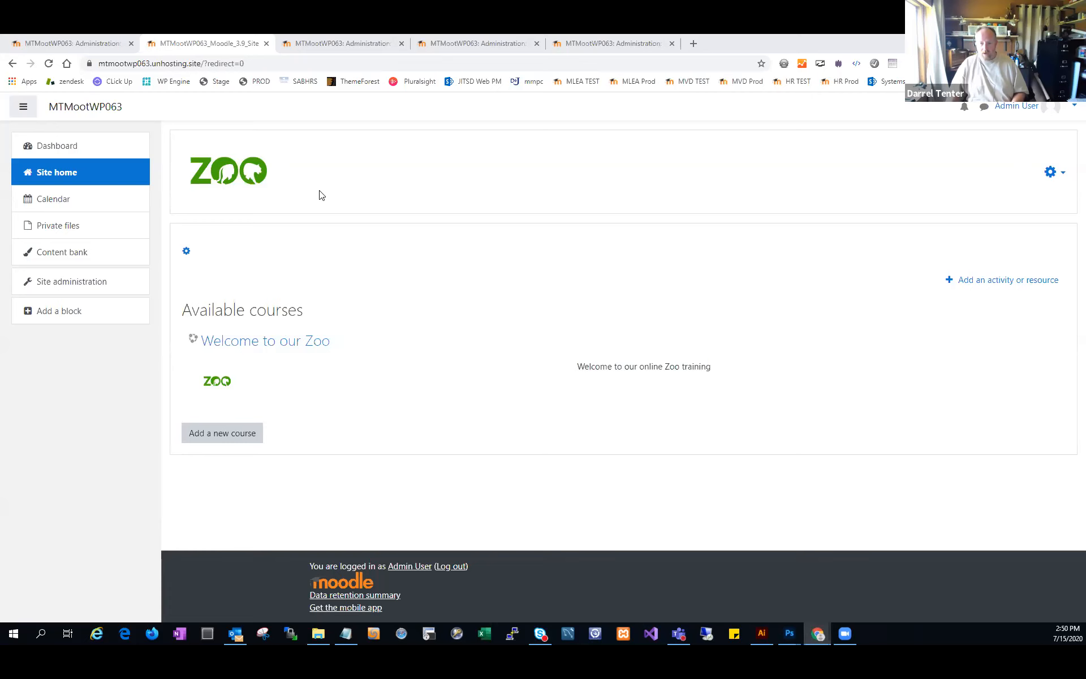
pyautogui.click(321, 45)
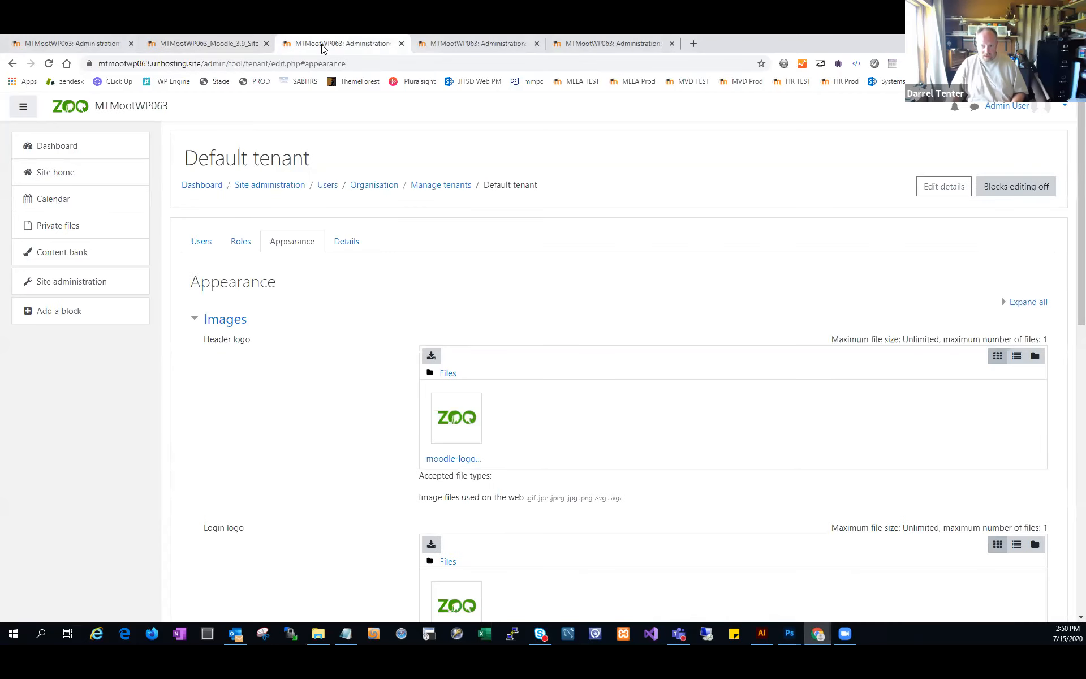
pyautogui.hotkey('ctrl', 'Tab')
pyautogui.click(321, 44)
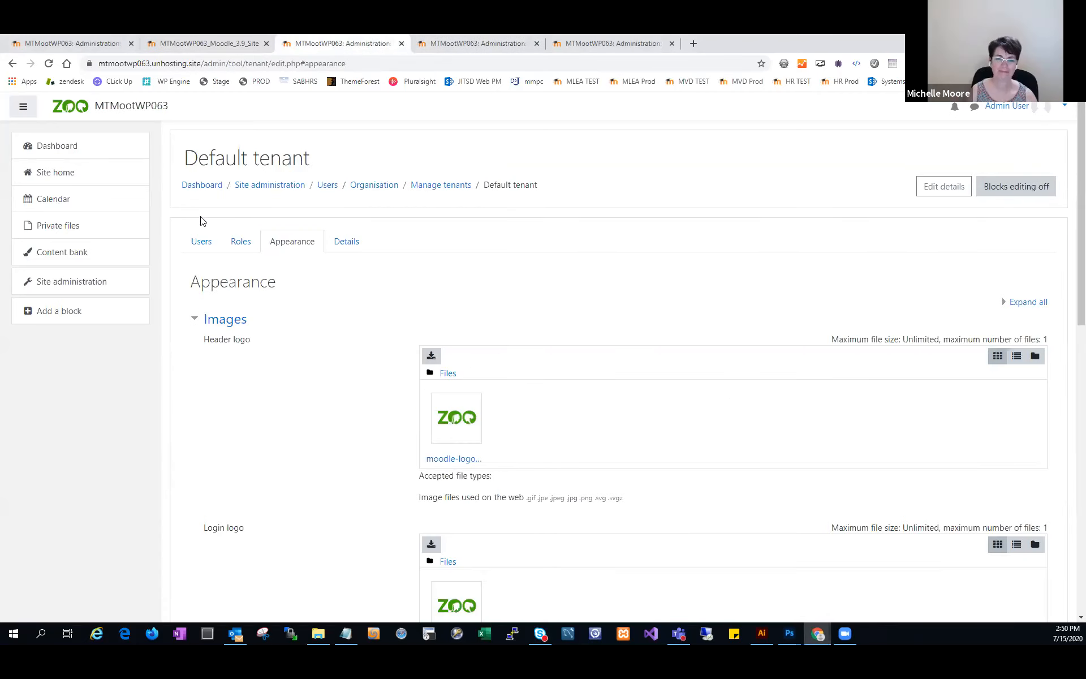
# Step: Reach the Default tenant's Appearance settings through Manage tenants and show its header and login logo images
pyautogui.click(439, 185)
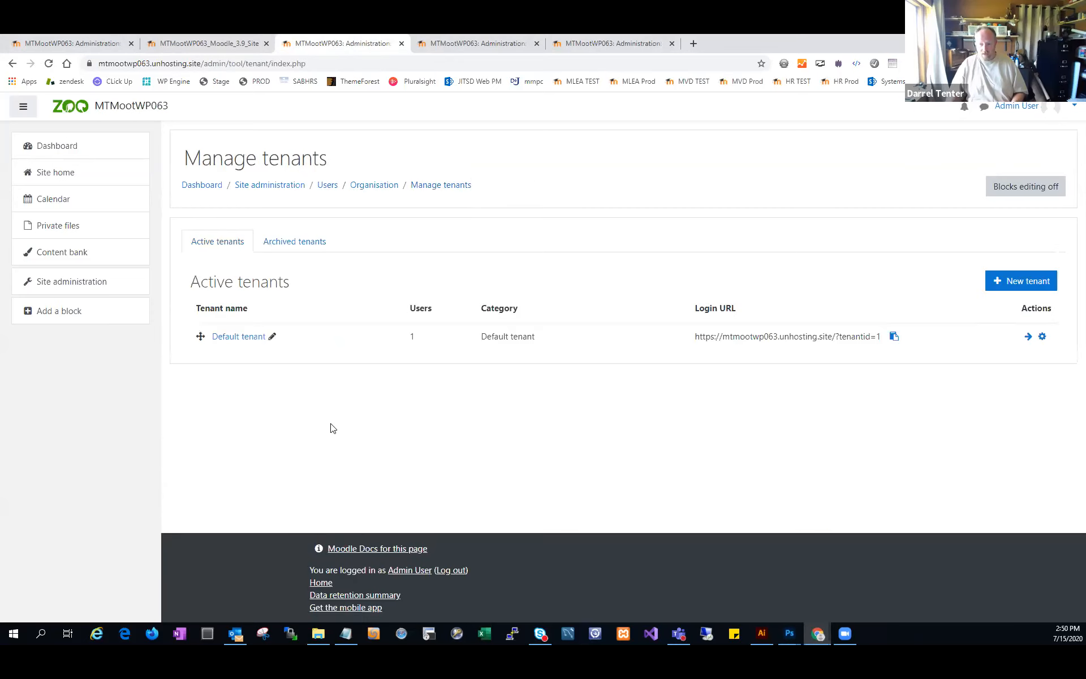
pyautogui.click(253, 341)
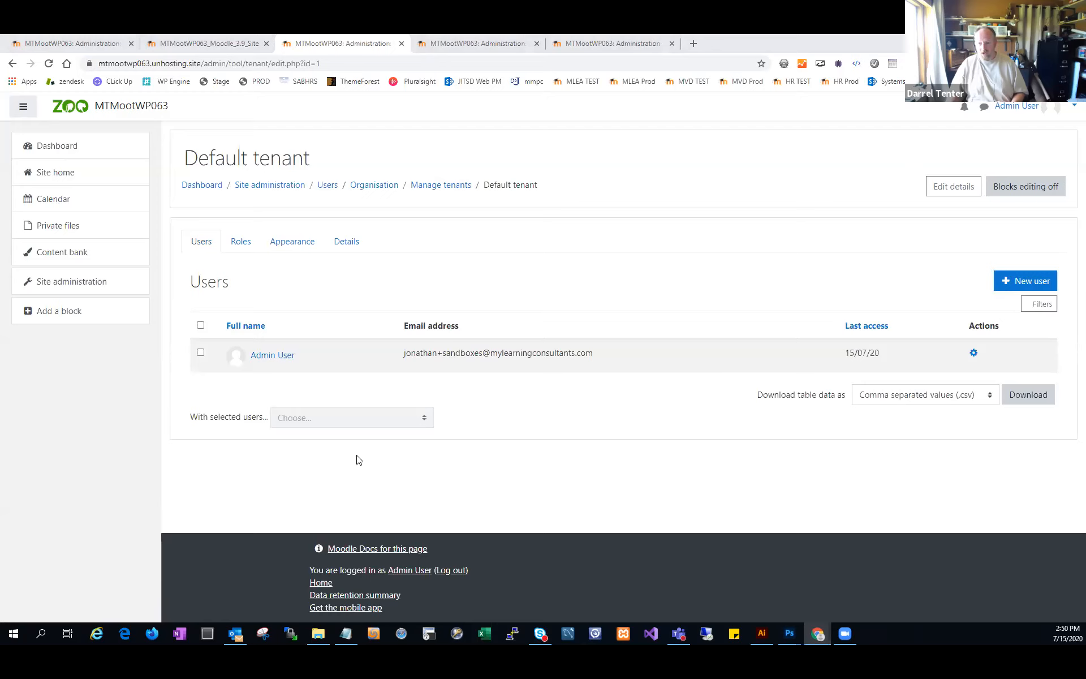
pyautogui.click(301, 244)
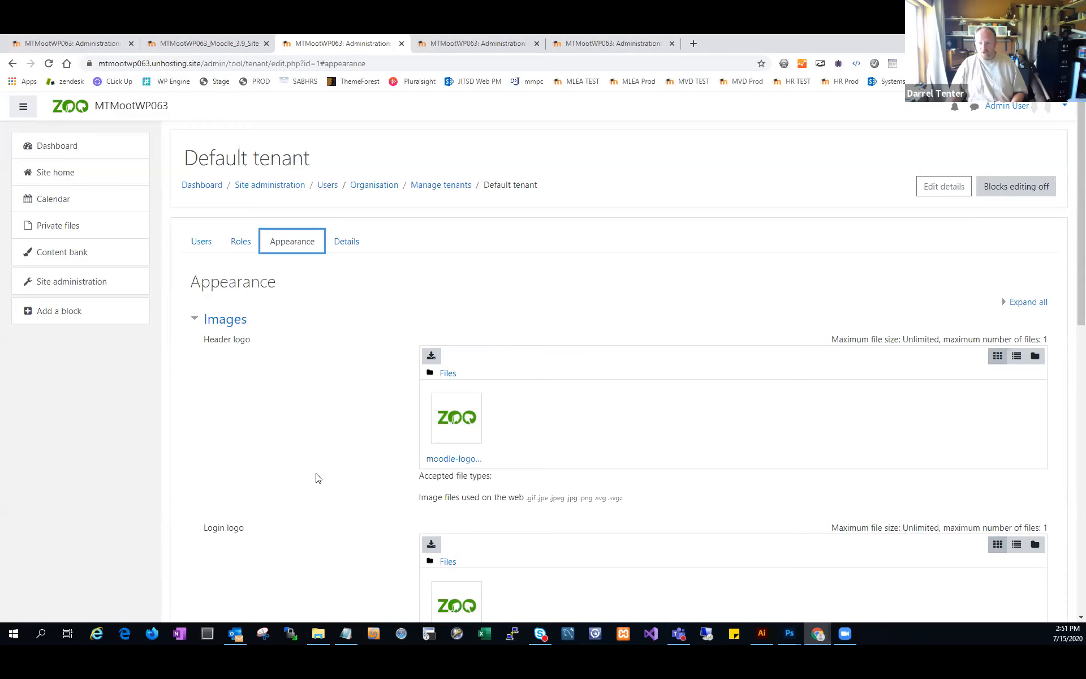
pyautogui.scroll(-2, 317, 478)
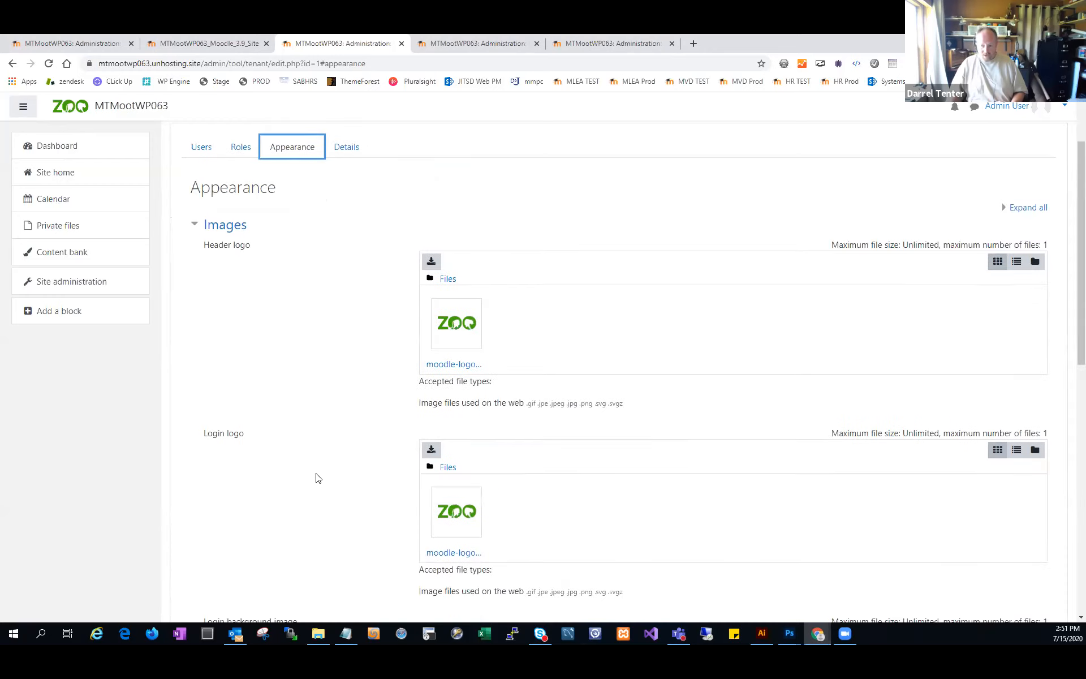
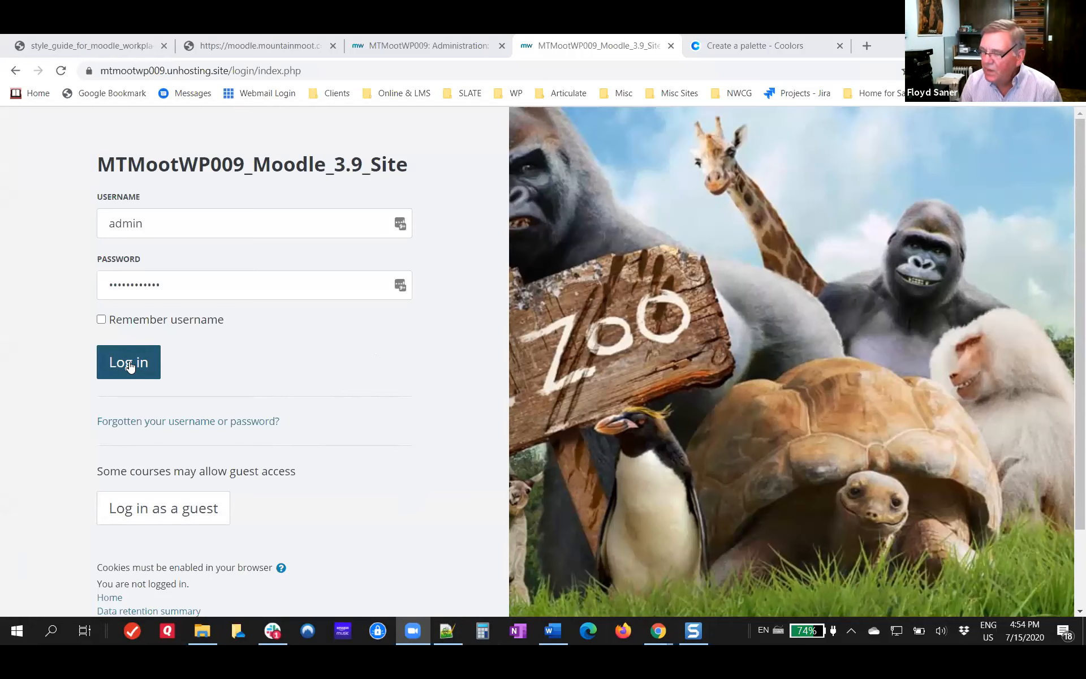
# Step: Log in to the MTMootWP009_Moodle_3.9_Site with the credentials already filled in
pyautogui.click(130, 367)
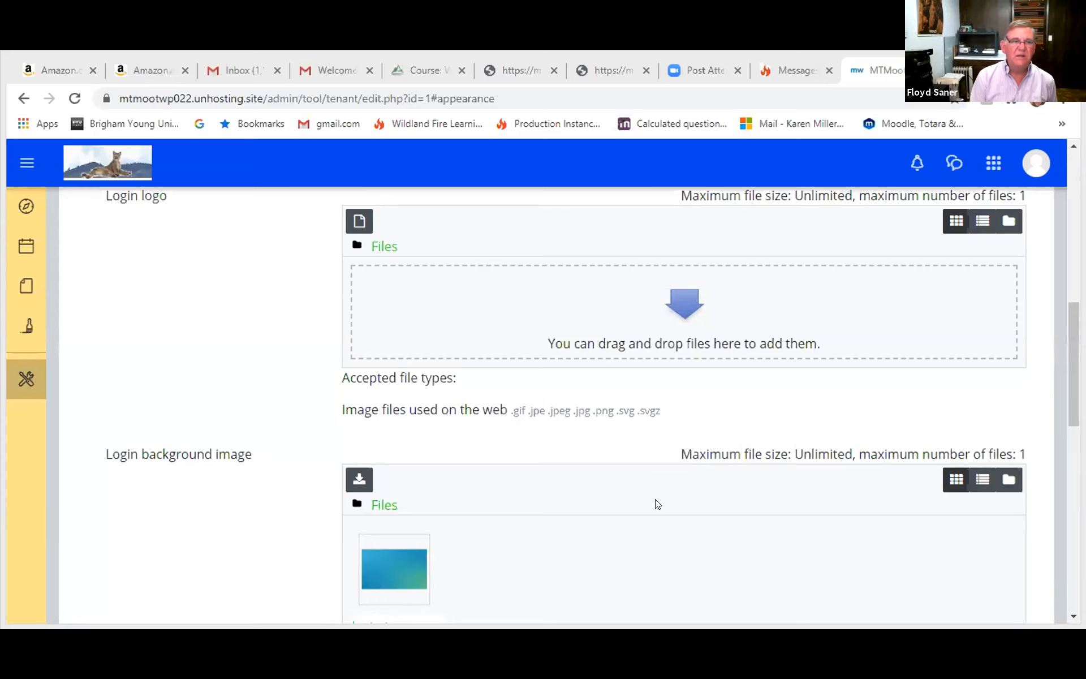
# Step: Go from the Mountain Moot Zoo tenant's Appearance settings to the dashboard and look over its branding down to the footer
pyautogui.click(346, 451)
pyautogui.scroll(8, 347, 451)
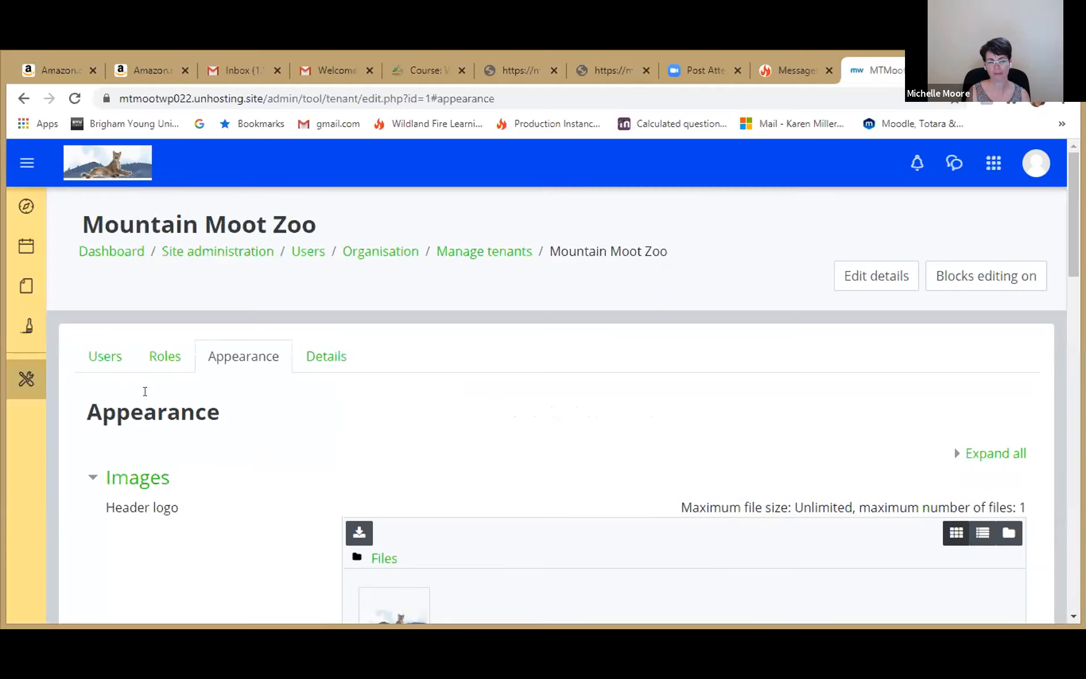
pyautogui.click(128, 254)
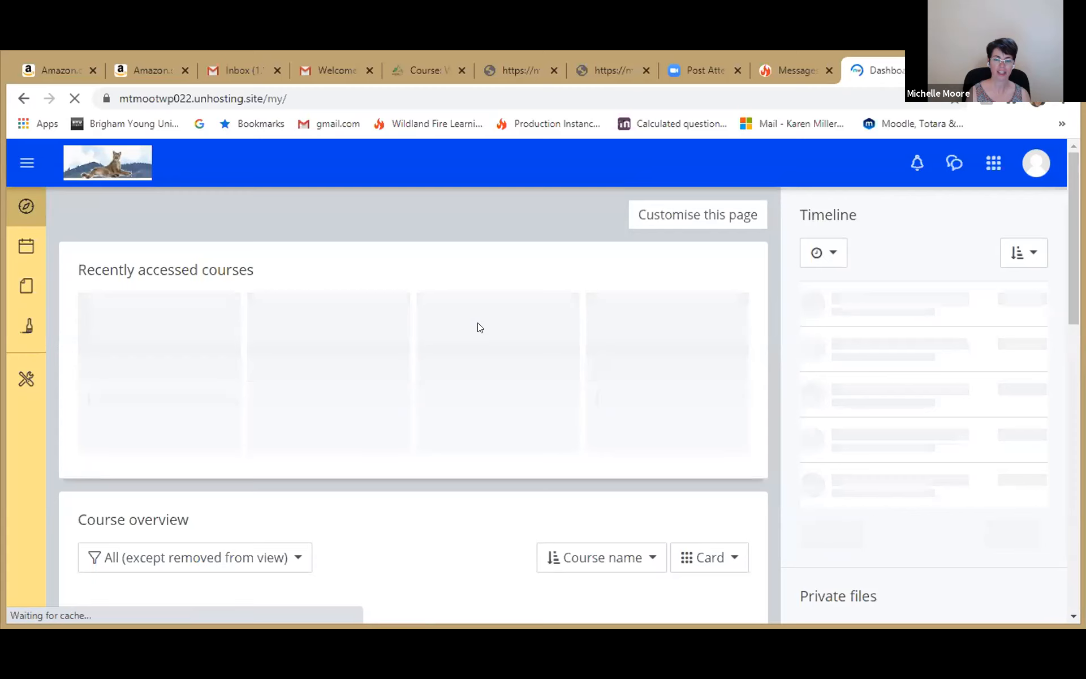
pyautogui.scroll(-15, 478, 324)
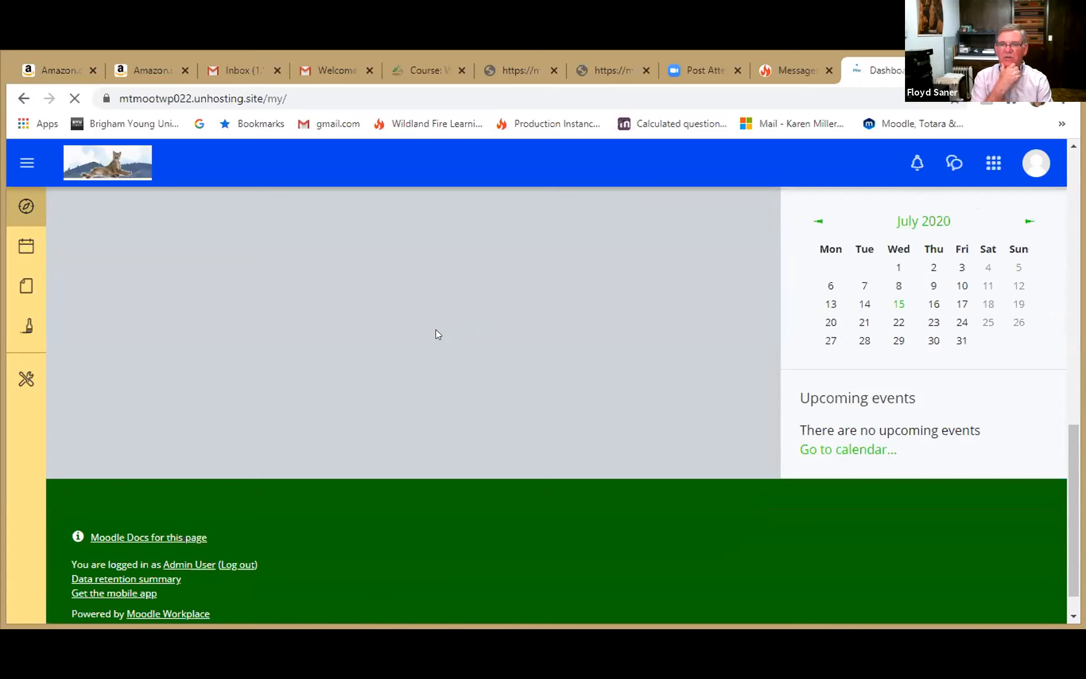
pyautogui.scroll(6, 435, 334)
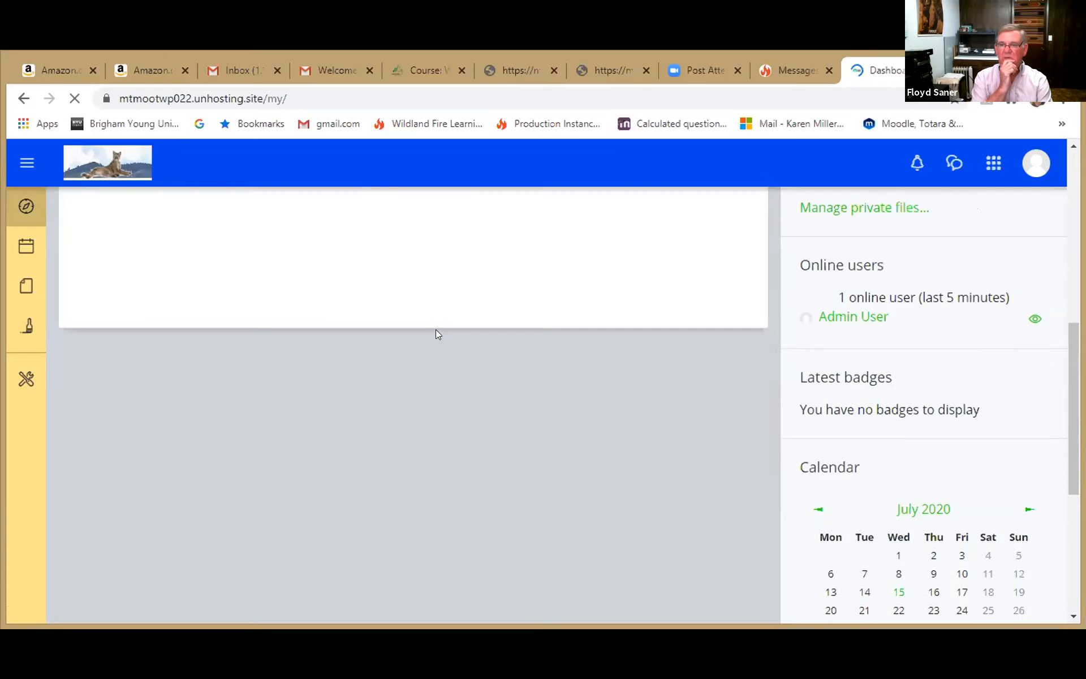
pyautogui.scroll(7, 436, 334)
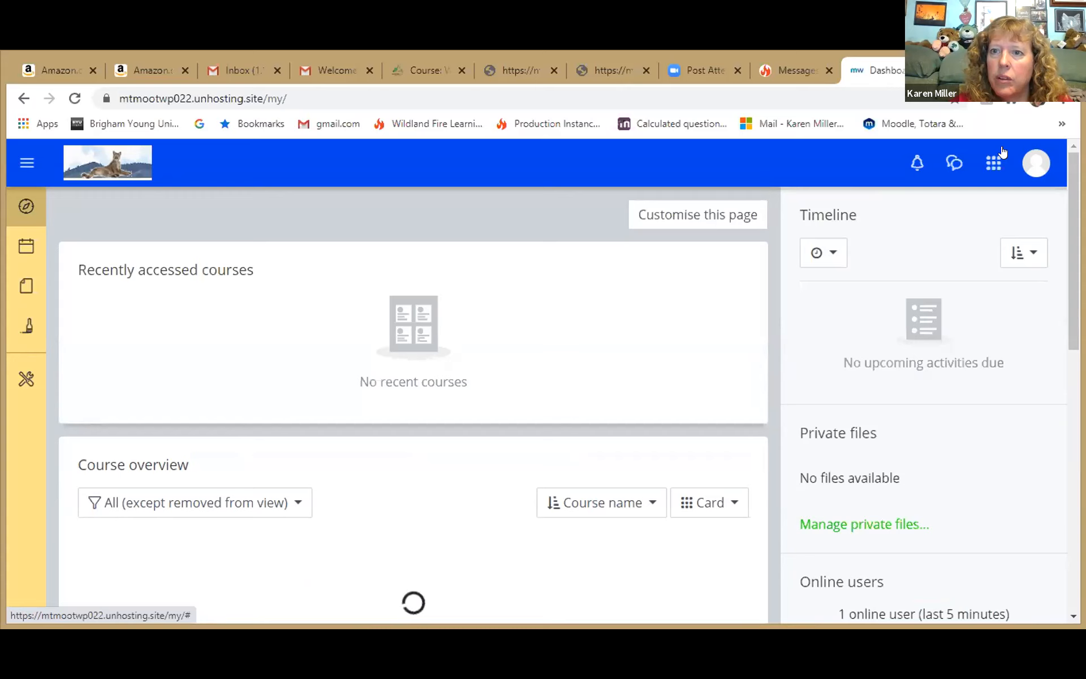
# Step: Open the Appearance settings of the Mountain Moot Zoo tenant by way of the site's tenant list
pyautogui.click(984, 164)
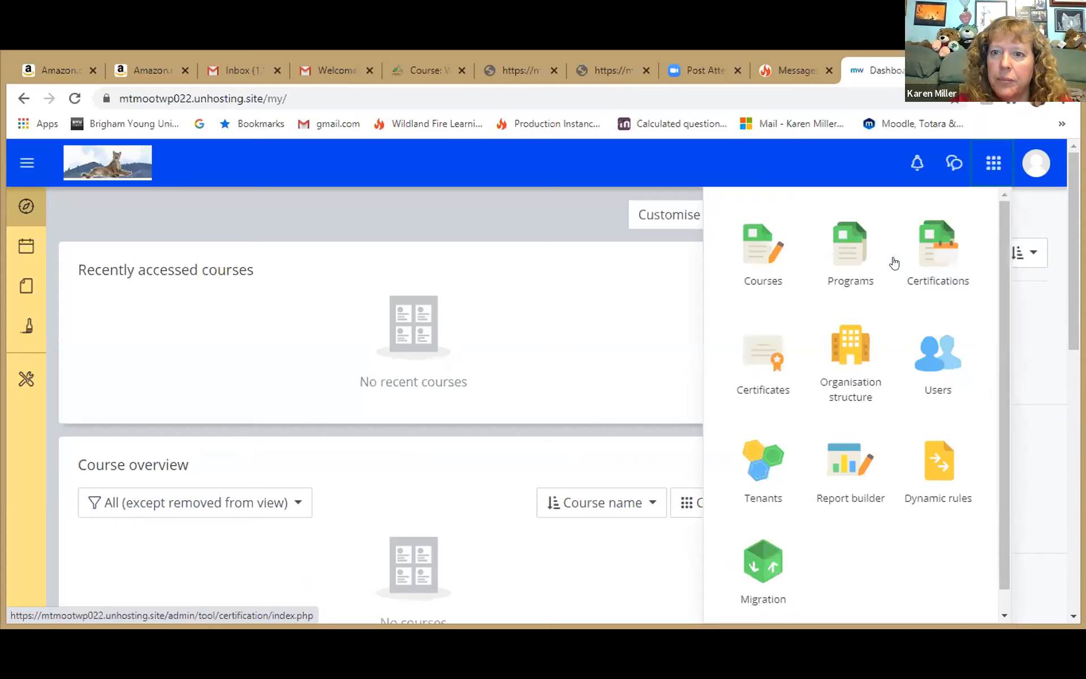
pyautogui.click(754, 467)
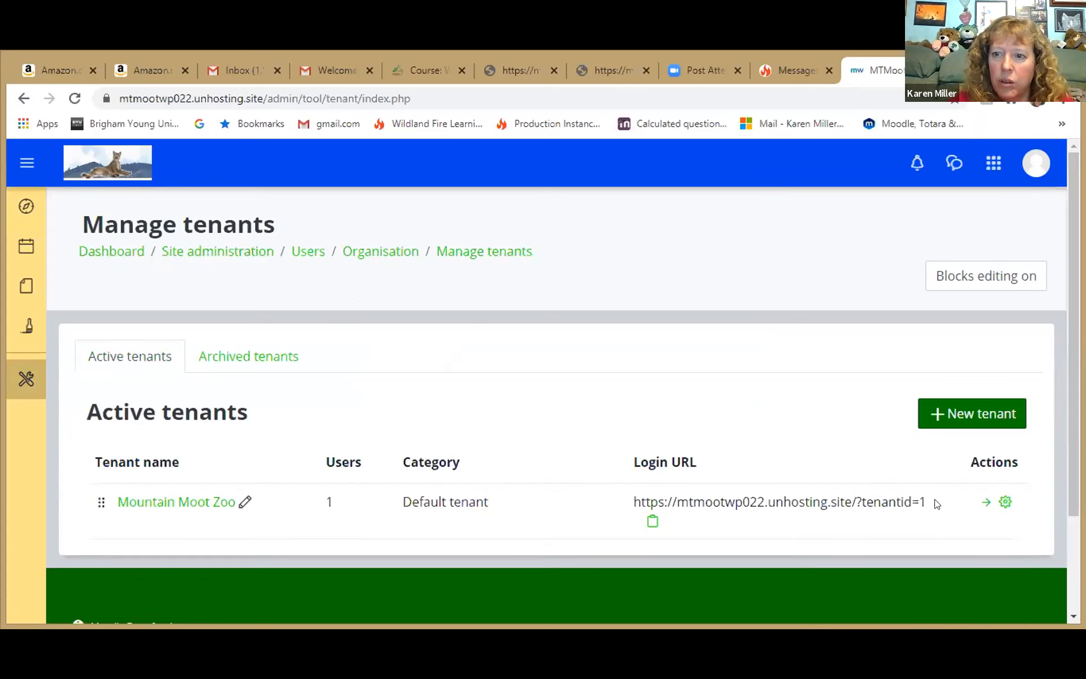
pyautogui.click(985, 502)
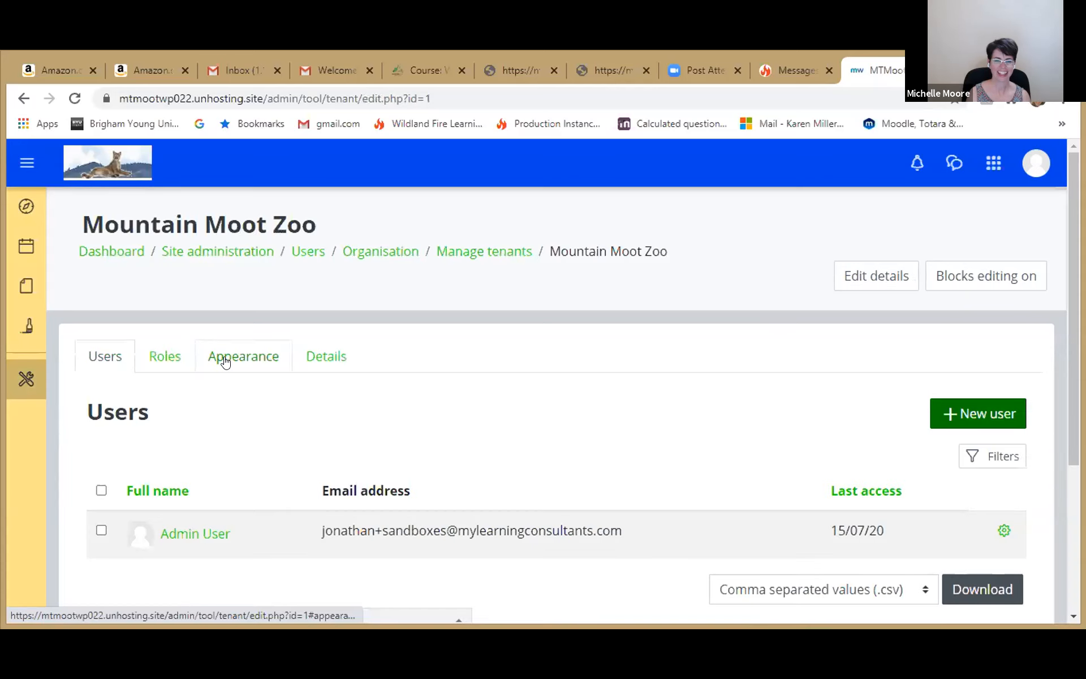
pyautogui.click(225, 362)
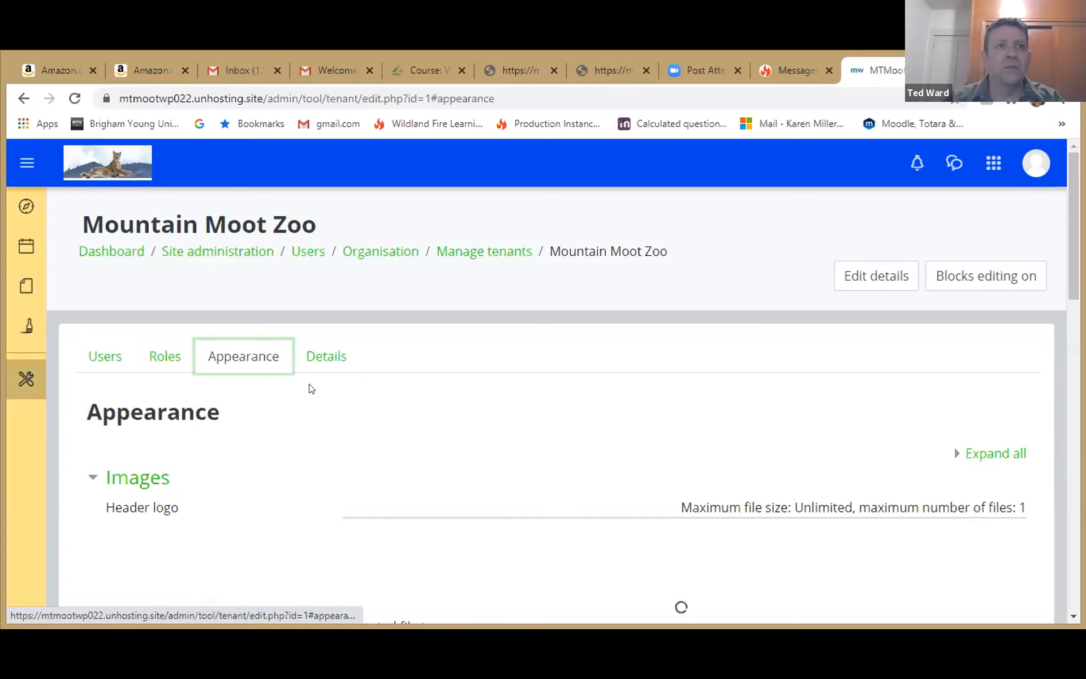
# Step: Look through the Mountain Moot Zoo tenant's image settings, from the header logo to the favicon
pyautogui.scroll(-3, 357, 412)
pyautogui.scroll(-3, 357, 412)
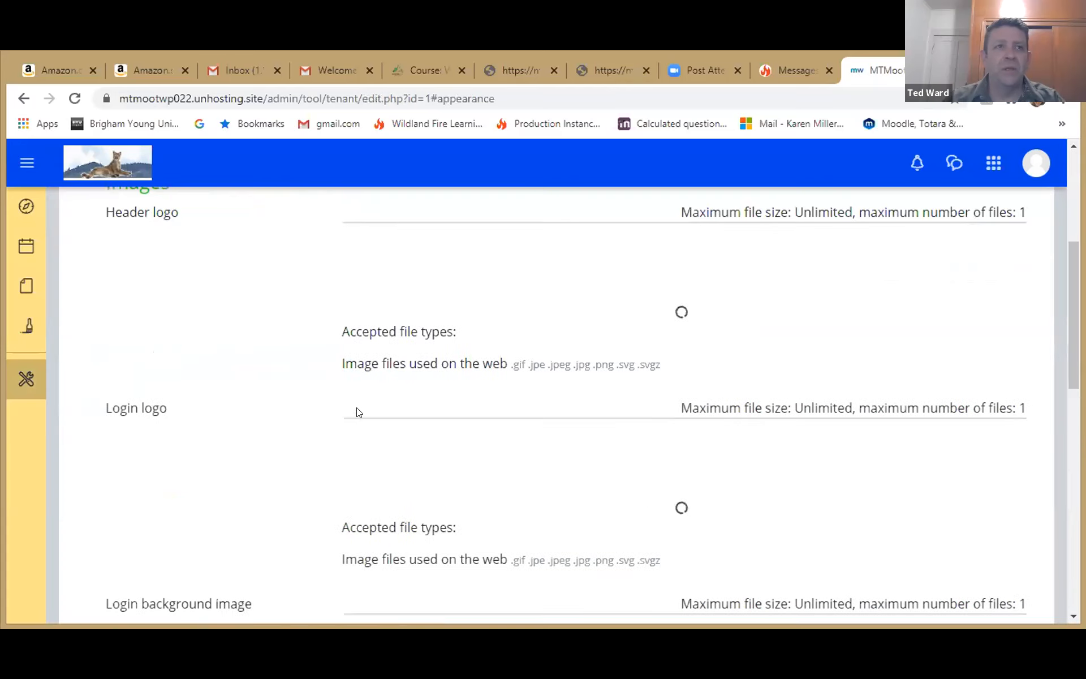
pyautogui.scroll(-1, 451, 428)
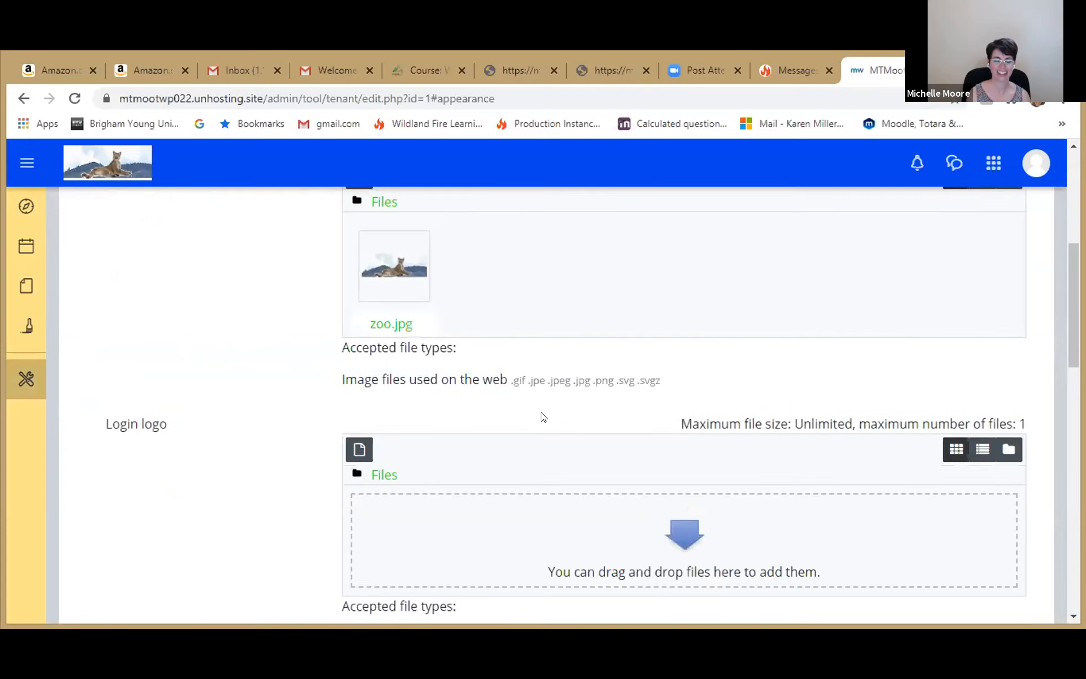
pyautogui.scroll(-10, 544, 417)
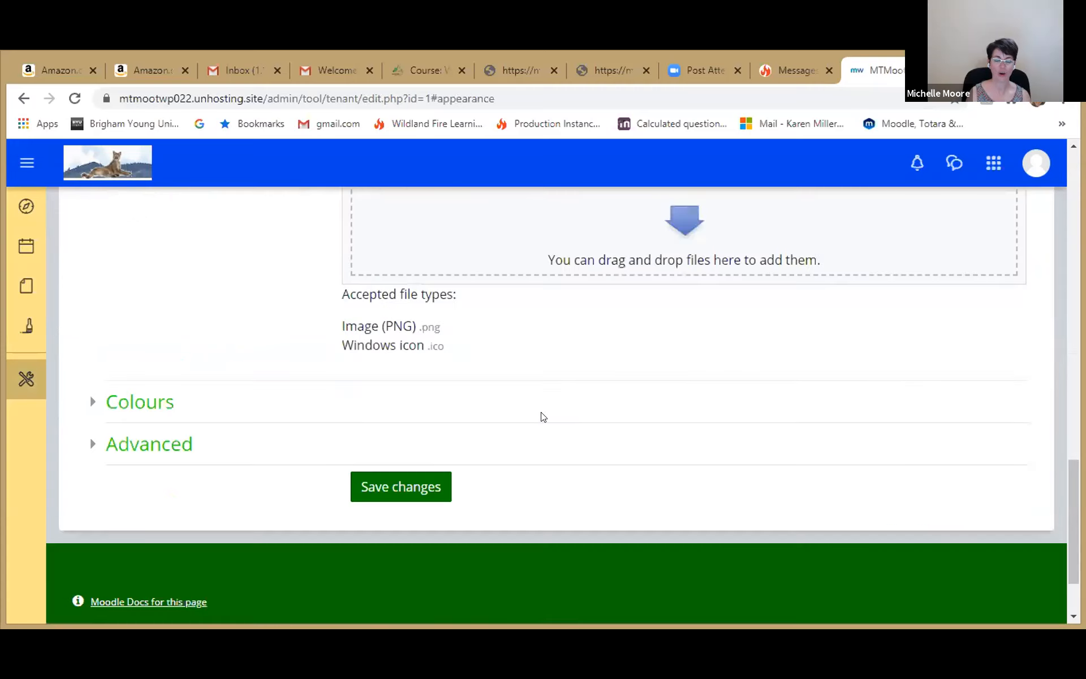
pyautogui.scroll(2, 541, 417)
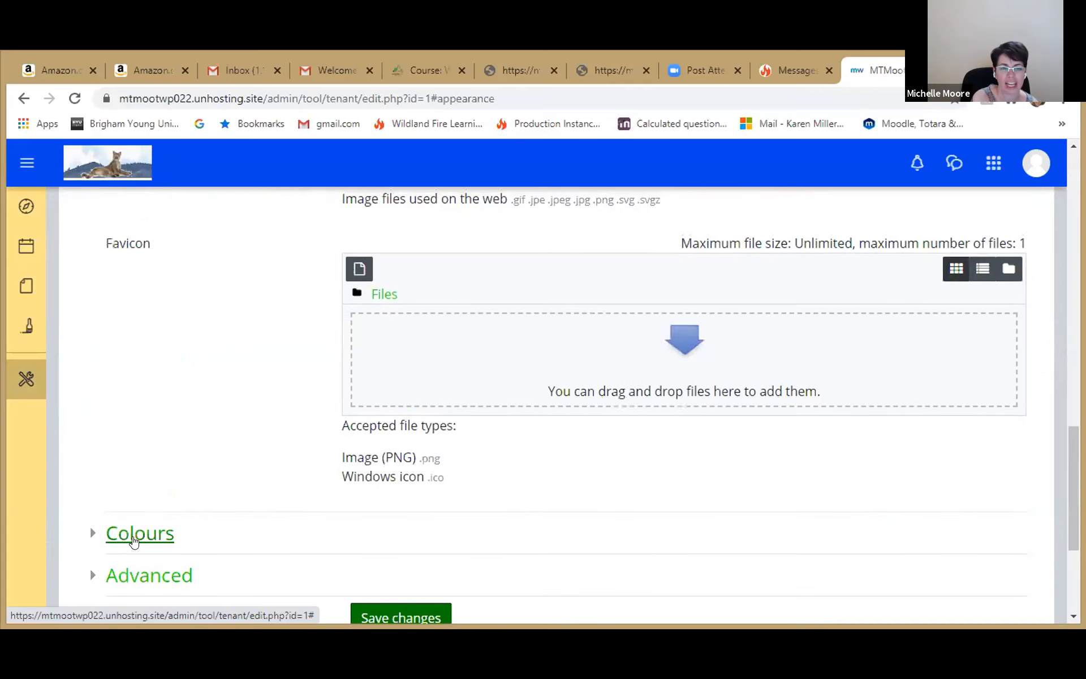
# Step: Expand the tenant's Colours settings and review the links, navigation bar, primary buttons, drawer and footer colours
pyautogui.click(133, 541)
pyautogui.scroll(-5, 133, 542)
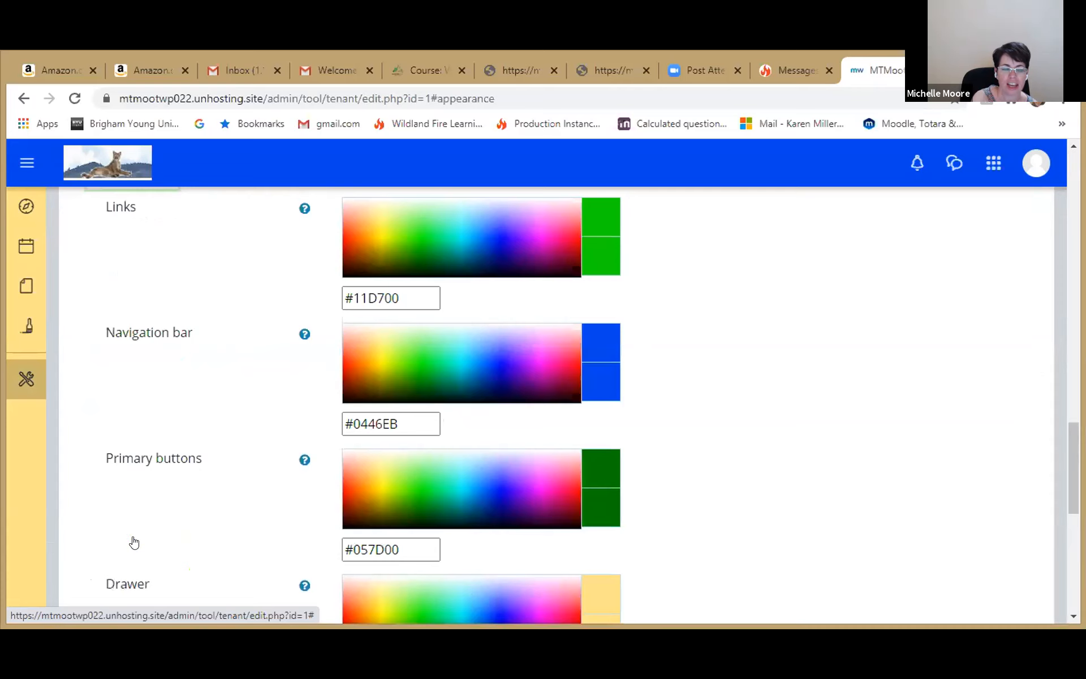
pyautogui.scroll(-5, 134, 542)
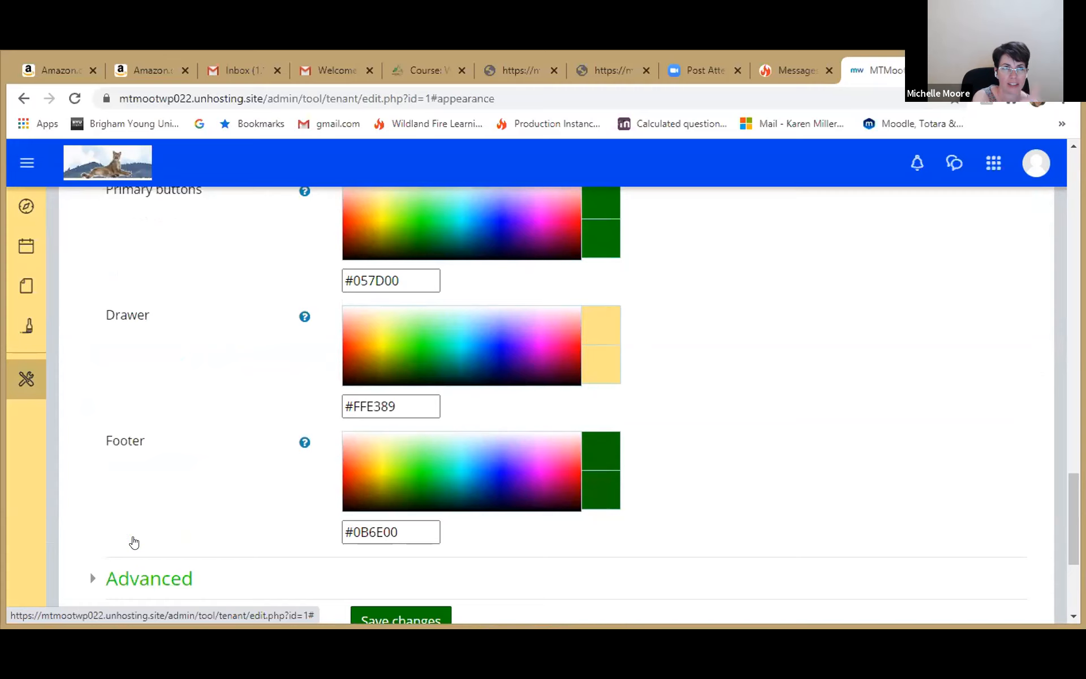
pyautogui.scroll(4, 134, 543)
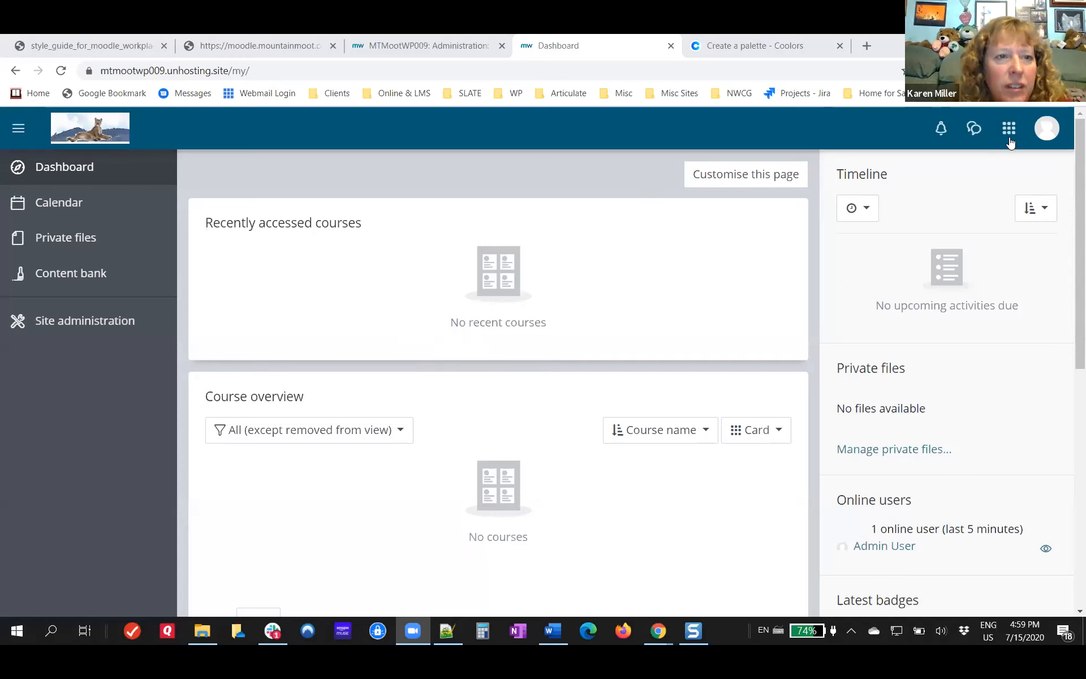
# Step: Open the signed-in account's user menu from the MTMootWP009 dashboard
pyautogui.click(1046, 132)
pyautogui.click(1044, 187)
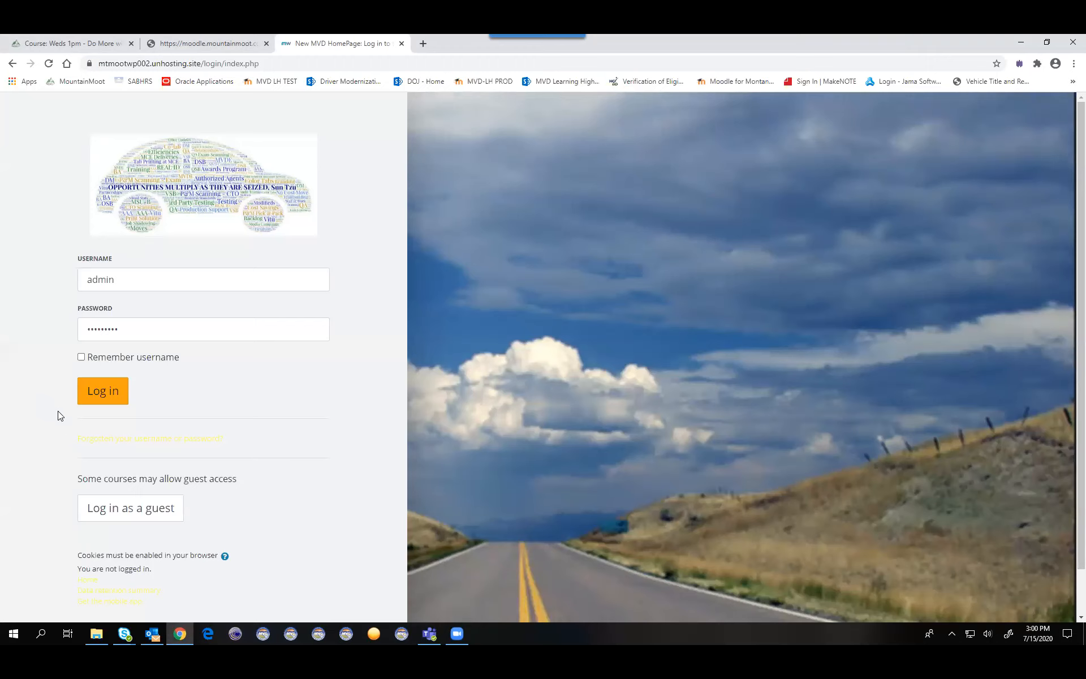
# Step: Log in to the New MVD HomePage site with the username admin and the account password
pyautogui.click(93, 389)
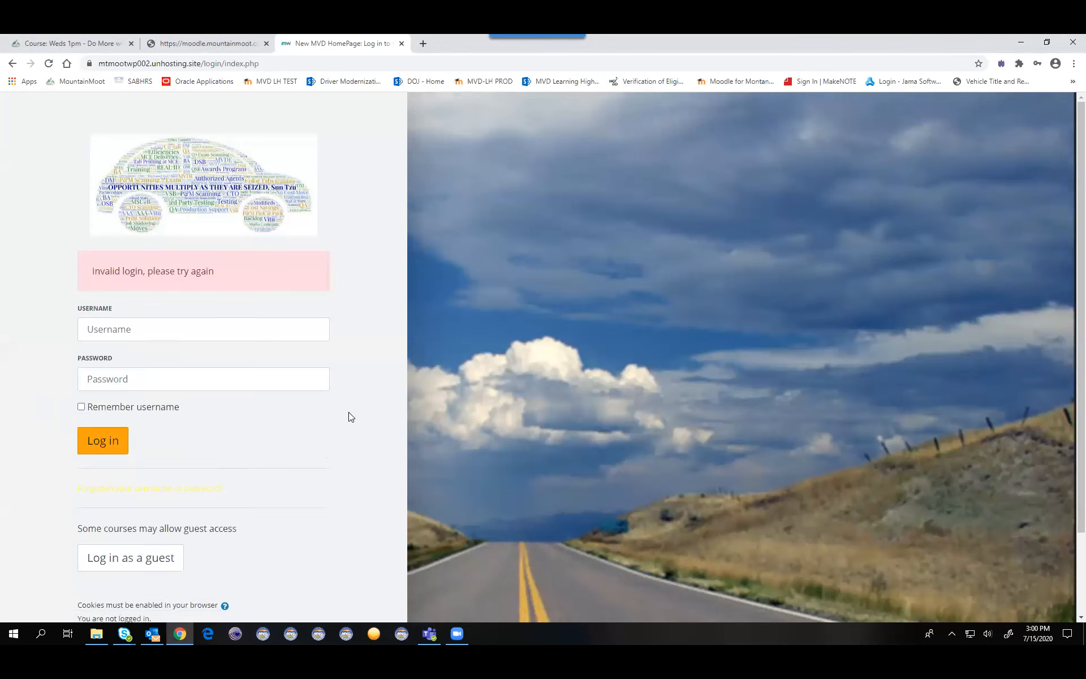
pyautogui.click(172, 329)
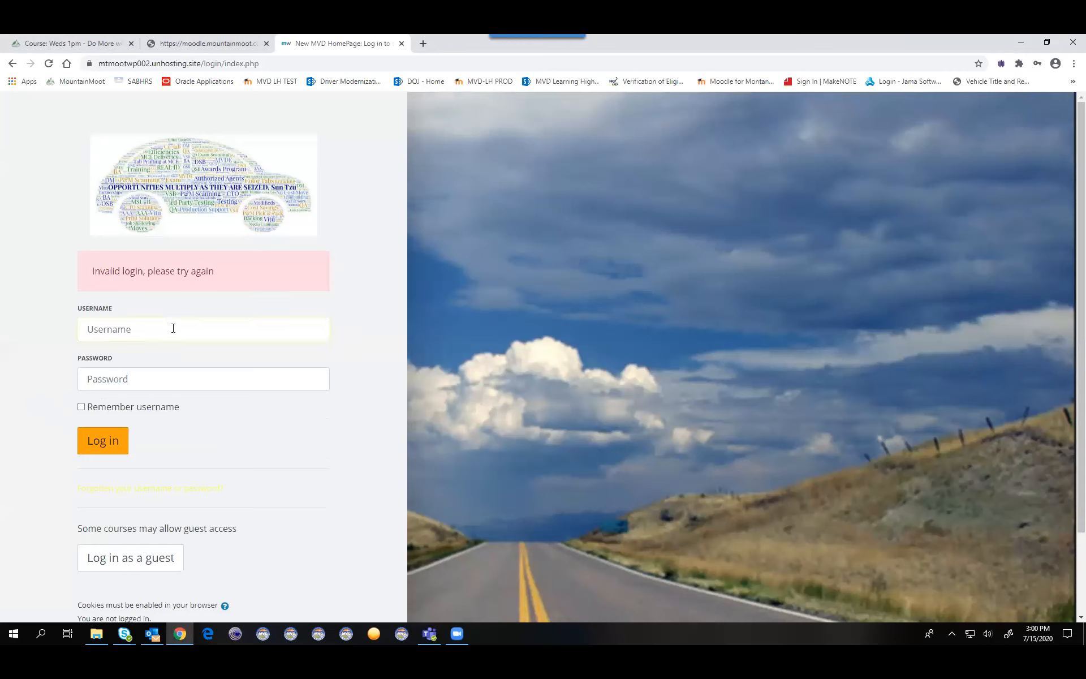
pyautogui.write('admin')
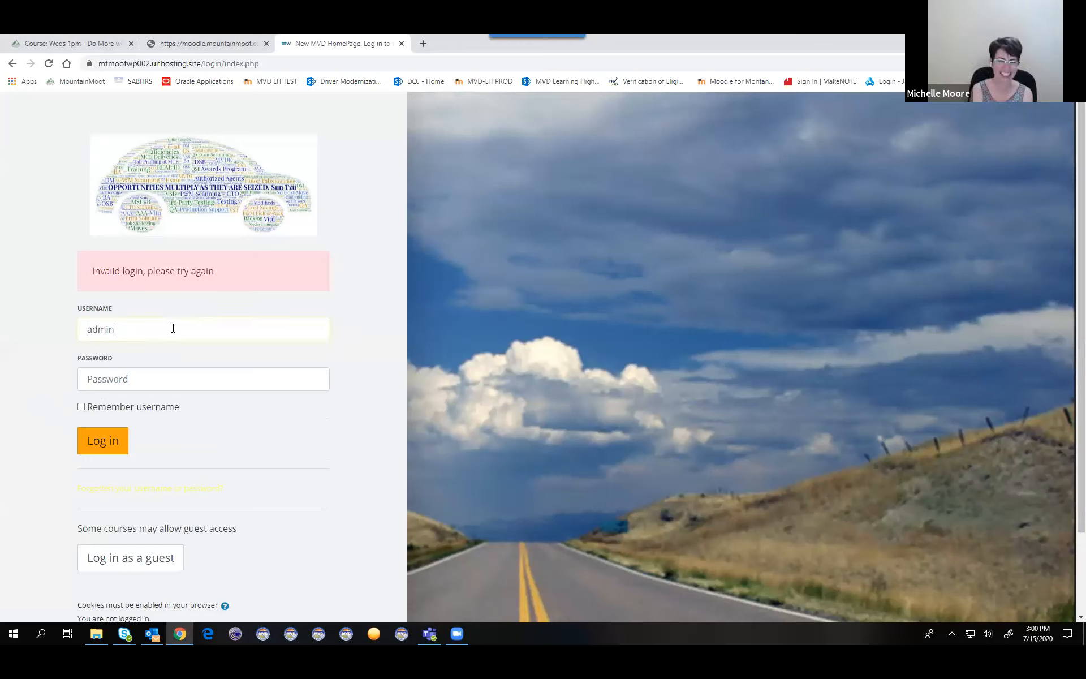
pyautogui.press('Tab')
pyautogui.write('*********')
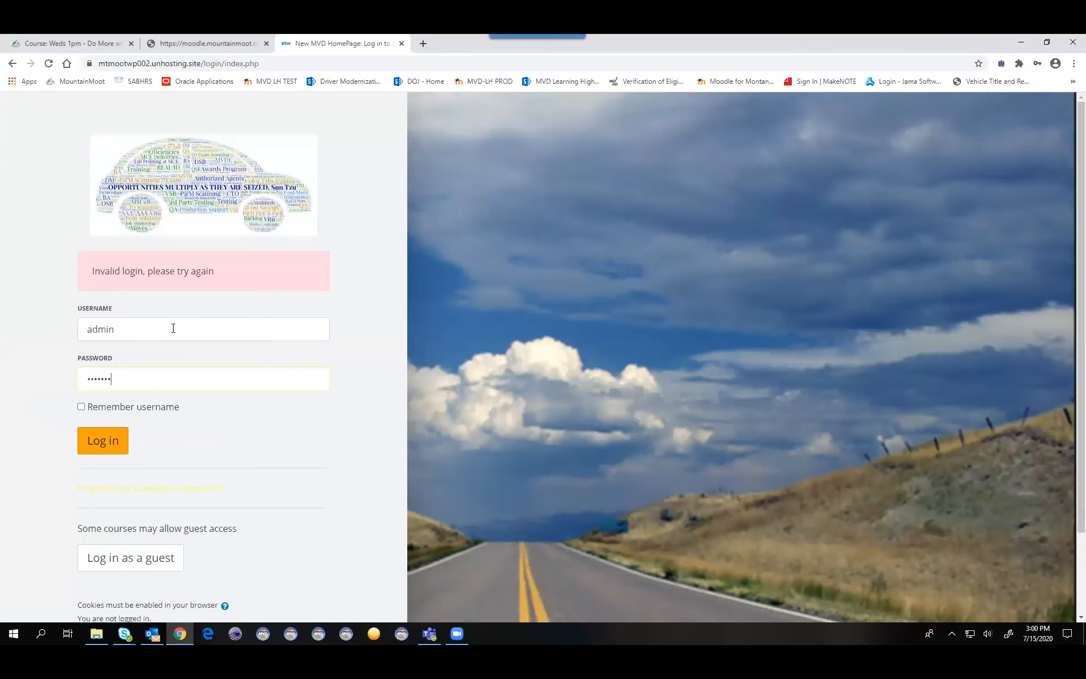
pyautogui.press('Return')
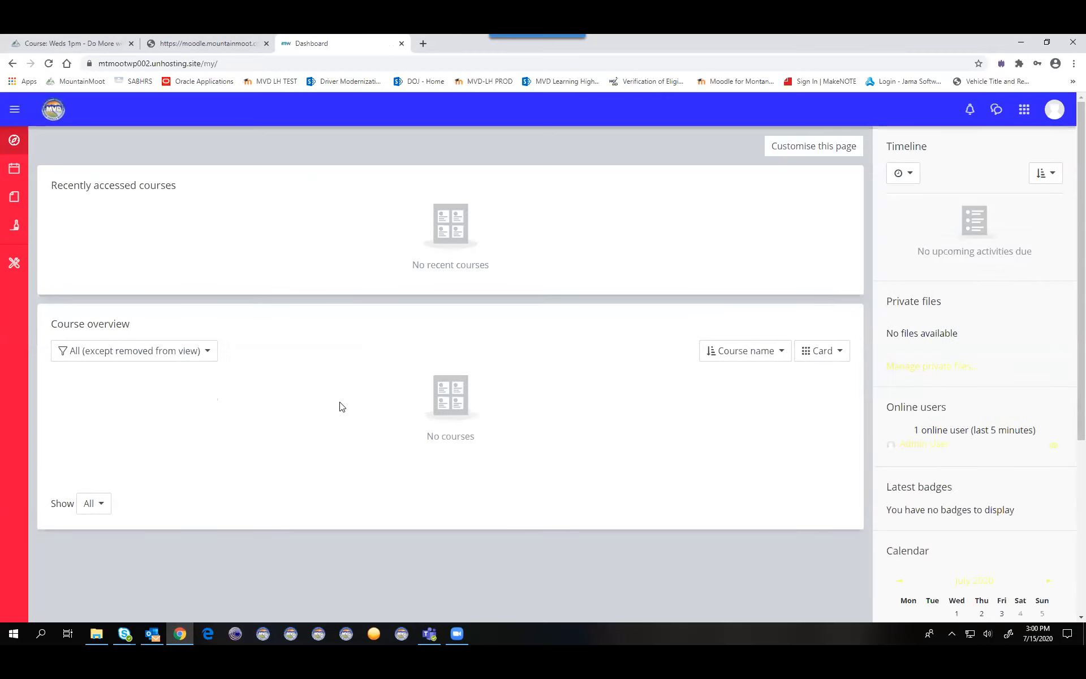
# Step: Open the Purge caches page from the Development category of Site administration
pyautogui.click(14, 261)
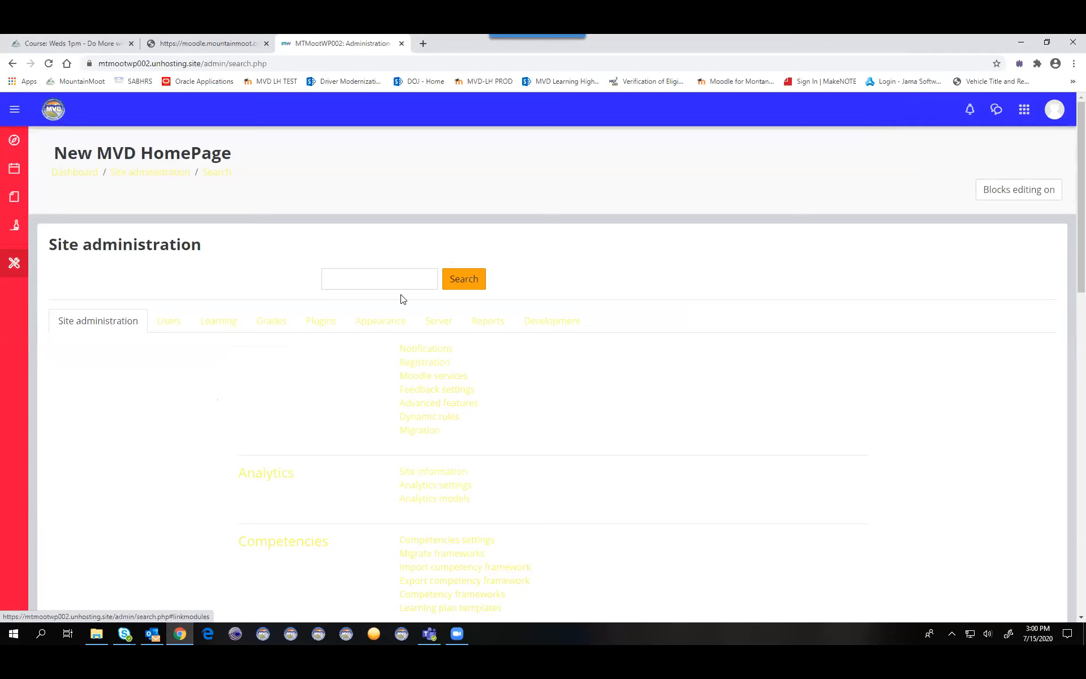
pyautogui.click(544, 326)
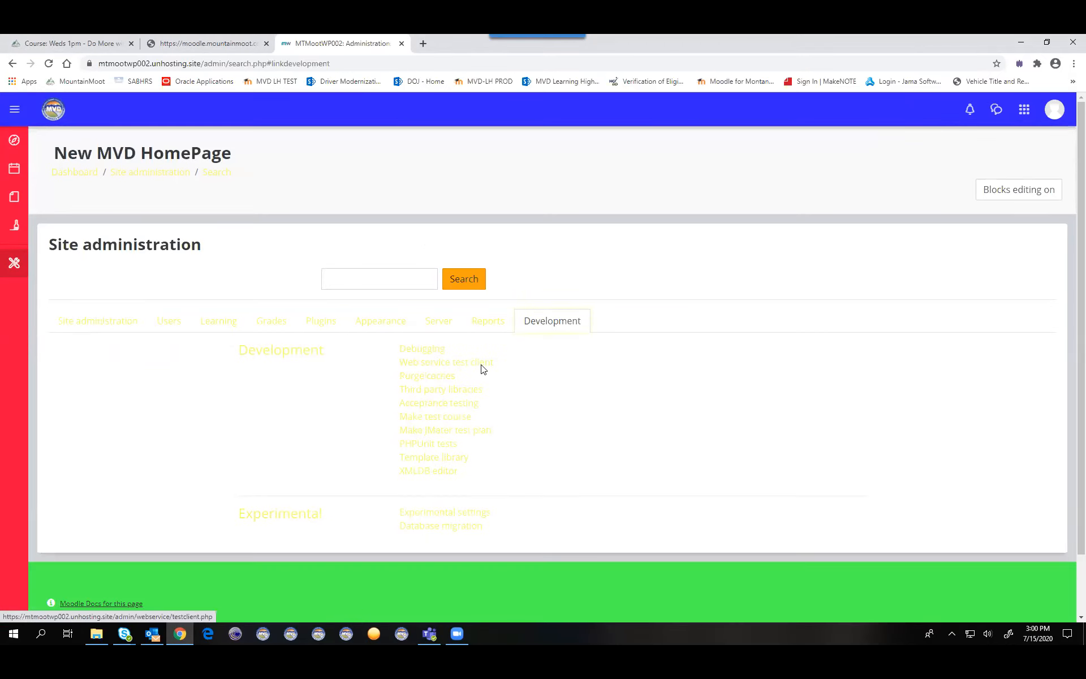
pyautogui.click(427, 377)
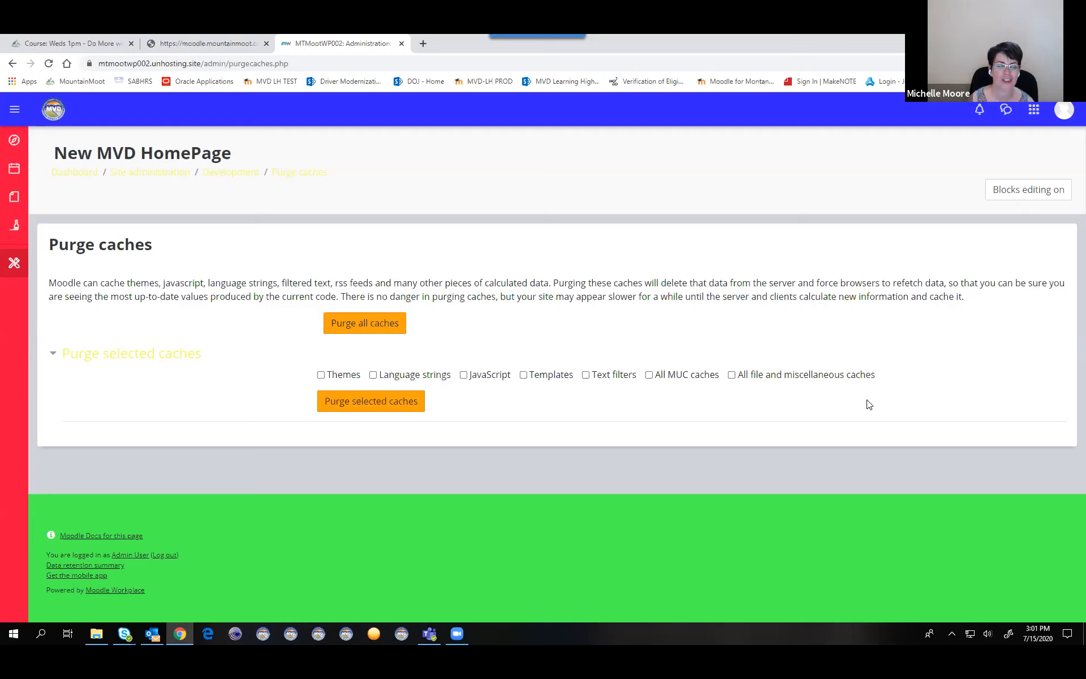
# Step: Open the MVD Tenant's Appearance settings and look through the Images, Colours and Advanced sections
pyautogui.click(1038, 351)
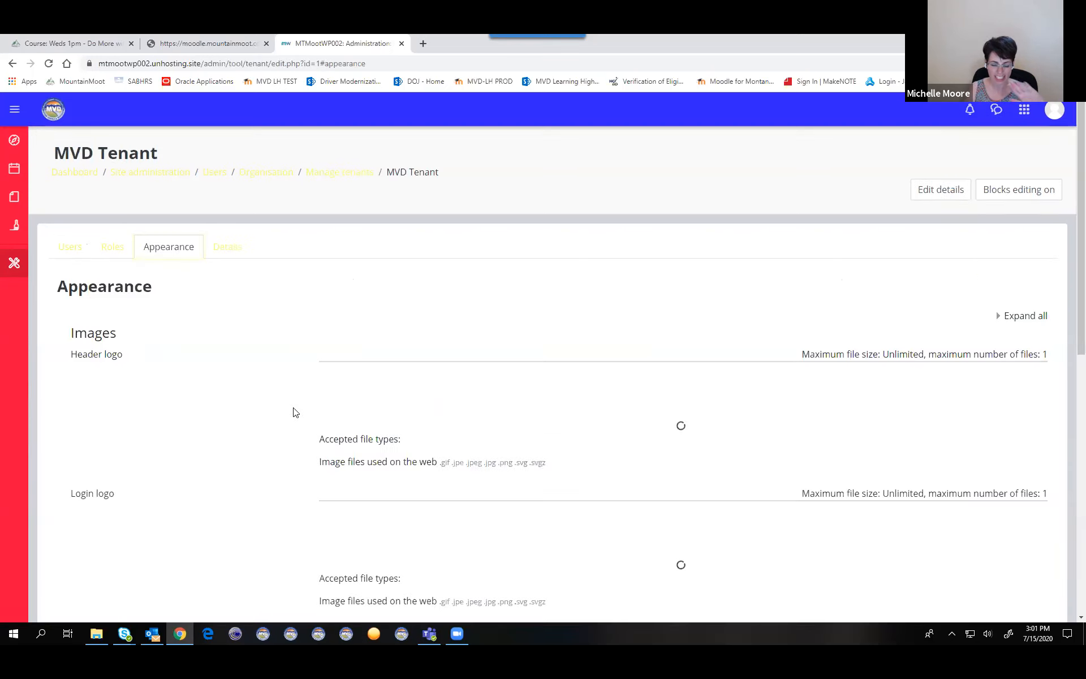
pyautogui.scroll(-5, 237, 411)
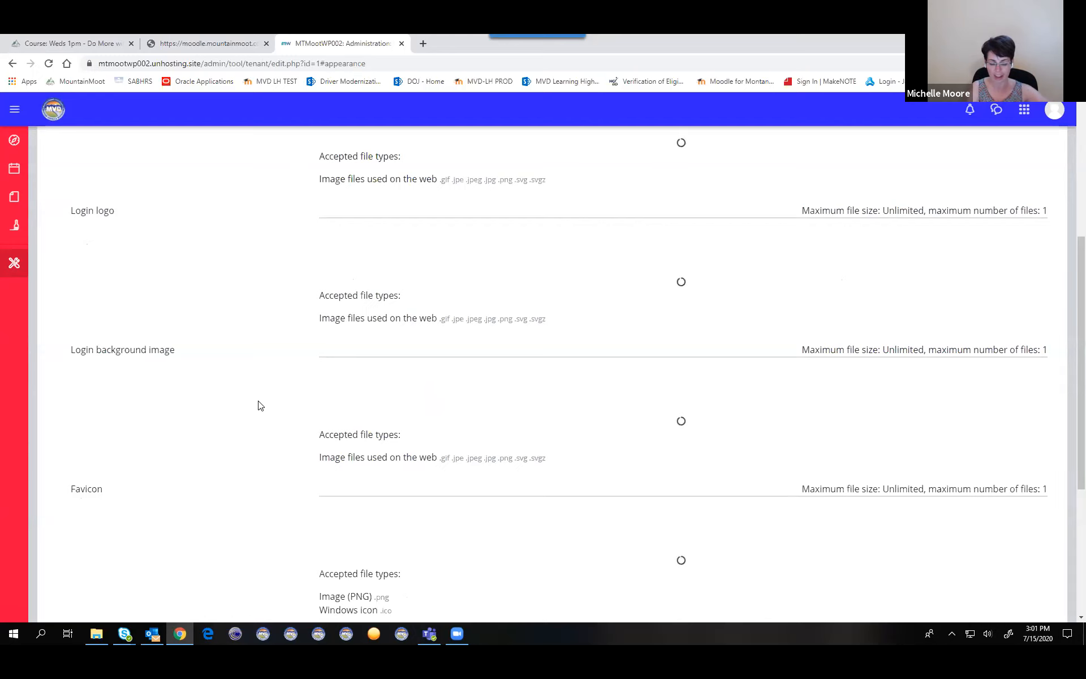
pyautogui.scroll(-5, 257, 405)
pyautogui.scroll(4, 168, 468)
pyautogui.scroll(-4, 167, 466)
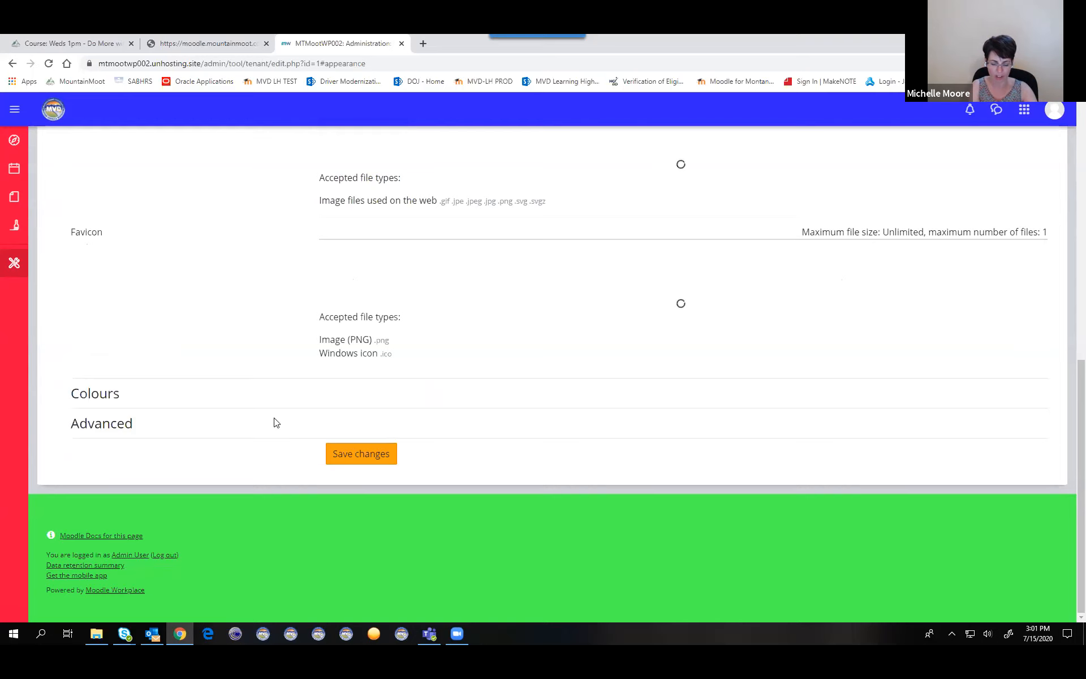
pyautogui.scroll(4, 276, 424)
pyautogui.scroll(5, 275, 417)
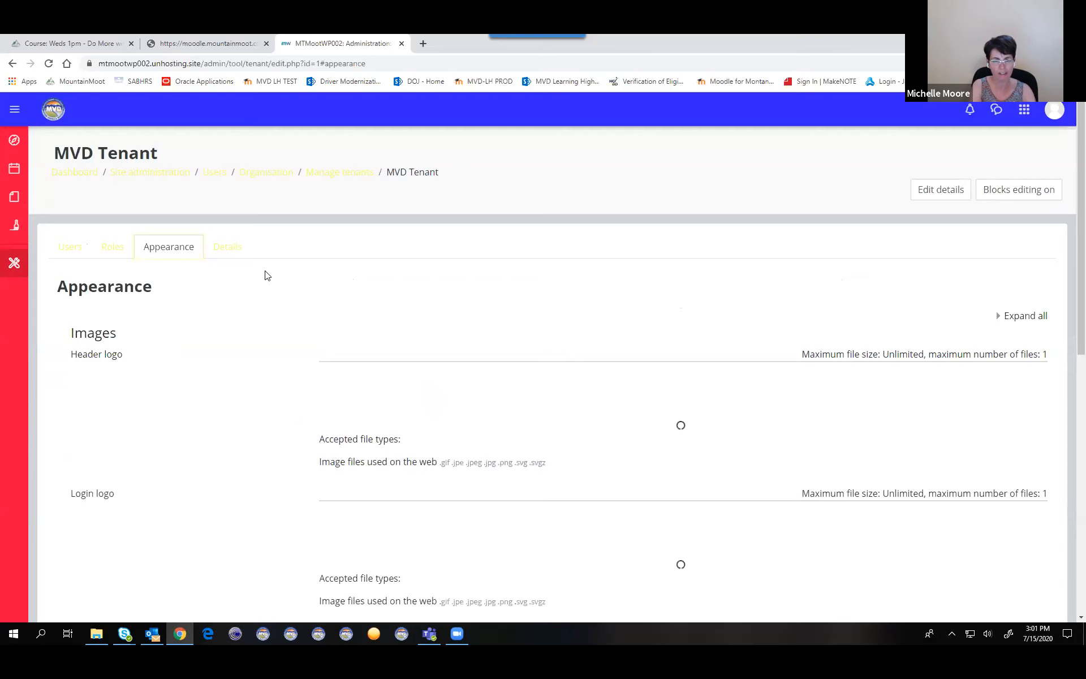
# Step: View the MVD Tenant's details form, close it, and recheck the Colours and Advanced sections of its Appearance settings
pyautogui.click(926, 193)
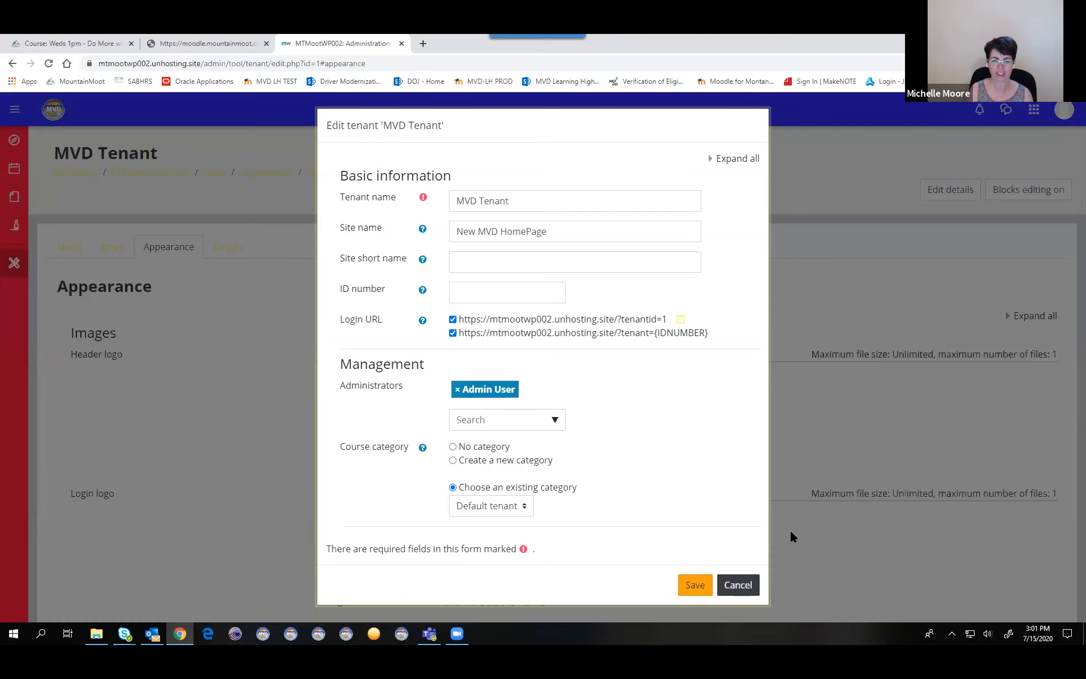
pyautogui.scroll(-10, 73, 395)
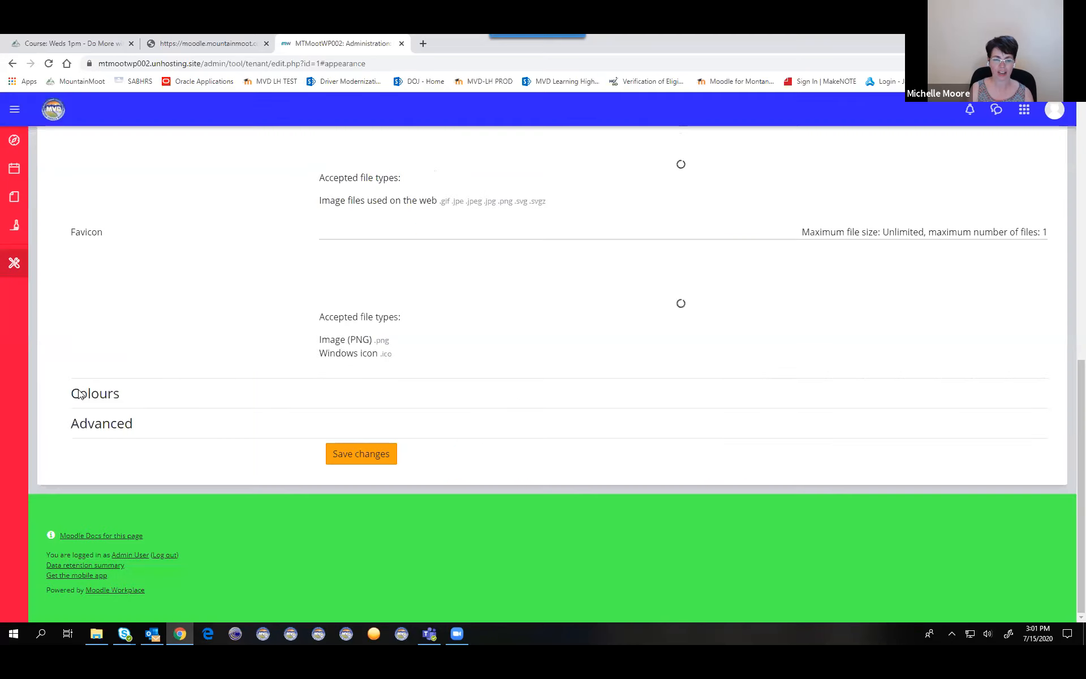
pyautogui.scroll(6, 424, 336)
pyautogui.scroll(4, 424, 337)
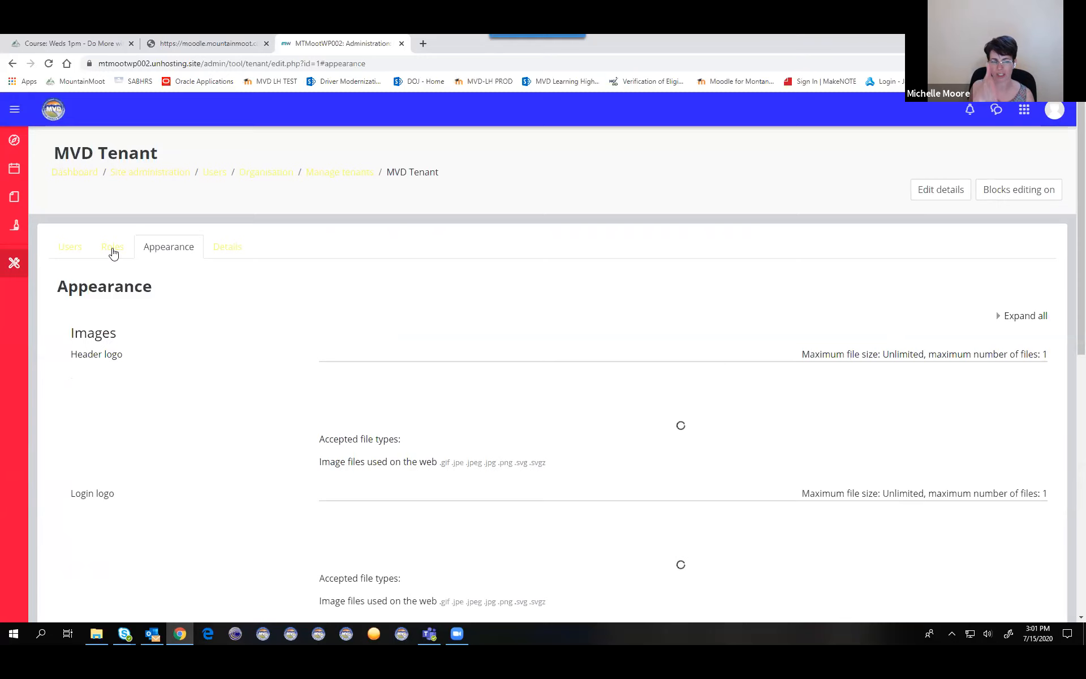
# Step: Open the tenant administrator's user record from the MVD Tenant's user list, look through its form and save it
pyautogui.click(63, 255)
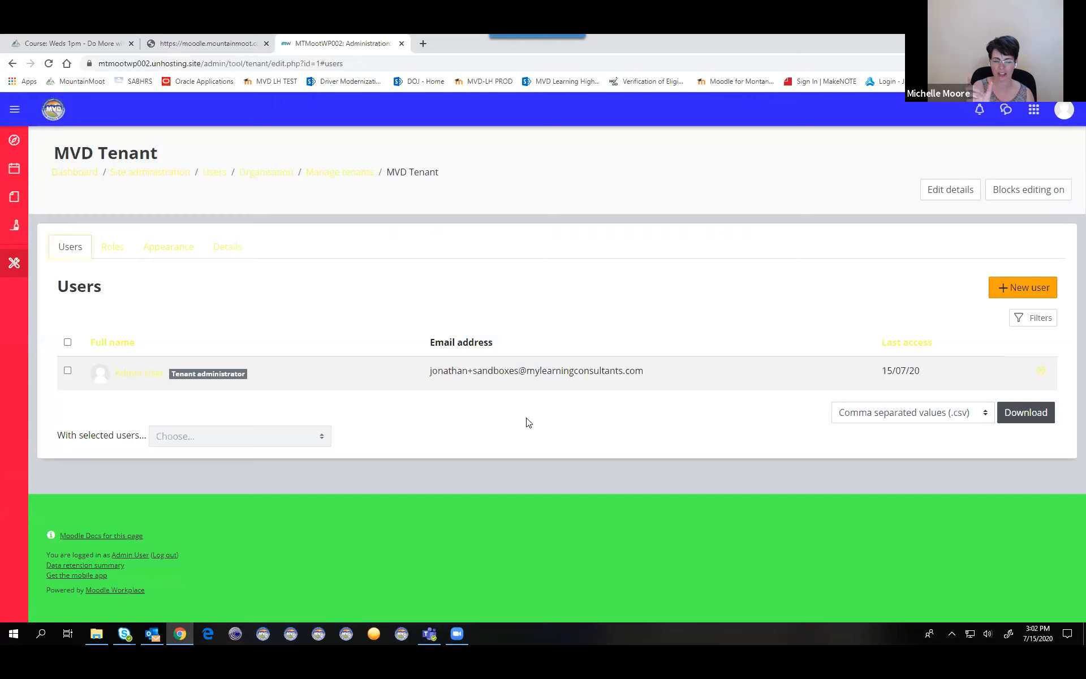
pyautogui.click(1044, 371)
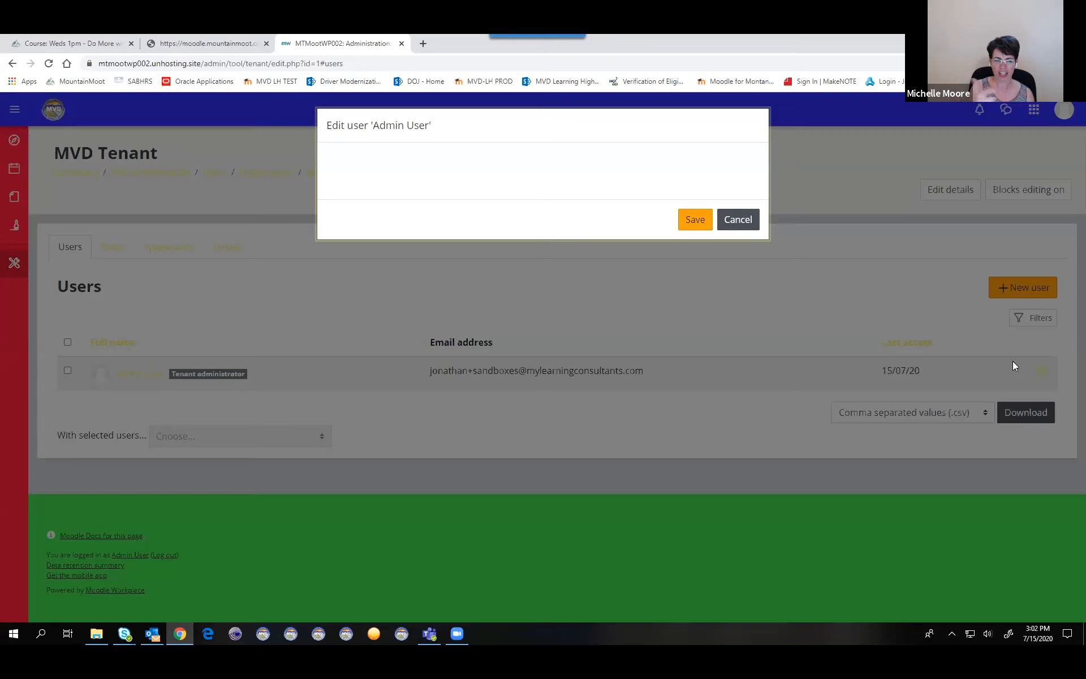
pyautogui.scroll(-10, 573, 453)
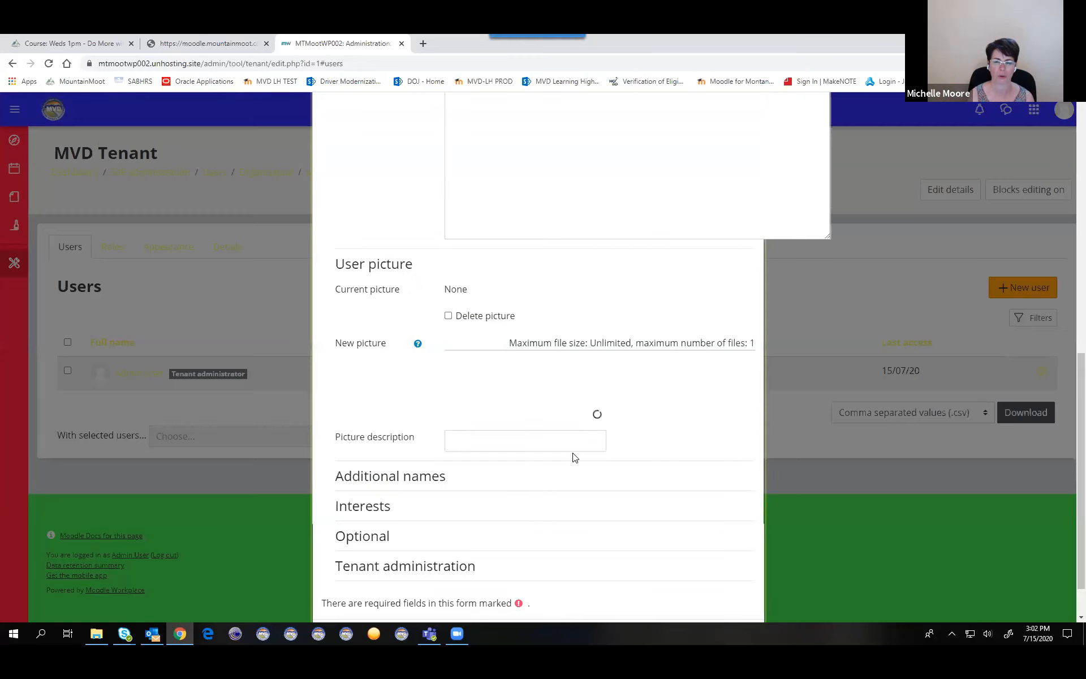
pyautogui.click(682, 588)
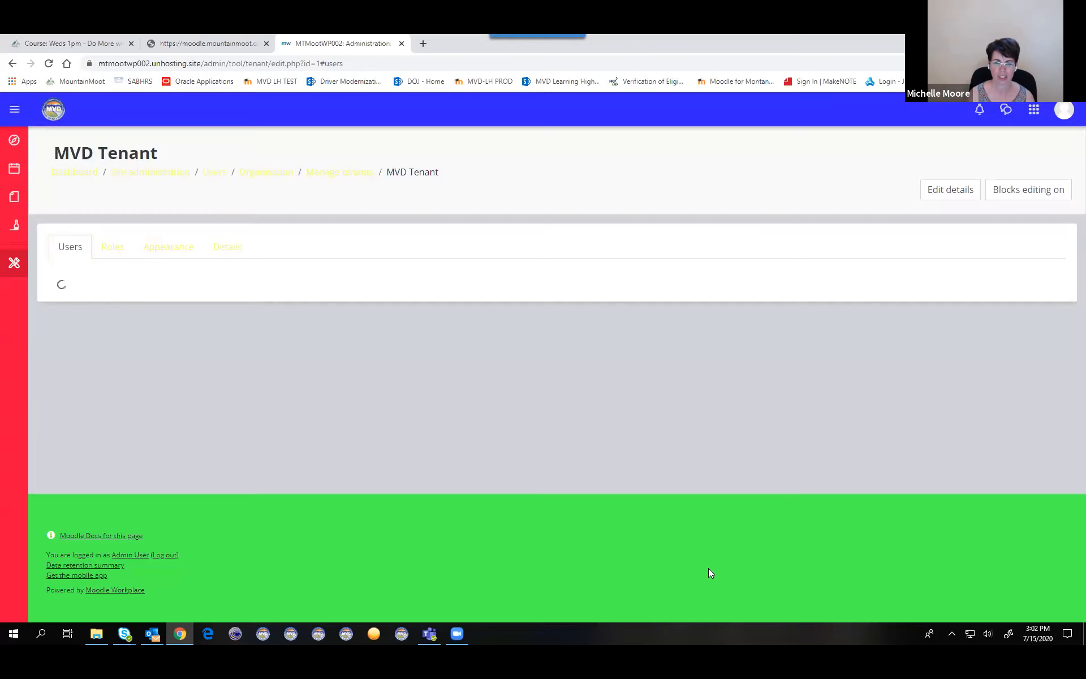
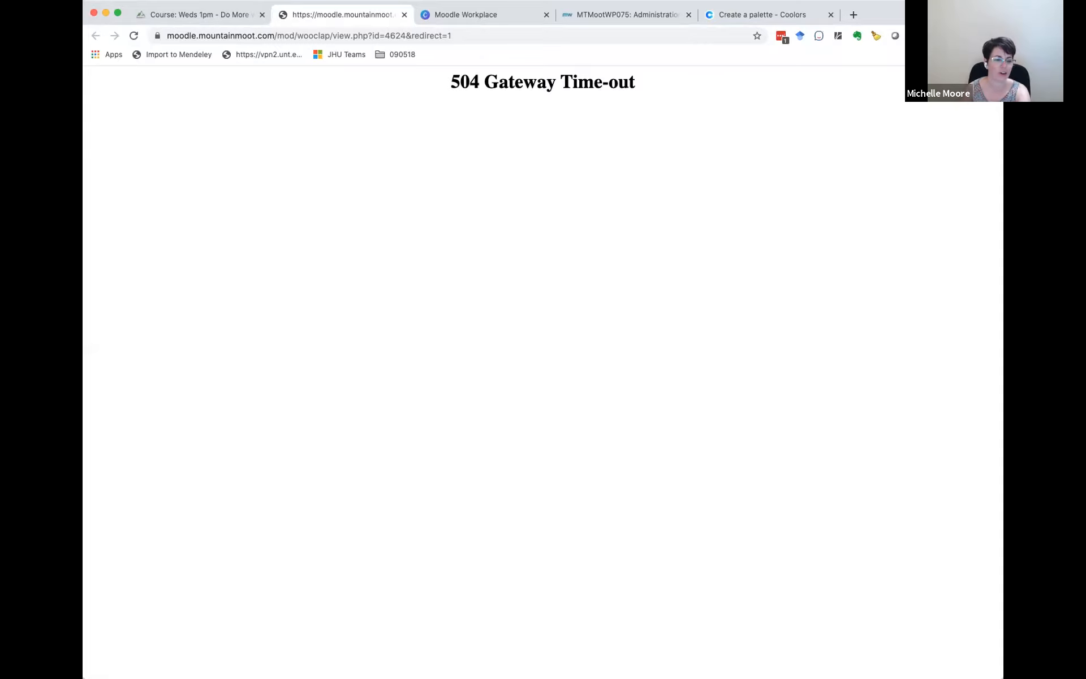
# Step: Switch to the MTMootWP075 site and open its Course and category management page
pyautogui.click(615, 11)
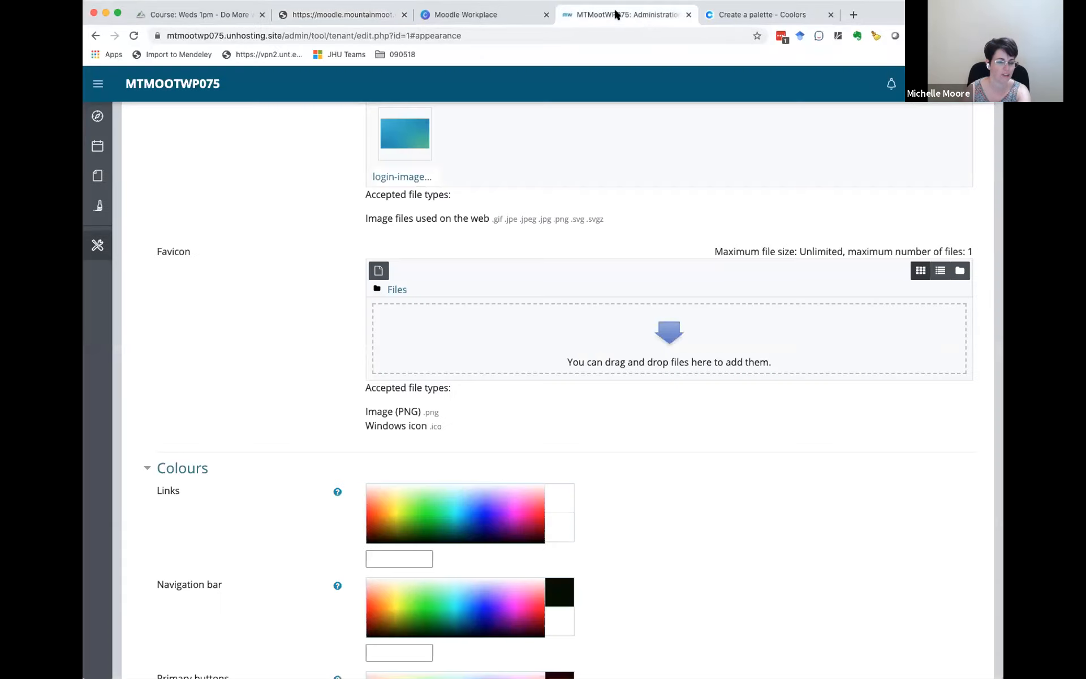
pyautogui.scroll(12, 269, 195)
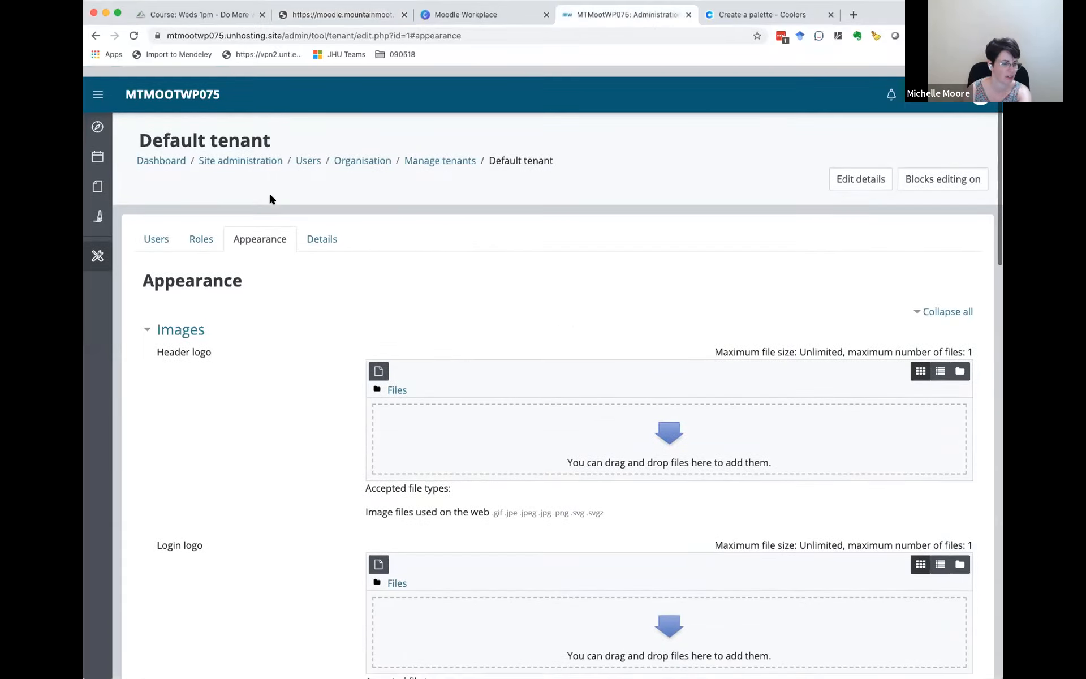
pyautogui.click(951, 83)
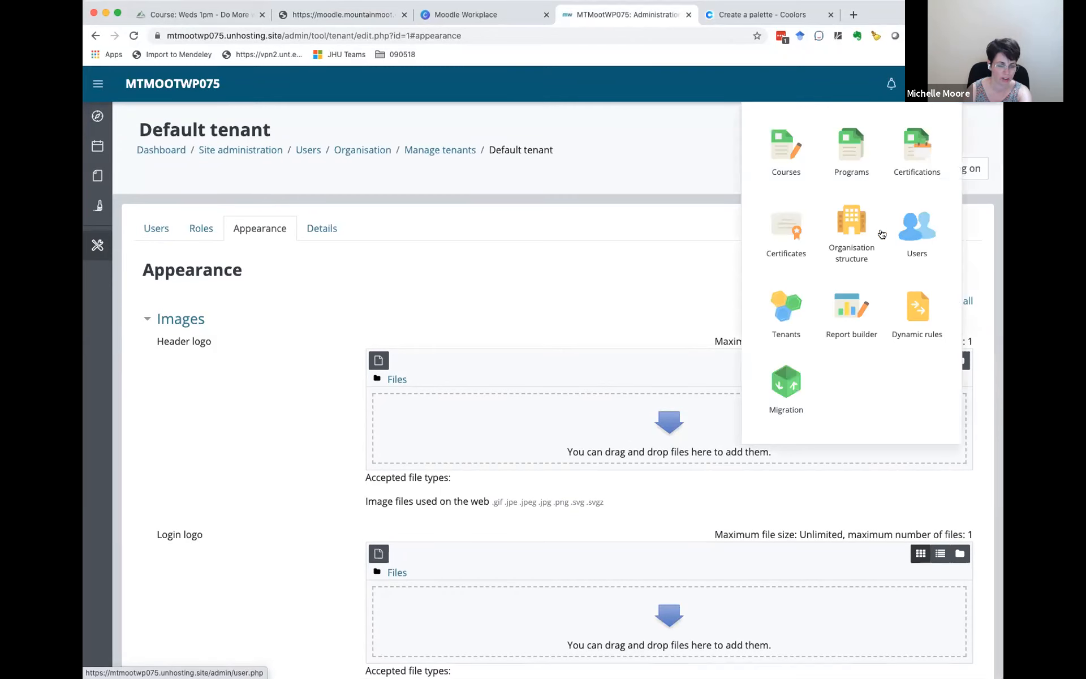
pyautogui.click(784, 151)
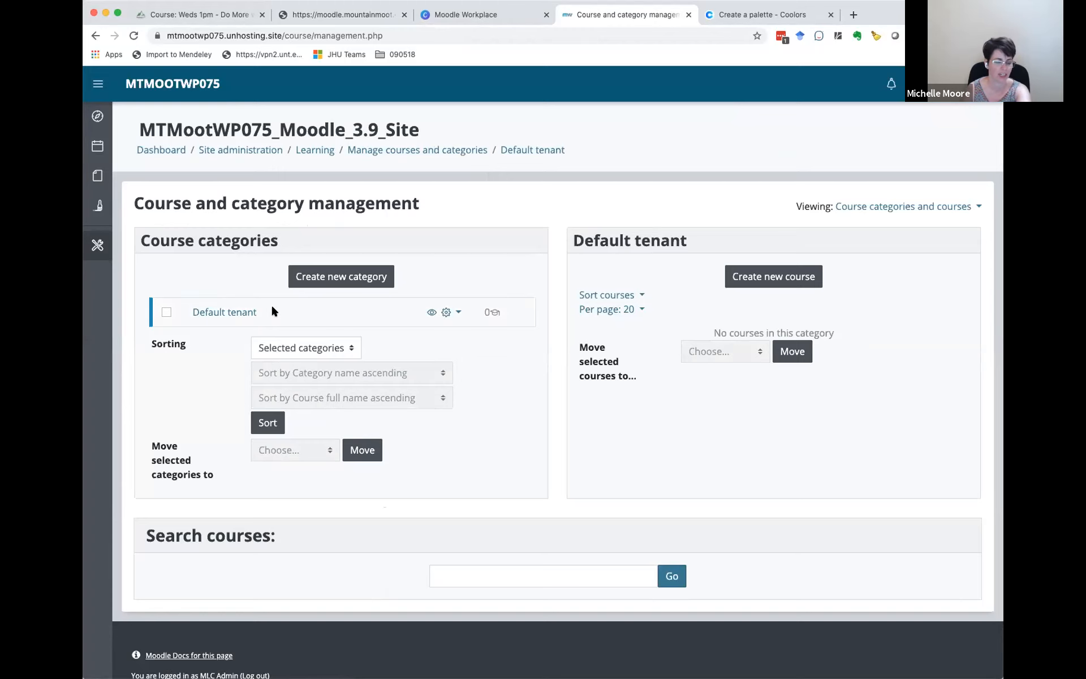
# Step: Create a course category named School 1 with Top as its parent category
pyautogui.click(329, 283)
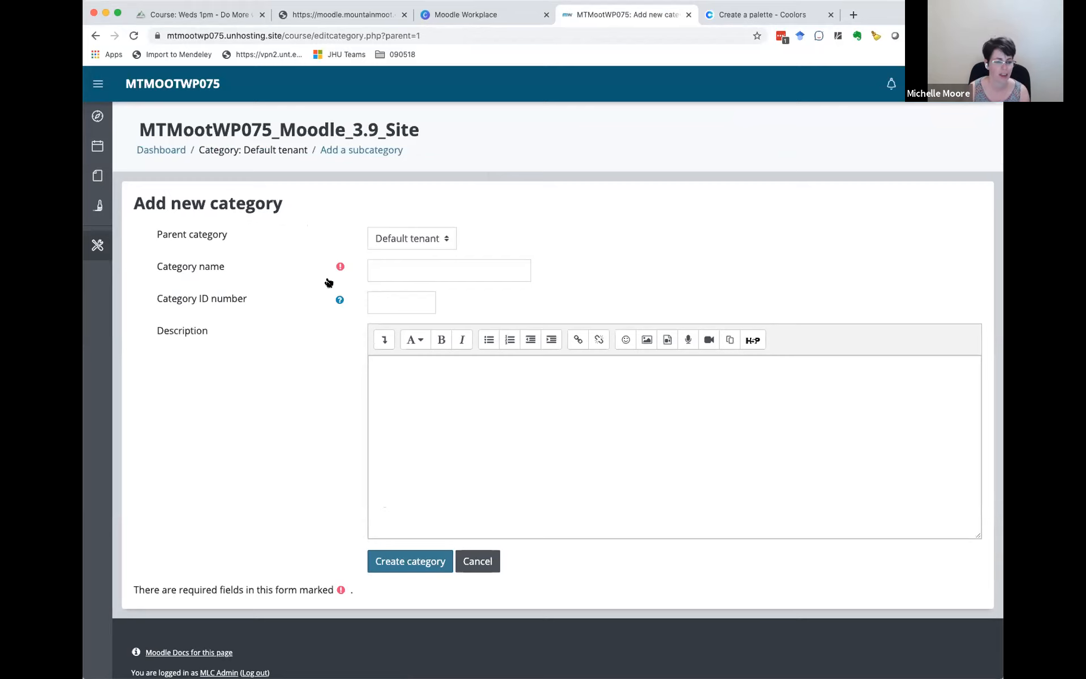
pyautogui.click(446, 238)
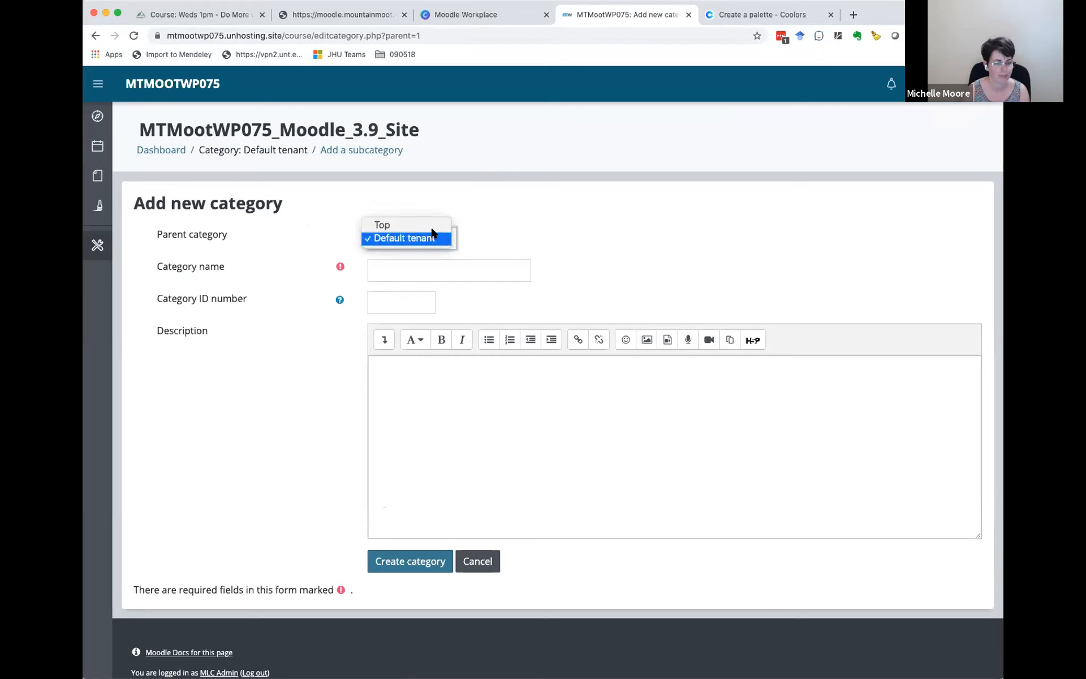
pyautogui.click(430, 225)
pyautogui.click(436, 271)
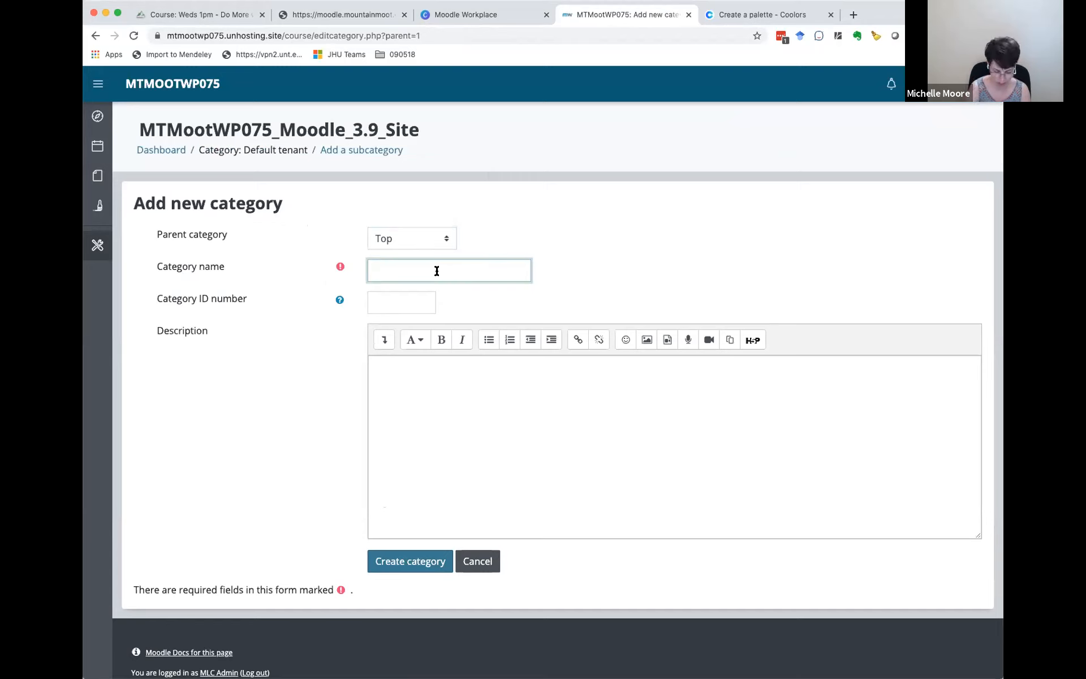
pyautogui.write('School 1')
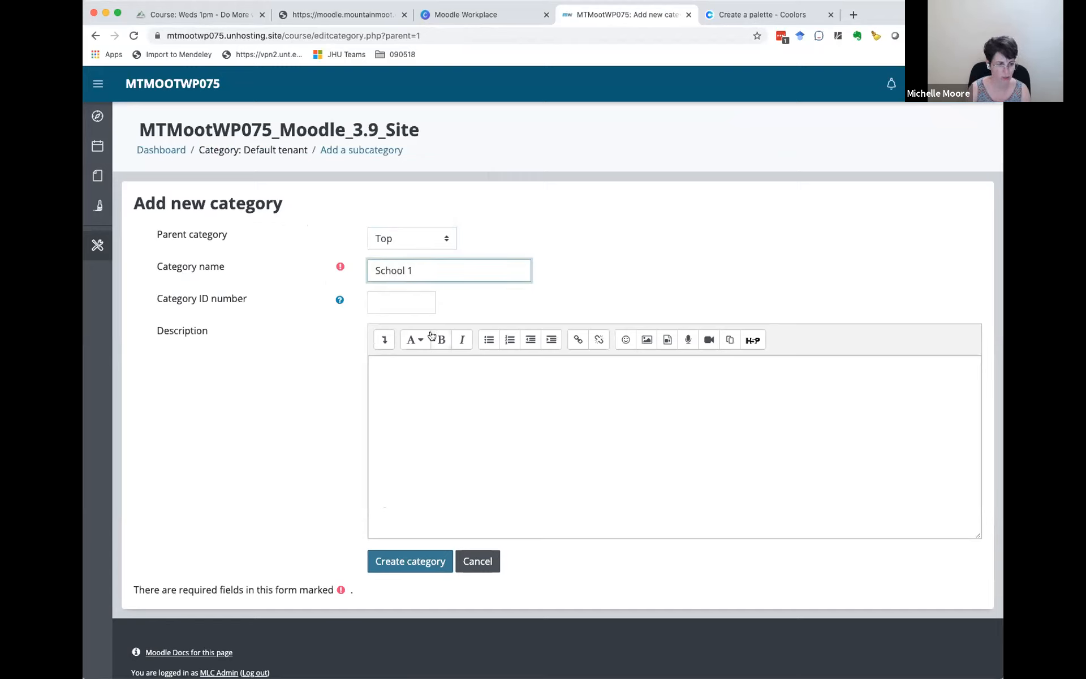
pyautogui.click(408, 562)
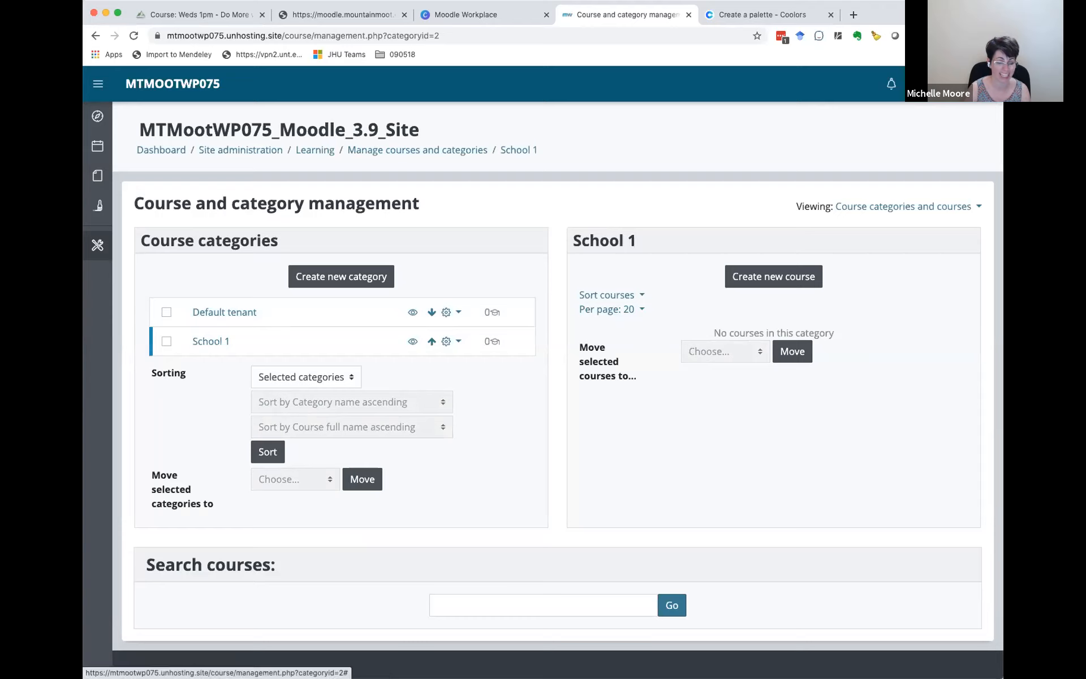
# Step: Open the Default tenant's edit form from Manage tenants, look through its existing course category options, and cancel
pyautogui.click(950, 84)
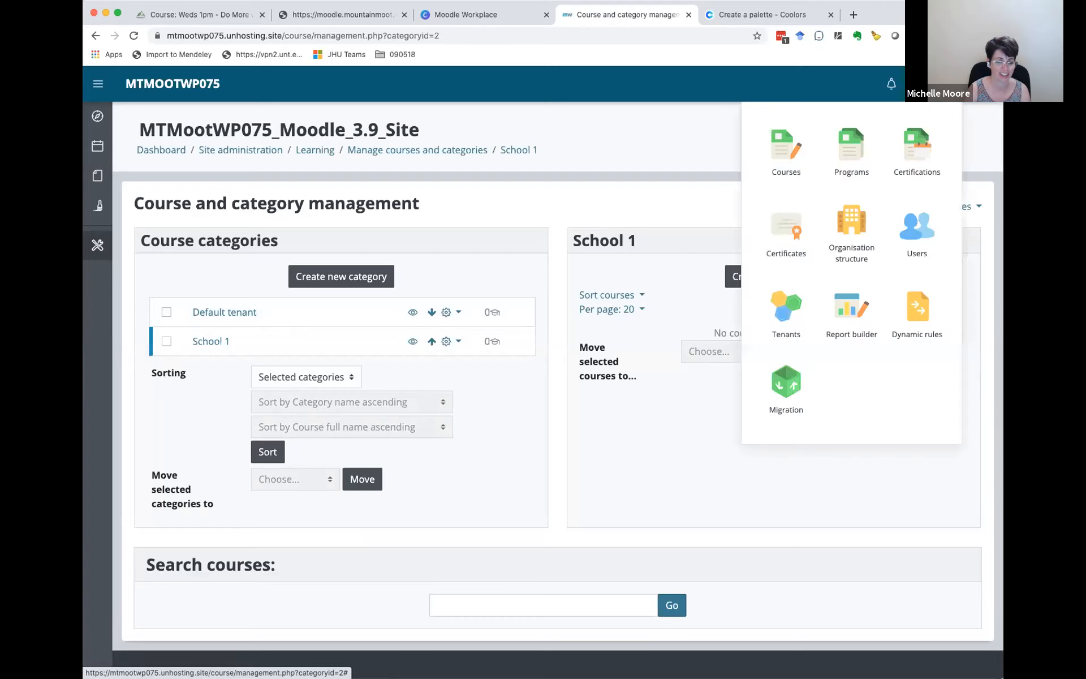
pyautogui.click(795, 308)
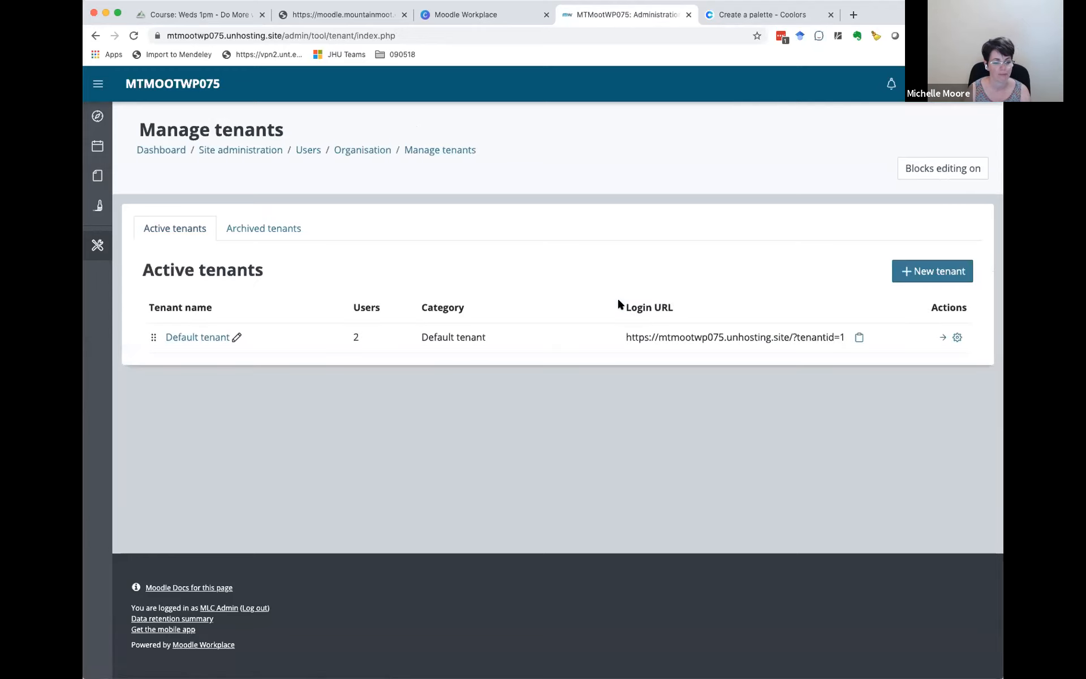
pyautogui.click(956, 337)
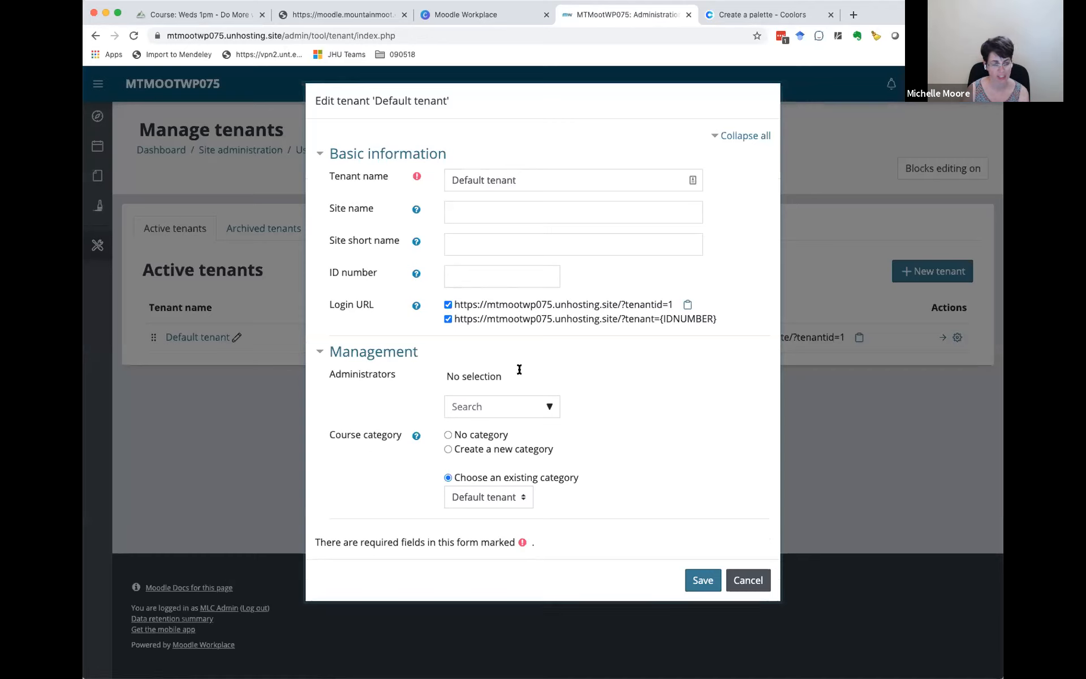
pyautogui.click(505, 498)
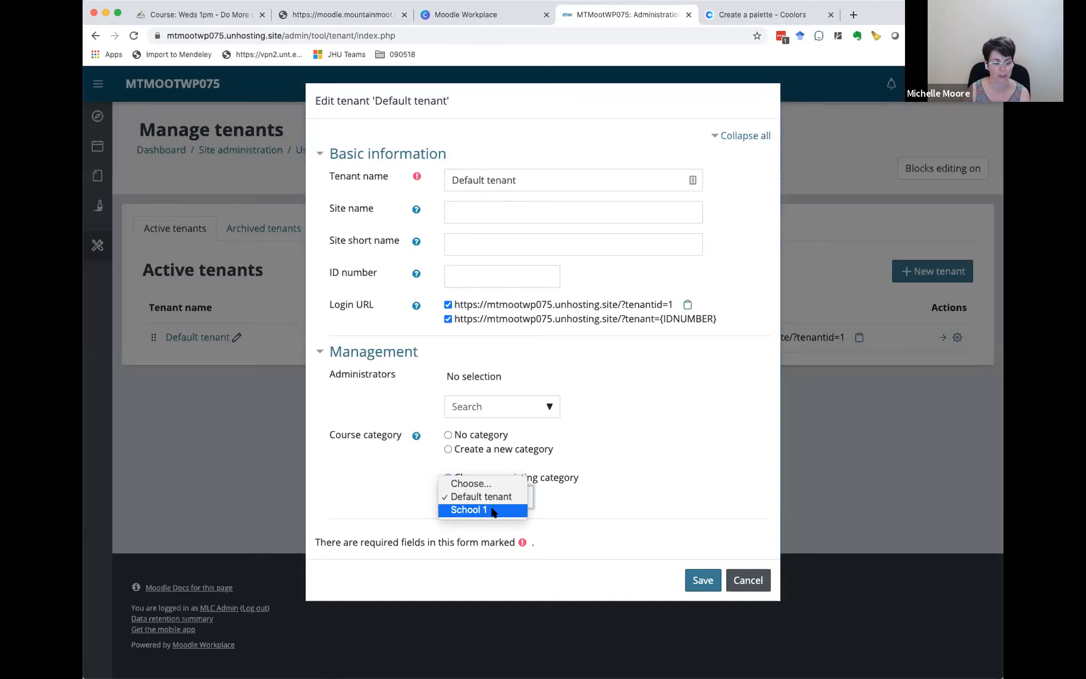
pyautogui.click(593, 491)
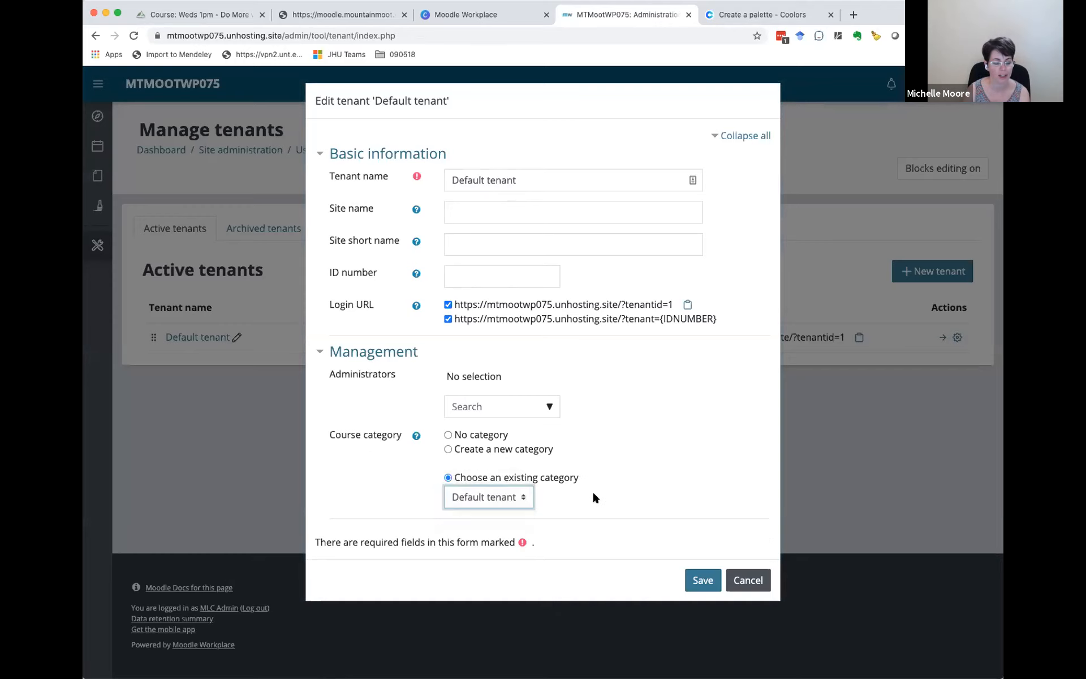
pyautogui.click(752, 577)
# Step: Review the course categories on the Course and category management page and return to the Manage tenants list
pyautogui.click(949, 84)
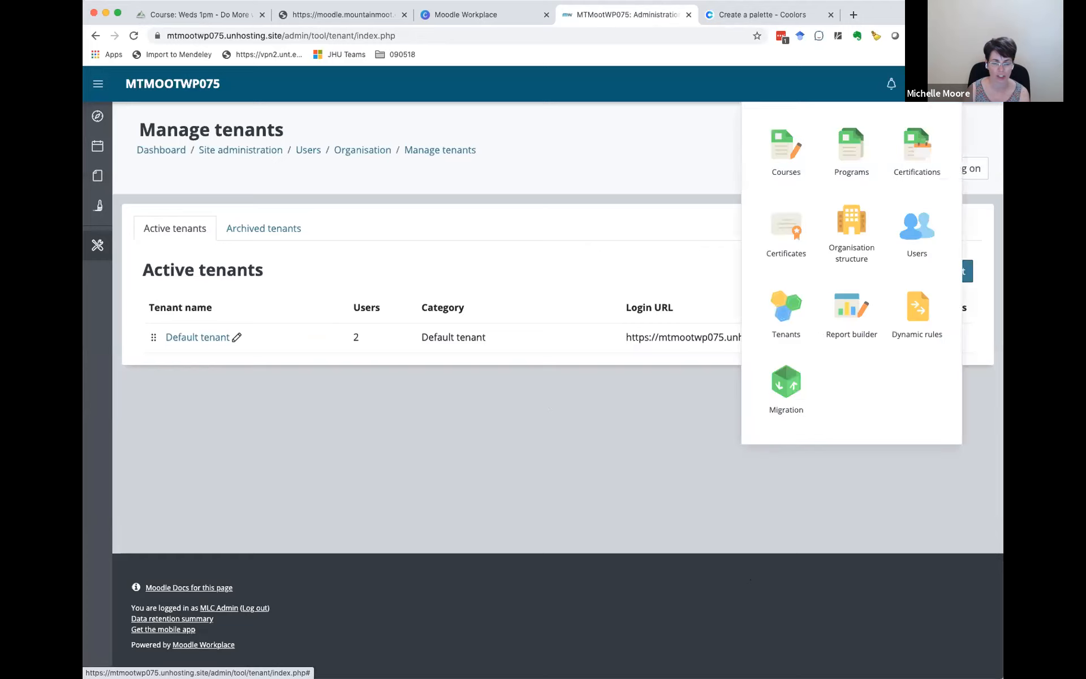
pyautogui.click(797, 152)
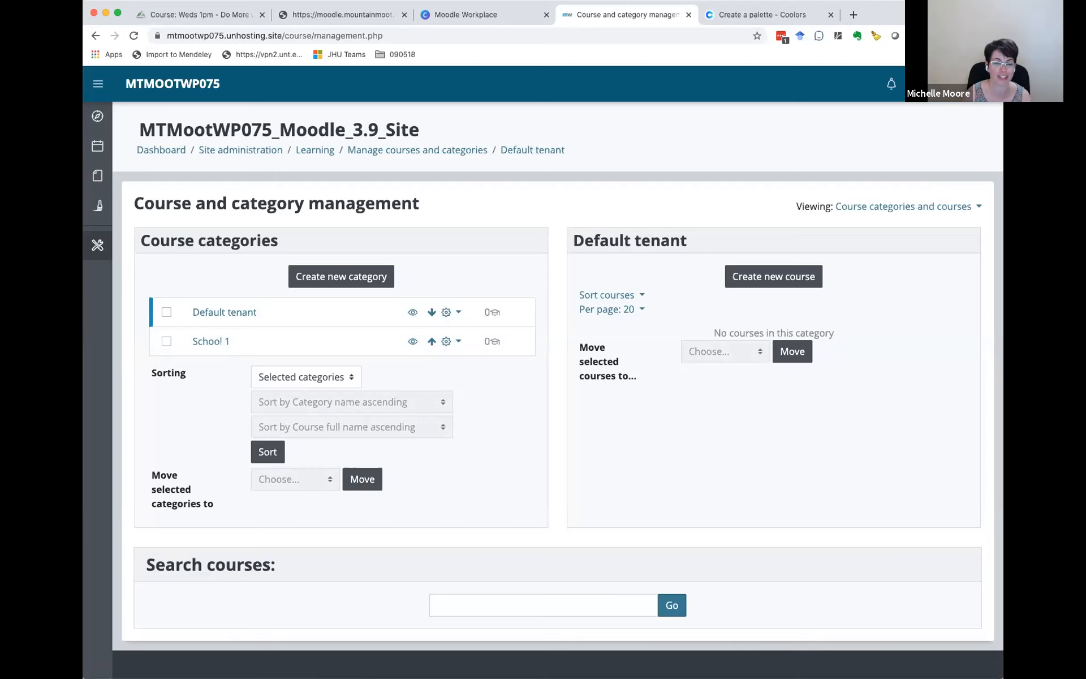
pyautogui.click(951, 84)
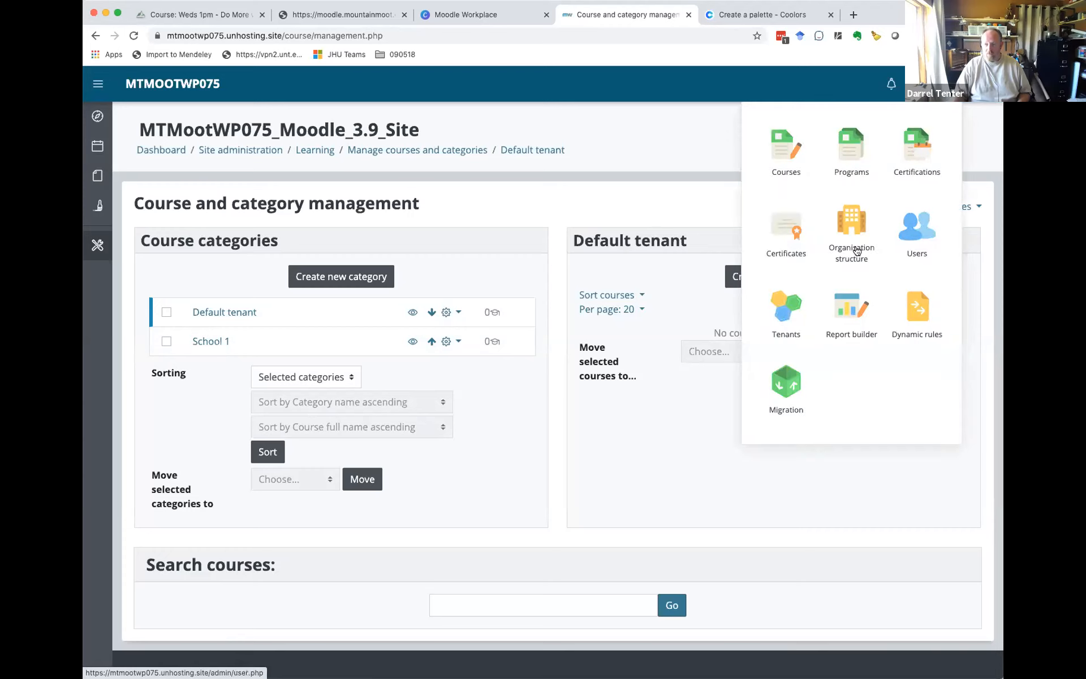
pyautogui.click(792, 310)
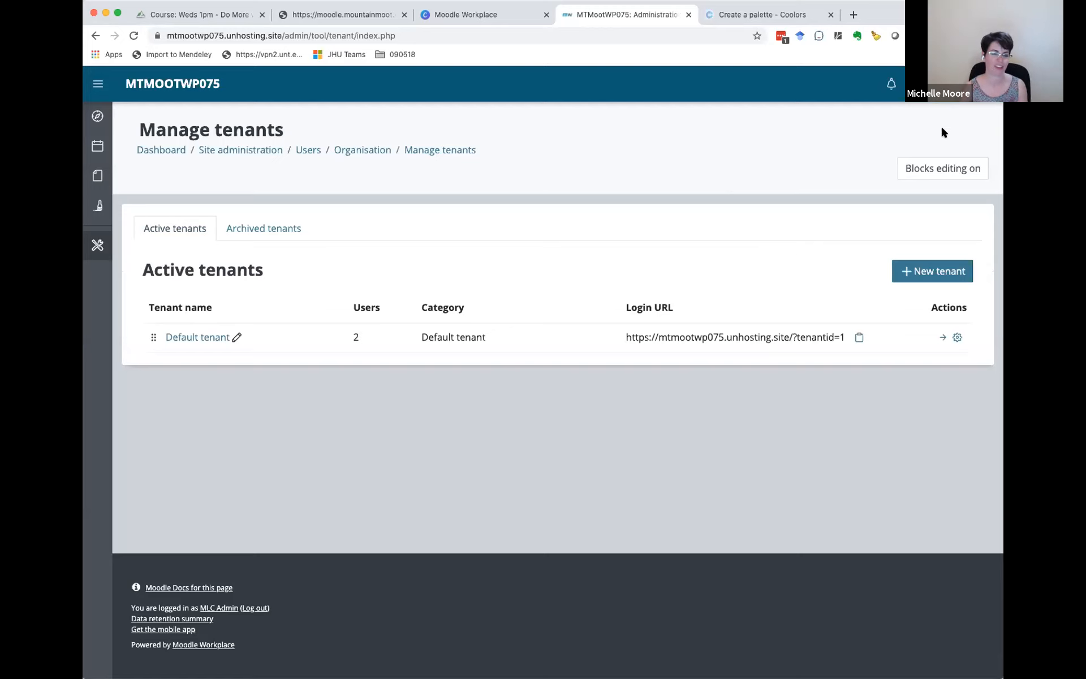
# Step: Look over the New tenant form's basic information and course category options, and close it without saving
pyautogui.click(950, 84)
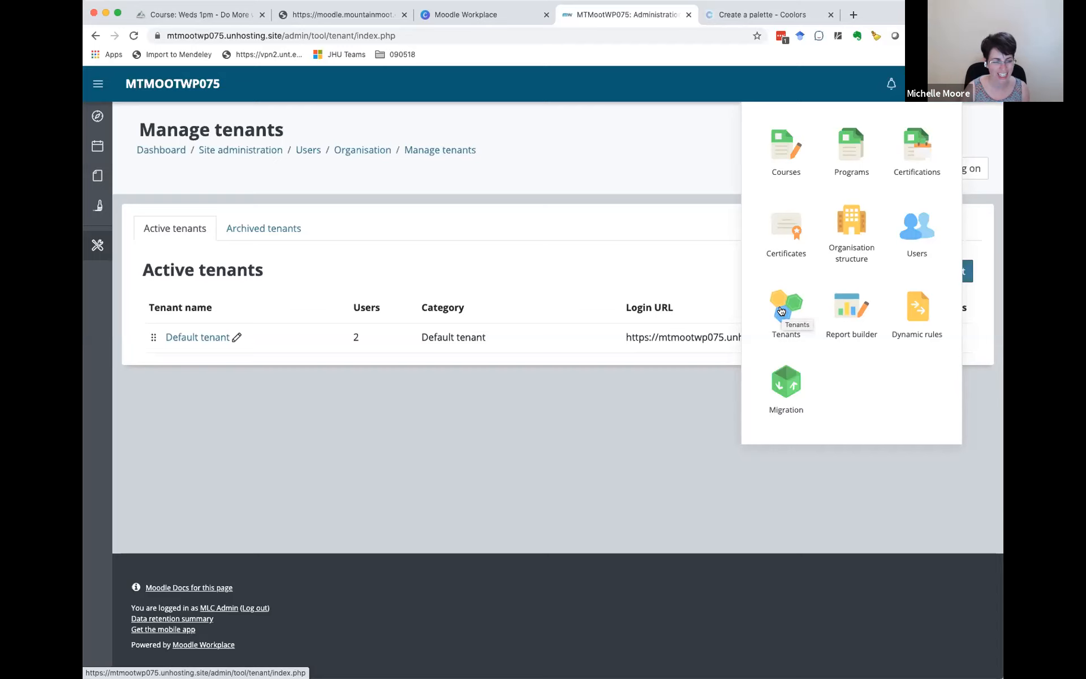
pyautogui.click(707, 253)
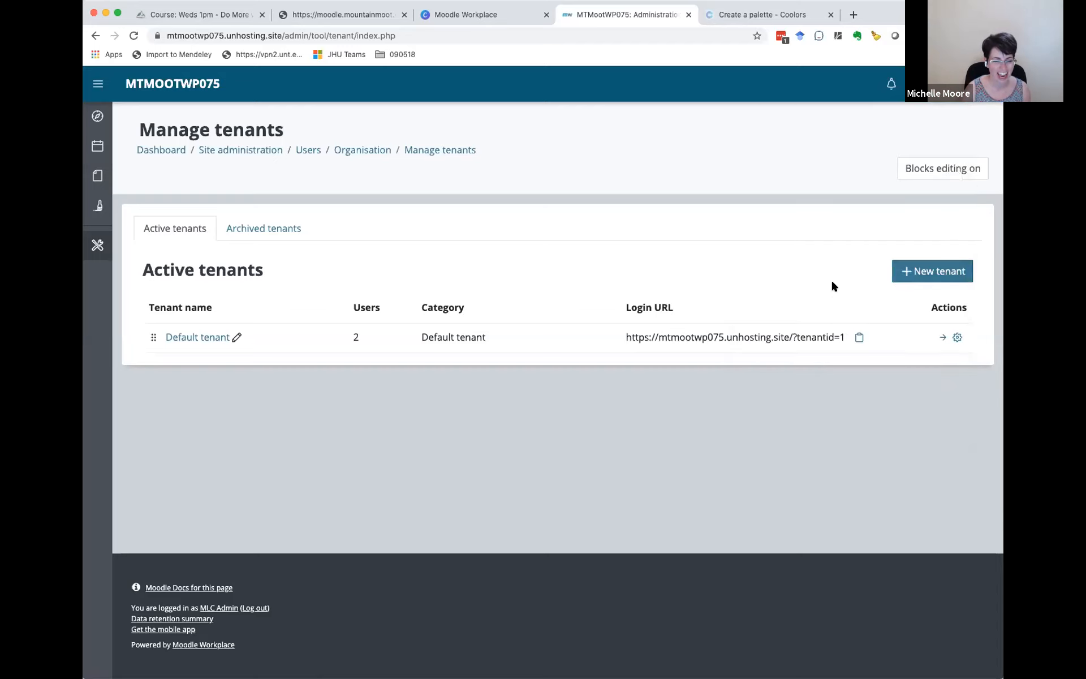
pyautogui.click(930, 271)
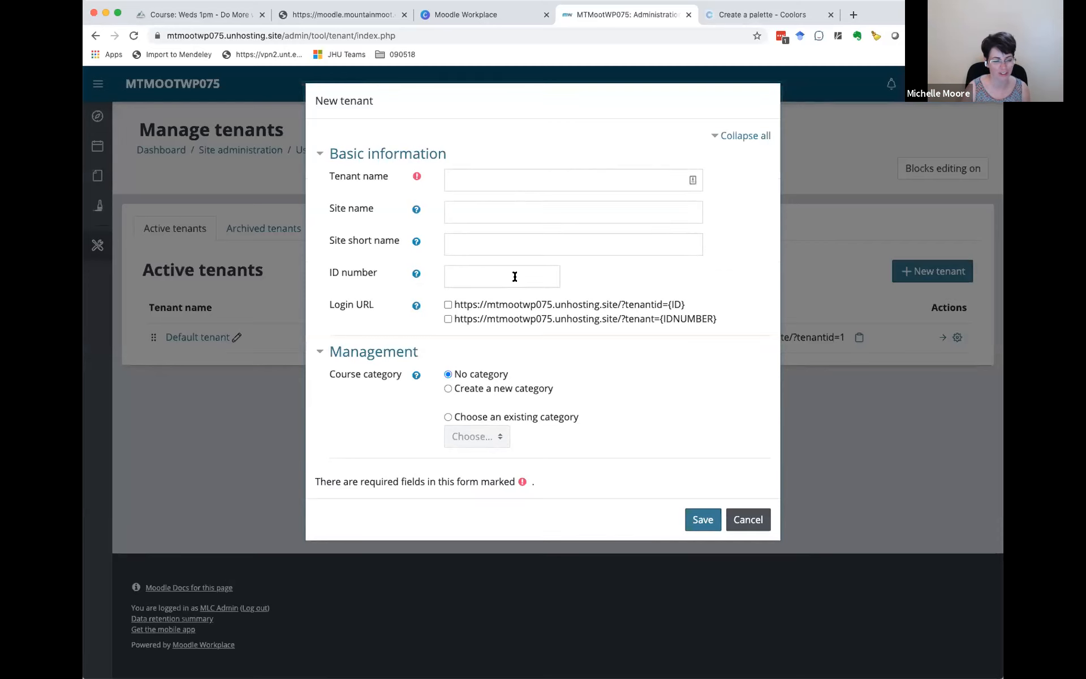
pyautogui.click(742, 521)
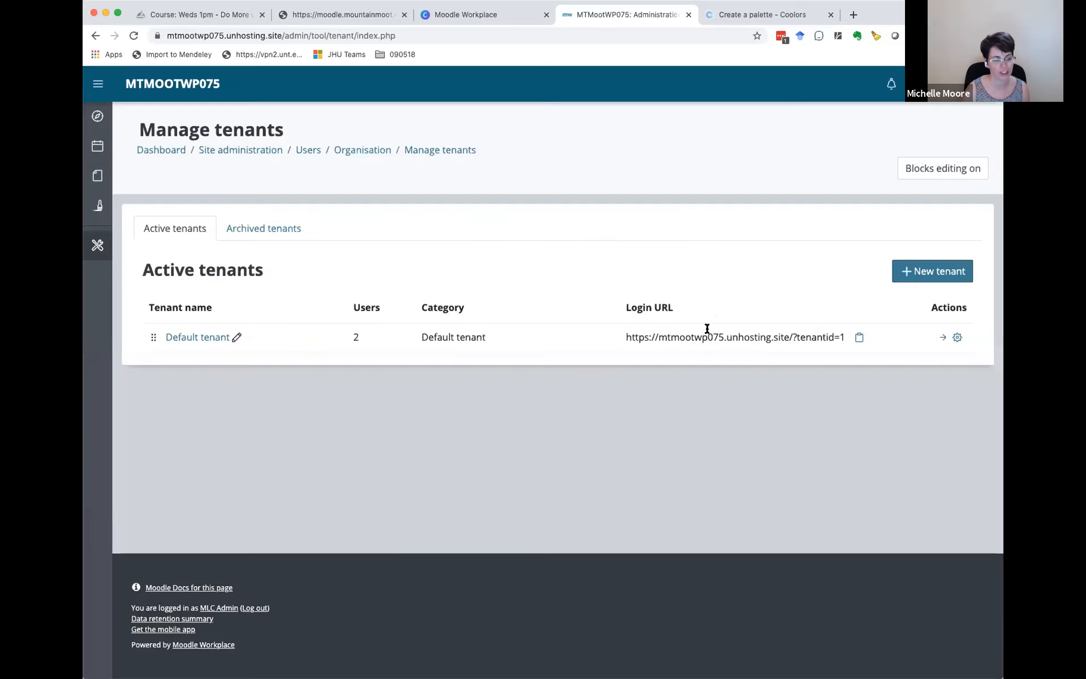
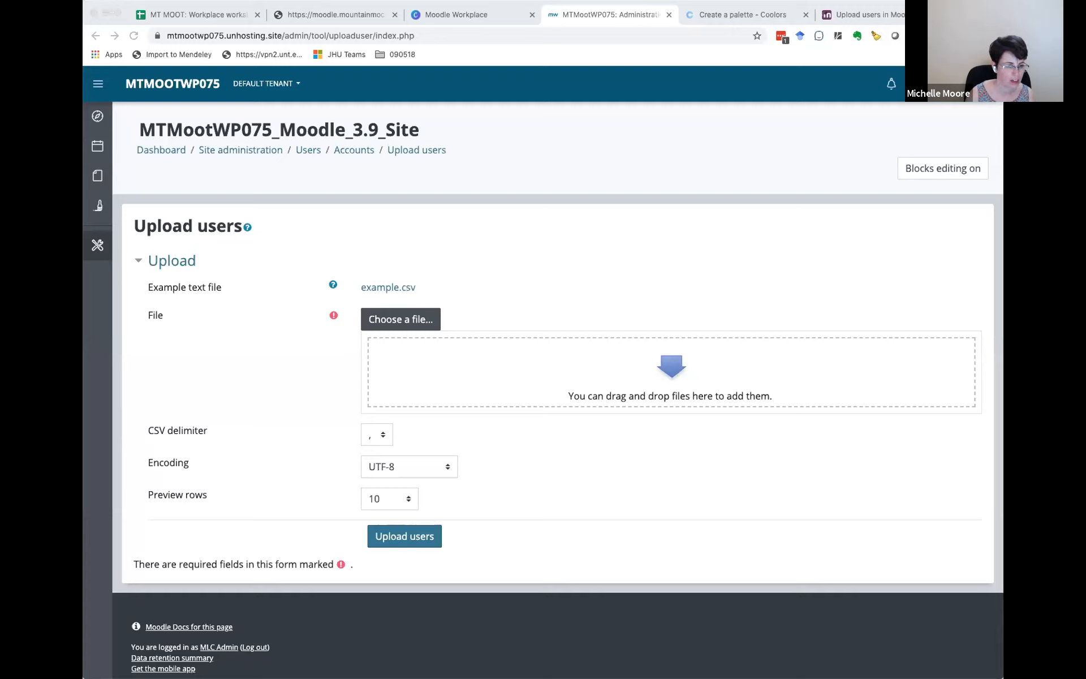
# Step: Try to upload users from the file MT MOOT_ Workplace workshop site credentials.csv and return to the upload form
pyautogui.moveTo(215, 347); pyautogui.dragTo(536, 378)
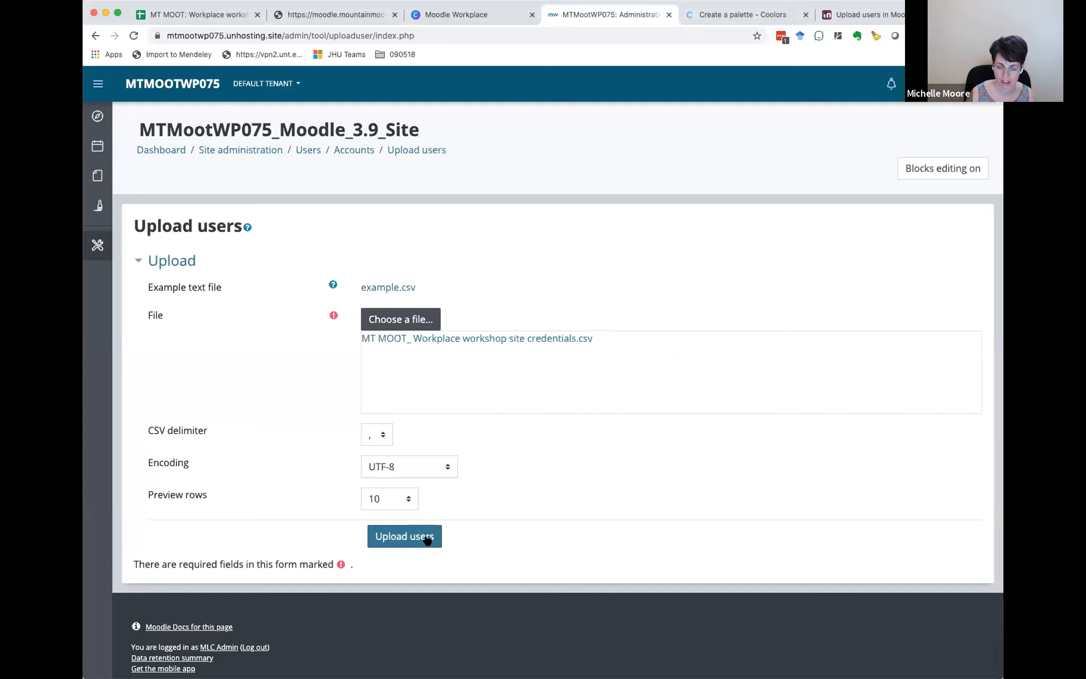
pyautogui.click(402, 536)
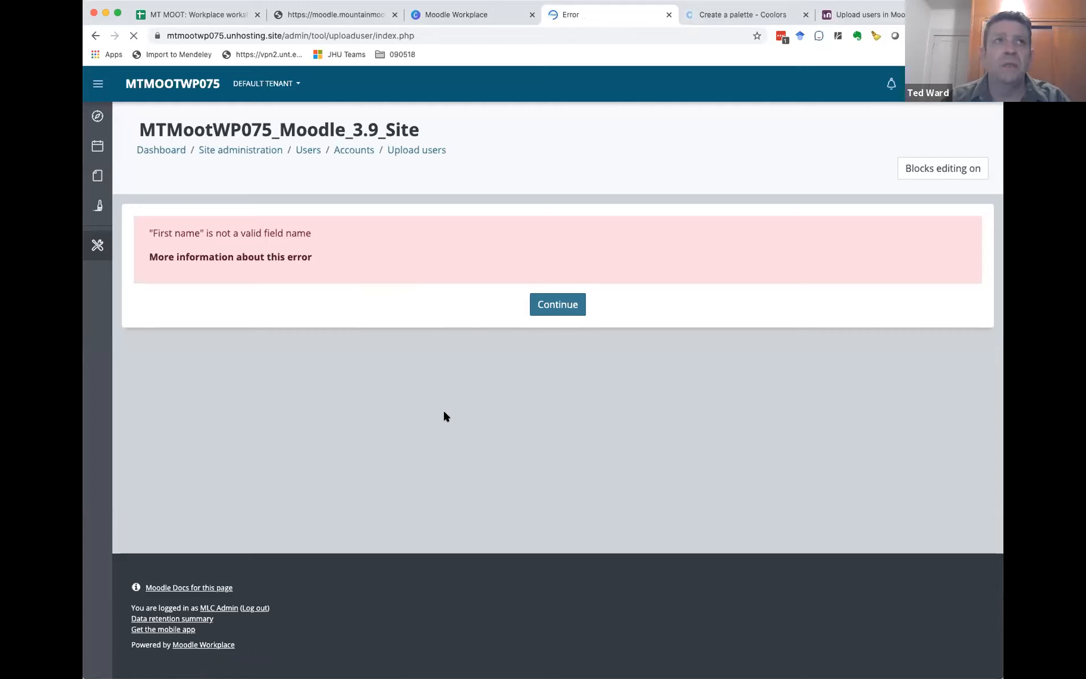
pyautogui.click(554, 304)
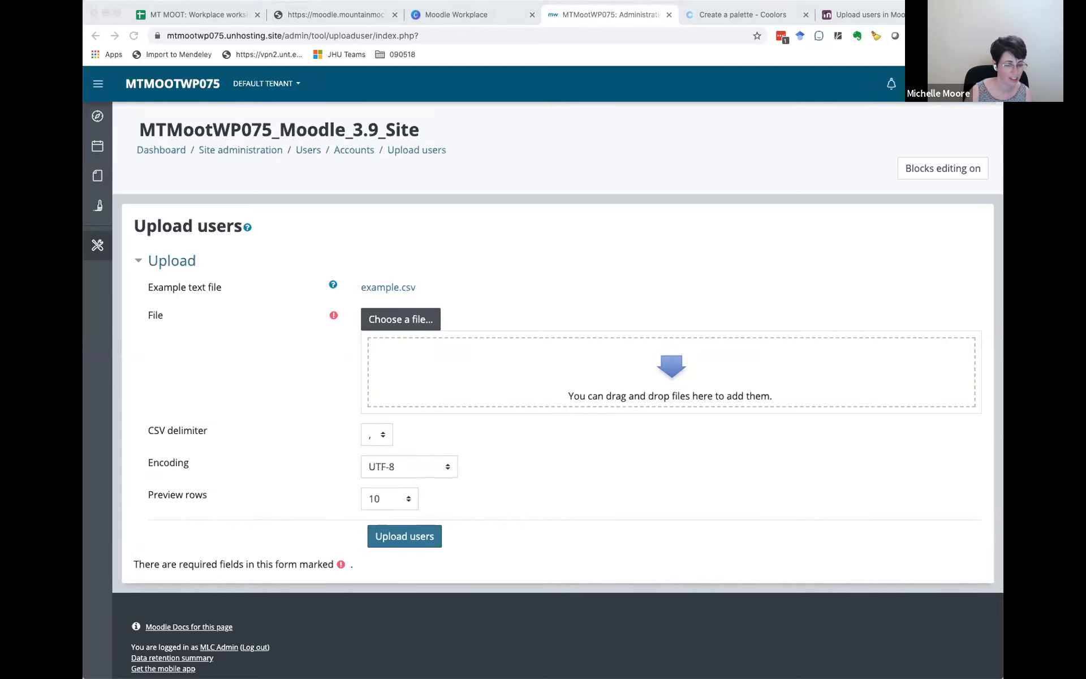
# Step: Load the corrected MT MOOT_ Workplace workshop site credentials.csv for user upload and review its preview rows and settings
pyautogui.moveTo(185, 372); pyautogui.dragTo(539, 372)
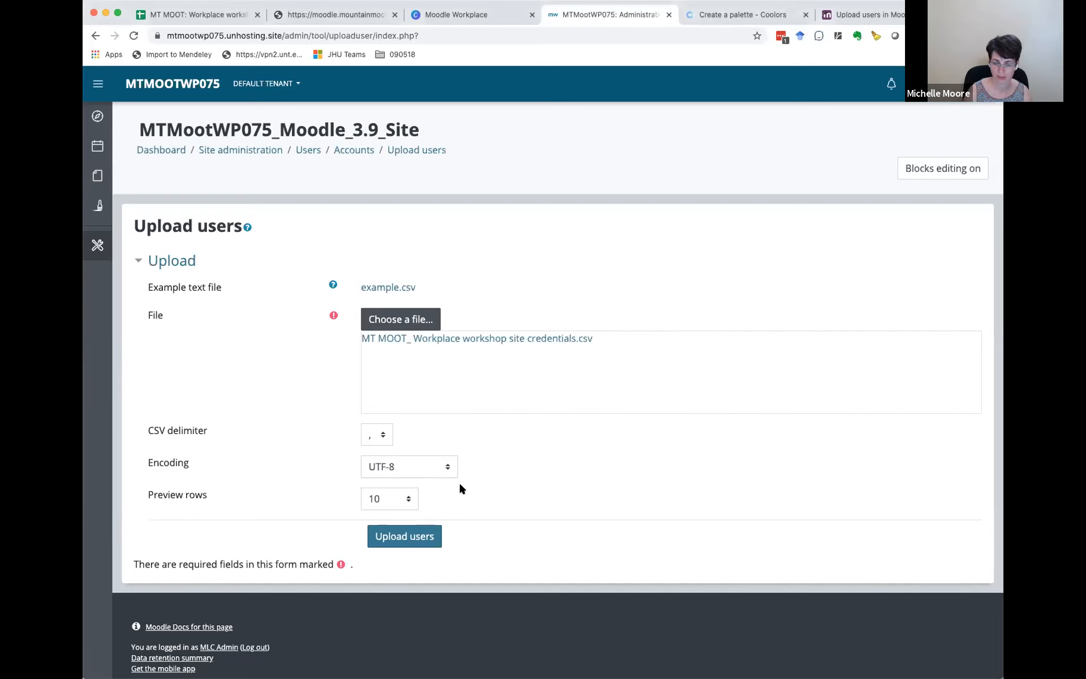
pyautogui.click(404, 538)
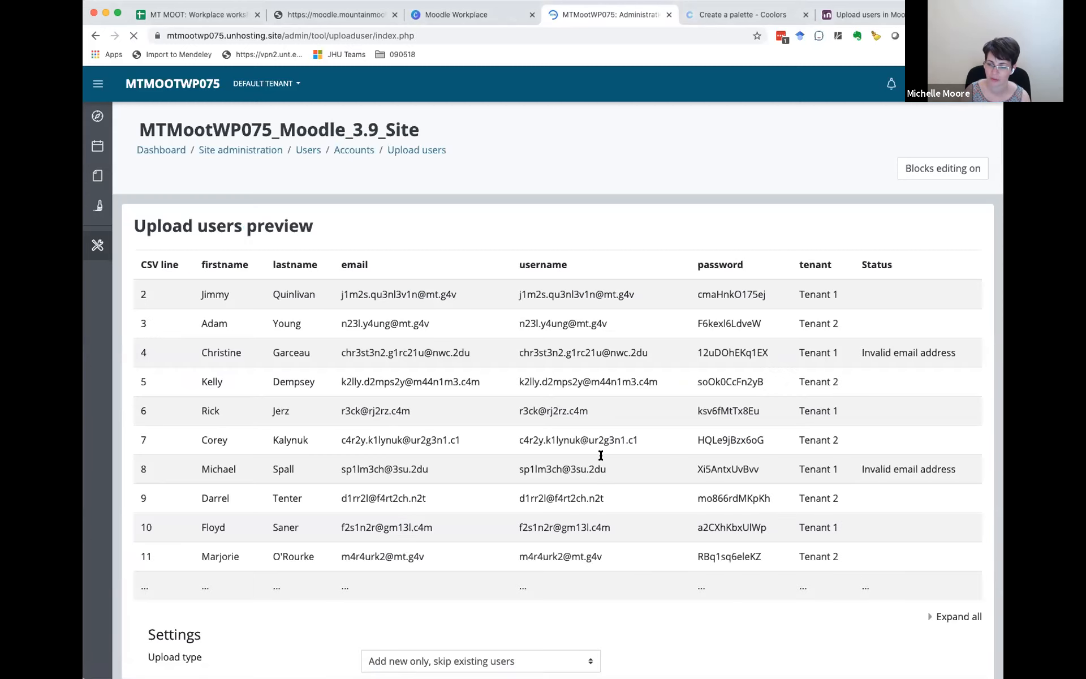
pyautogui.scroll(-1, 601, 458)
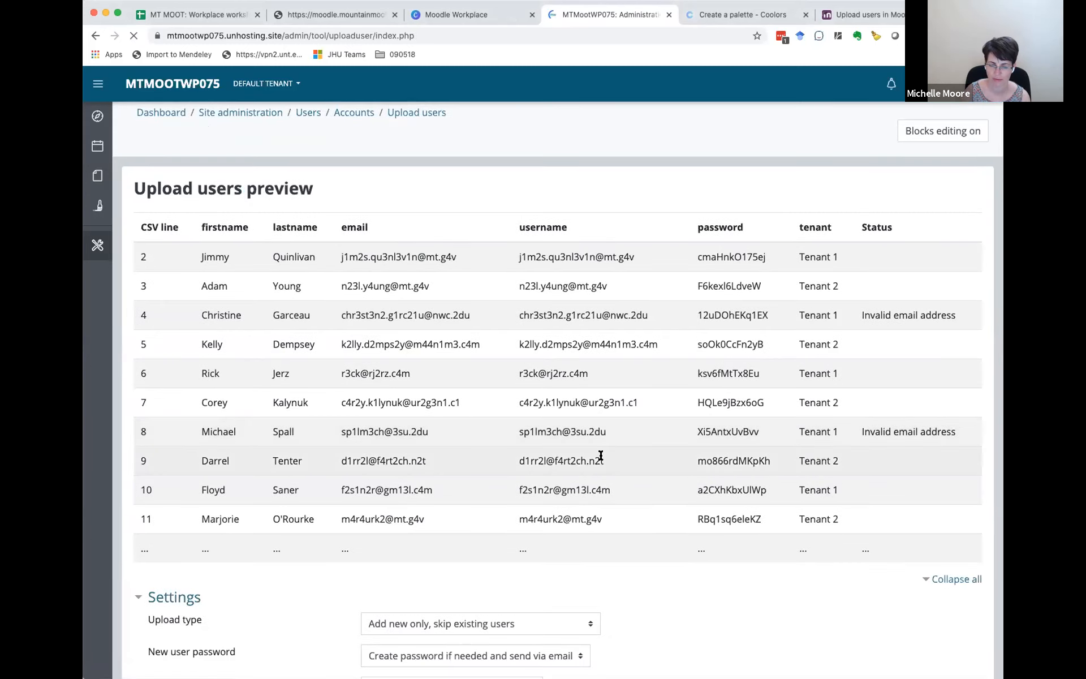
pyautogui.scroll(-2, 600, 459)
pyautogui.scroll(-5, 601, 455)
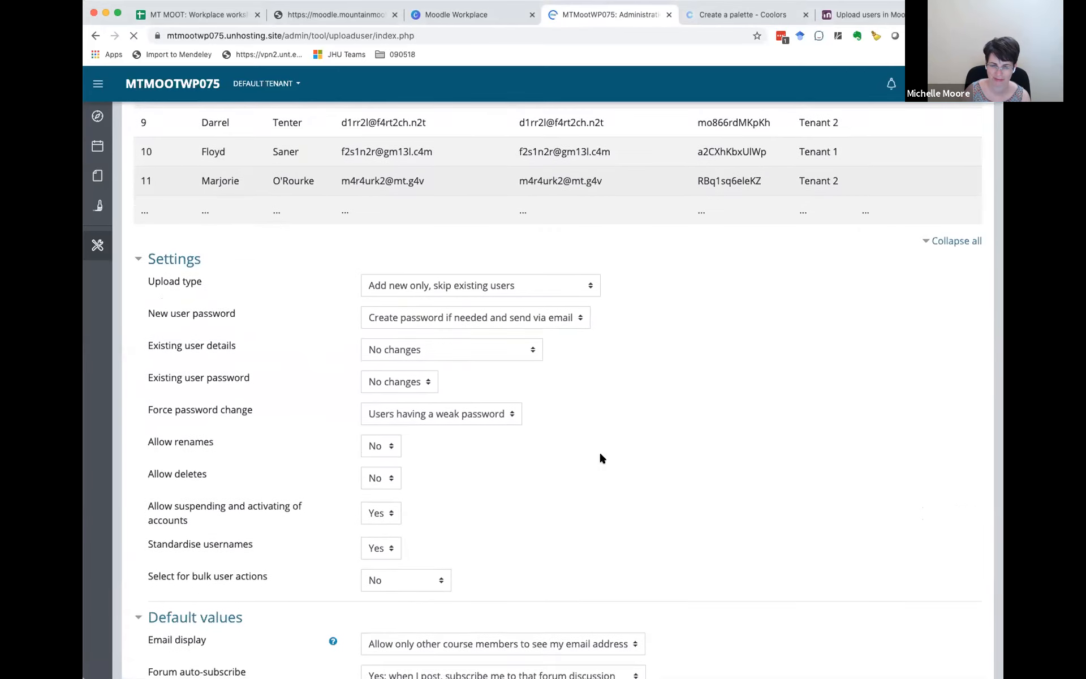
pyautogui.scroll(5, 601, 455)
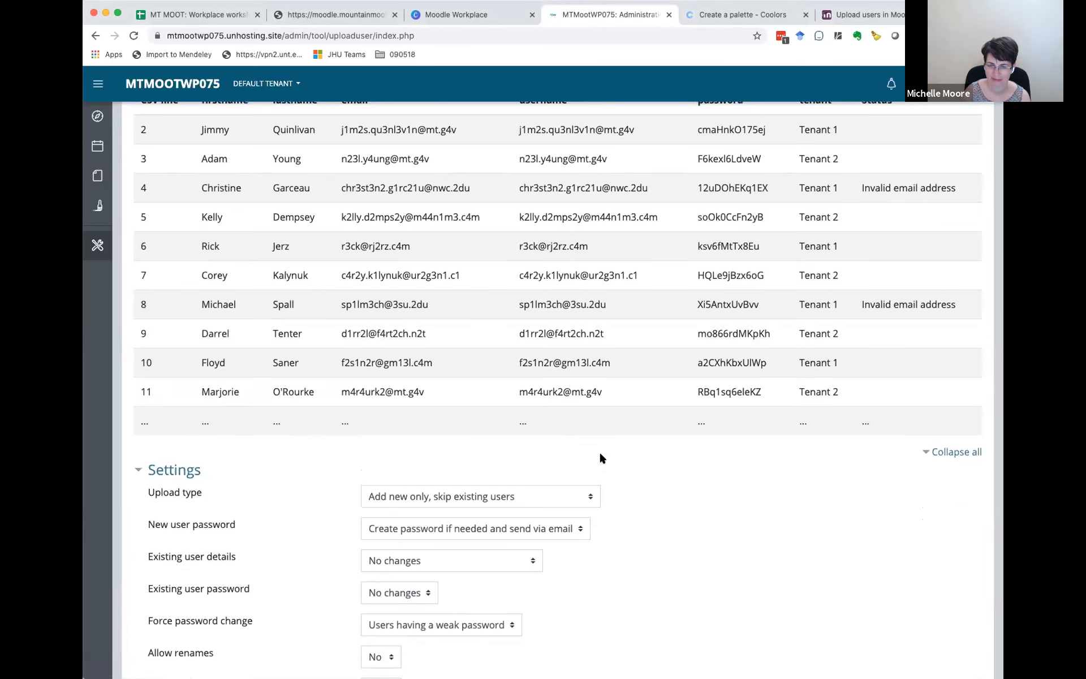
pyautogui.scroll(1, 601, 455)
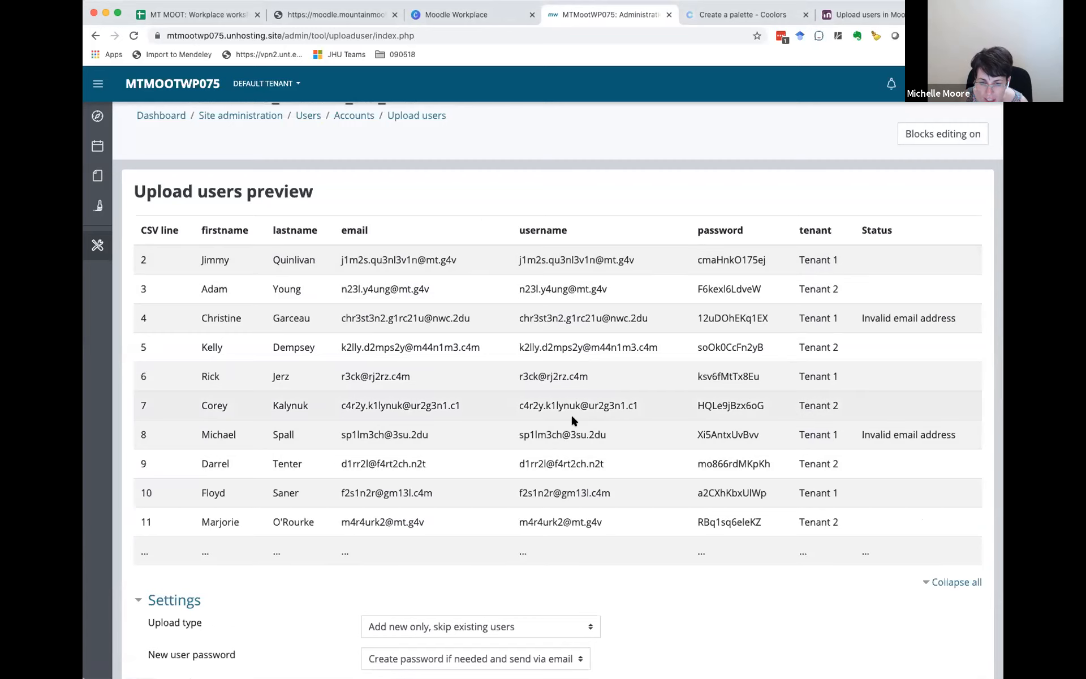
pyautogui.scroll(-10, 571, 420)
pyautogui.scroll(2, 467, 180)
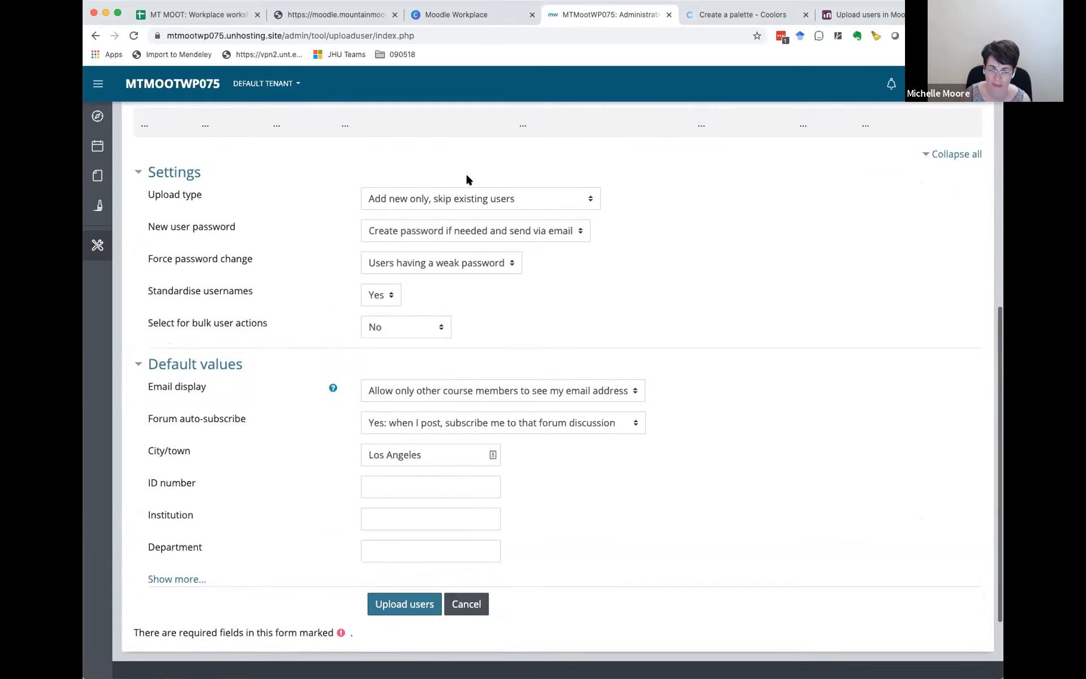
# Step: Set New user password to Field required in file and run the user upload
pyautogui.click(436, 234)
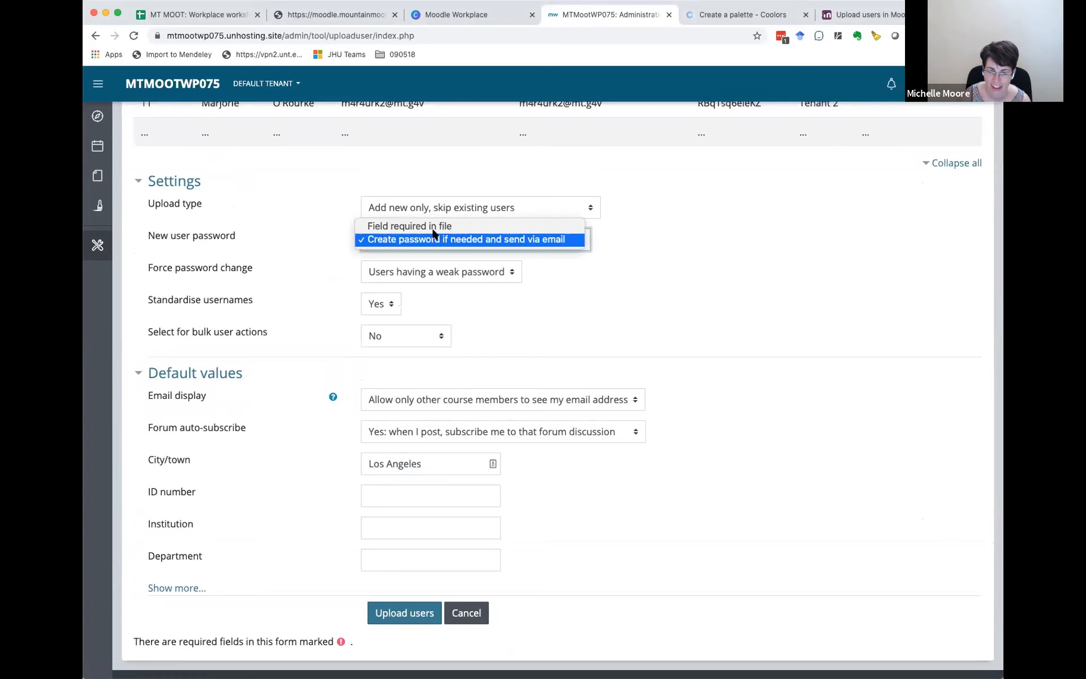
pyautogui.click(432, 226)
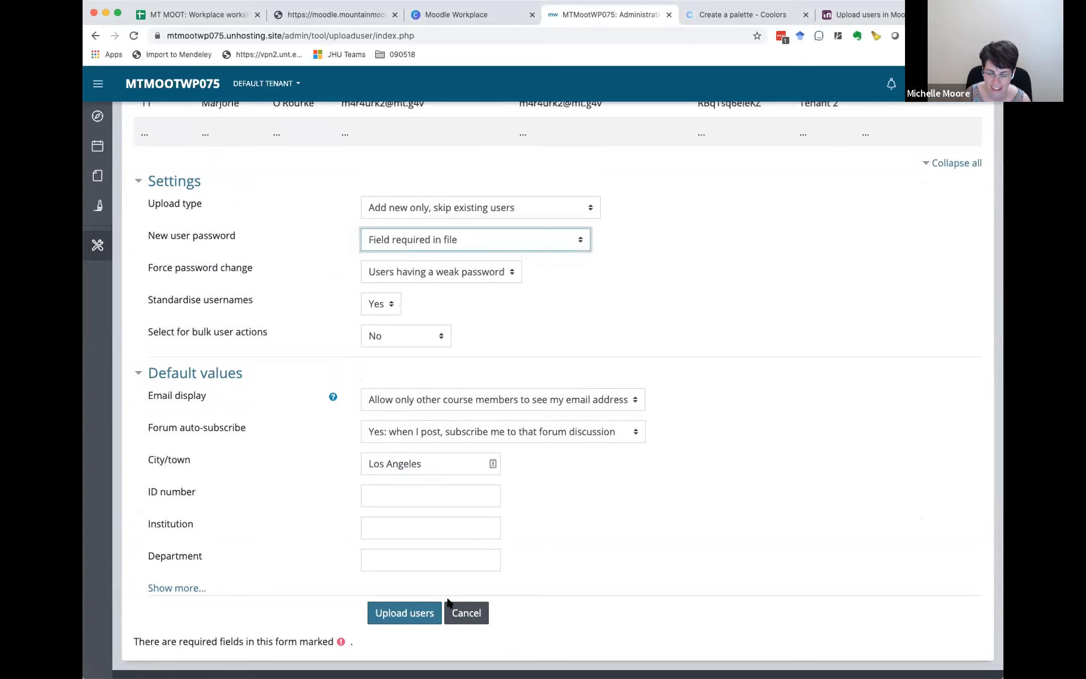
pyautogui.click(416, 616)
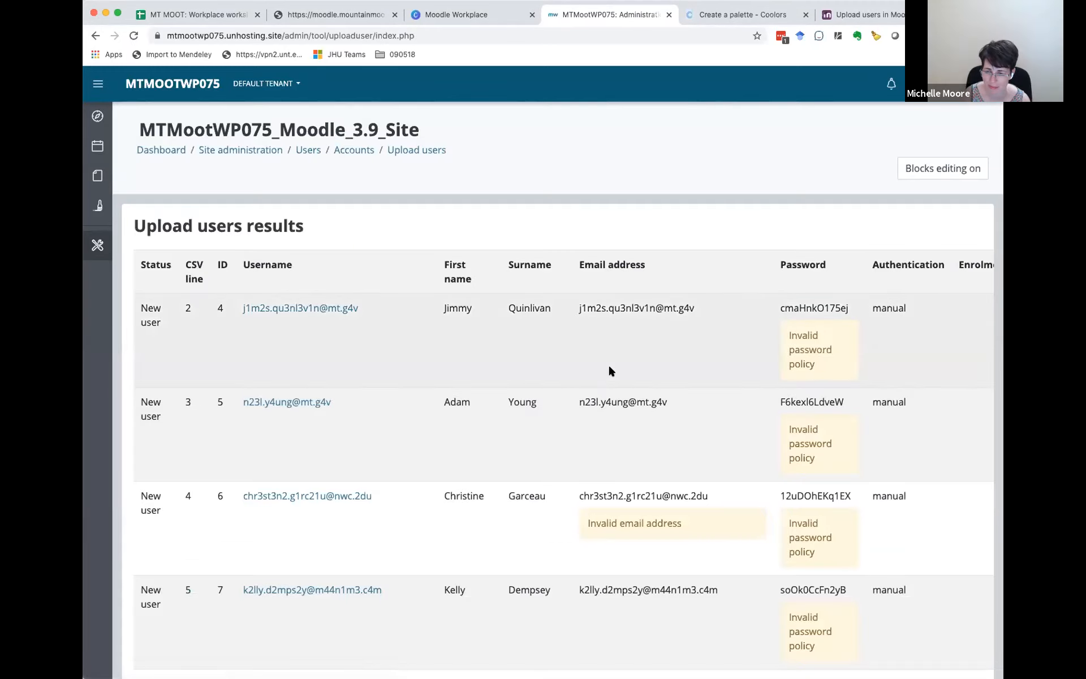
# Step: Review the upload results for all users down to the summary, and continue back to the Upload users page
pyautogui.scroll(-20, 609, 368)
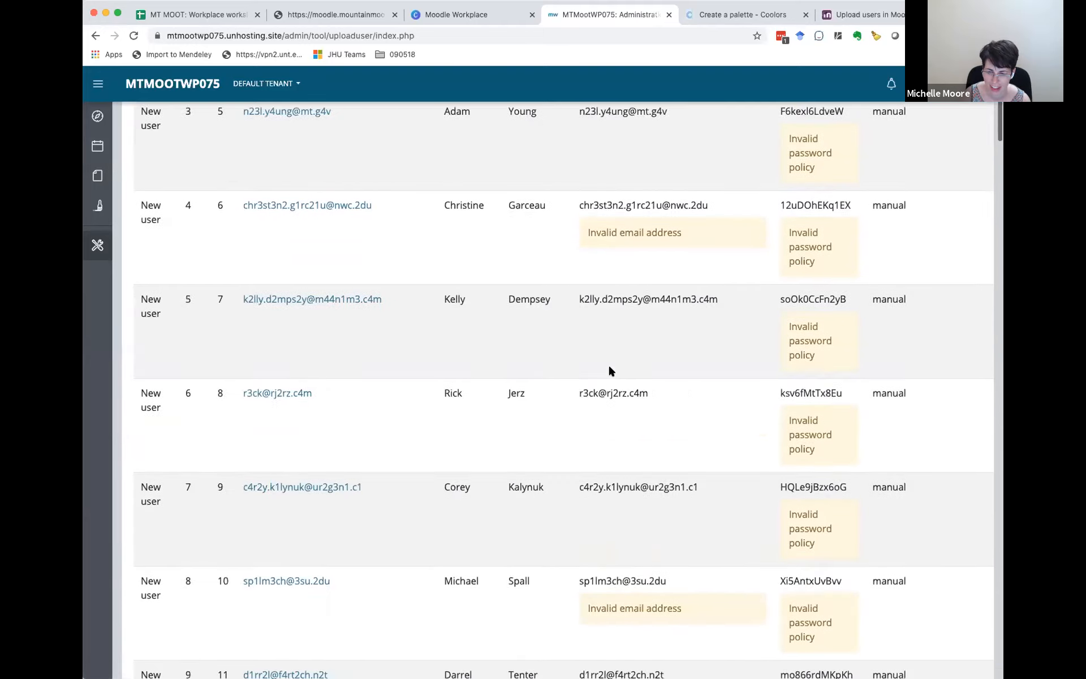
pyautogui.scroll(-20, 609, 366)
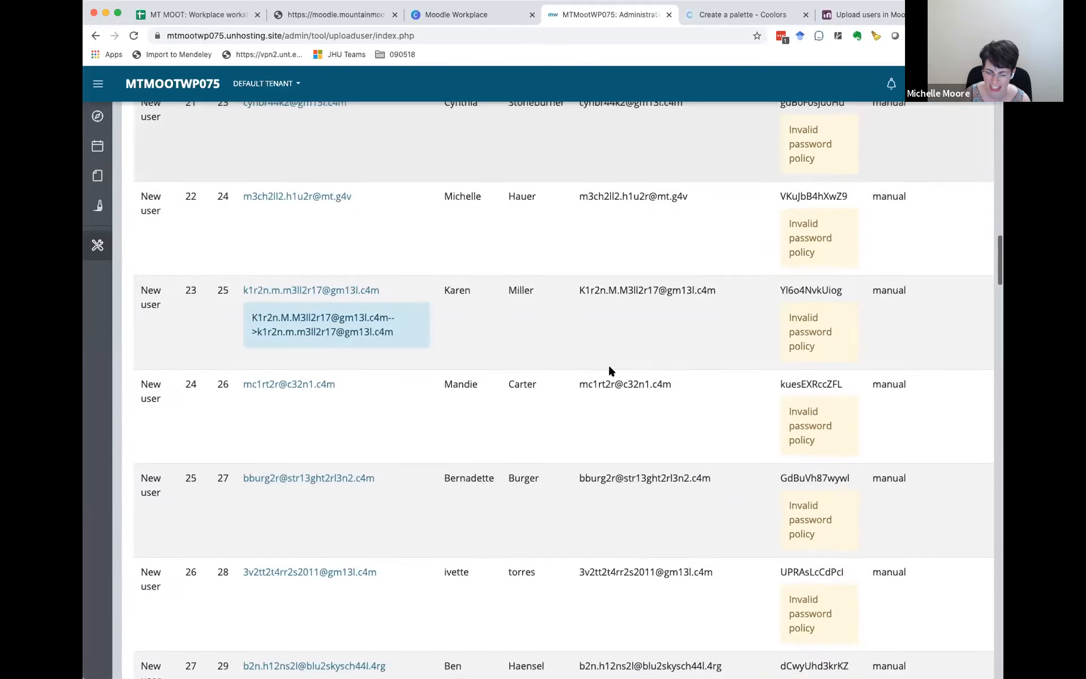
pyautogui.scroll(-20, 610, 367)
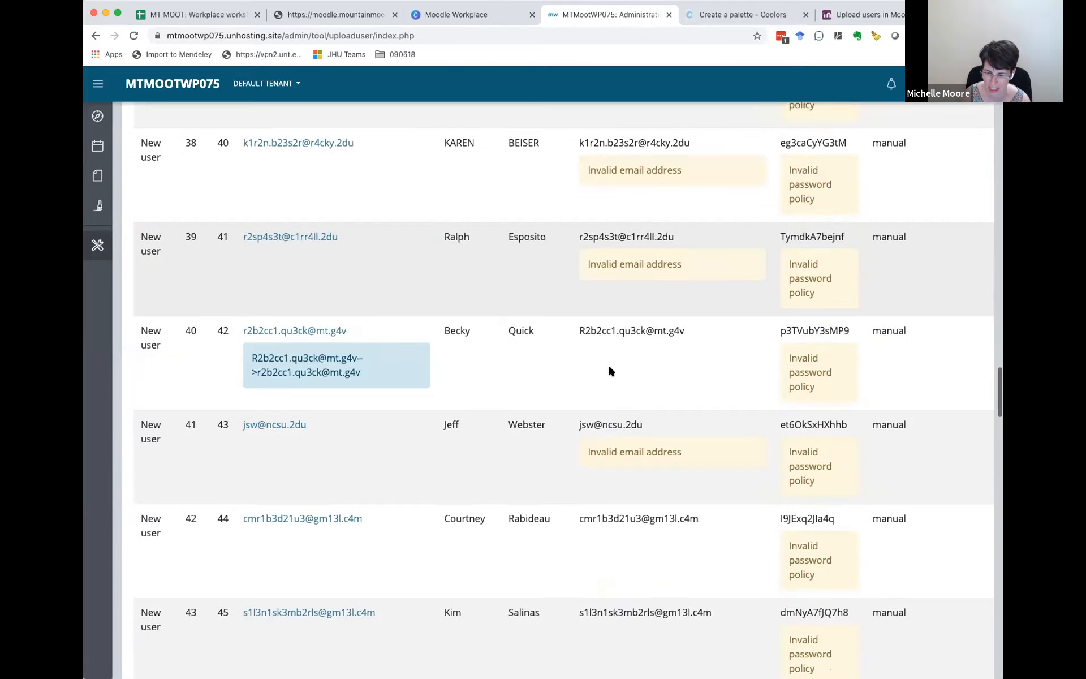
pyautogui.scroll(-20, 610, 368)
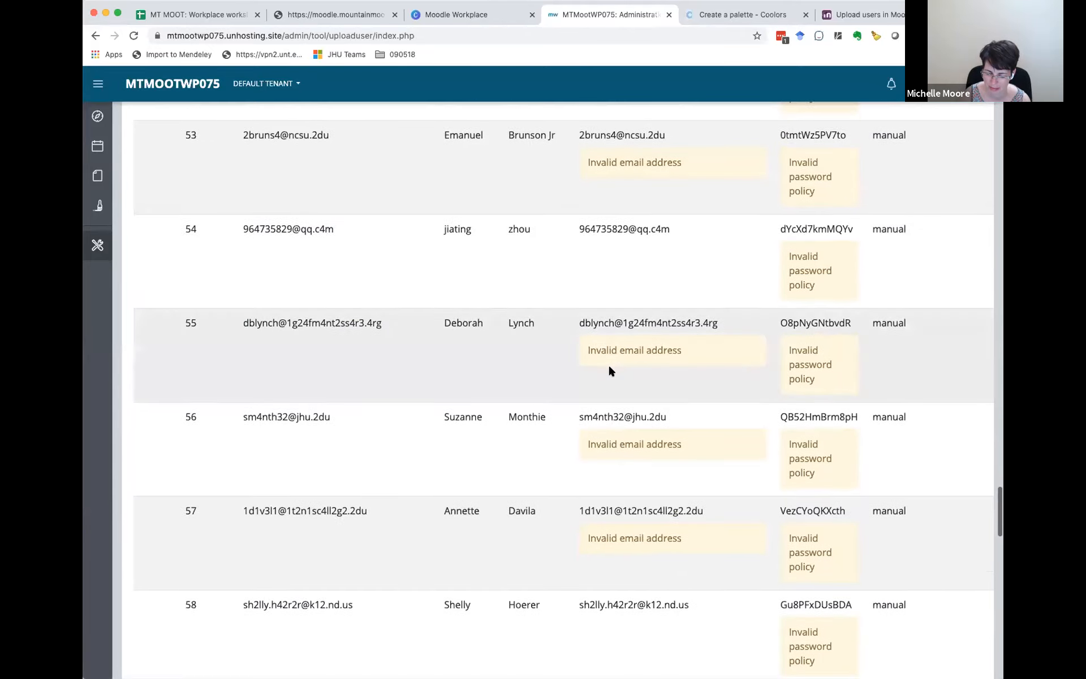
pyautogui.scroll(-10, 610, 367)
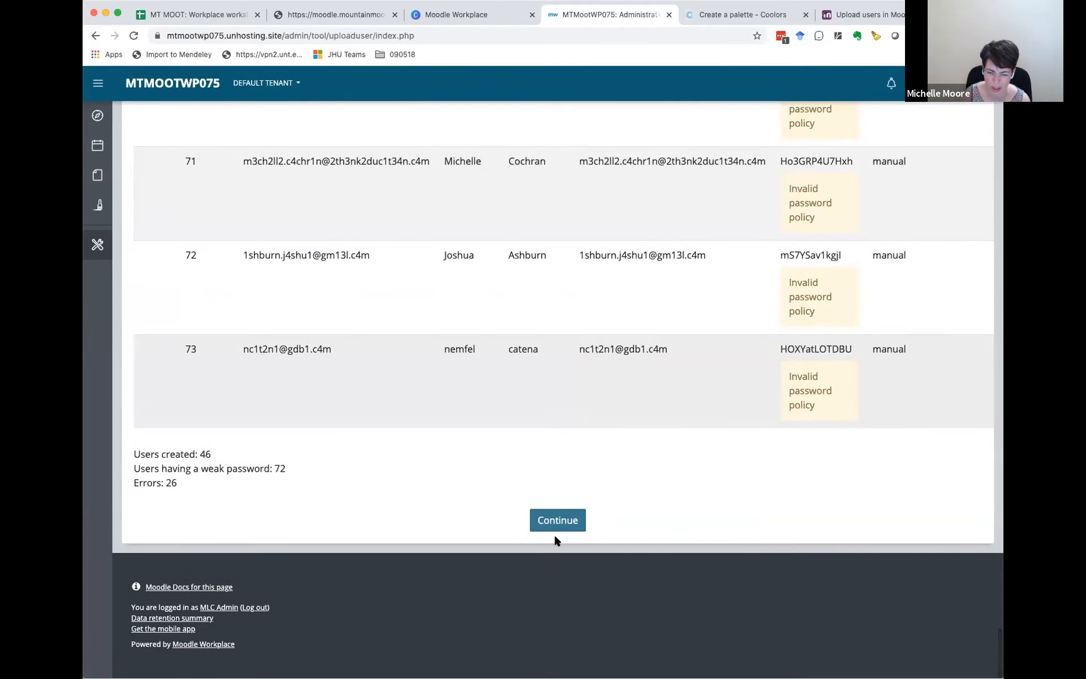
pyautogui.click(557, 516)
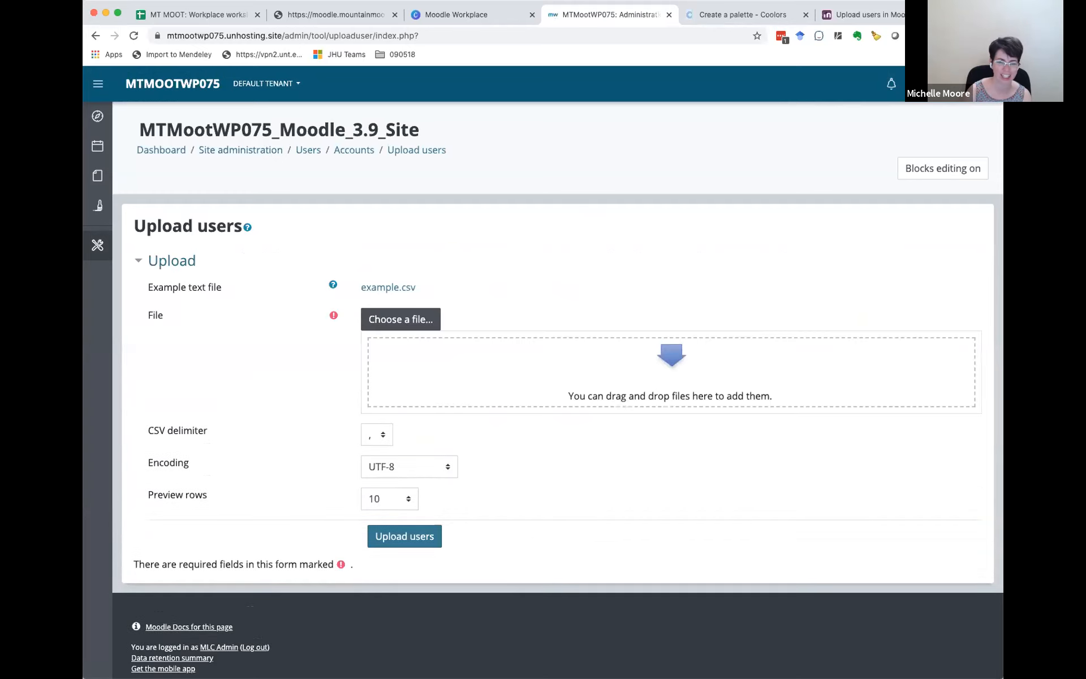
# Step: Check the header row of the workshop site credentials spreadsheet in Google Sheets and return to the Moodle Upload users page
pyautogui.click(204, 17)
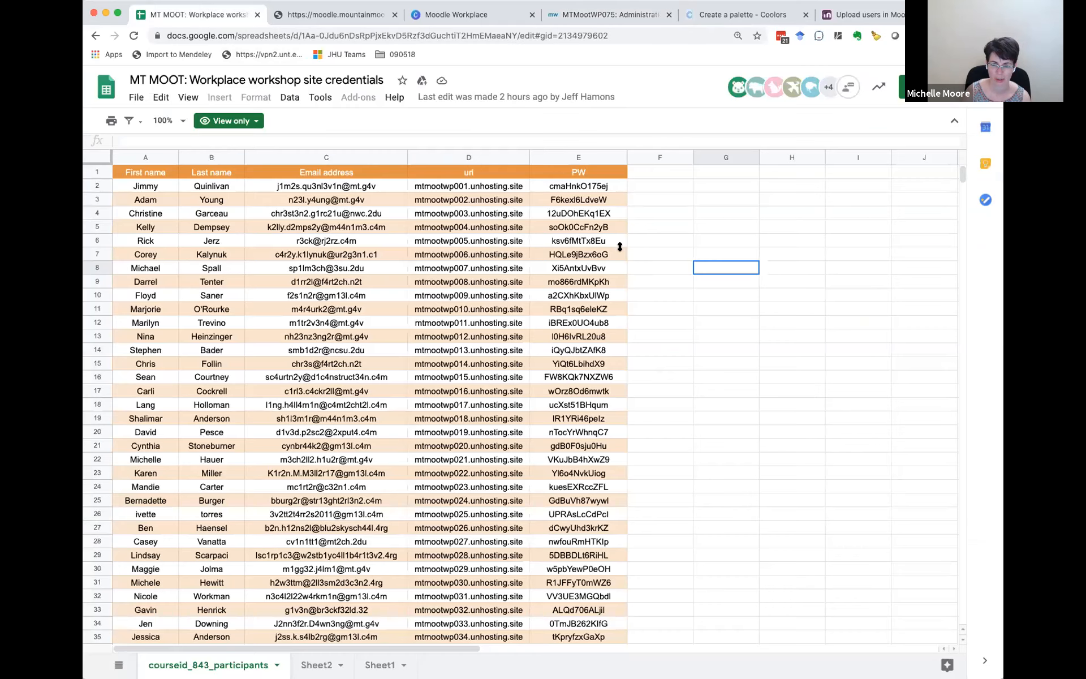
pyautogui.click(654, 171)
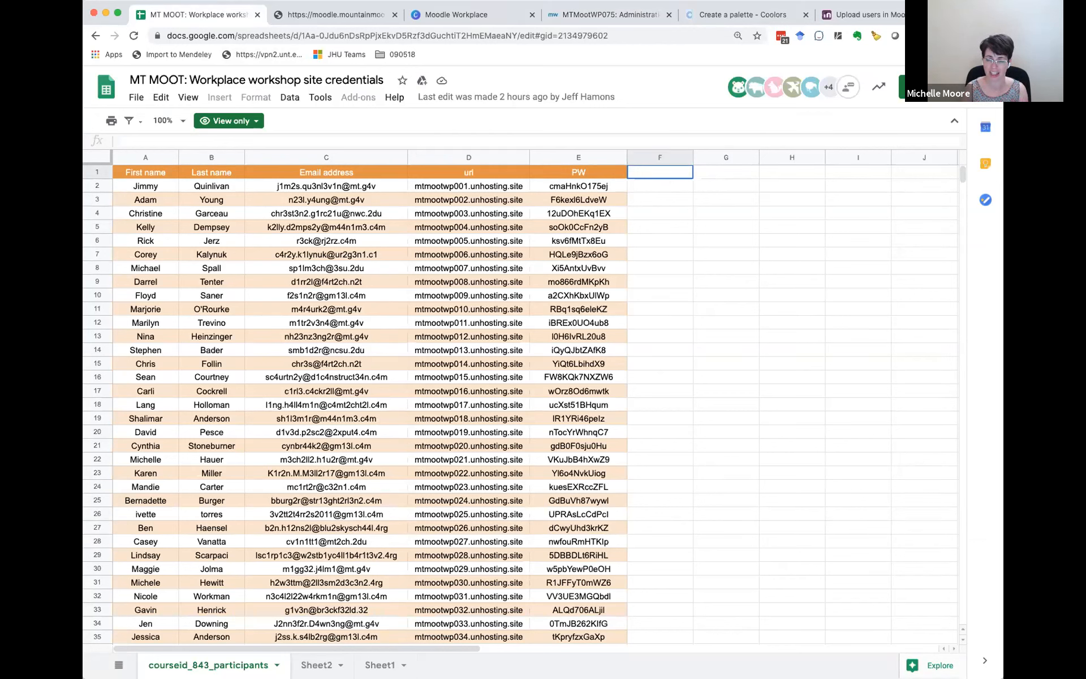
pyautogui.click(619, 14)
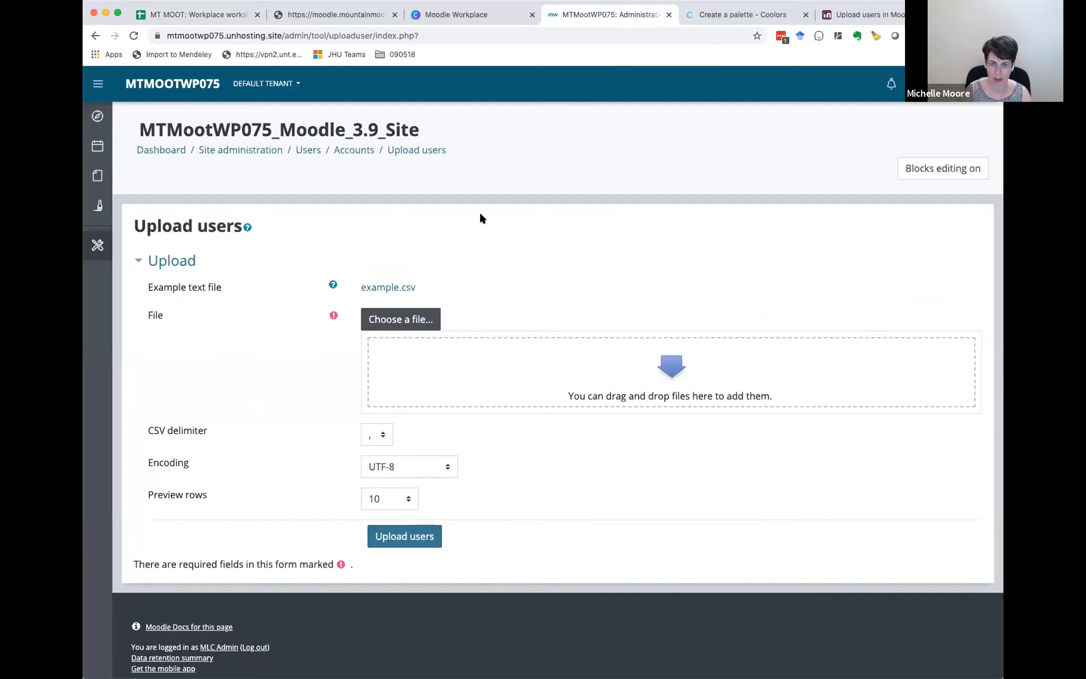
# Step: Open Tenant 1's user list from the Manage tenants page
pyautogui.click(951, 84)
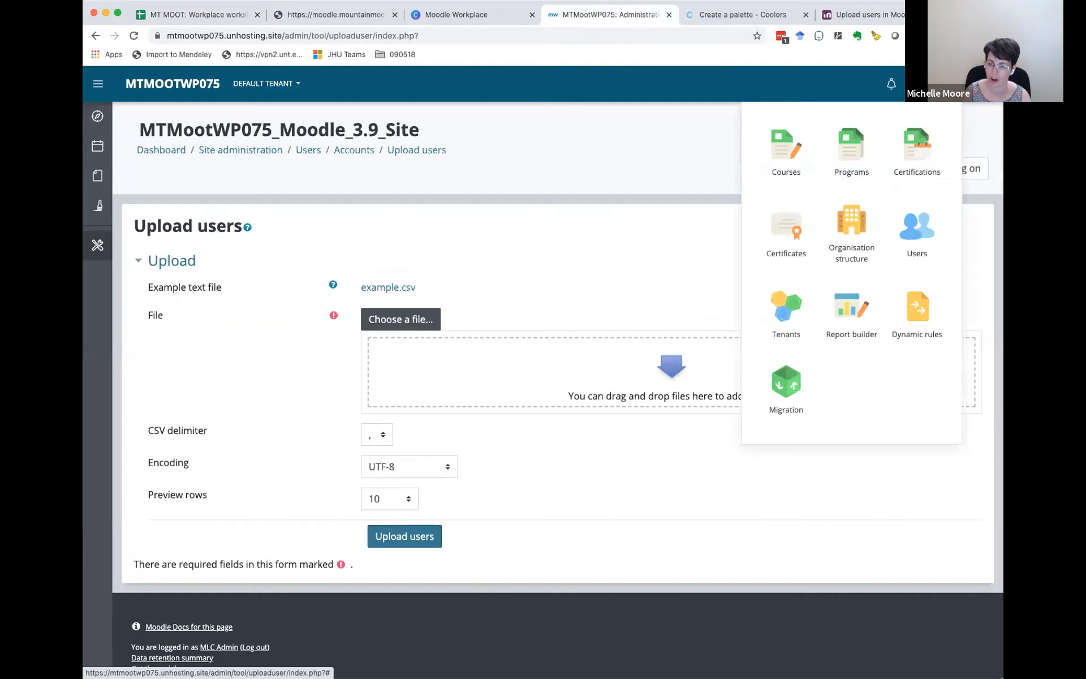
pyautogui.click(784, 309)
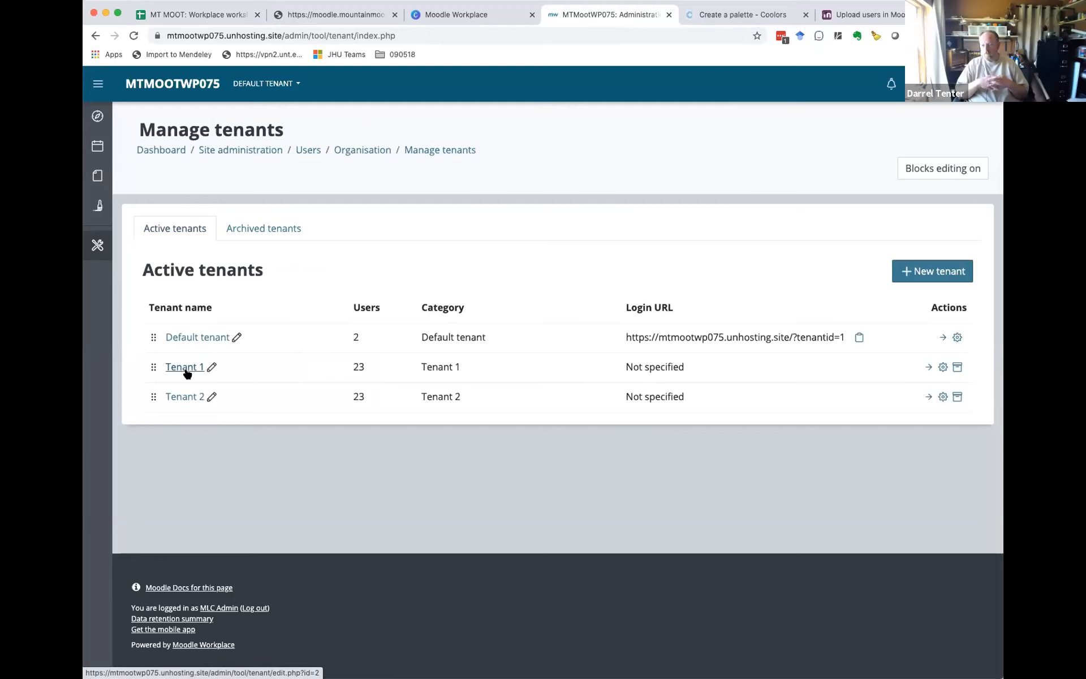
pyautogui.click(928, 368)
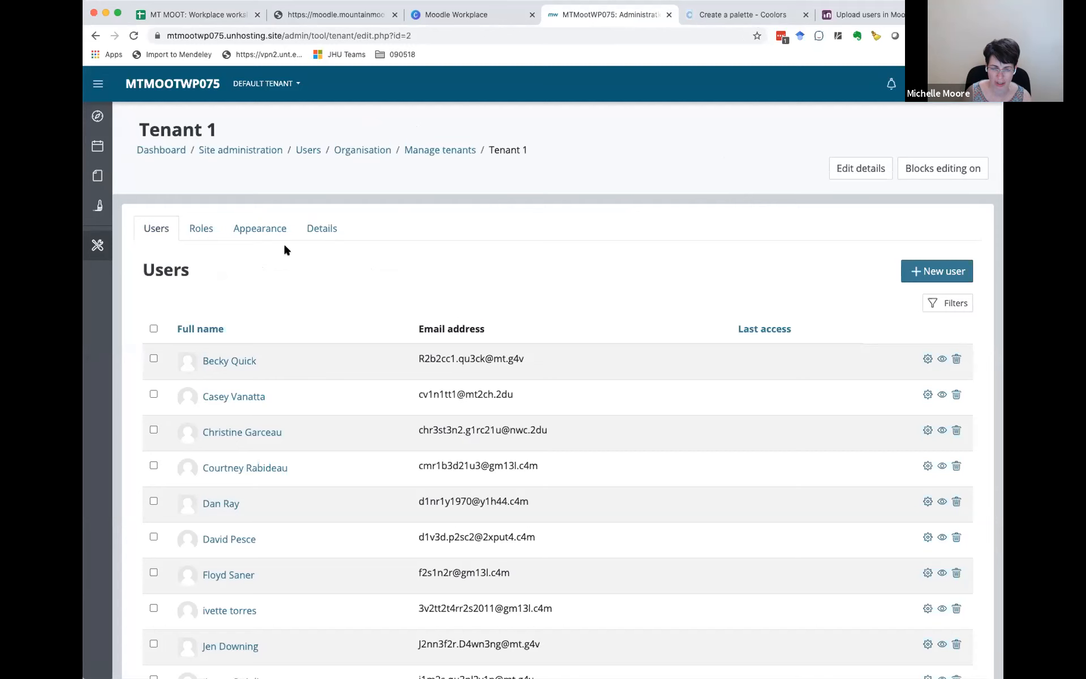
# Step: Move the second, fourth, sixth and ninth users in Tenant 1's list to Tenant 2, confirming the allocation
pyautogui.scroll(-3, 262, 242)
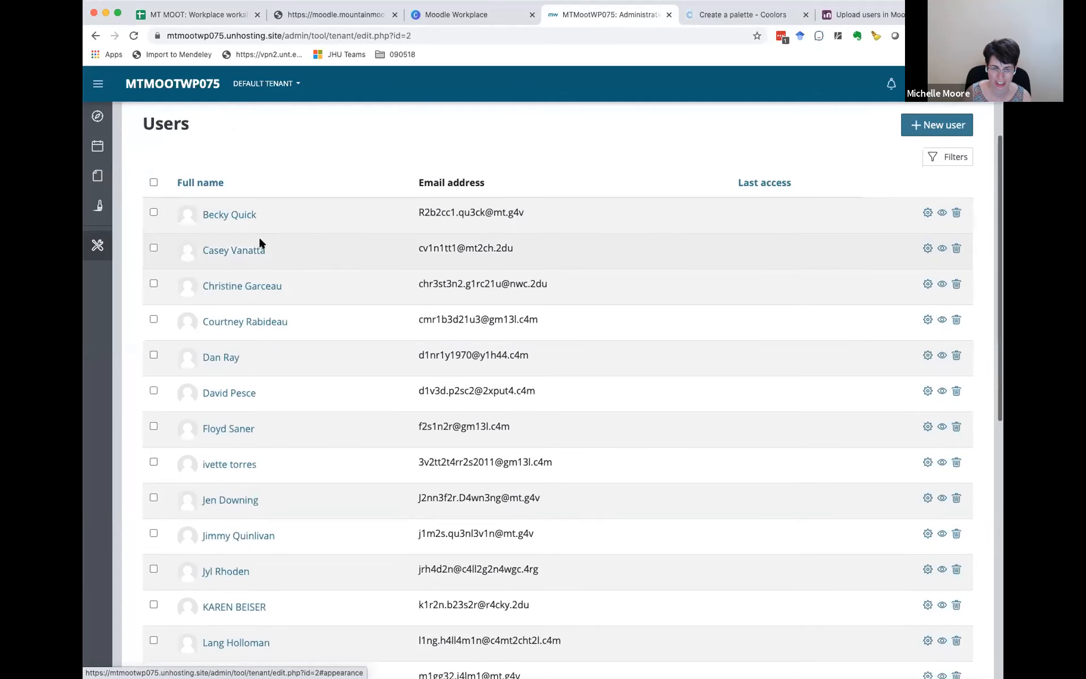
pyautogui.click(153, 248)
pyautogui.click(153, 318)
pyautogui.click(153, 390)
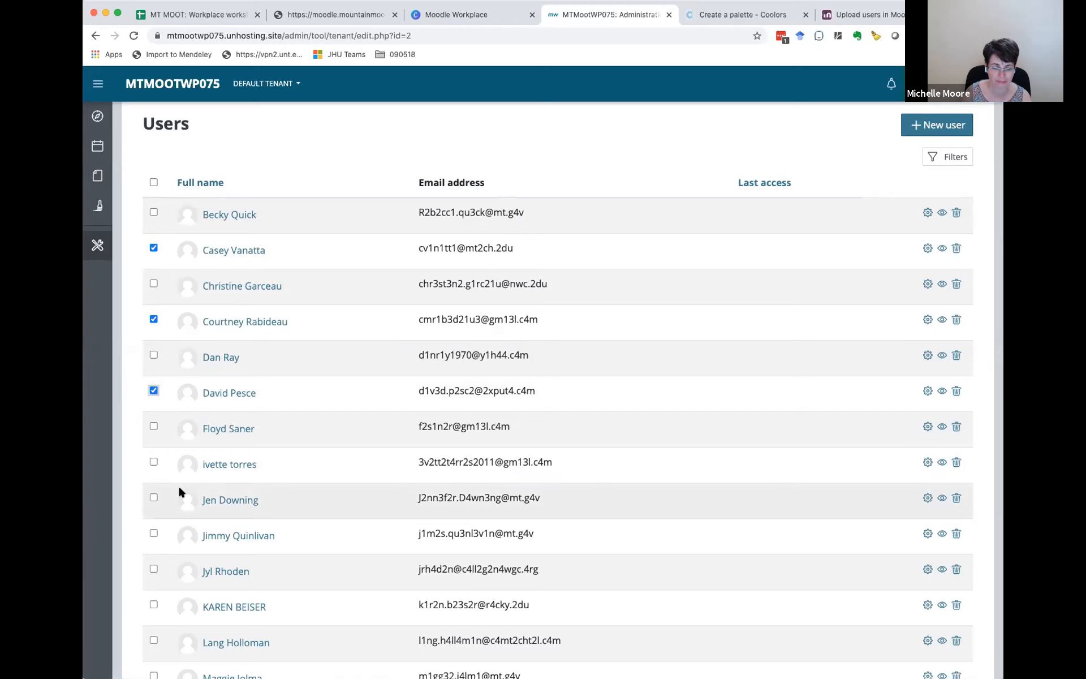
pyautogui.click(153, 498)
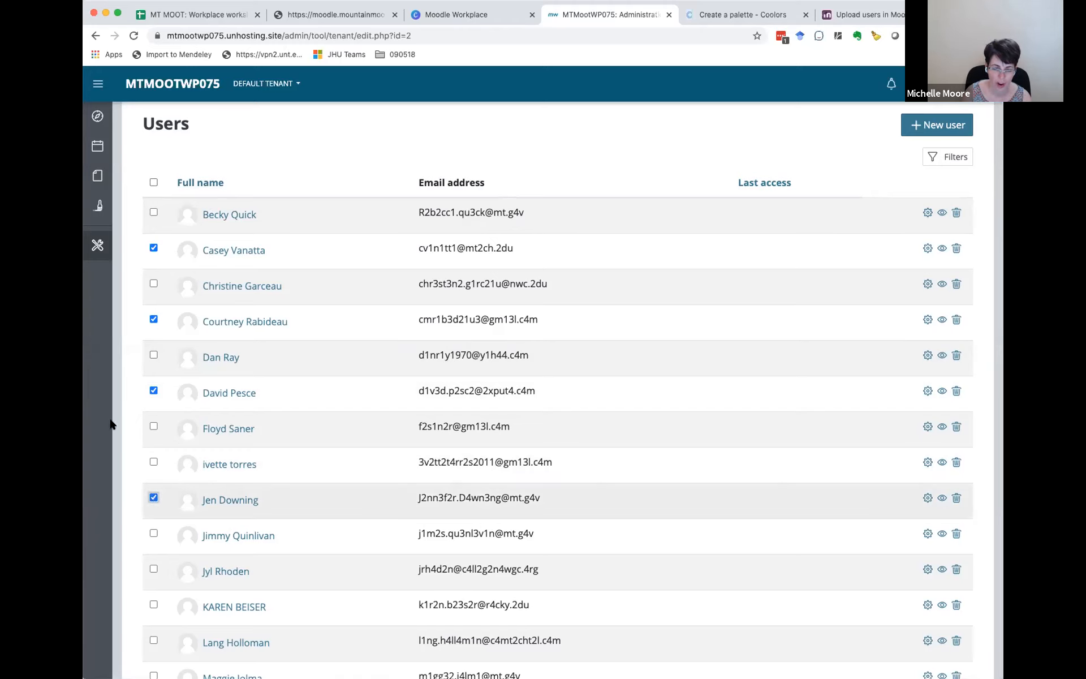
pyautogui.scroll(-10, 283, 516)
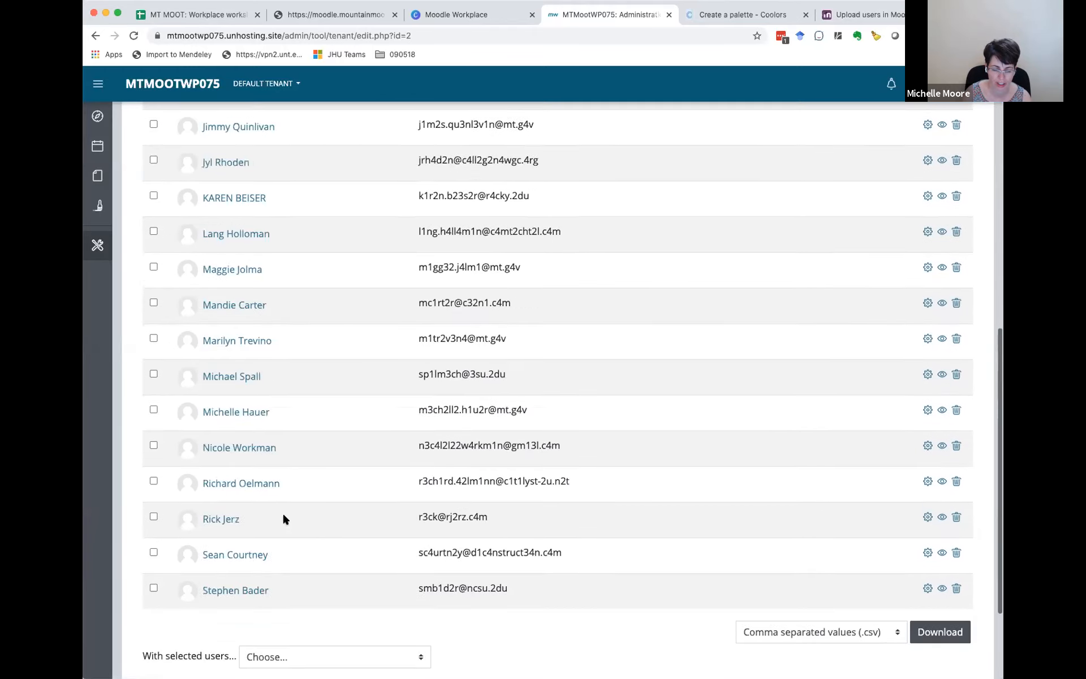
pyautogui.click(276, 518)
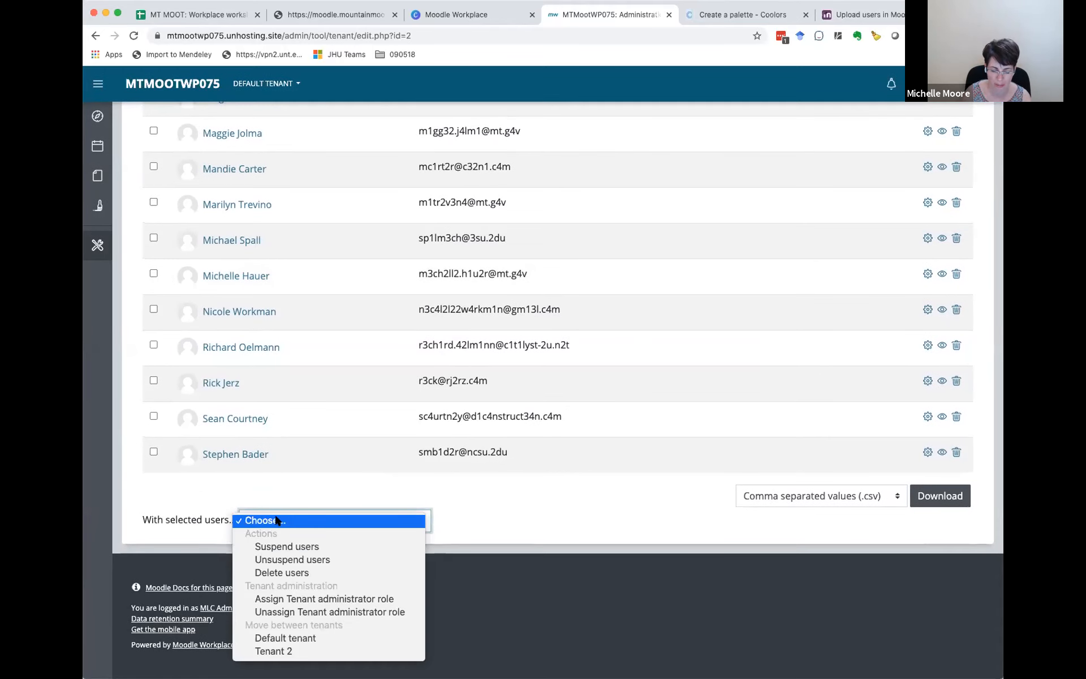
pyautogui.click(286, 651)
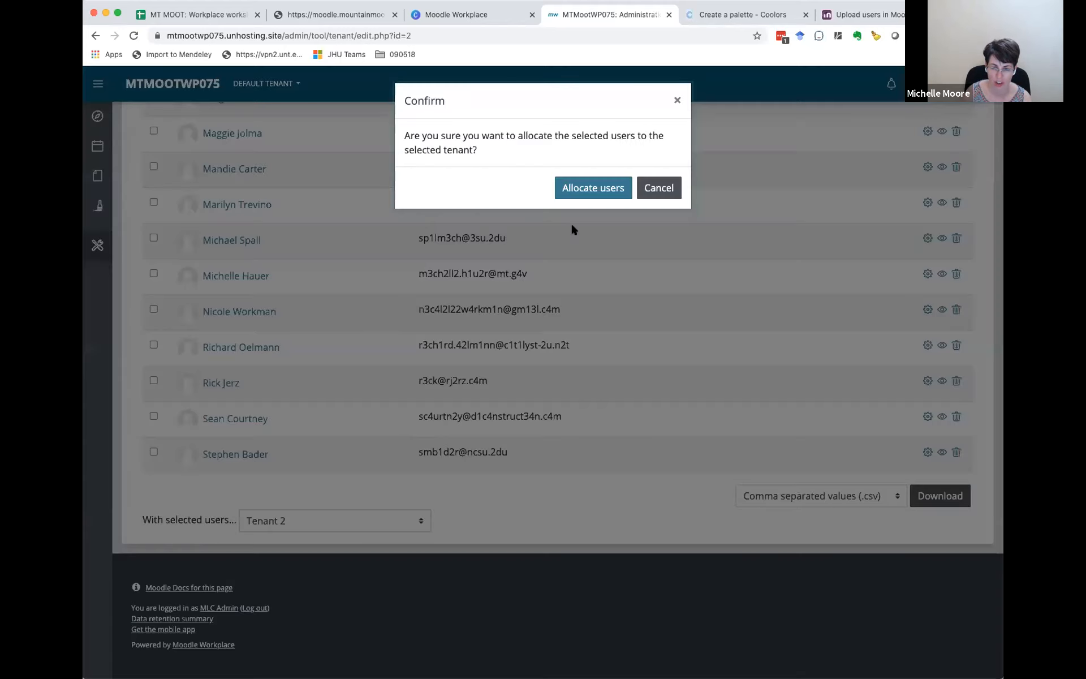
pyautogui.click(598, 187)
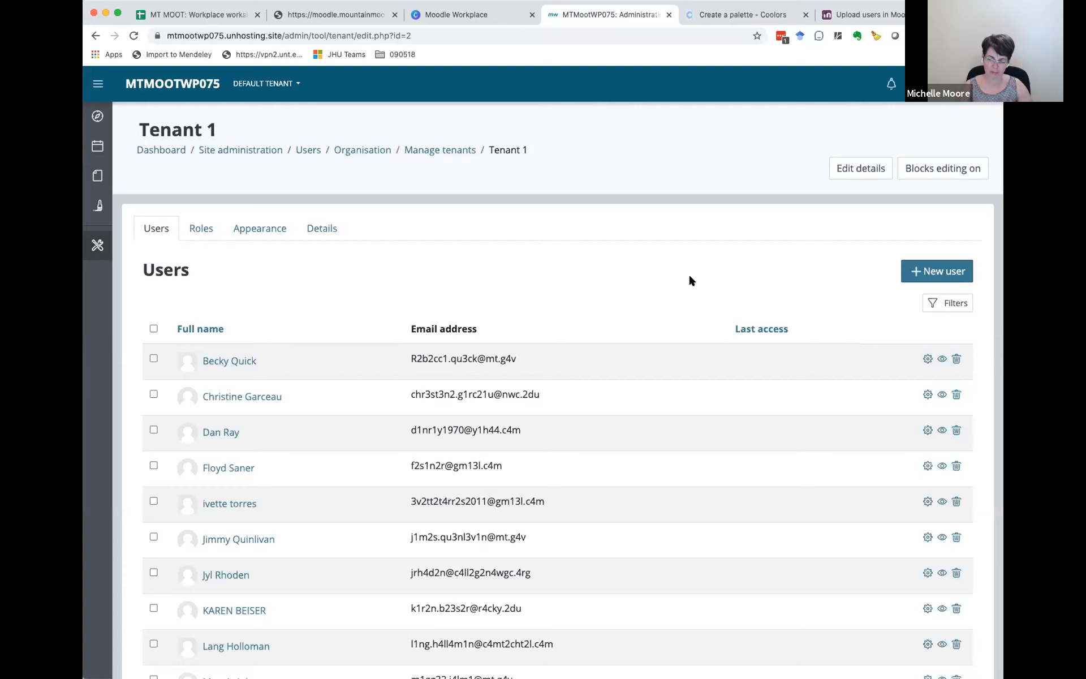
# Step: Review the New user form for Tenant 1 down to its last section and close it without saving
pyautogui.click(935, 272)
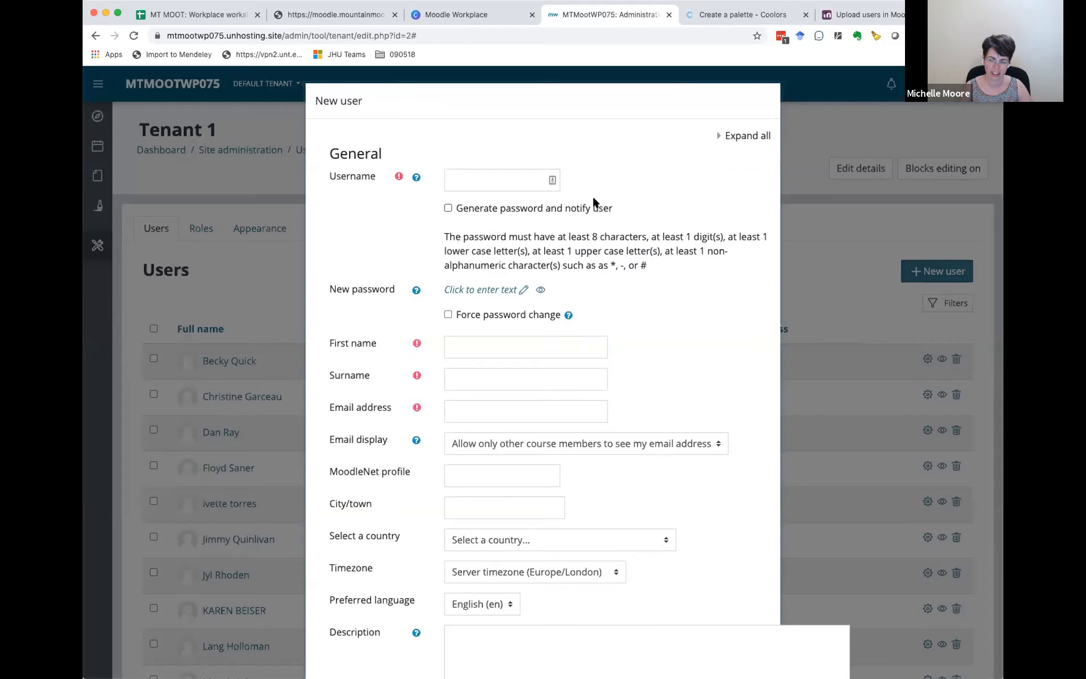
pyautogui.scroll(-10, 687, 260)
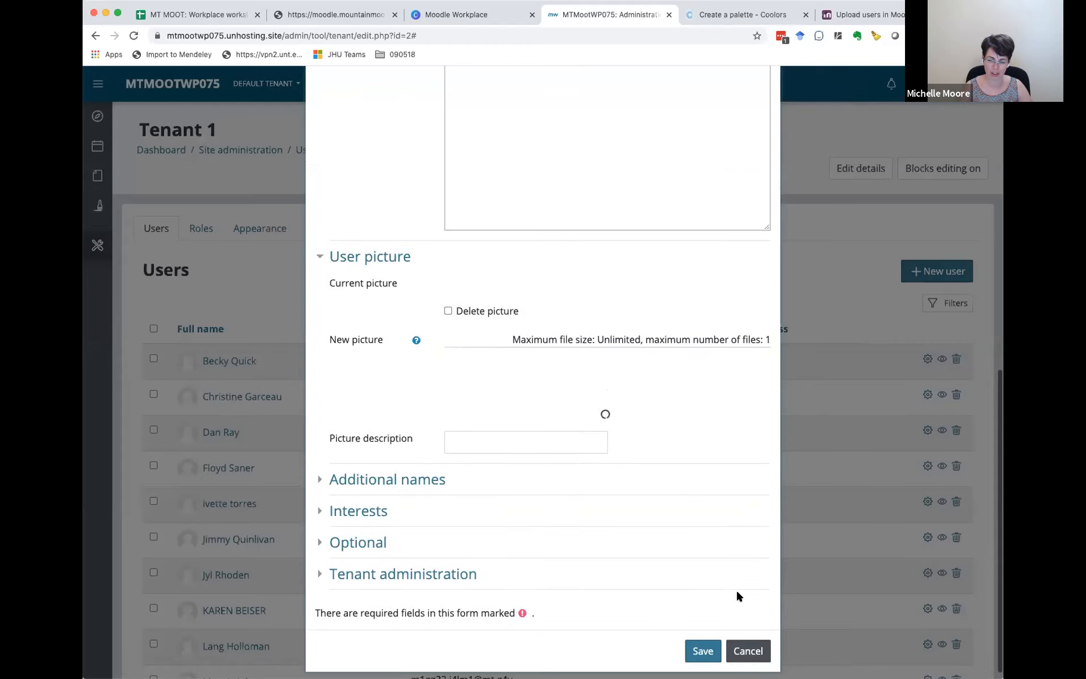
pyautogui.scroll(-2, 749, 572)
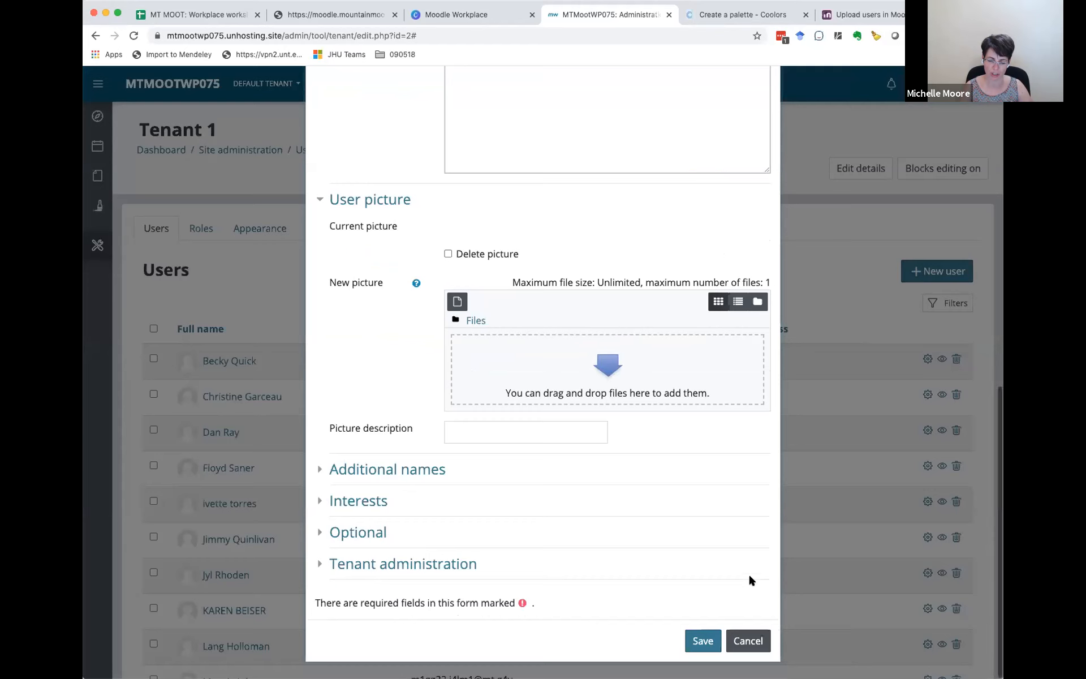
pyautogui.click(744, 639)
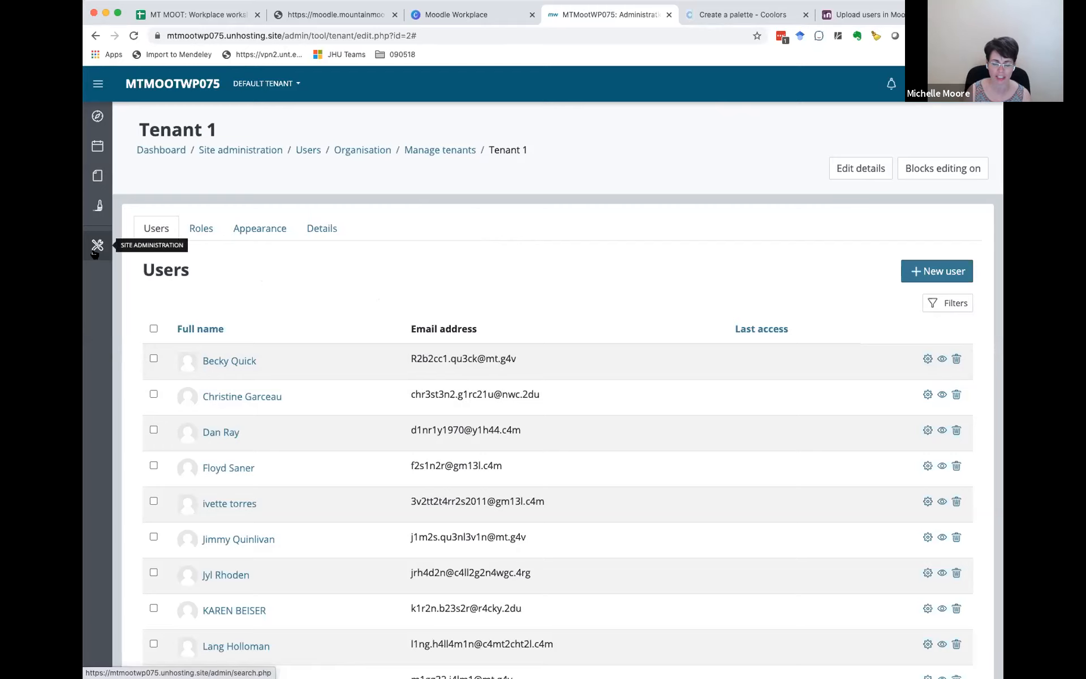
# Step: Open the Site administration page and look over the shortcuts in the Workplace launcher
pyautogui.click(97, 248)
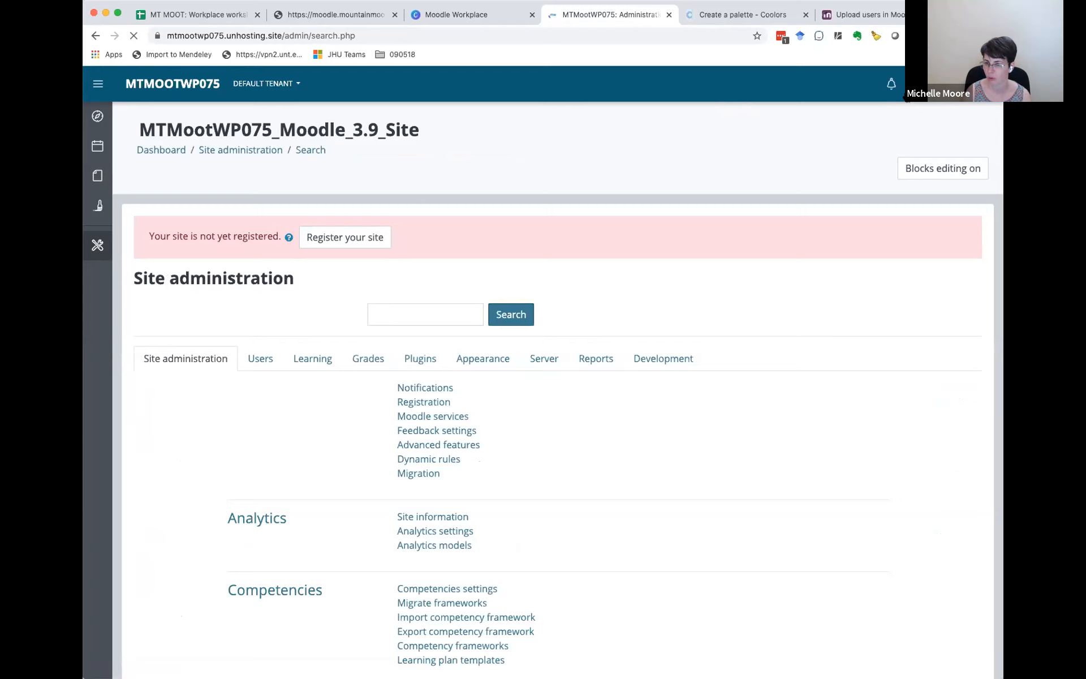
pyautogui.click(951, 84)
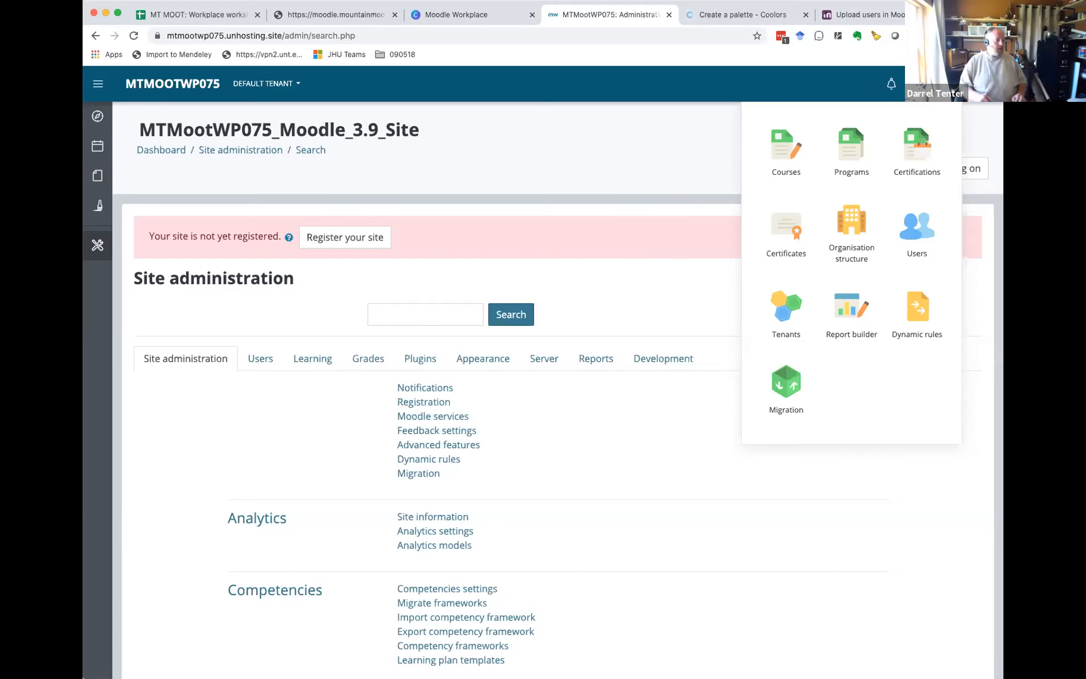
pyautogui.click(656, 150)
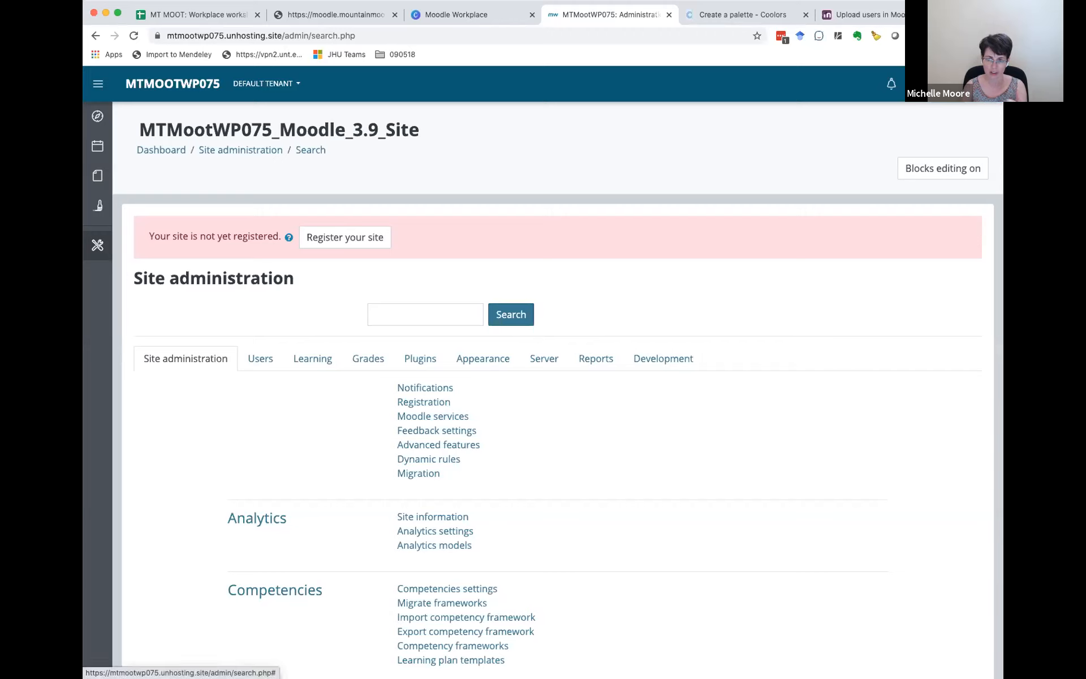
# Step: Open the site-wide list of users from the Workplace launcher and look through its first page
pyautogui.click(947, 83)
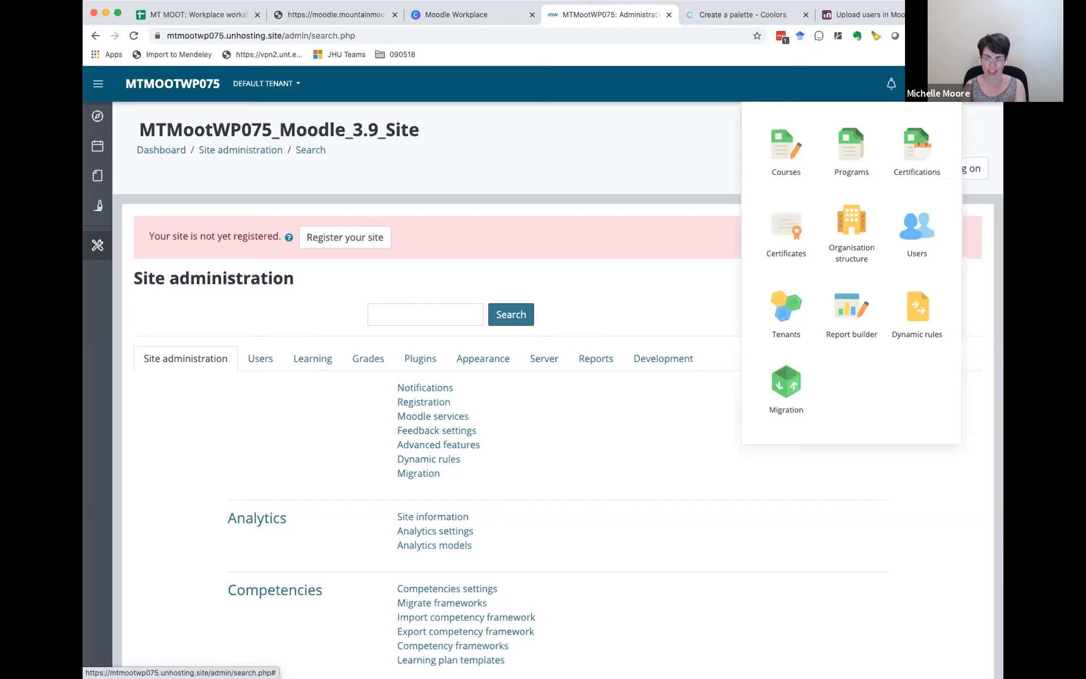
pyautogui.click(911, 236)
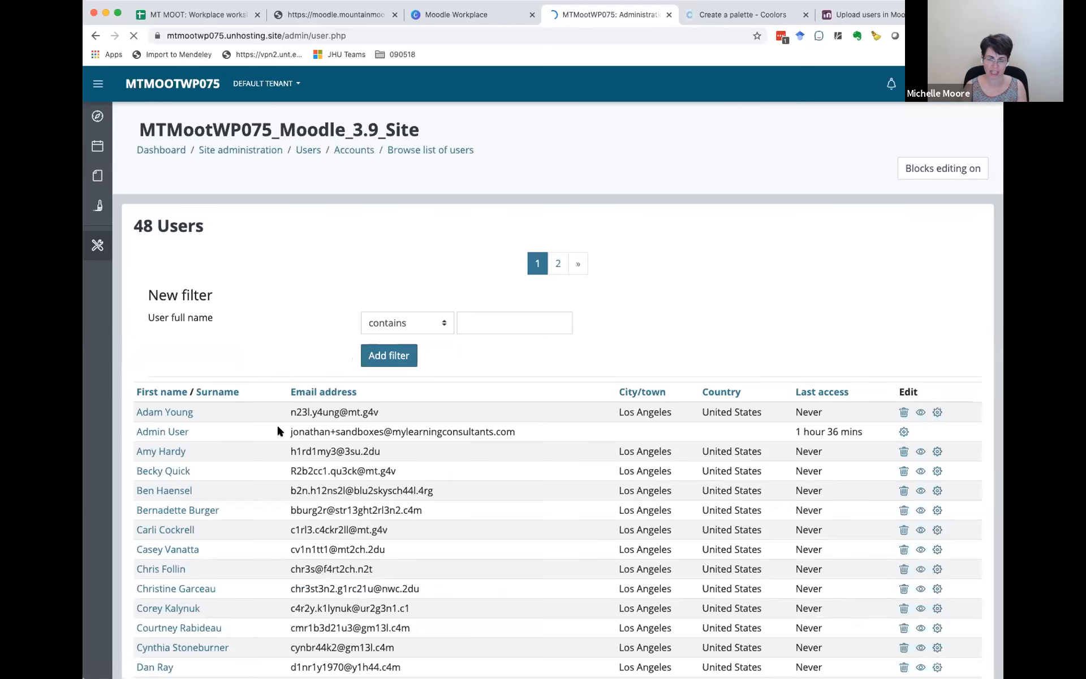
pyautogui.scroll(-10, 277, 430)
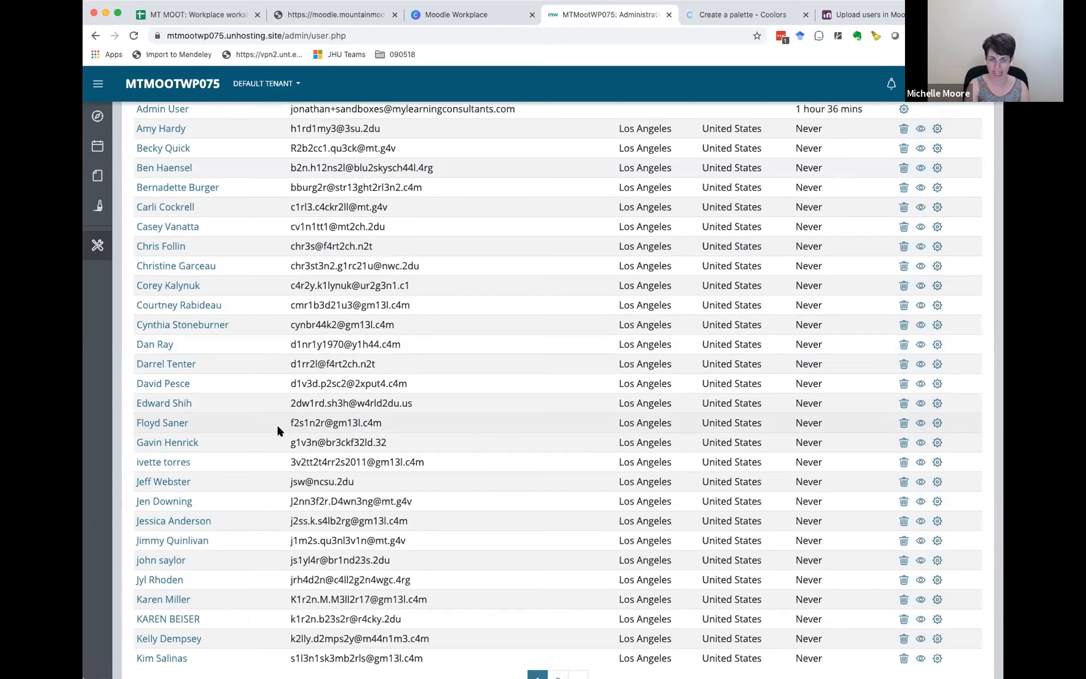
pyautogui.scroll(6, 277, 424)
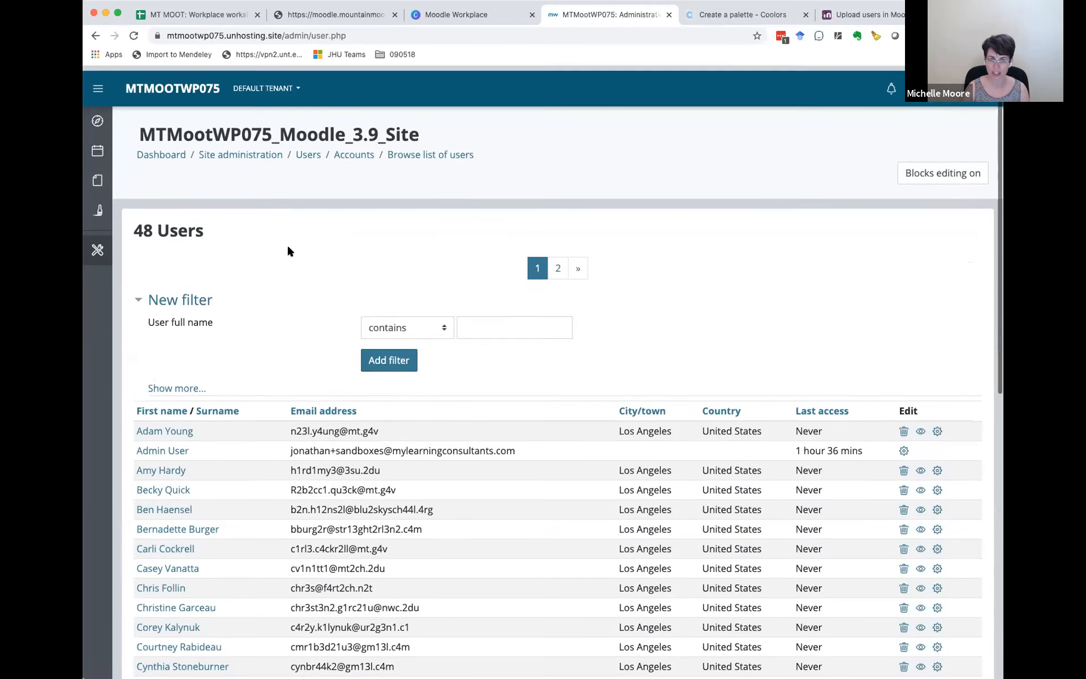
# Step: Open the Manage tenants page and close the Coolors palette page in the browser
pyautogui.click(914, 84)
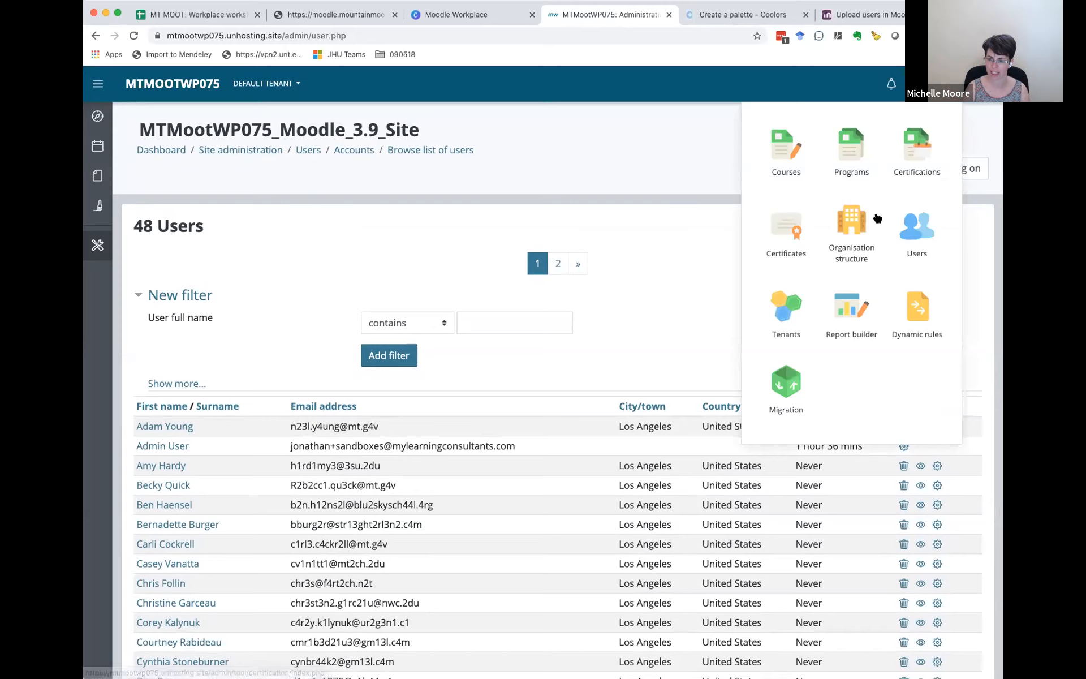
pyautogui.click(784, 314)
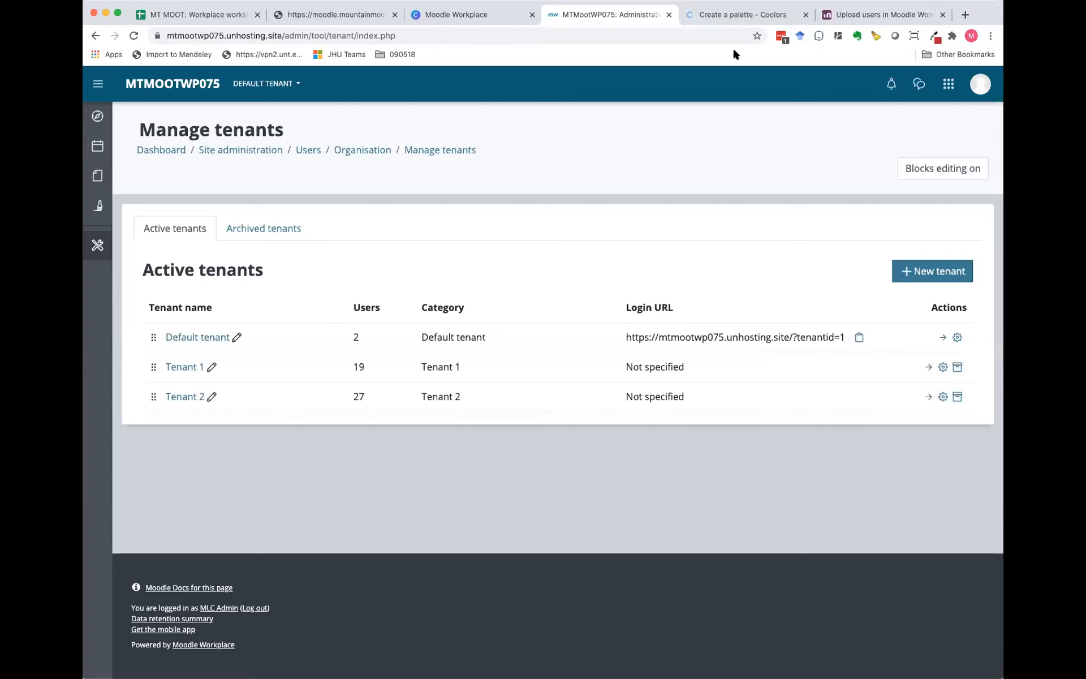
pyautogui.click(805, 14)
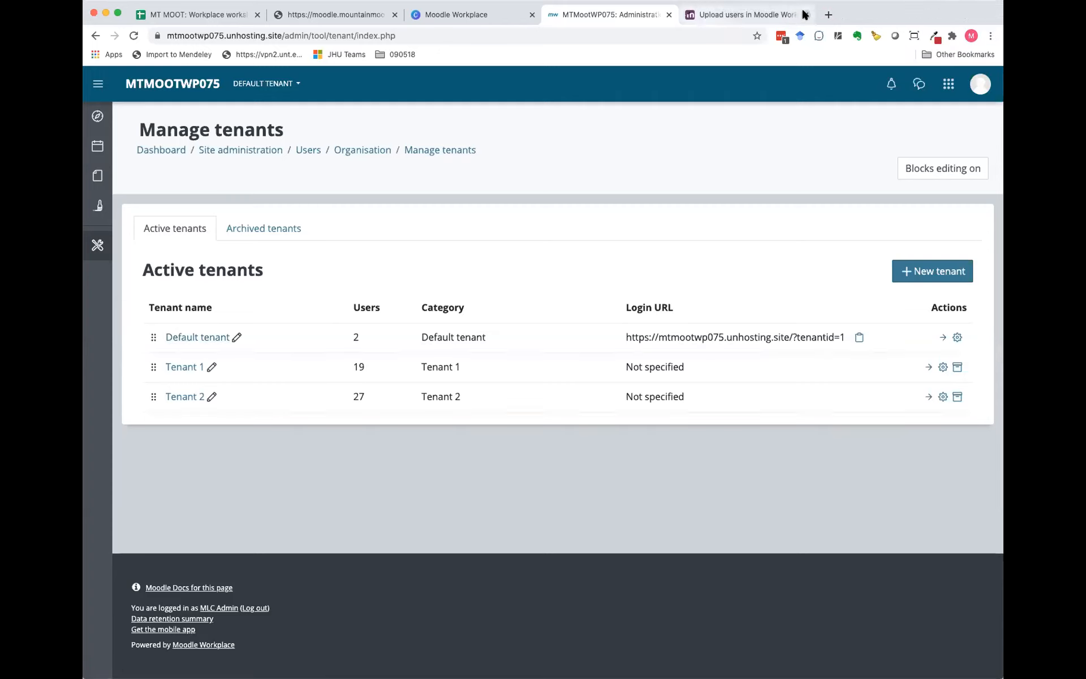
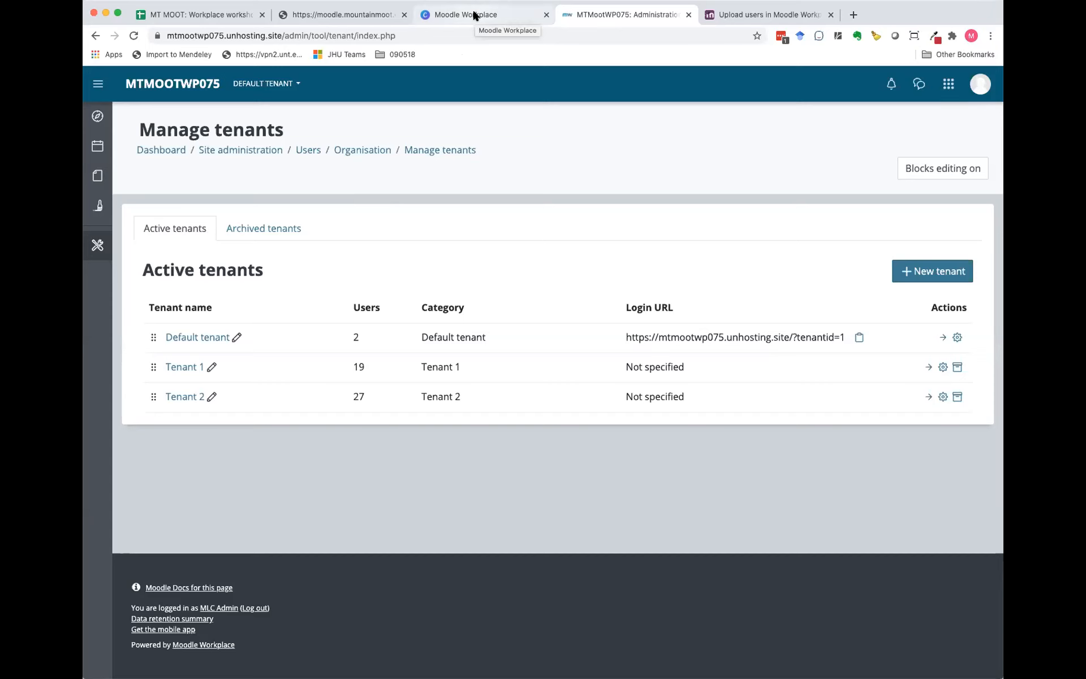
# Step: Switch to the Moodle Workplace slides in Canva and advance to the Organization Structure slide
pyautogui.click(473, 12)
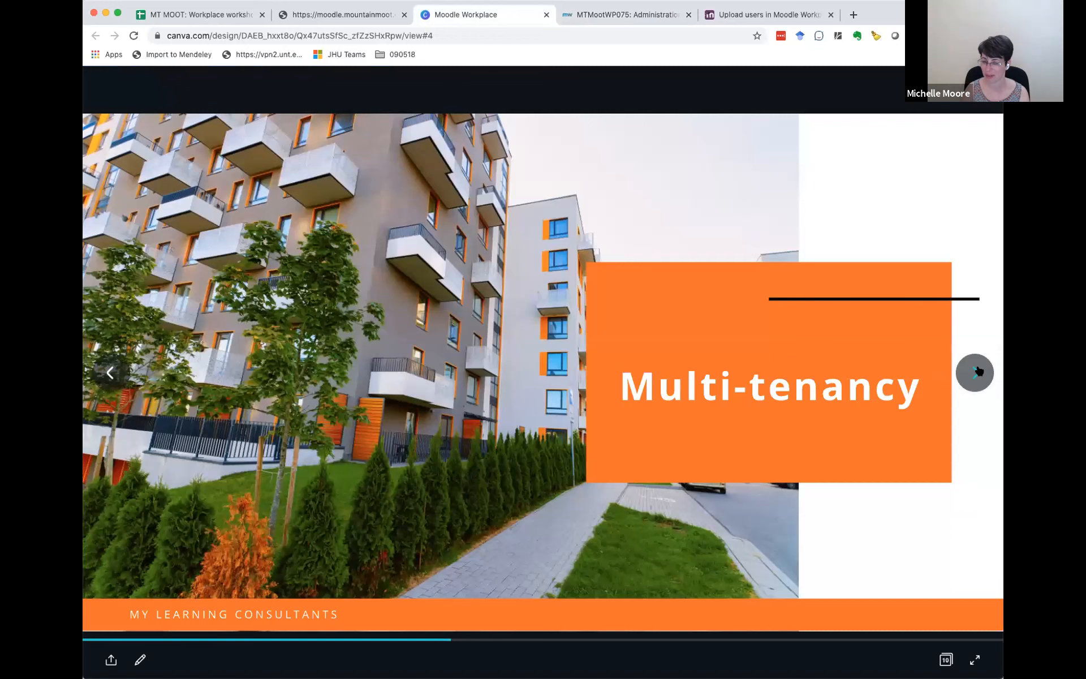
pyautogui.click(978, 372)
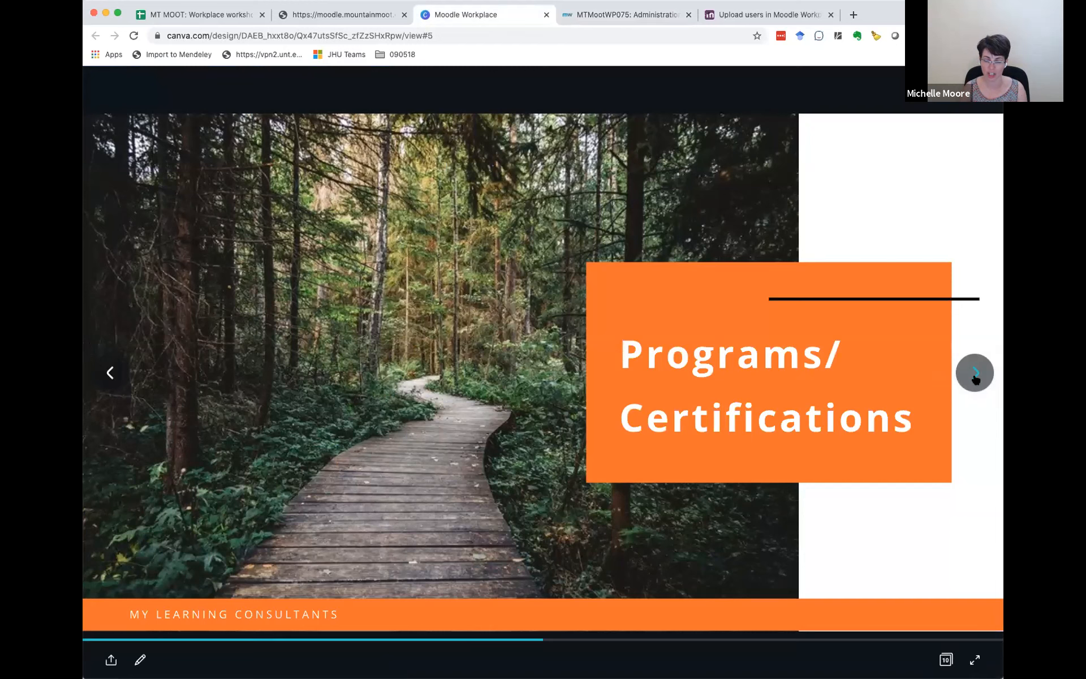
pyautogui.click(975, 375)
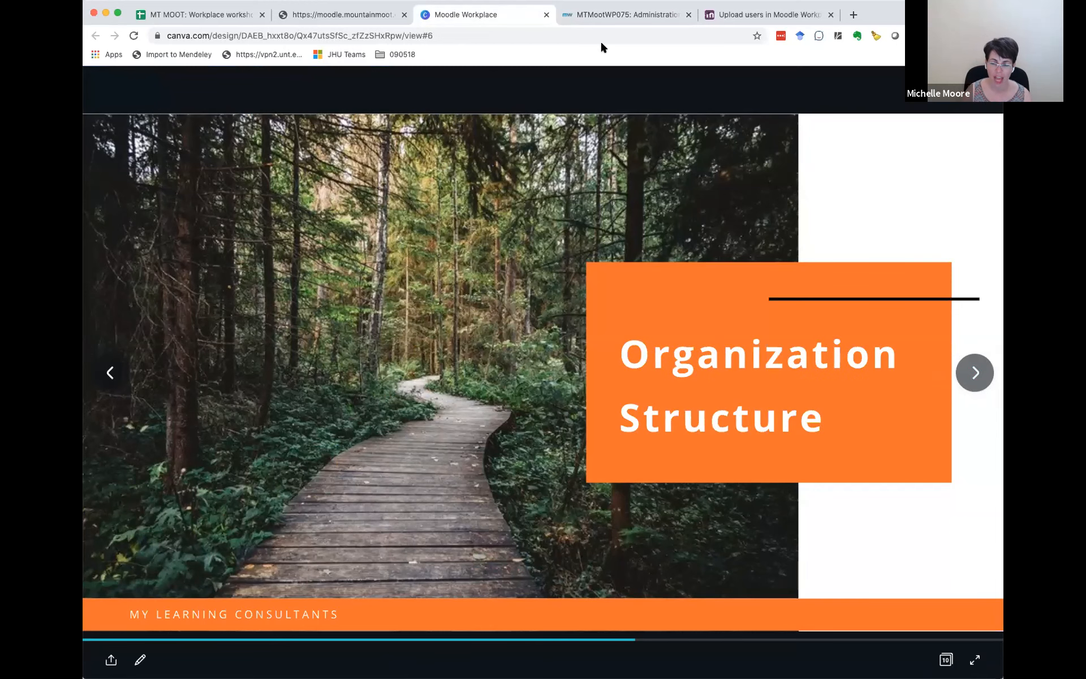
# Step: Return to the MTMootWP075 site, open its Organisation structure page and look over the department and position frameworks
pyautogui.click(594, 11)
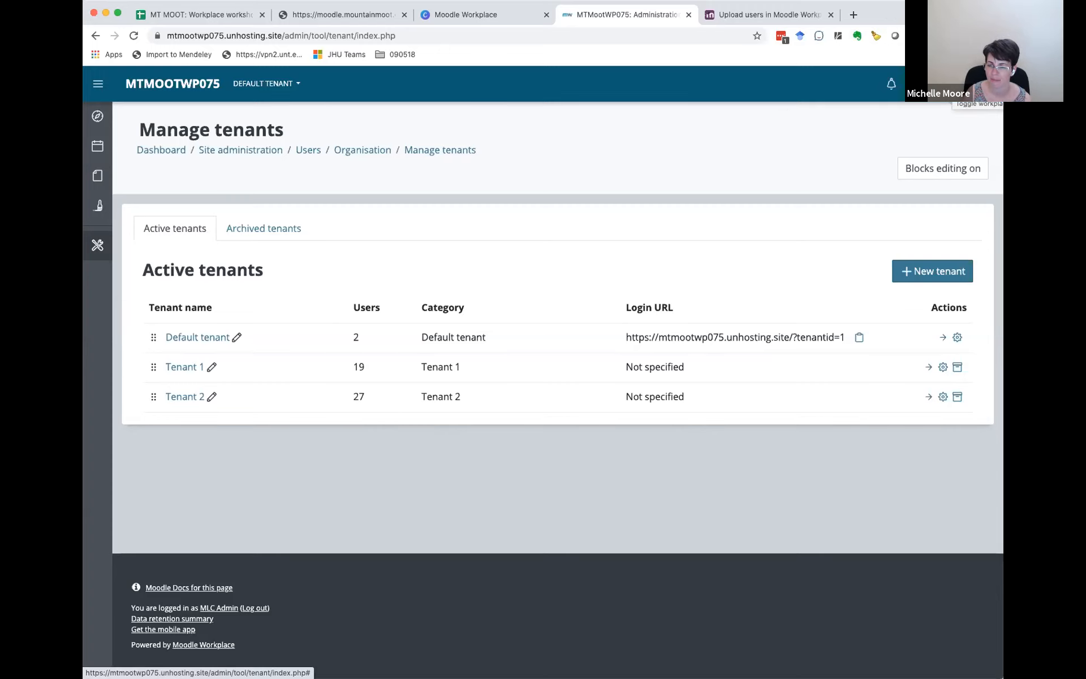
pyautogui.click(987, 84)
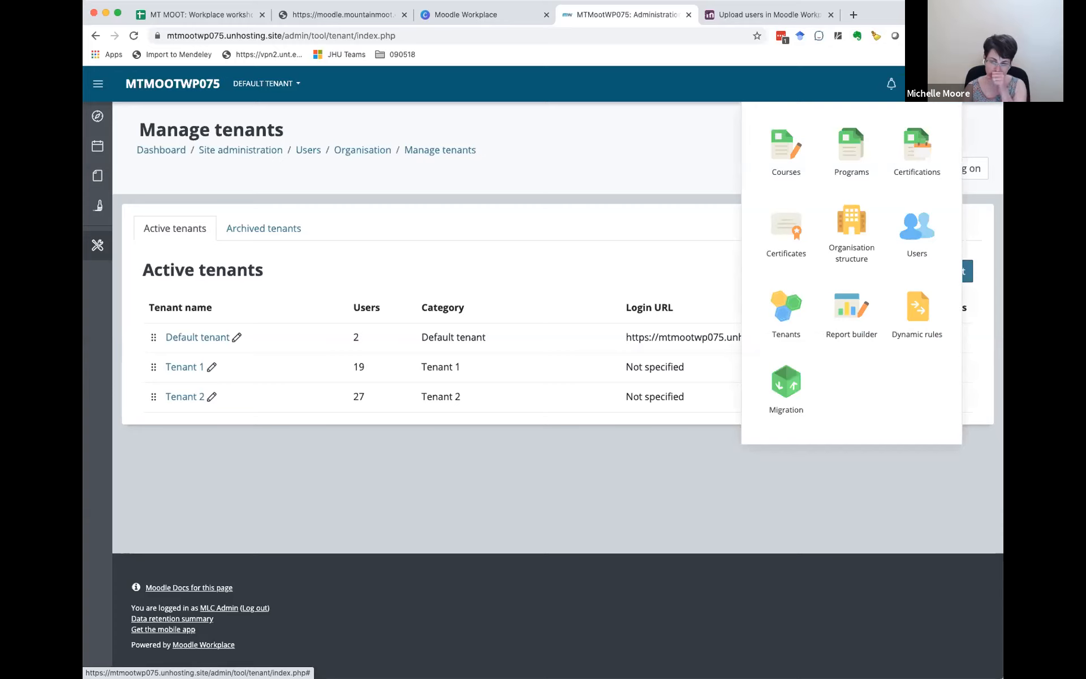
pyautogui.click(854, 220)
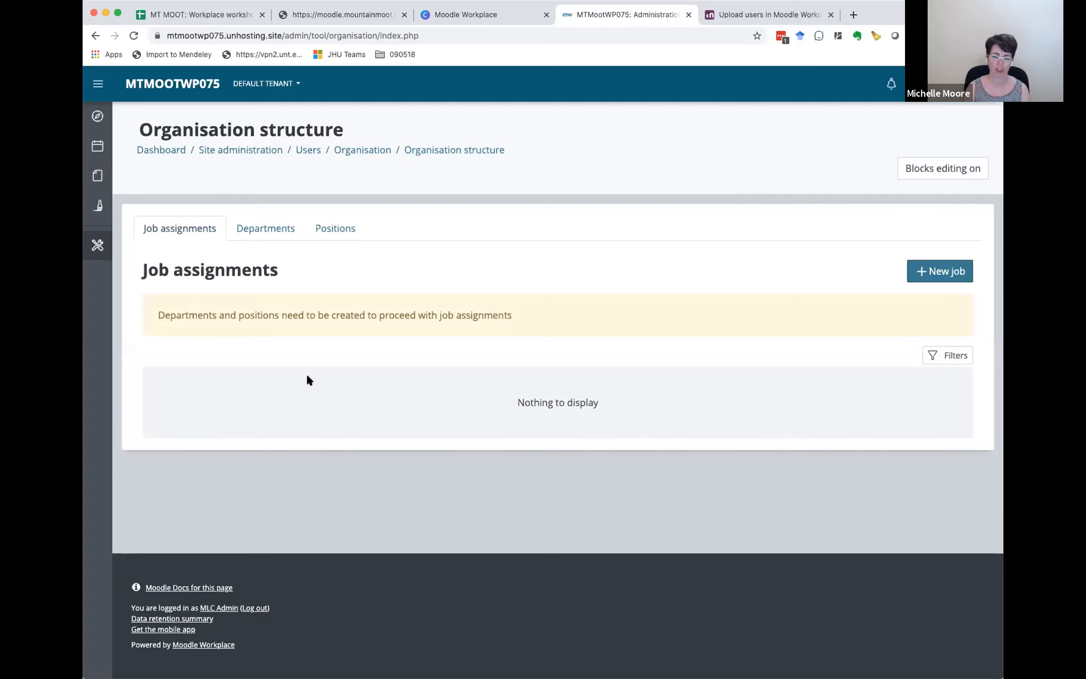
pyautogui.click(287, 228)
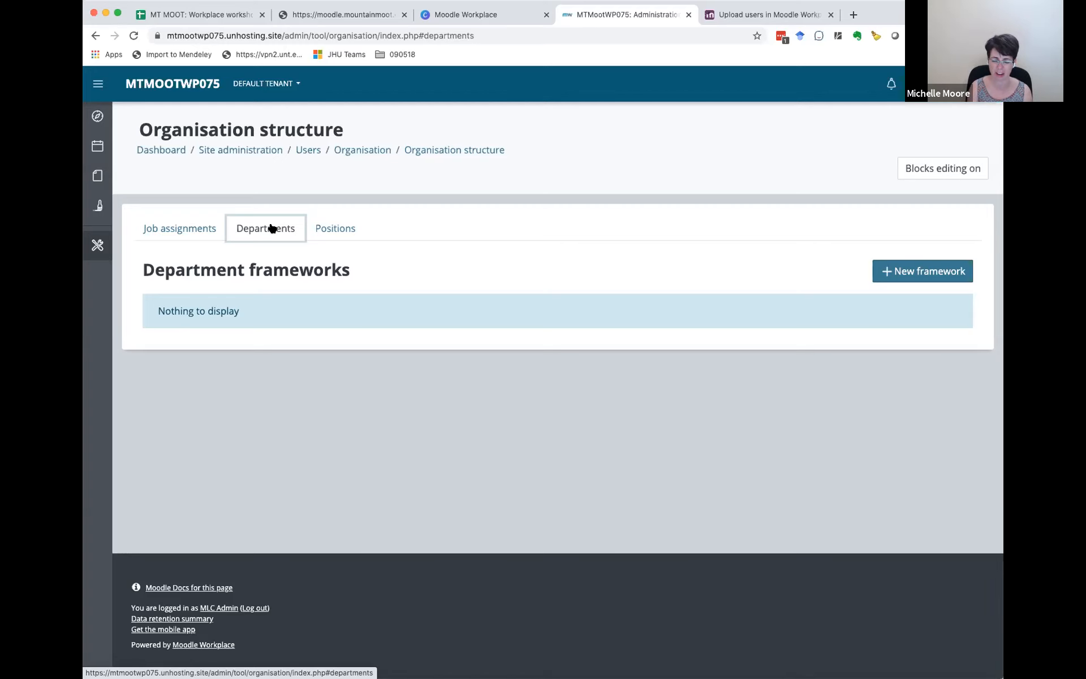
pyautogui.click(338, 228)
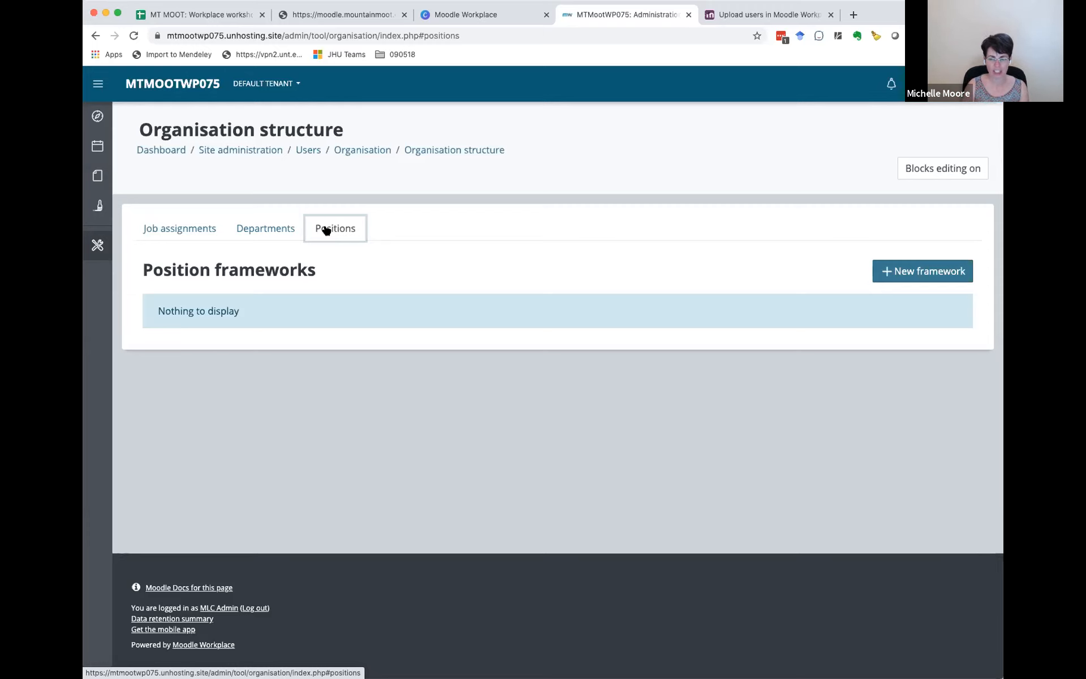
# Step: Open athleticshealthspace.com in a new browser tab and log in with the prefilled credentials
pyautogui.click(854, 15)
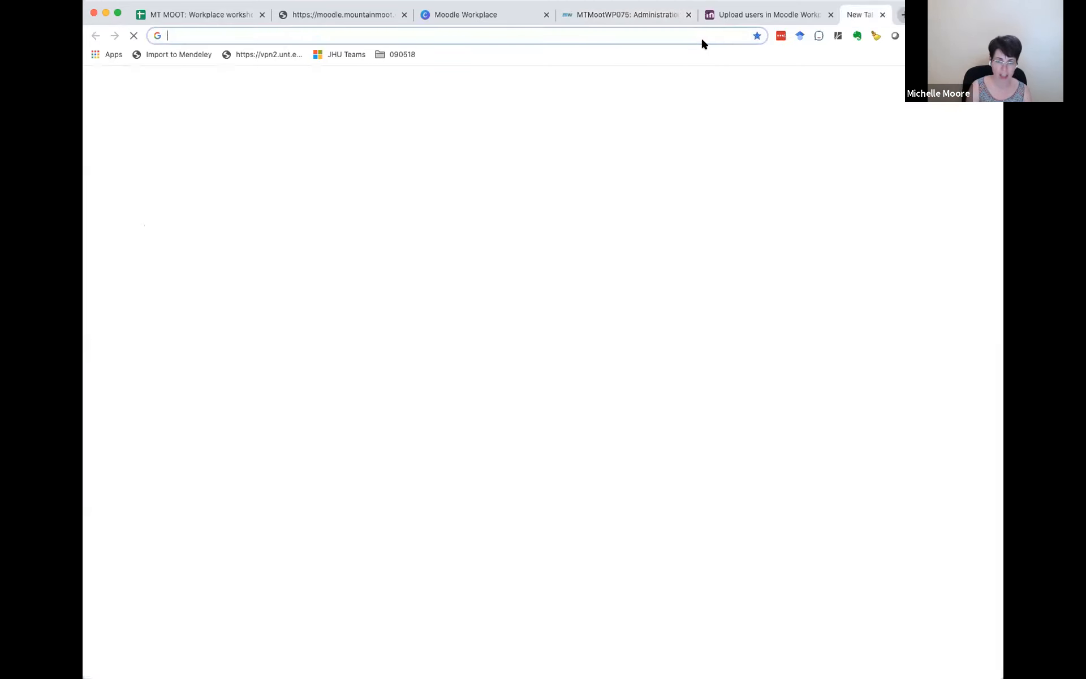
pyautogui.write('athleticshealthspace.com')
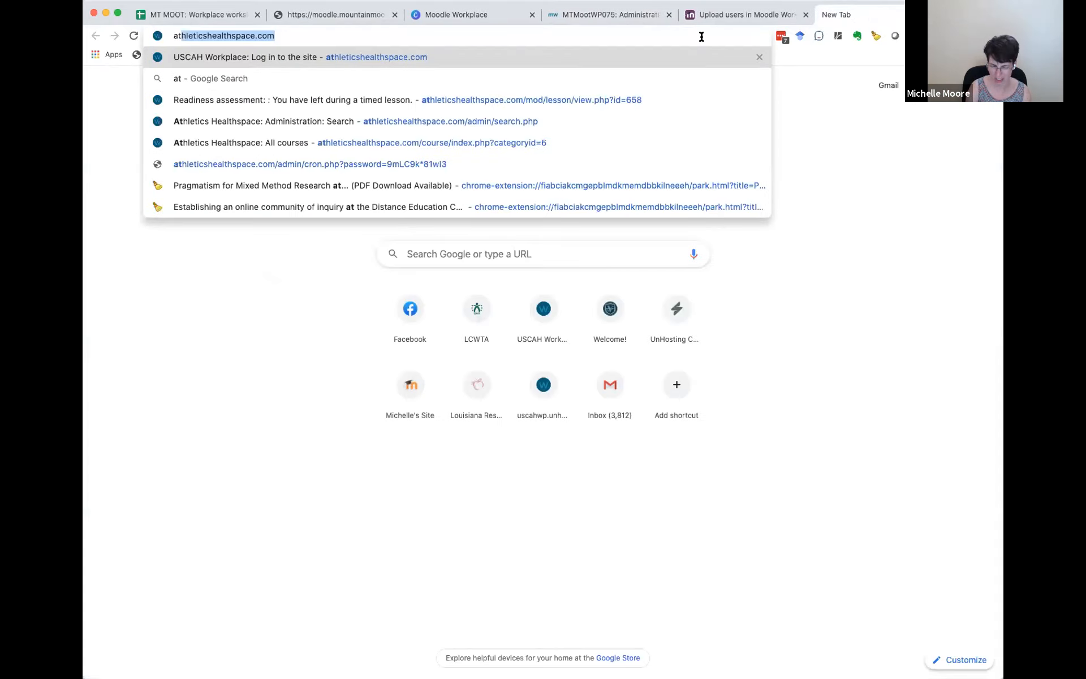
pyautogui.press('Return')
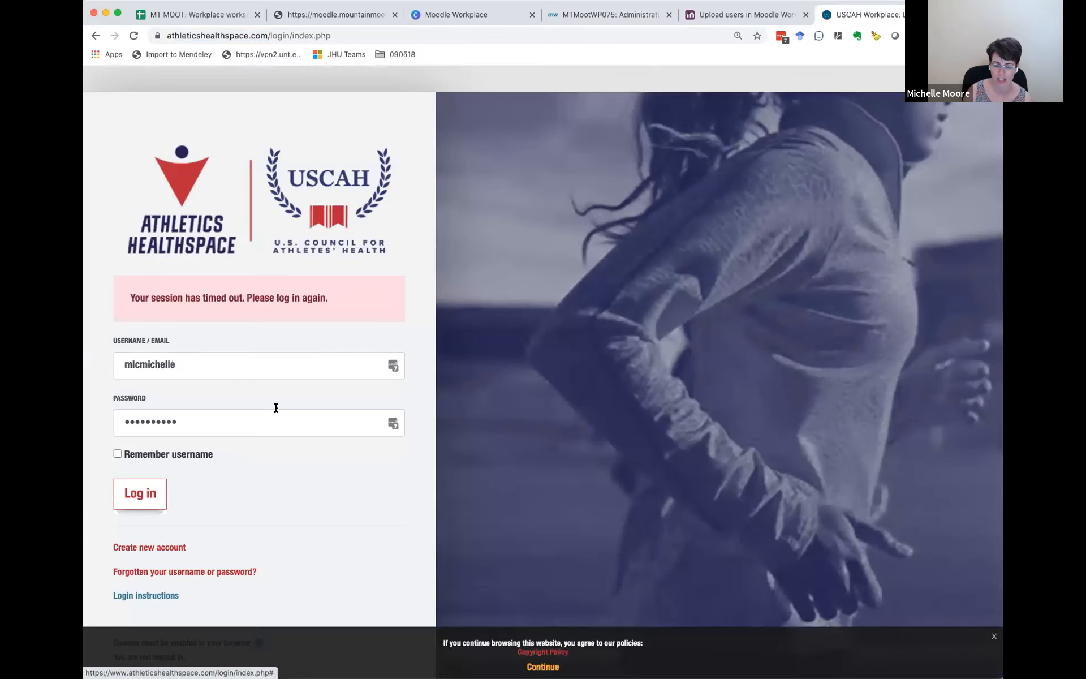
pyautogui.click(141, 496)
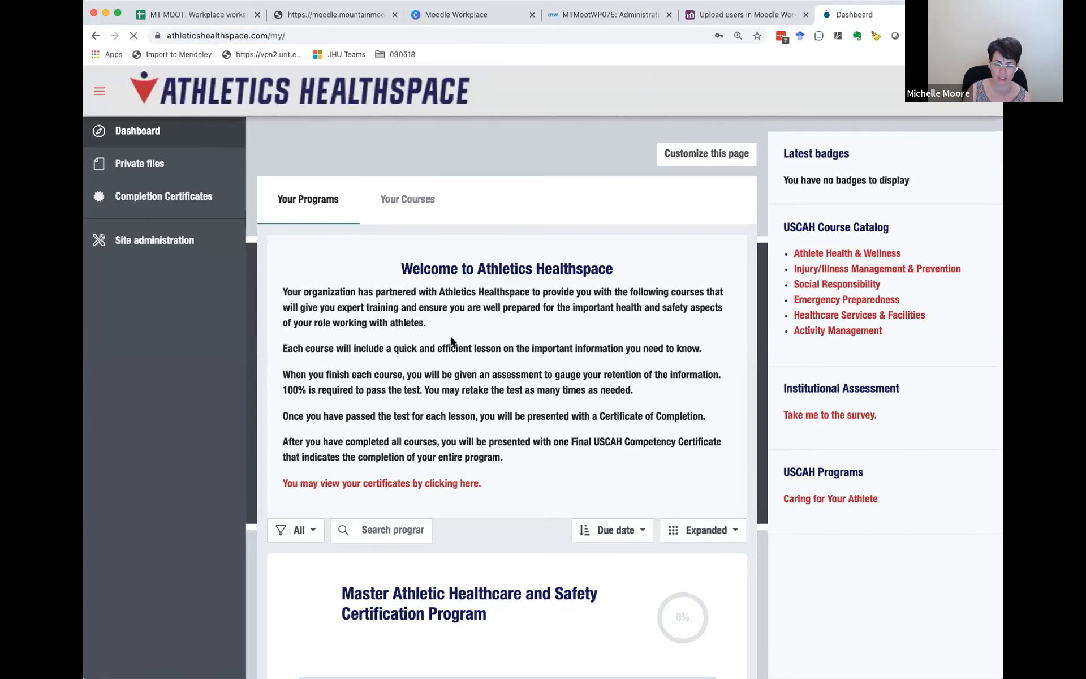
# Step: Collapse the Athletics Healthspace navigation drawer and open the Organization structure page from the Workplace launcher
pyautogui.click(99, 93)
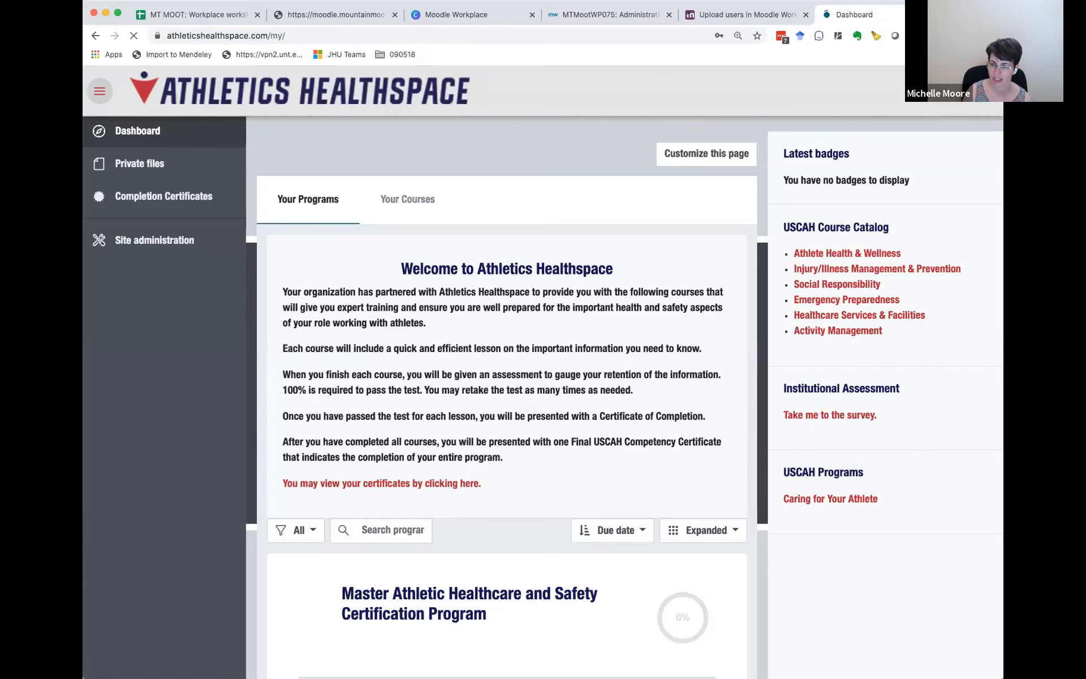
pyautogui.click(944, 92)
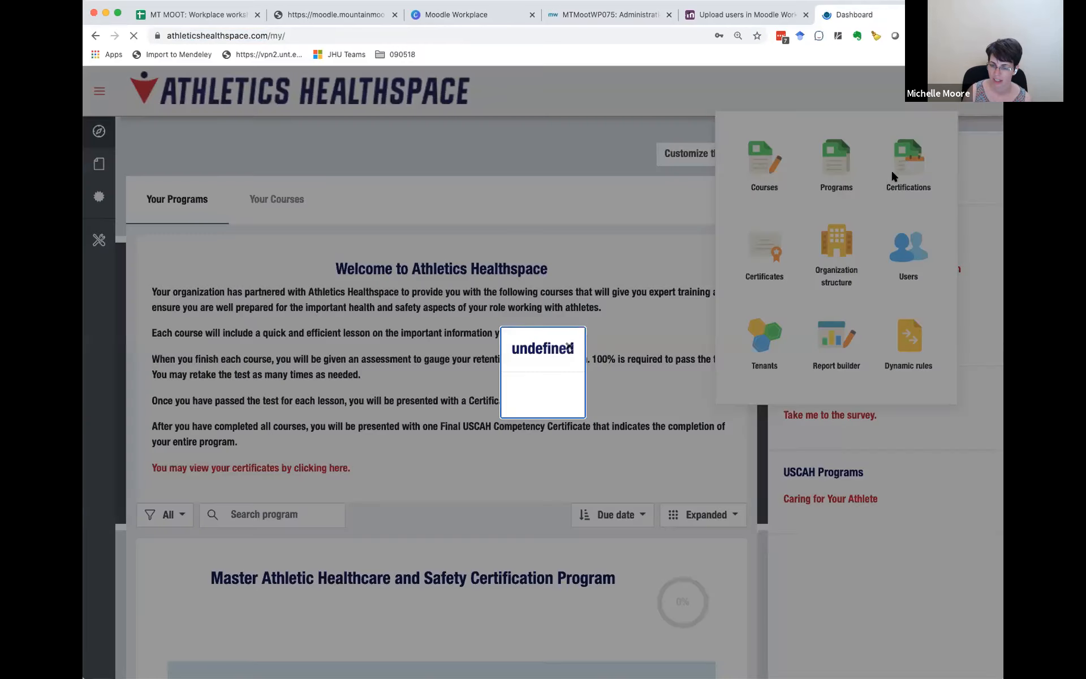
pyautogui.click(570, 346)
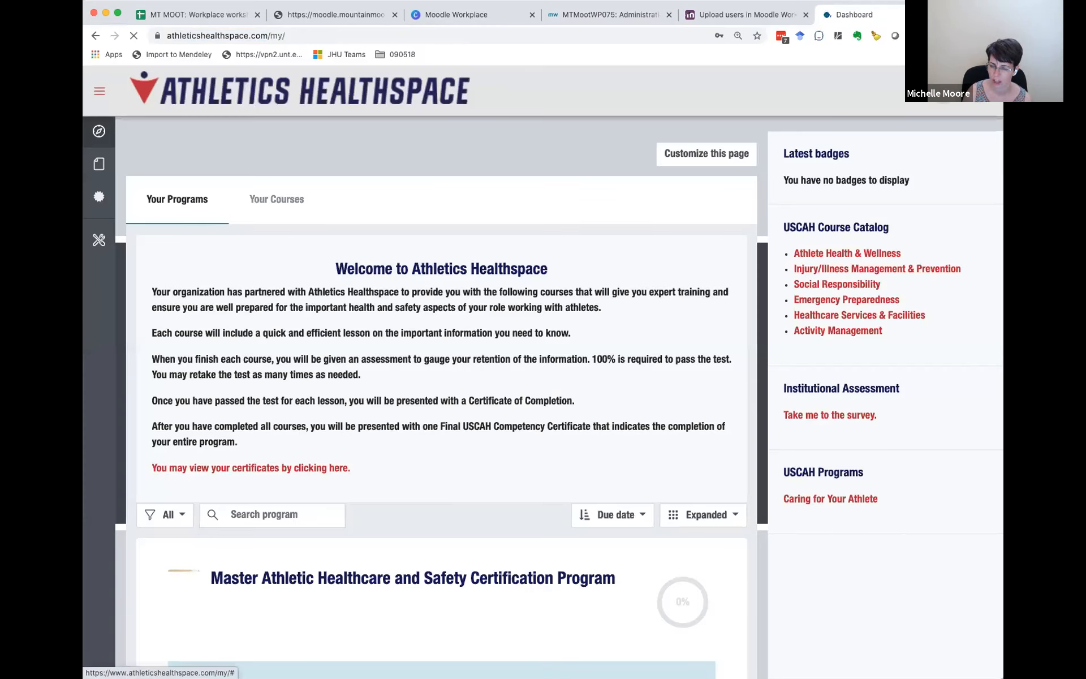
pyautogui.click(944, 91)
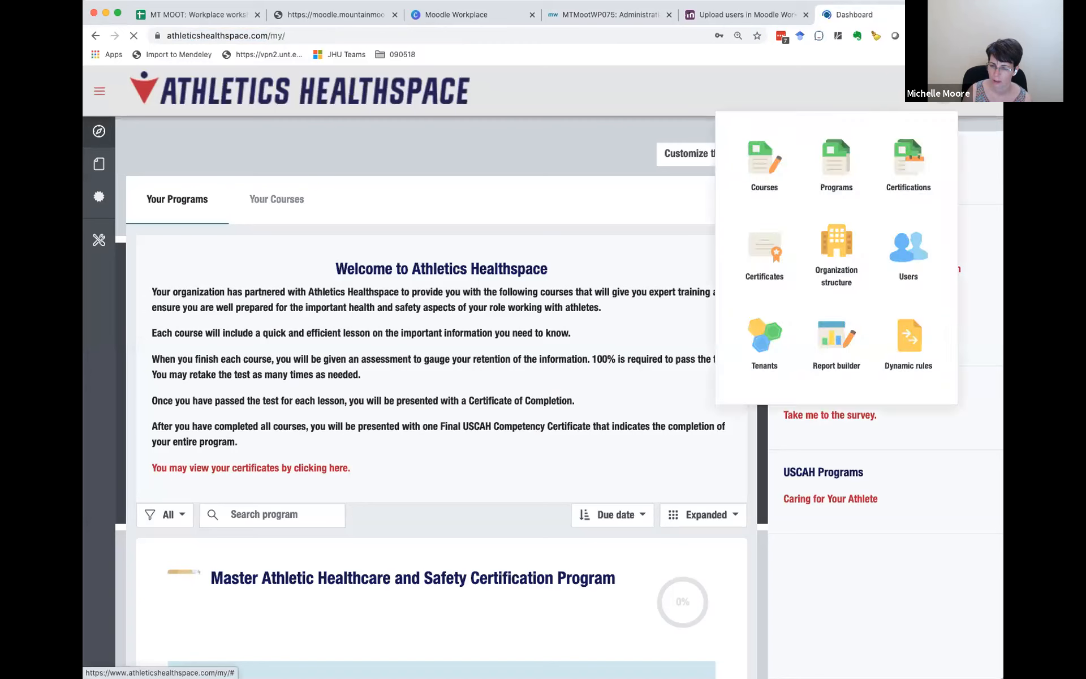
pyautogui.click(834, 248)
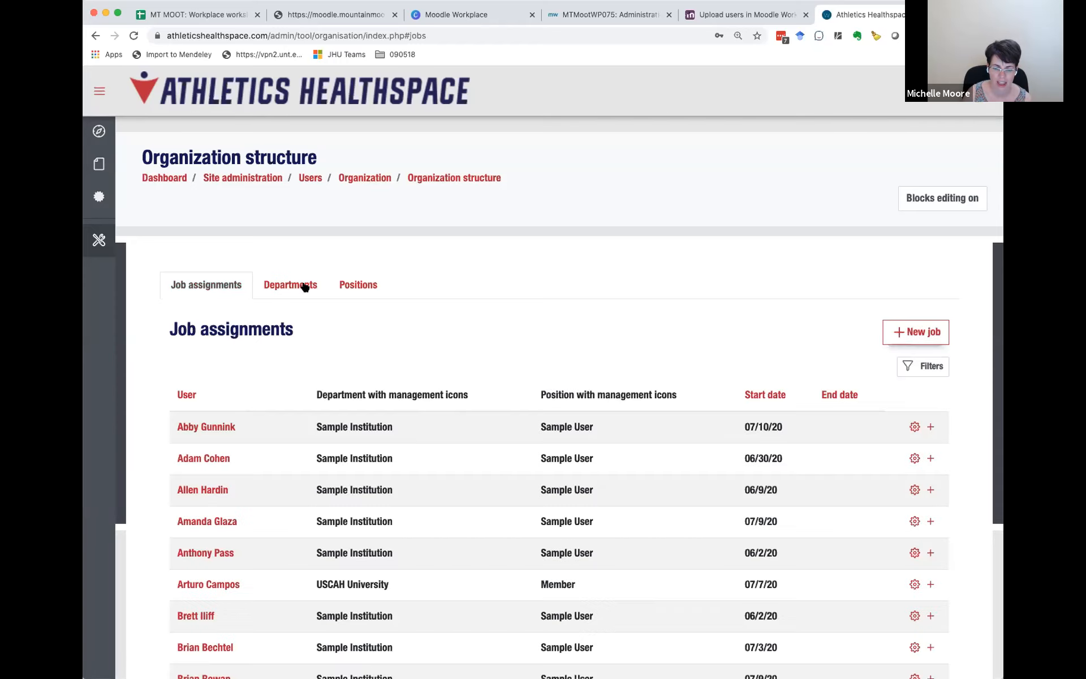
# Step: Review the department frameworks, expanding NCAA Division I, High School Associations and USCAH to examine their departments
pyautogui.click(305, 286)
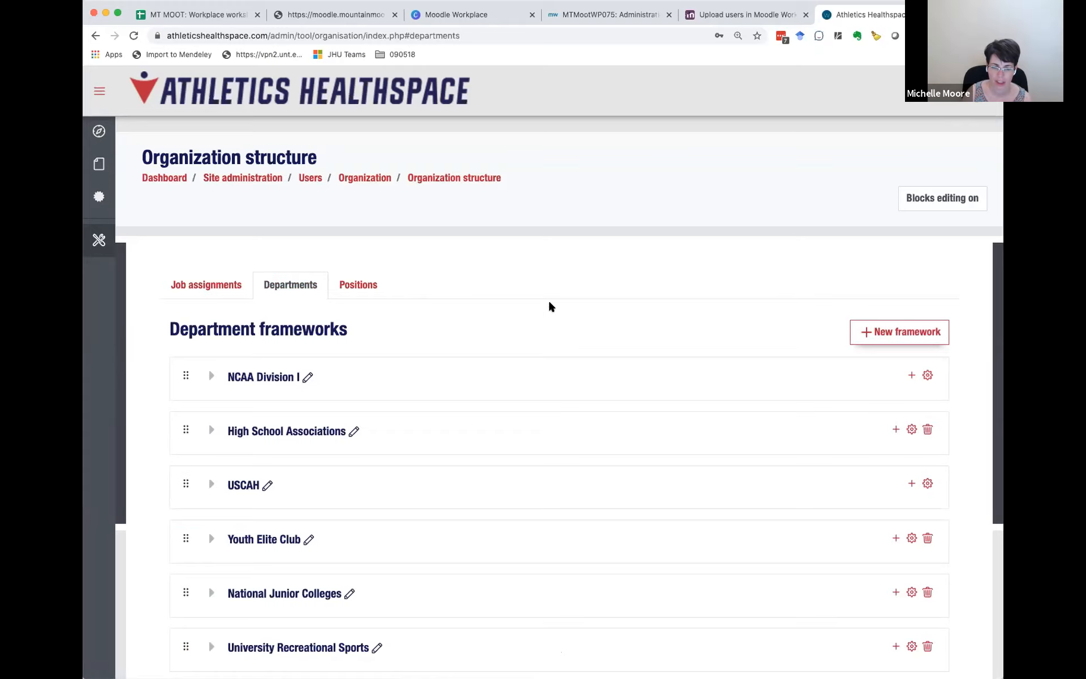
pyautogui.scroll(-5, 548, 306)
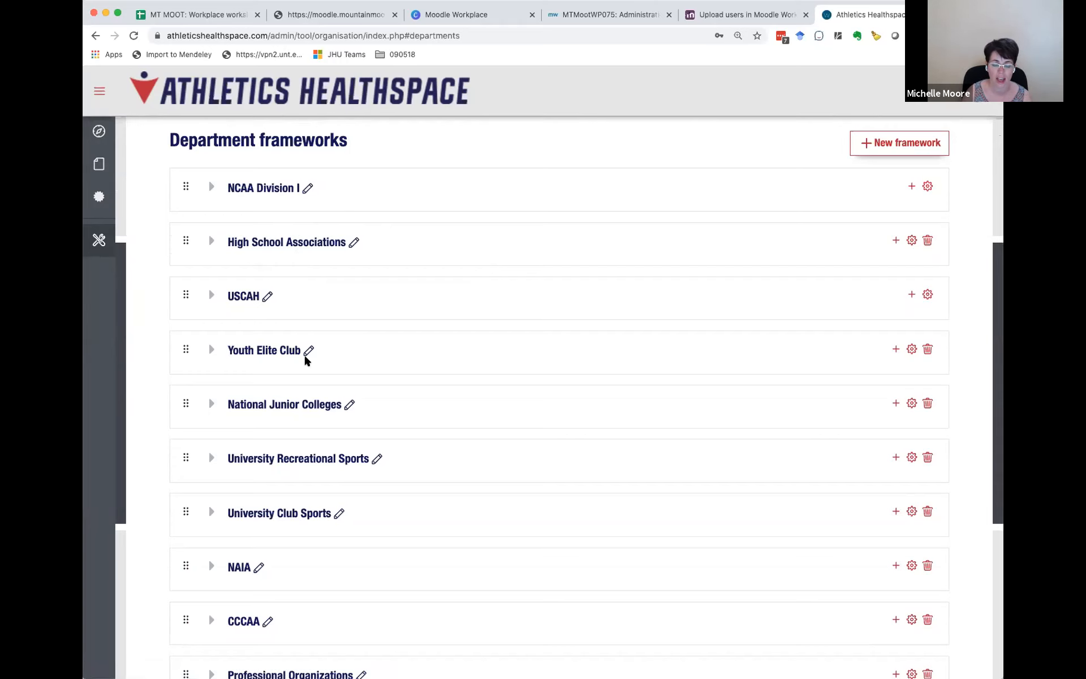
pyautogui.scroll(-3, 300, 360)
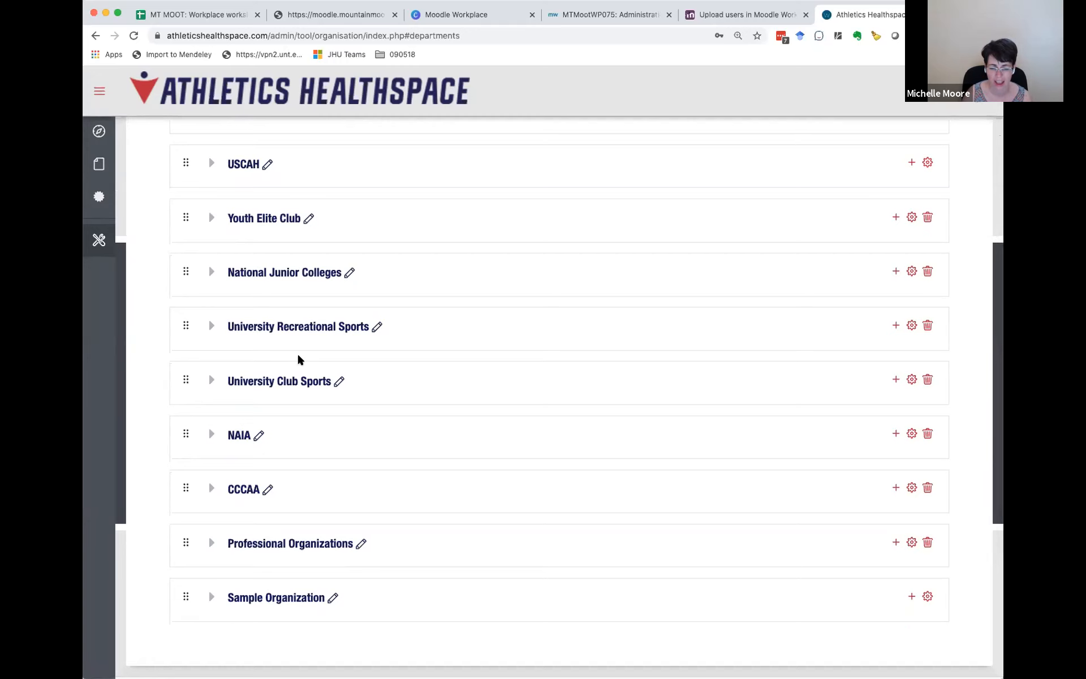
pyautogui.scroll(3, 300, 360)
pyautogui.scroll(2, 299, 360)
pyautogui.click(210, 229)
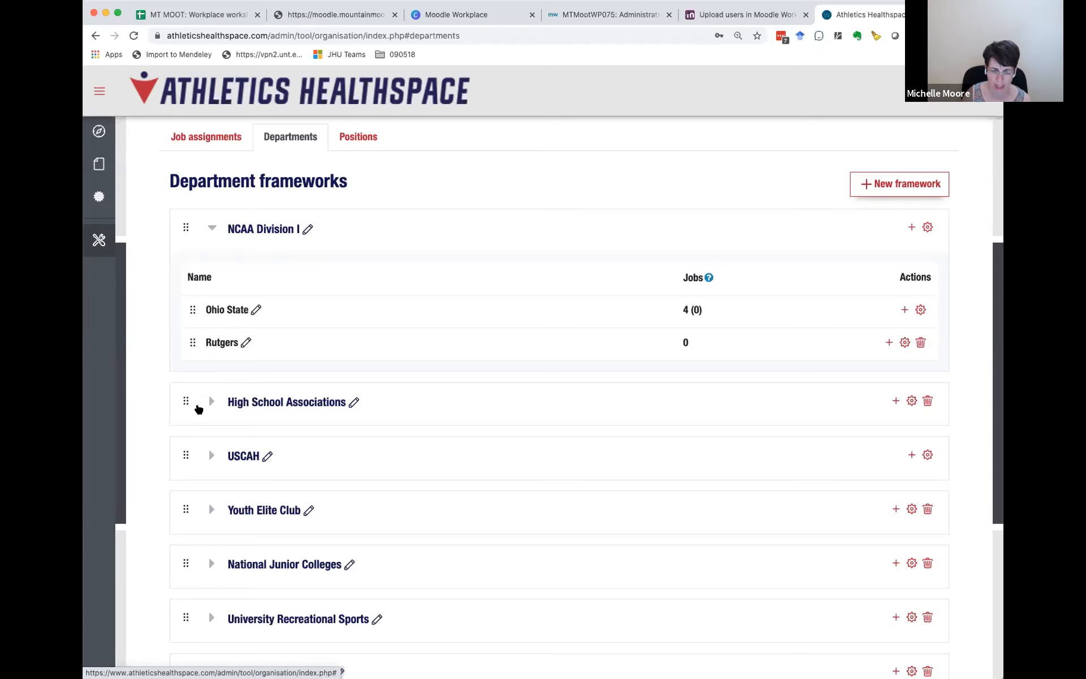
pyautogui.click(205, 408)
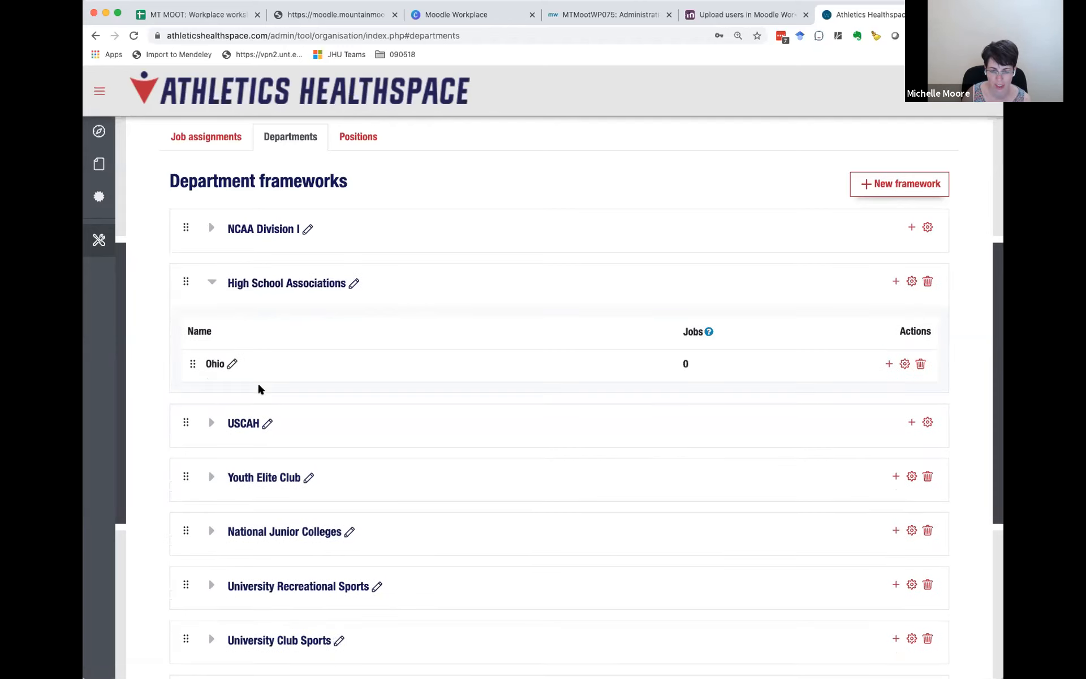
pyautogui.click(213, 424)
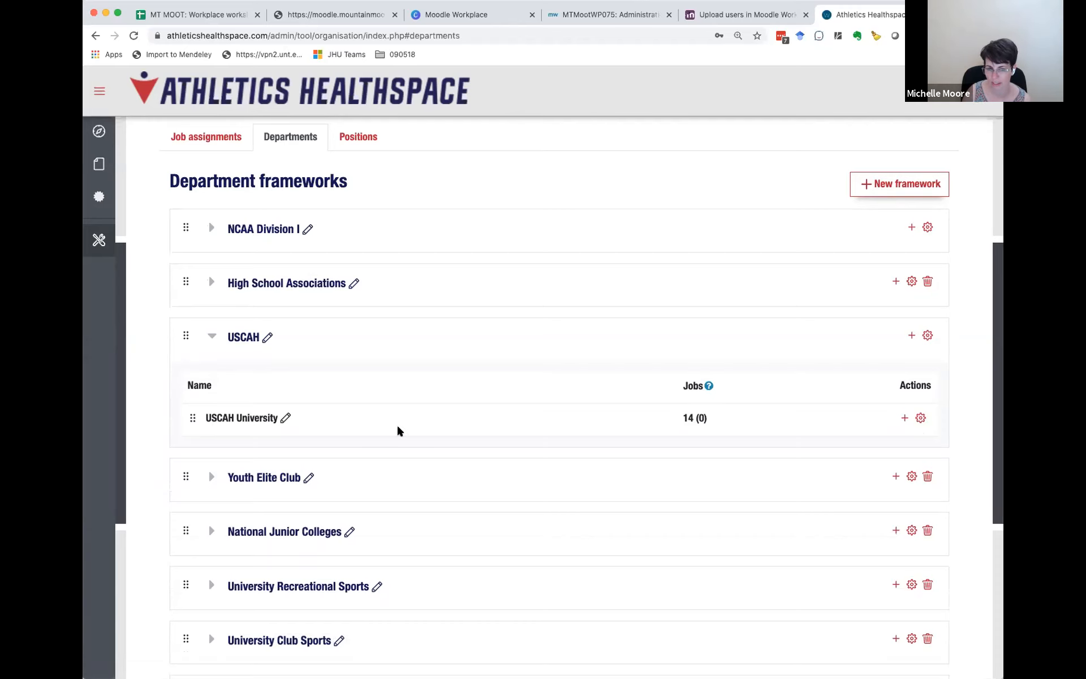
# Step: Show the position frameworks and expand Institution to examine its positions and assigned manager roles
pyautogui.scroll(2, 371, 243)
pyautogui.click(360, 221)
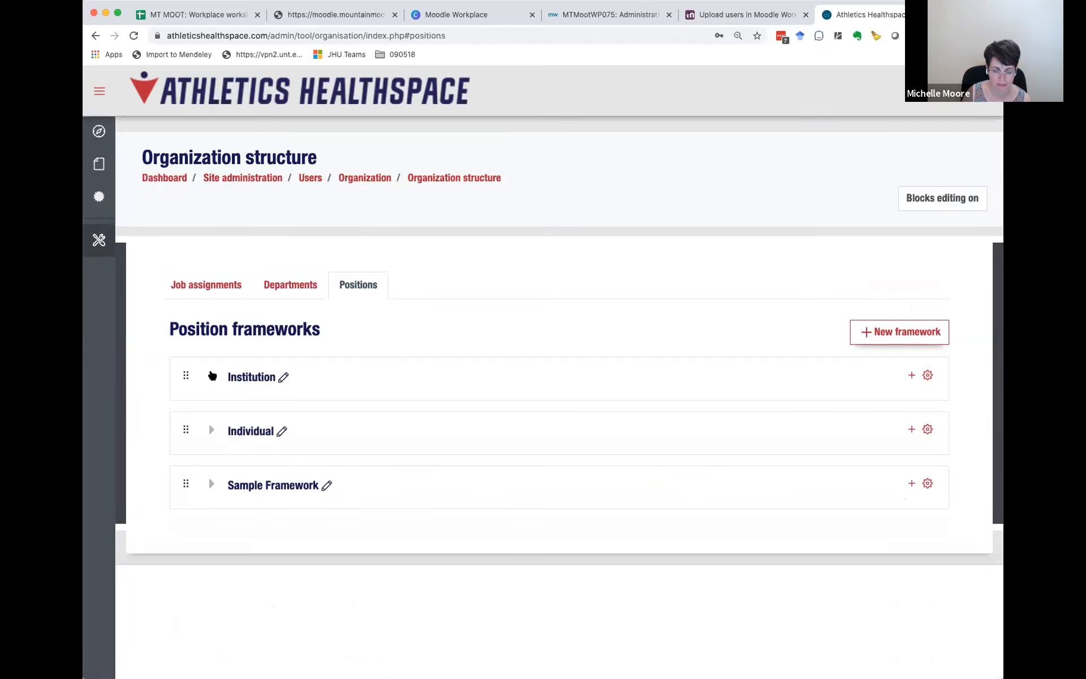
pyautogui.click(212, 376)
pyautogui.scroll(-4, 395, 432)
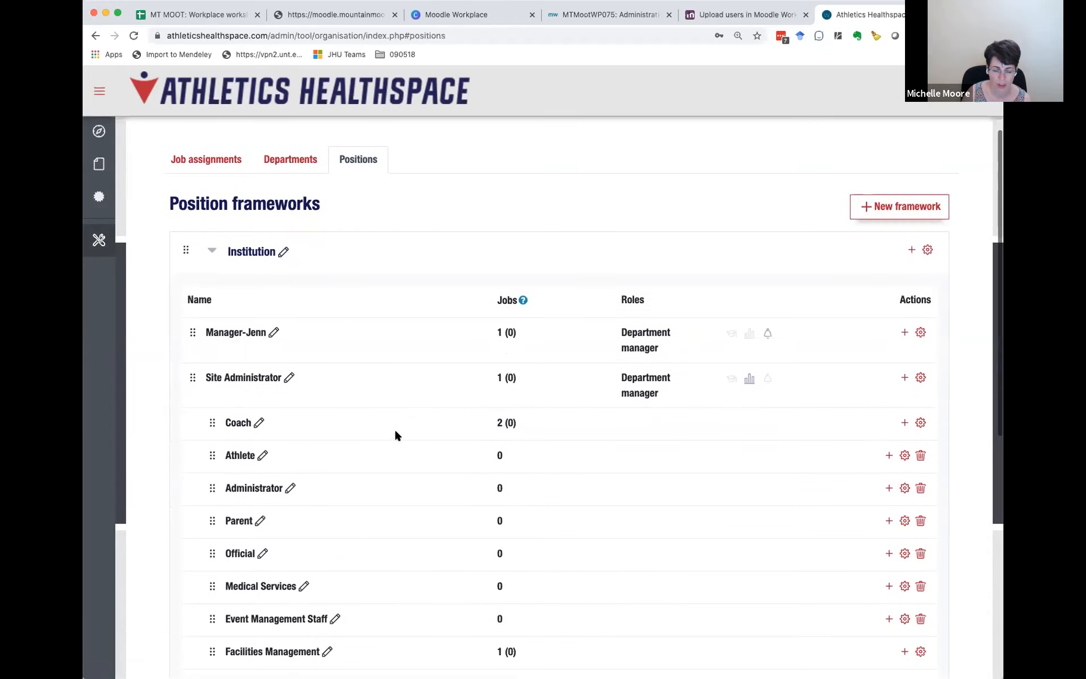
pyautogui.scroll(-4, 395, 432)
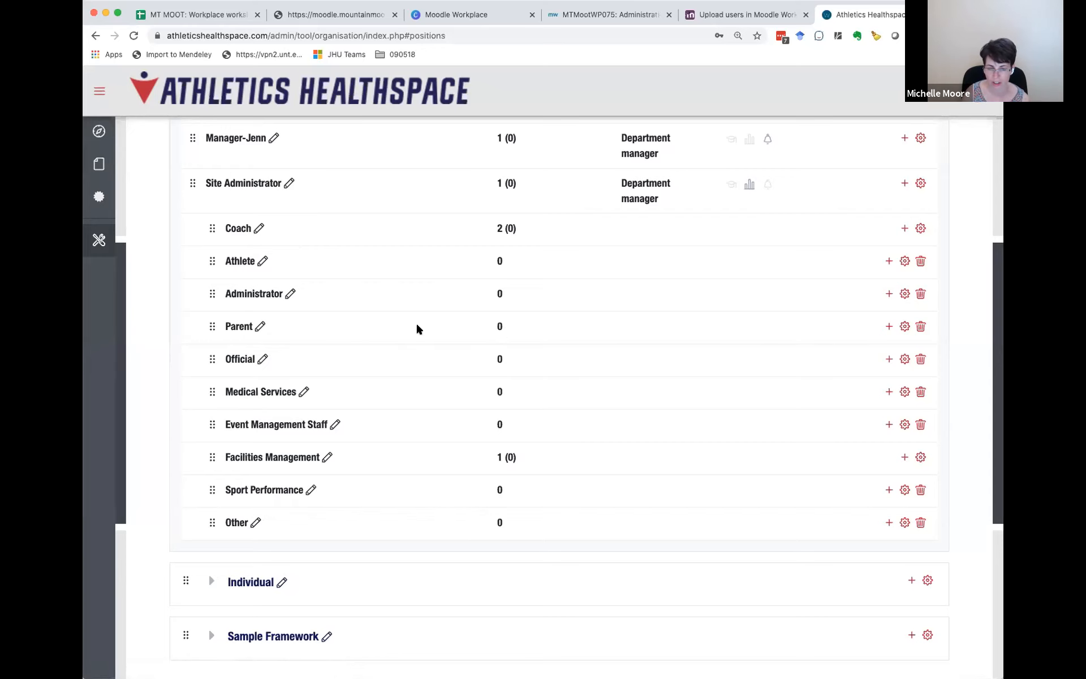
pyautogui.scroll(1, 417, 328)
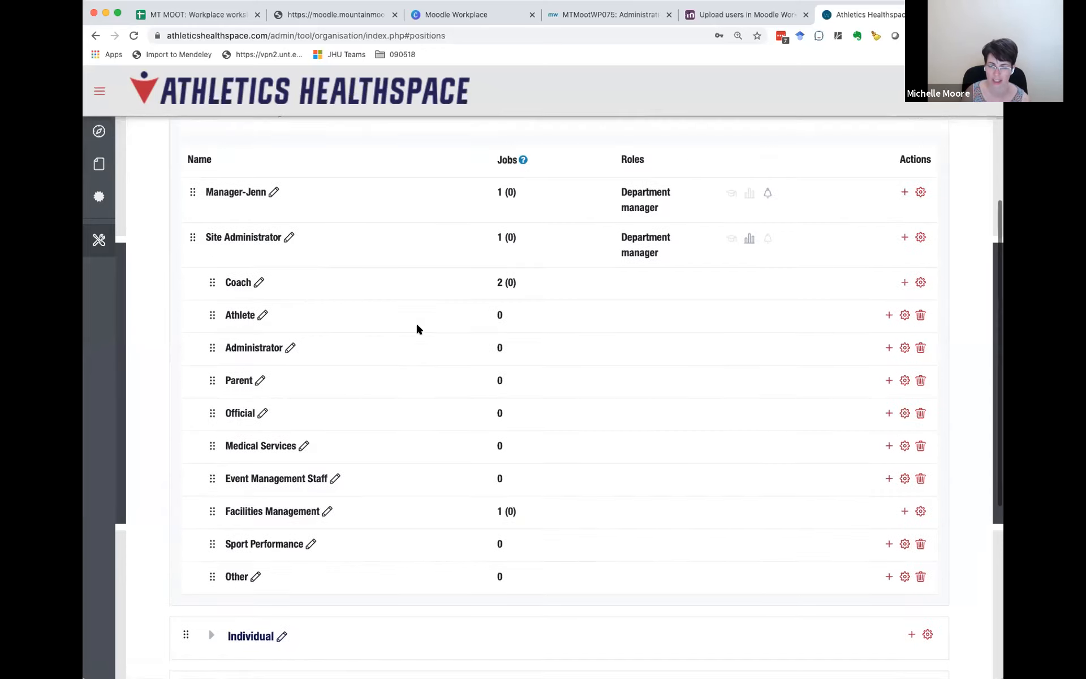
# Step: Return to the MTMootWP075 site and create a department framework named State Agency Framework
pyautogui.click(474, 15)
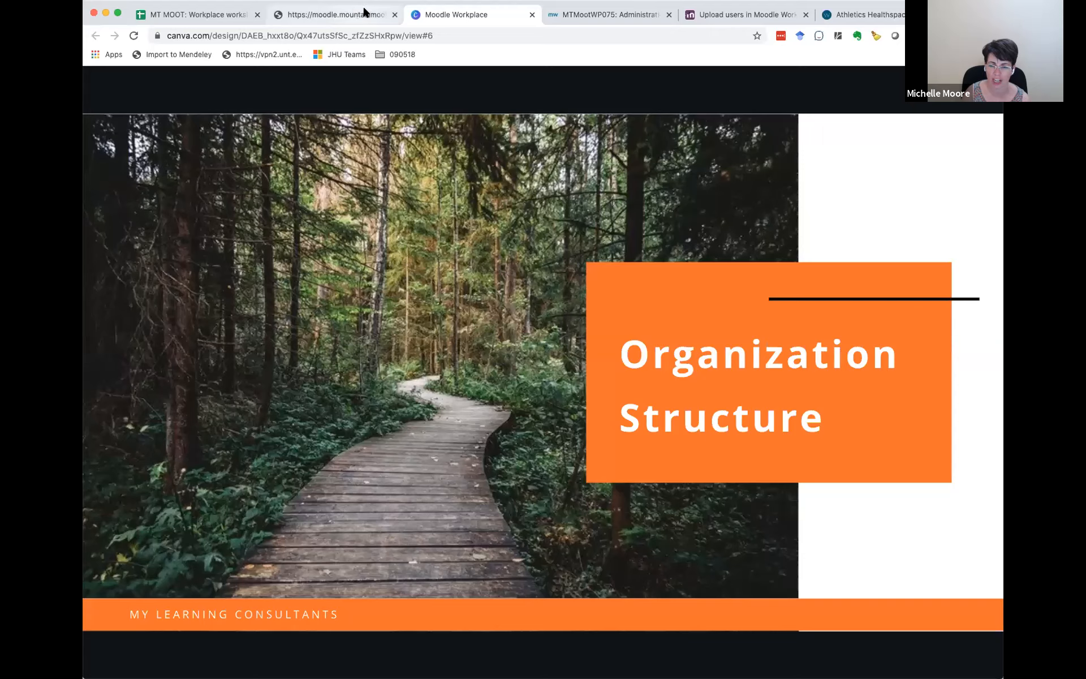
pyautogui.click(619, 13)
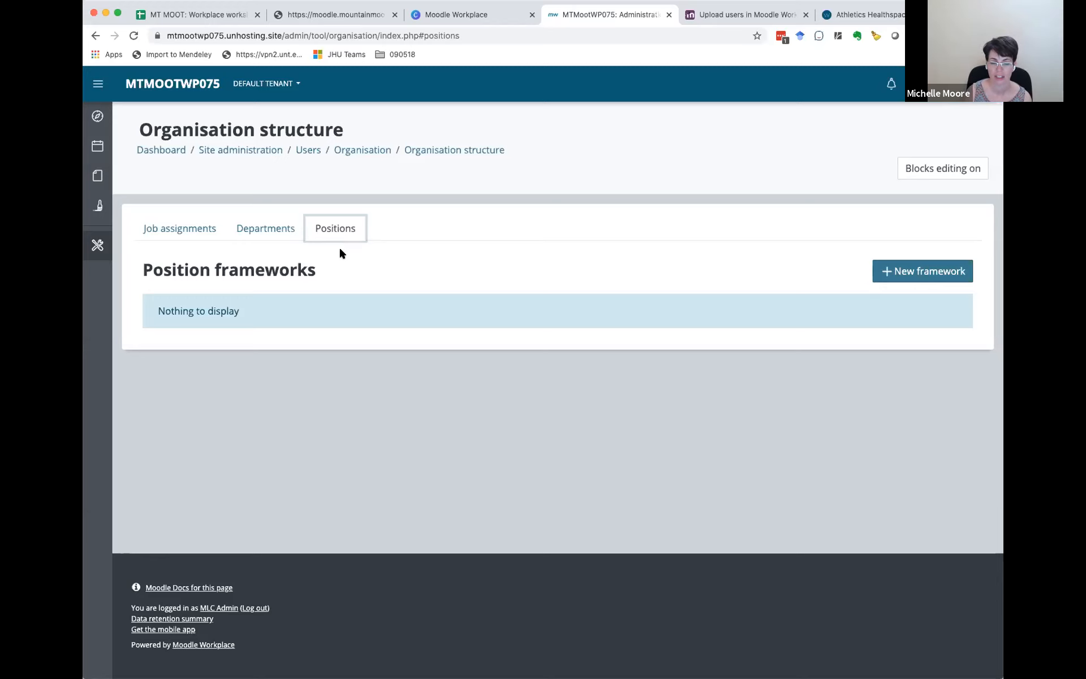
pyautogui.click(261, 228)
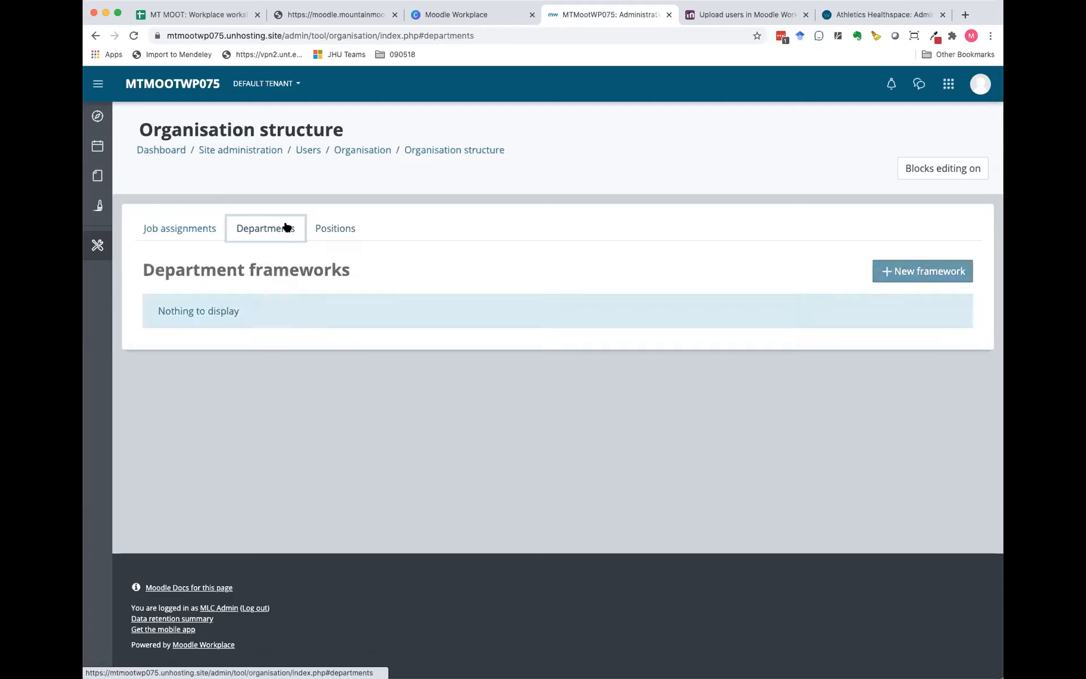
pyautogui.click(922, 274)
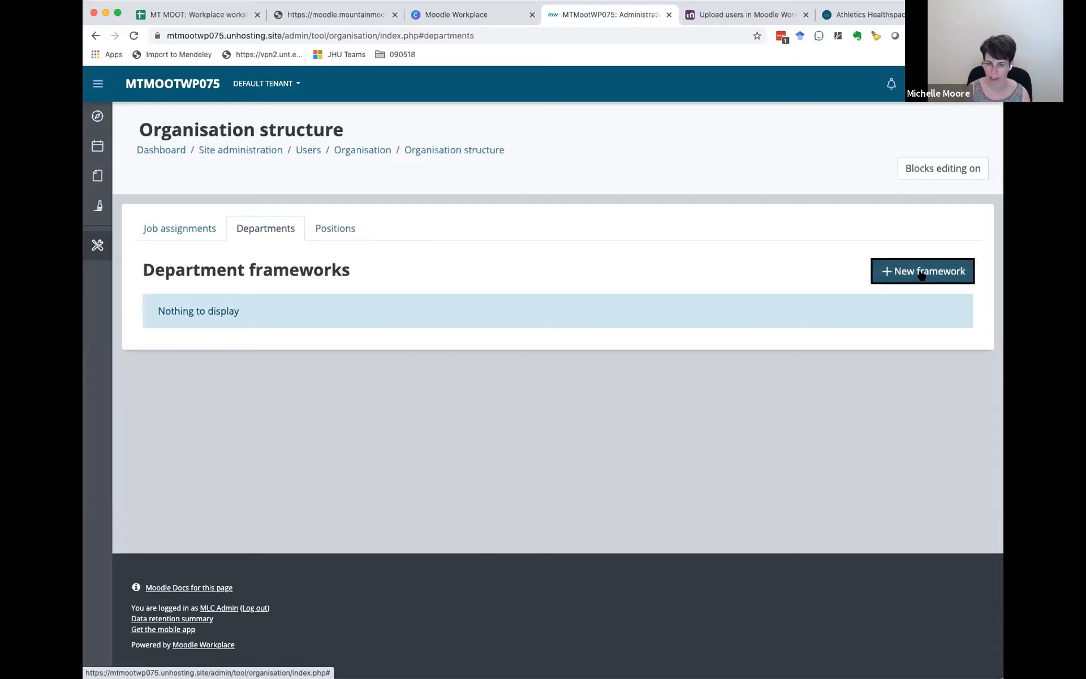
pyautogui.click(497, 149)
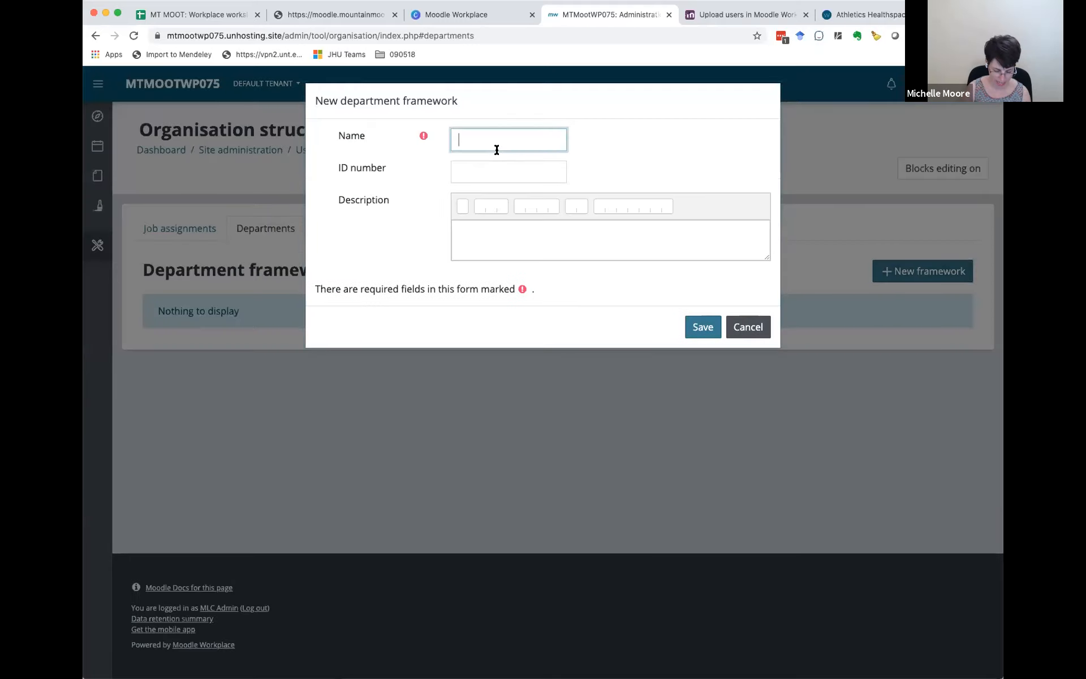
pyautogui.write('State Agency')
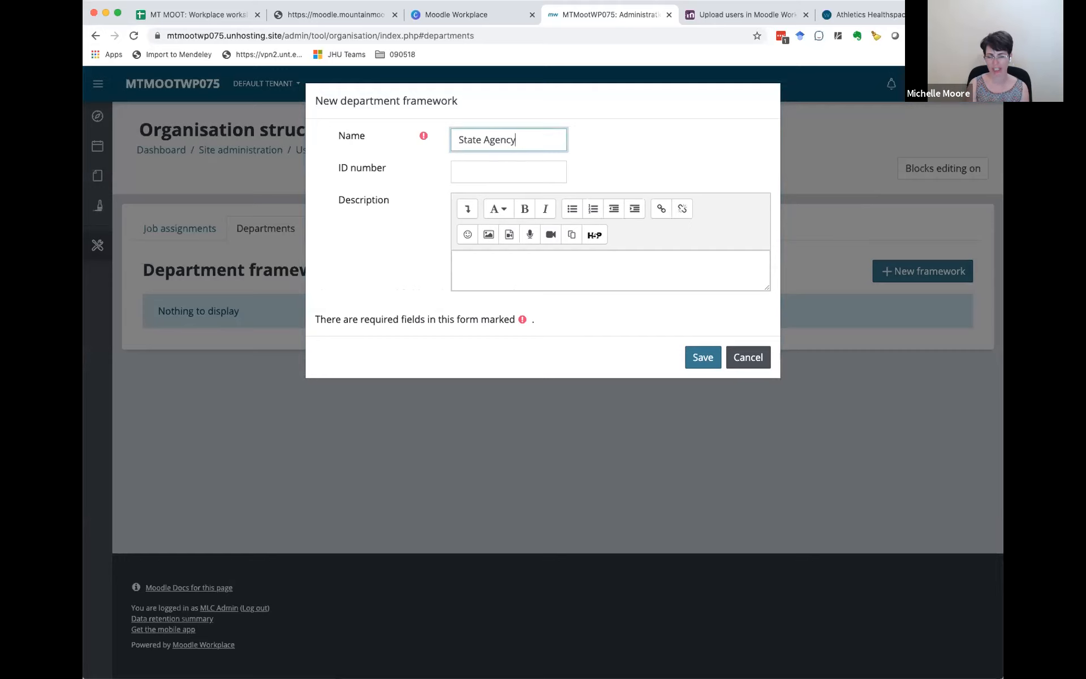
pyautogui.write(' Framework')
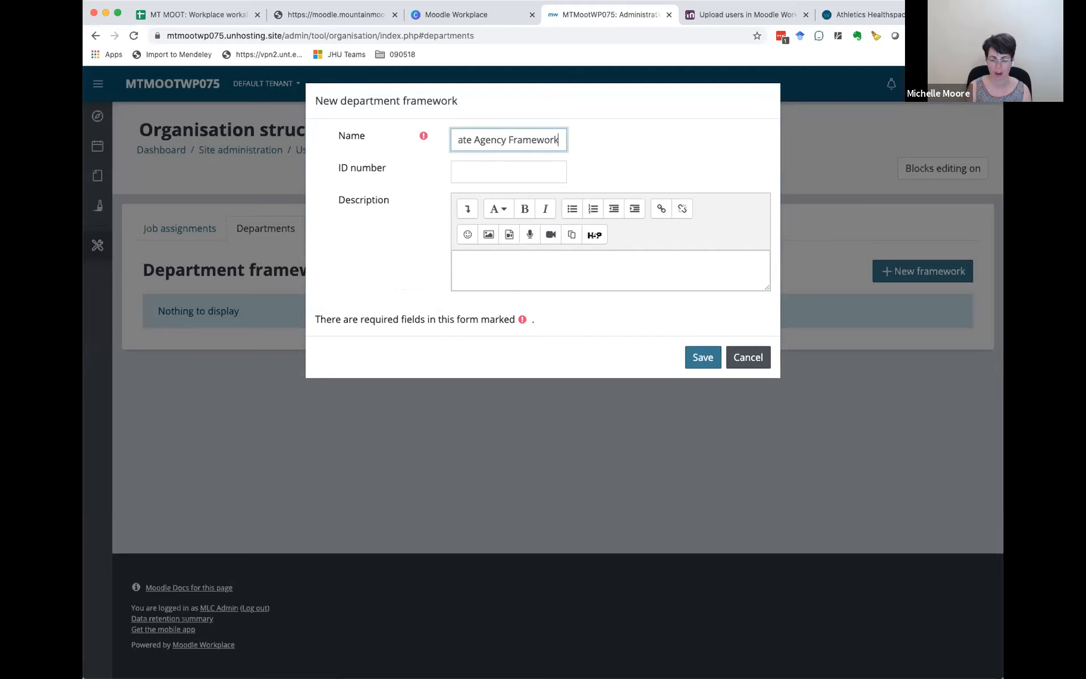
pyautogui.click(702, 358)
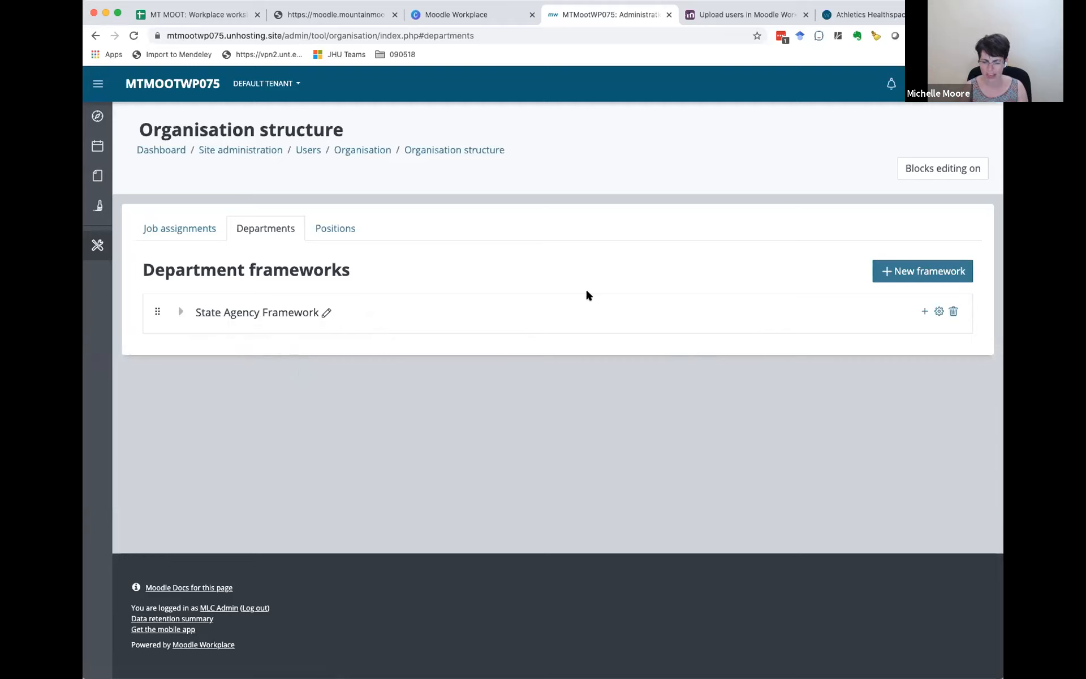
# Step: Add a department to State Agency Framework with Water as both its name and ID number
pyautogui.click(926, 311)
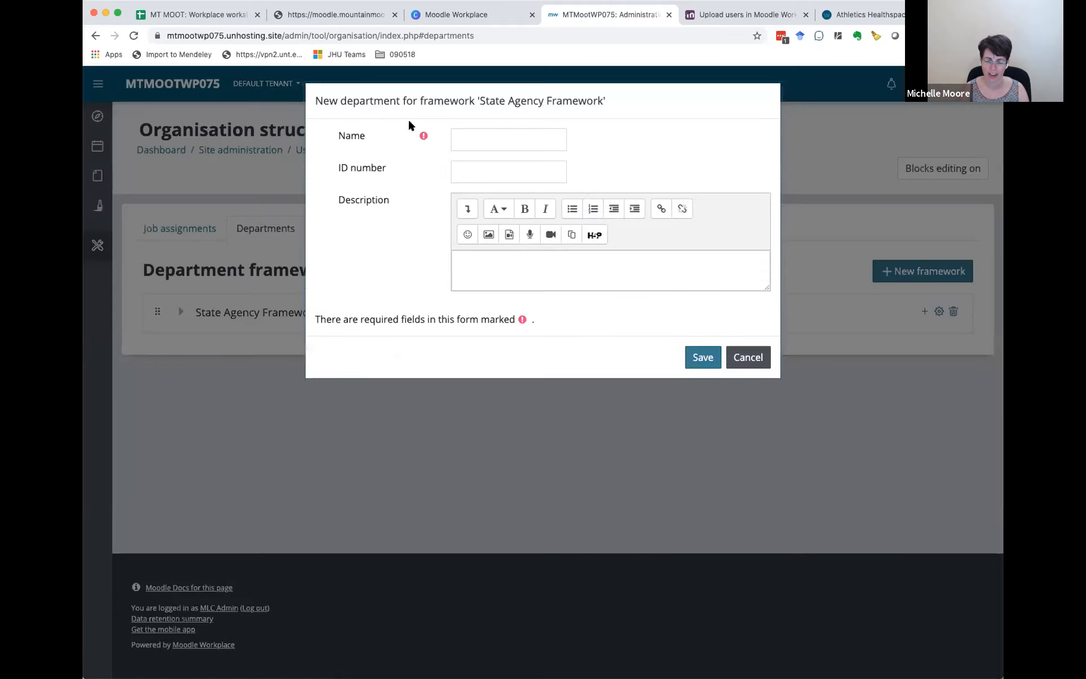
pyautogui.click(477, 142)
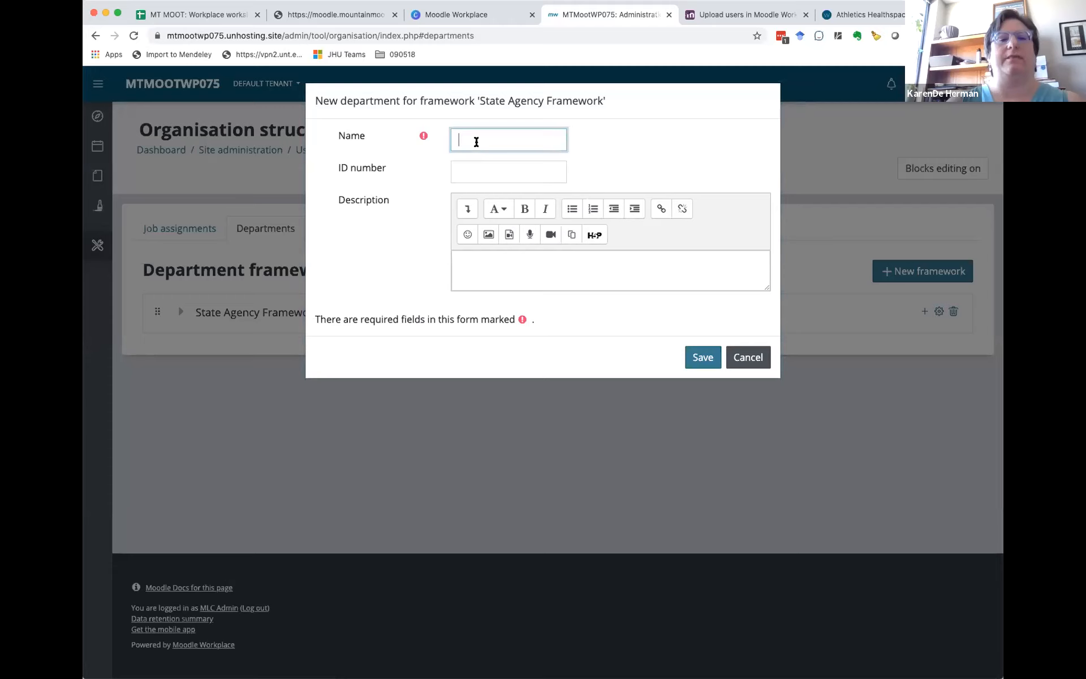
pyautogui.write('Water')
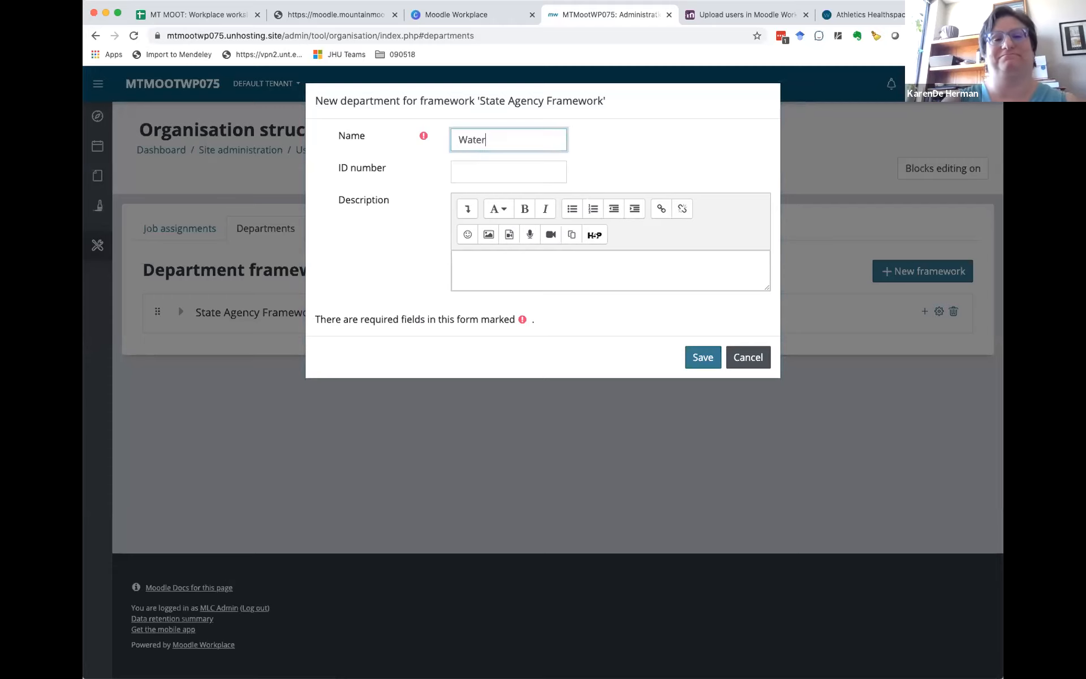
pyautogui.click(478, 176)
pyautogui.write('Water')
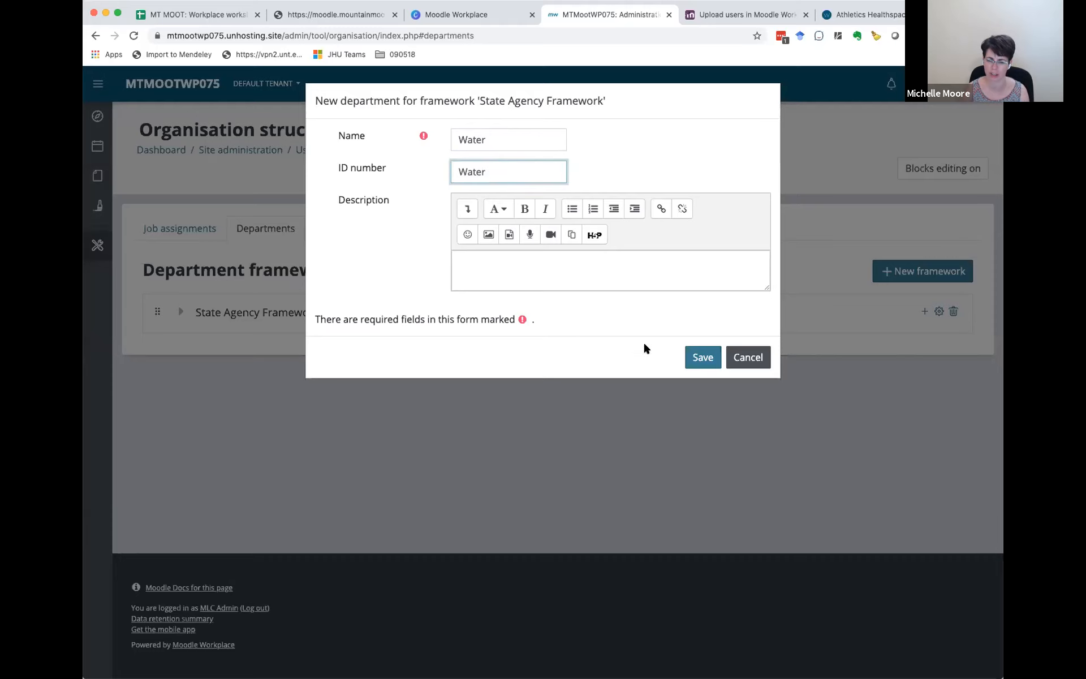
pyautogui.click(703, 357)
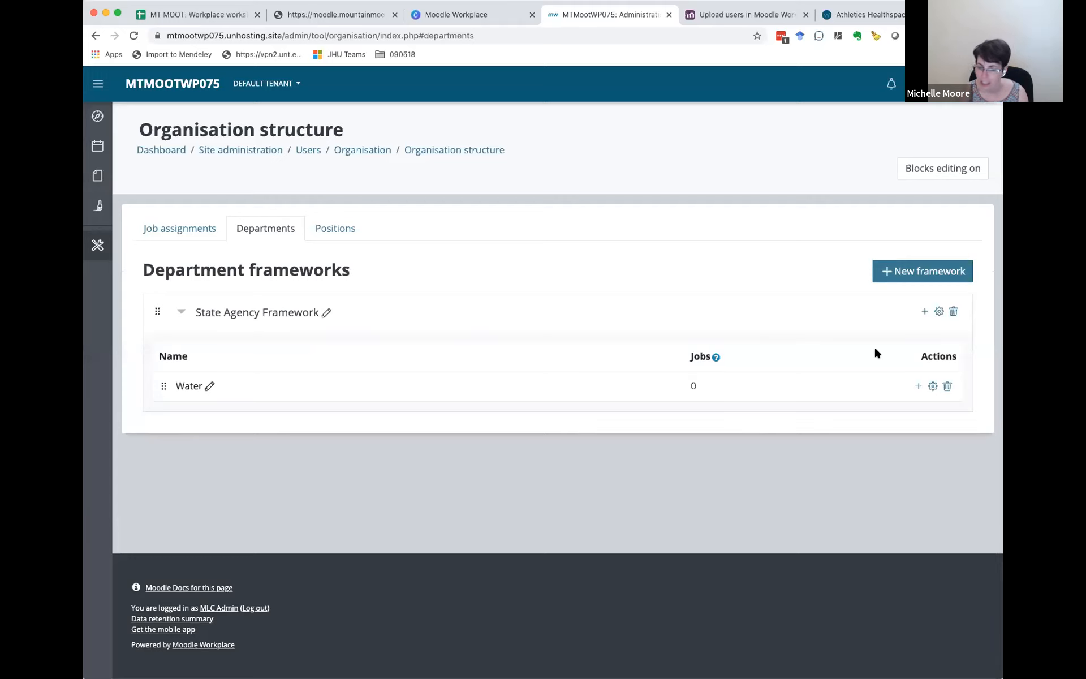
# Step: Add a Trust Lands department to State Agency Framework, using the name as its ID number too
pyautogui.click(925, 311)
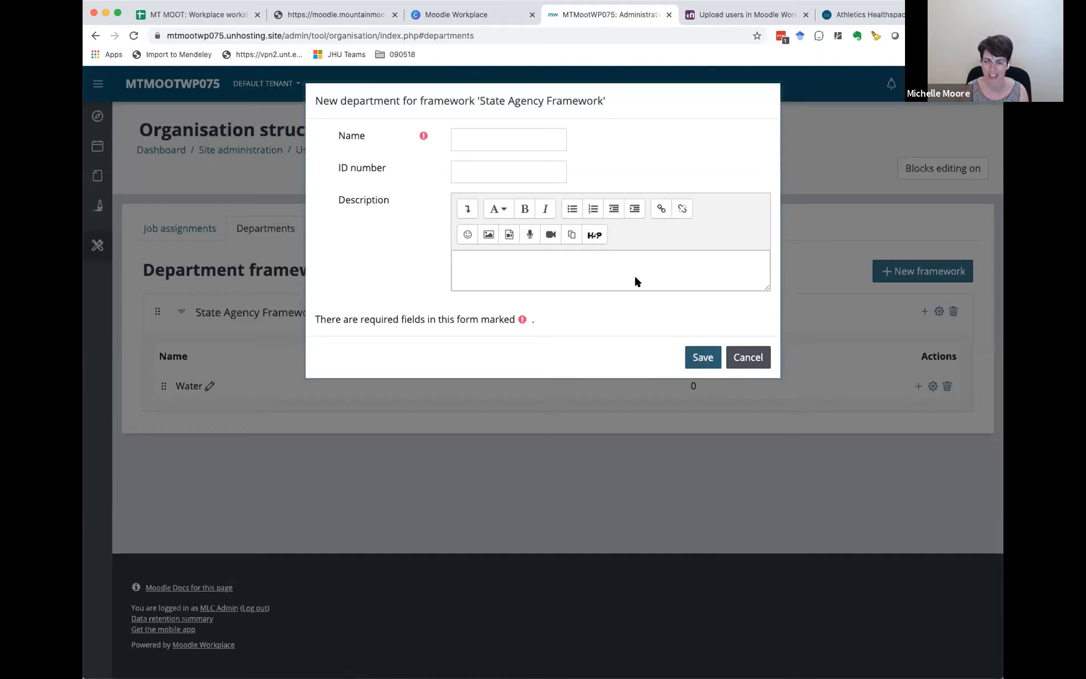
pyautogui.click(465, 138)
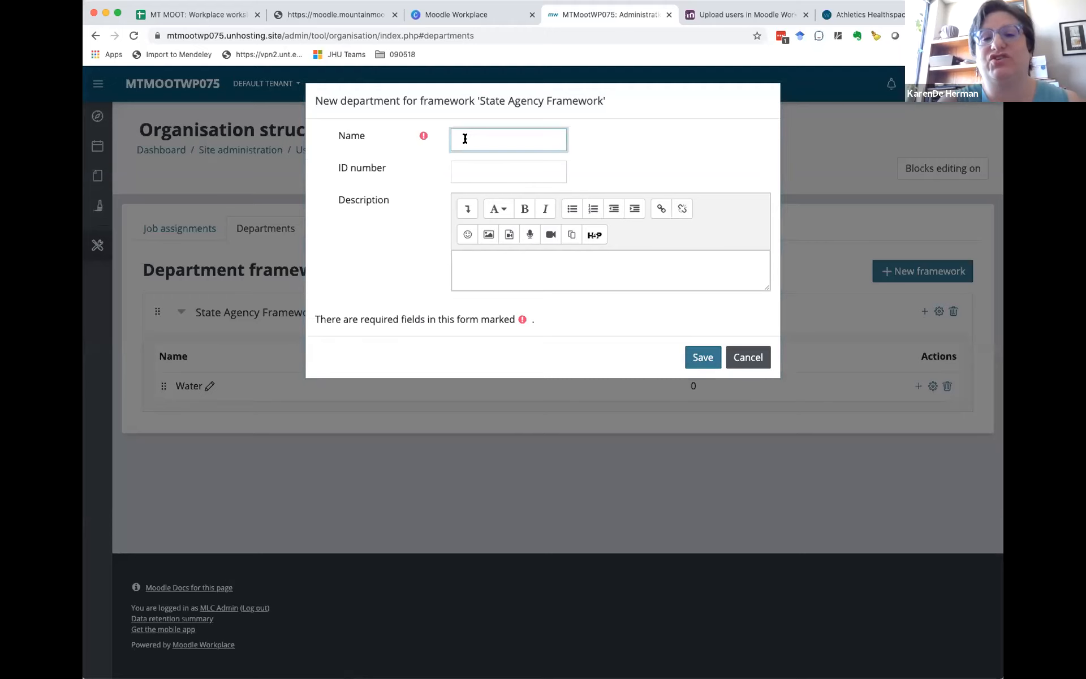
pyautogui.write('Trus')
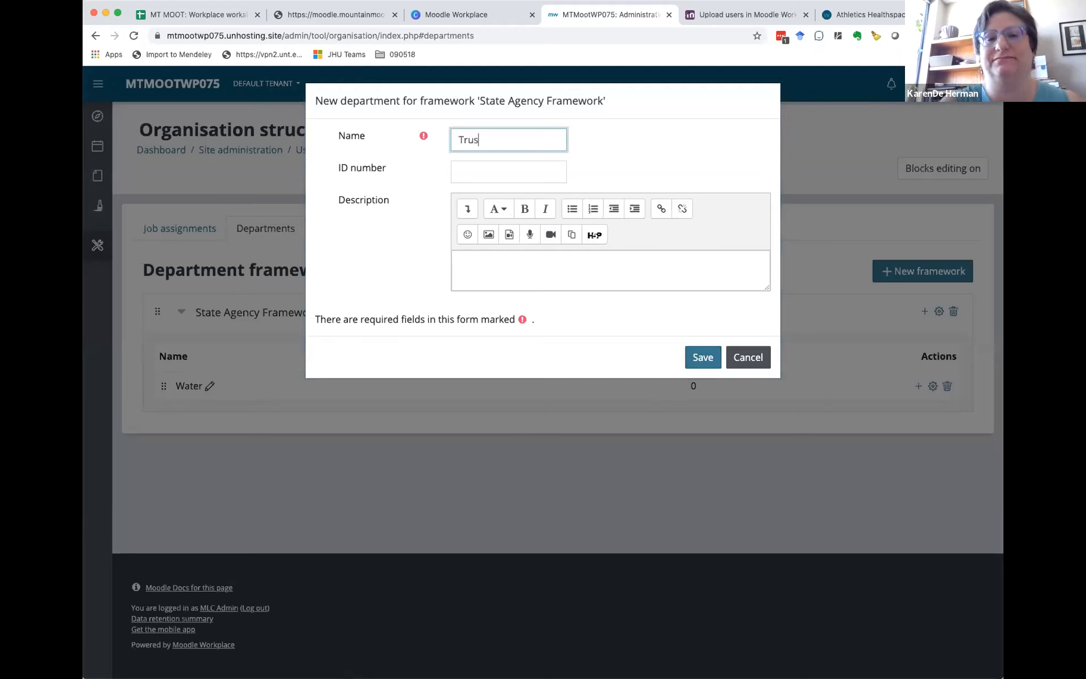
pyautogui.write('t Lands')
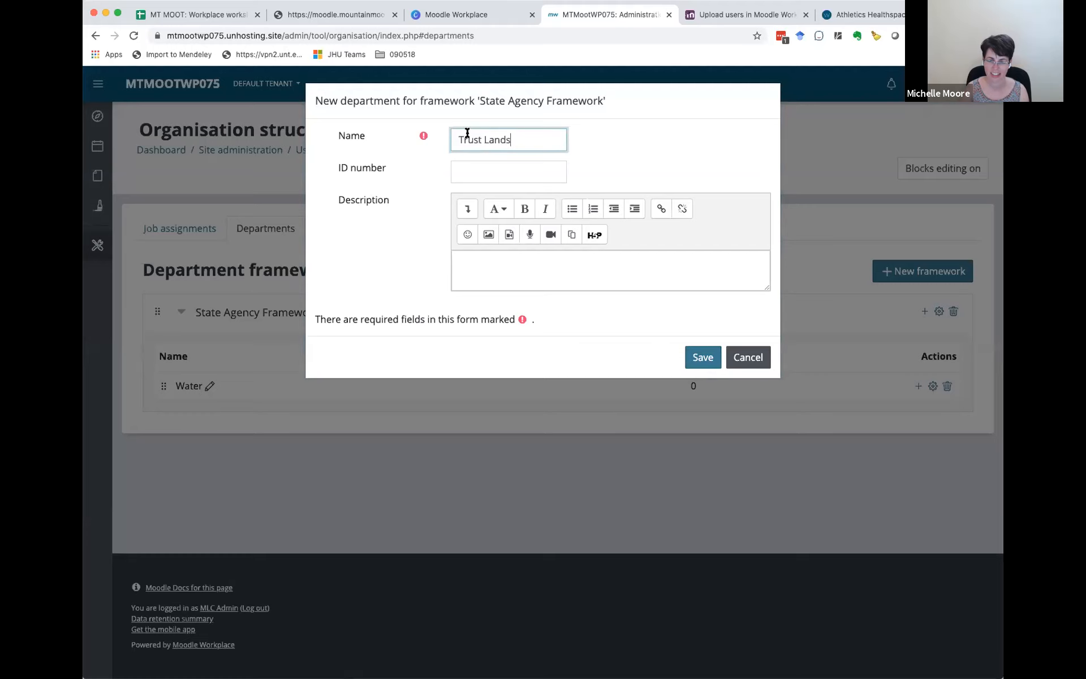
pyautogui.tripleClick(480, 136)
pyautogui.press('super+c')
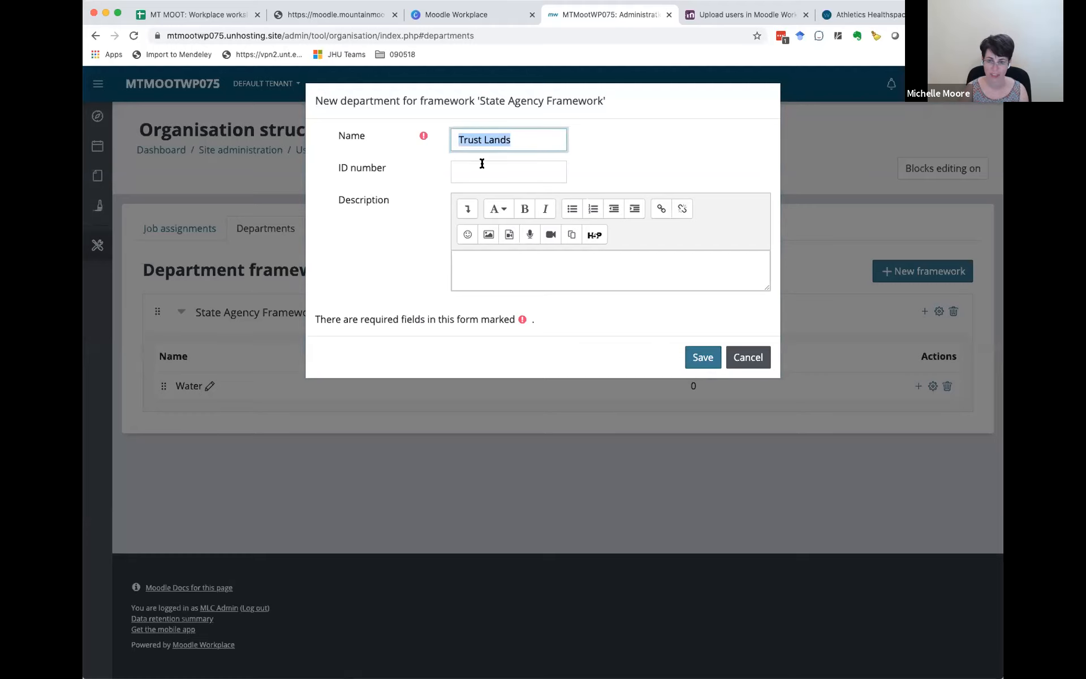
pyautogui.click(482, 167)
pyautogui.press('super+v')
pyautogui.click(703, 357)
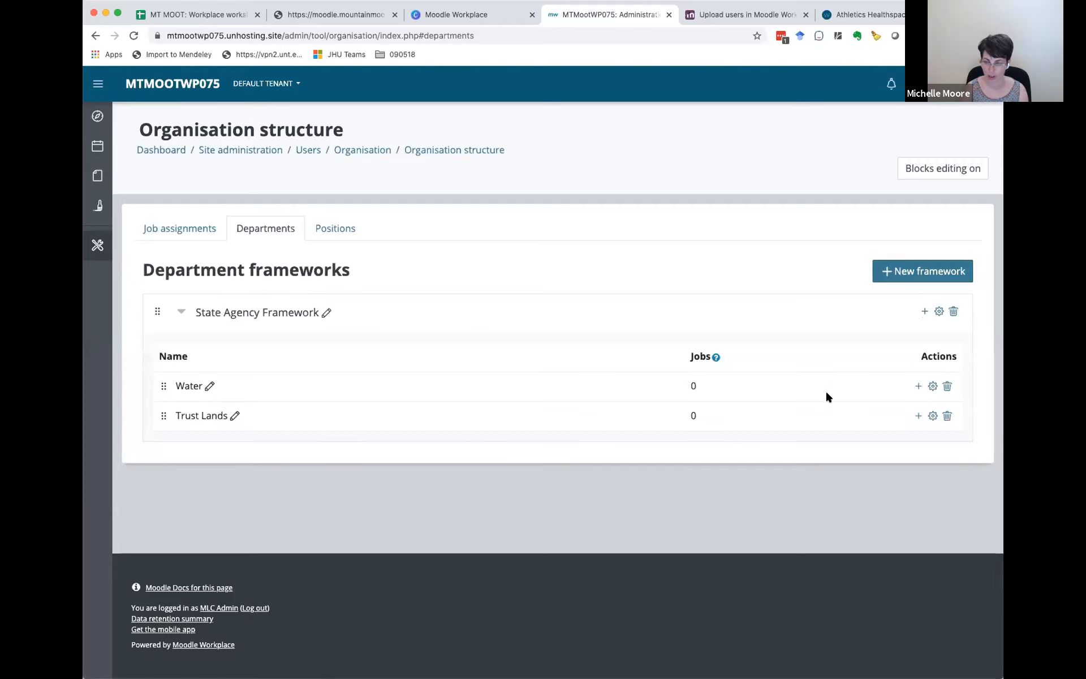
# Step: Add a Director's Office department to State Agency Framework, reusing the name as its ID number
pyautogui.click(921, 312)
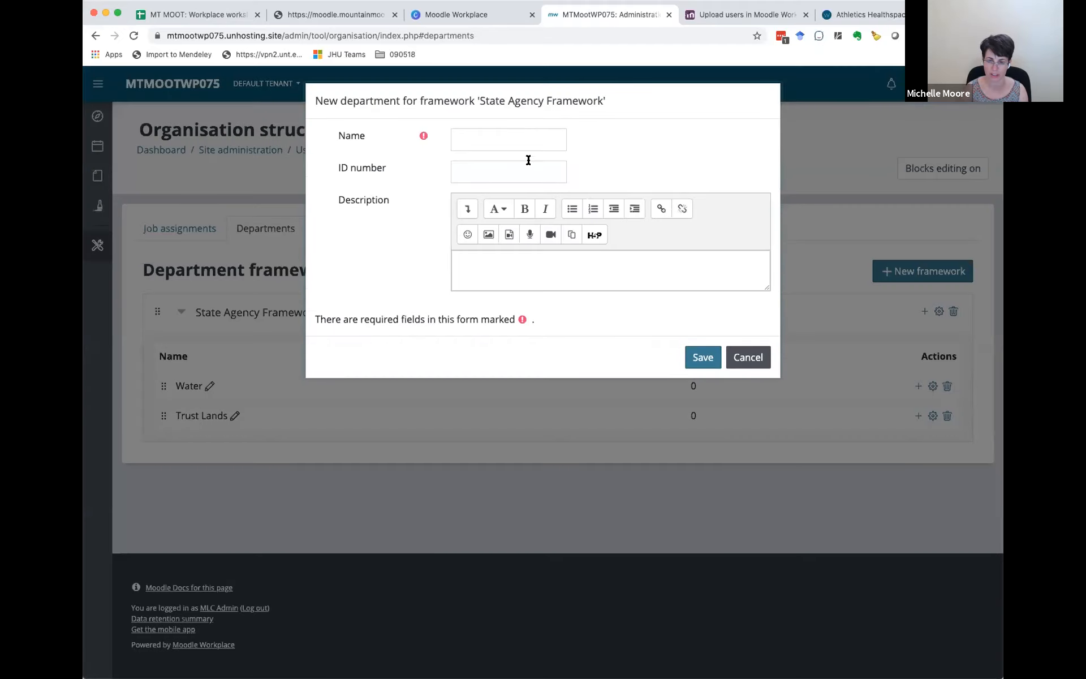
pyautogui.click(500, 140)
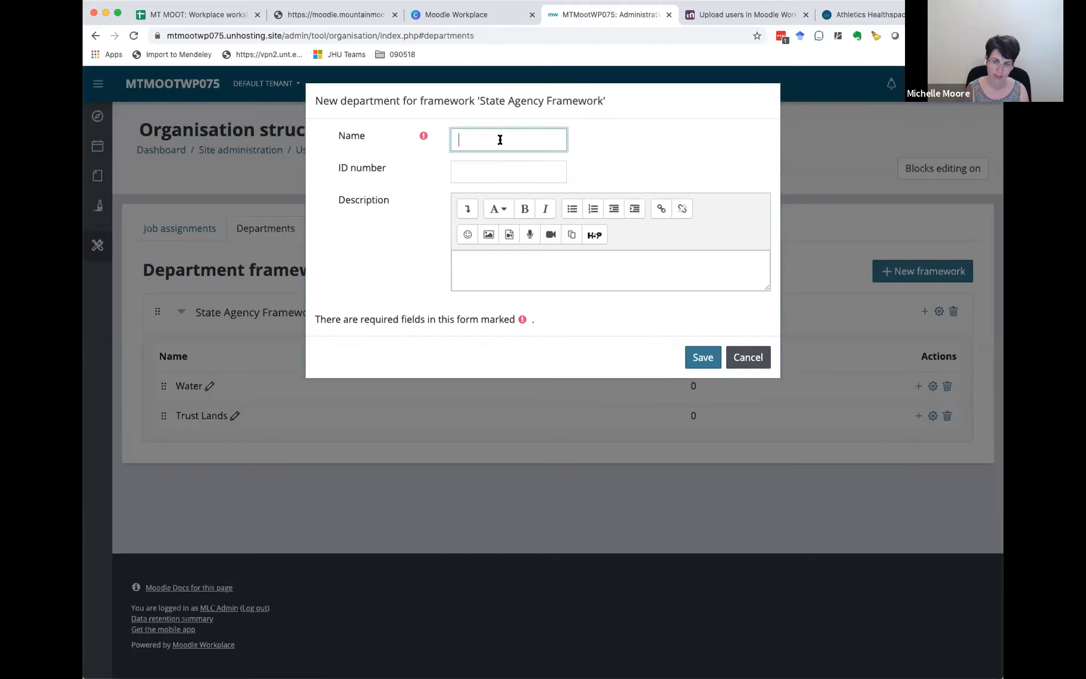
pyautogui.write("Director's Office")
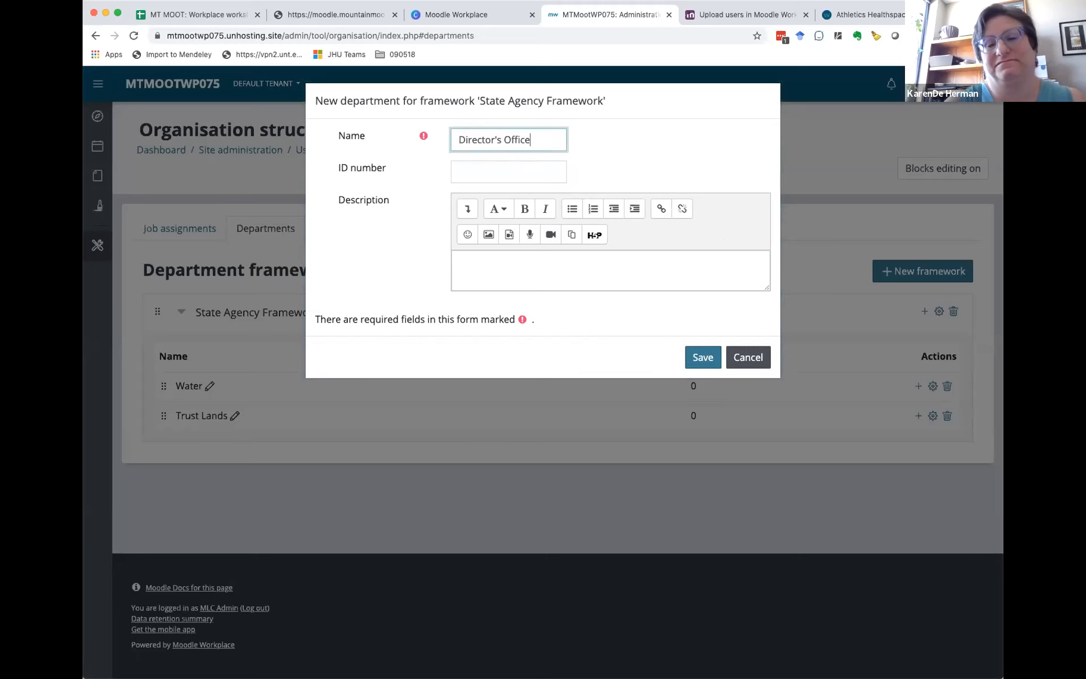
pyautogui.tripleClick(490, 139)
pyautogui.press('super+c')
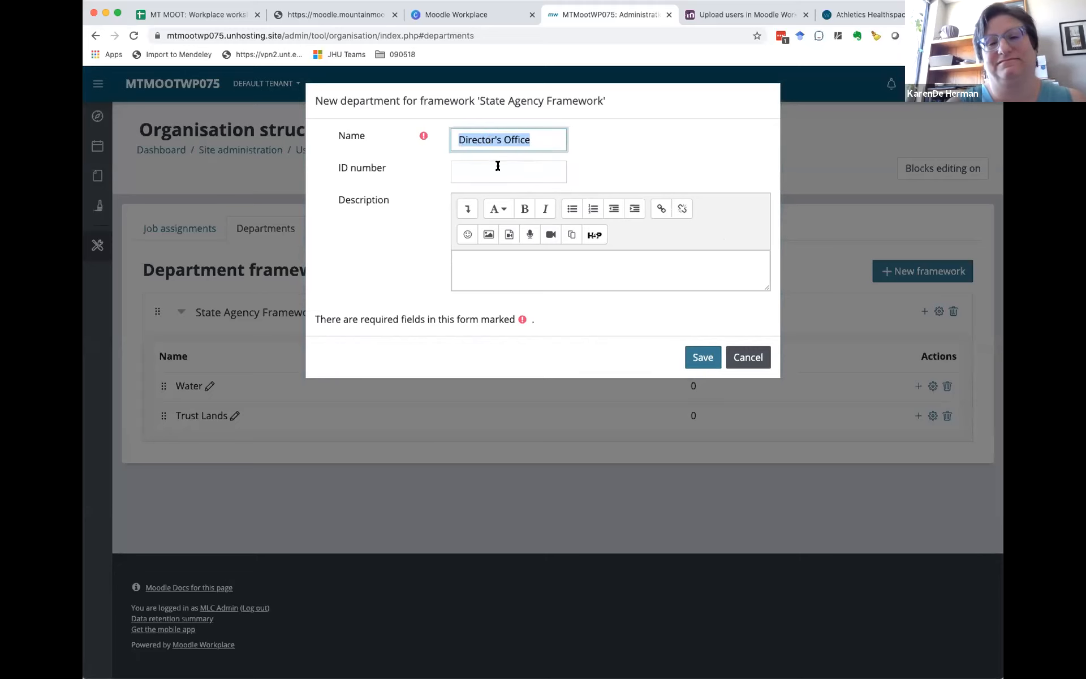
pyautogui.click(497, 170)
pyautogui.press('super+v')
pyautogui.click(699, 363)
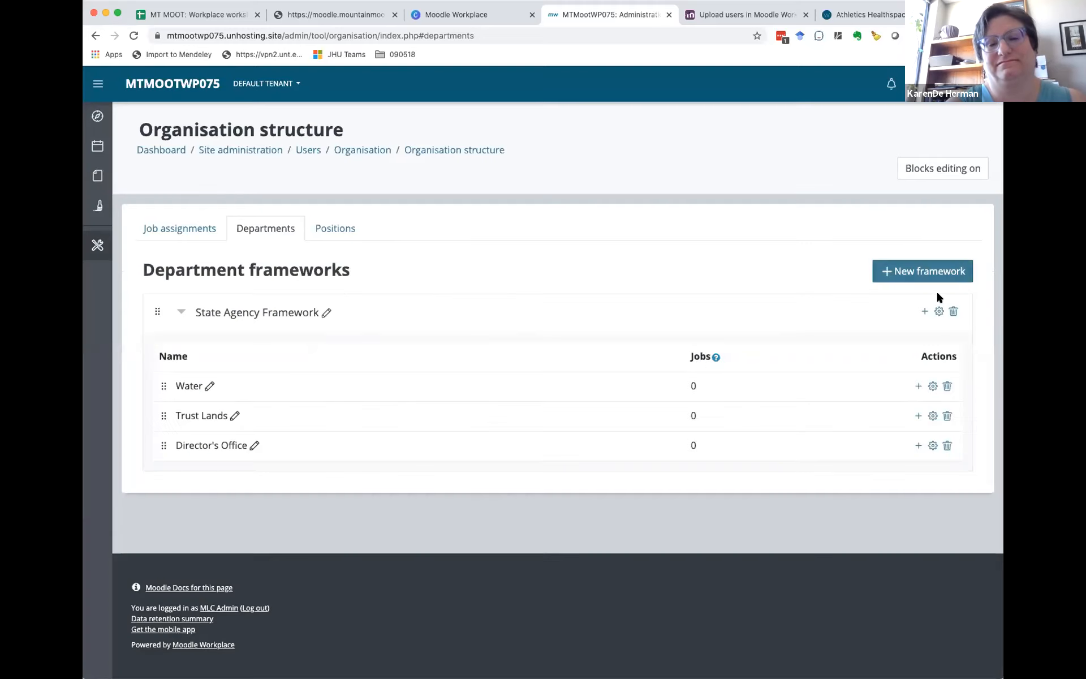
# Step: Add a Conservation department to State Agency Framework, with the ID number copied from its name
pyautogui.click(925, 311)
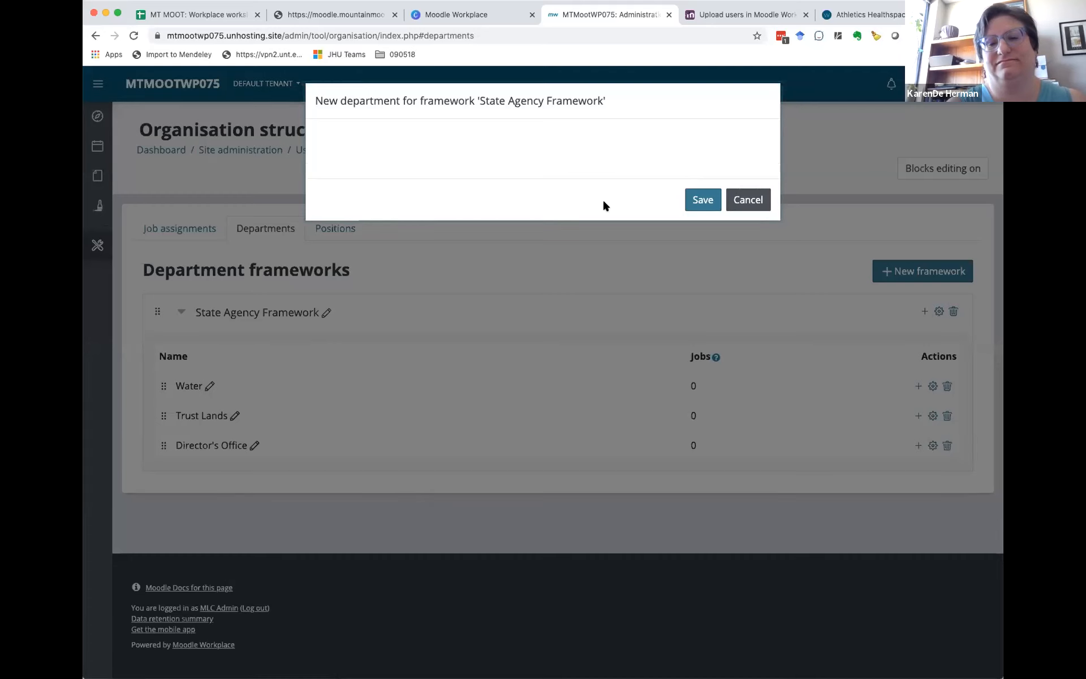
pyautogui.click(492, 135)
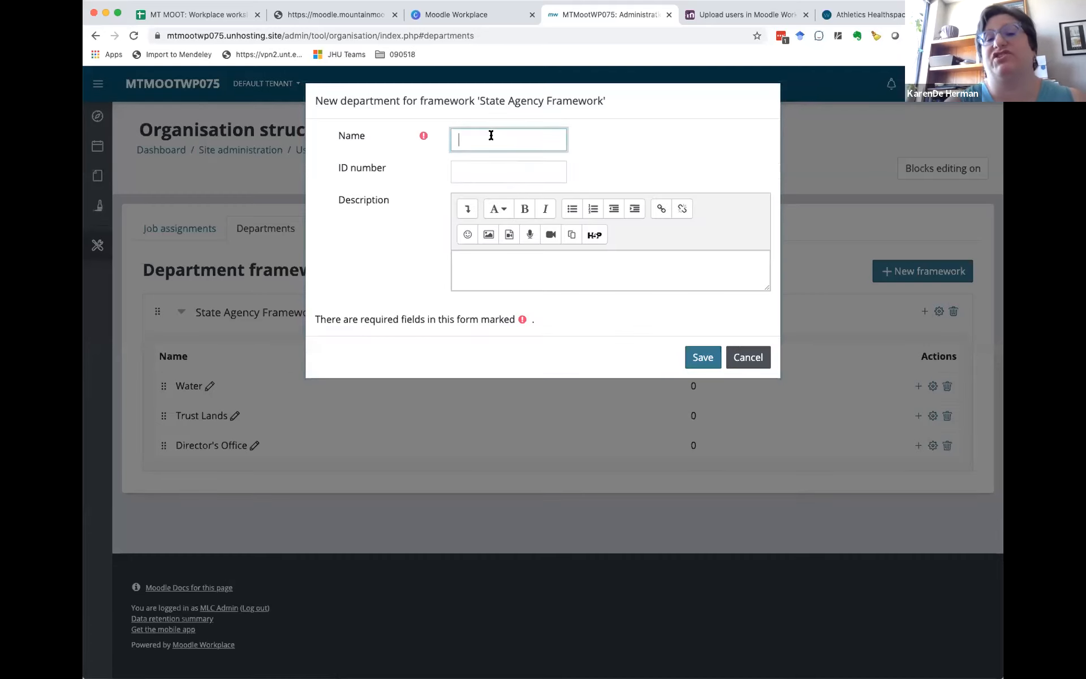
pyautogui.write('Con')
pyautogui.write('ervation')
pyautogui.doubleClick(506, 139)
pyautogui.press('super+c')
pyautogui.click(507, 168)
pyautogui.press('super+v')
pyautogui.click(700, 355)
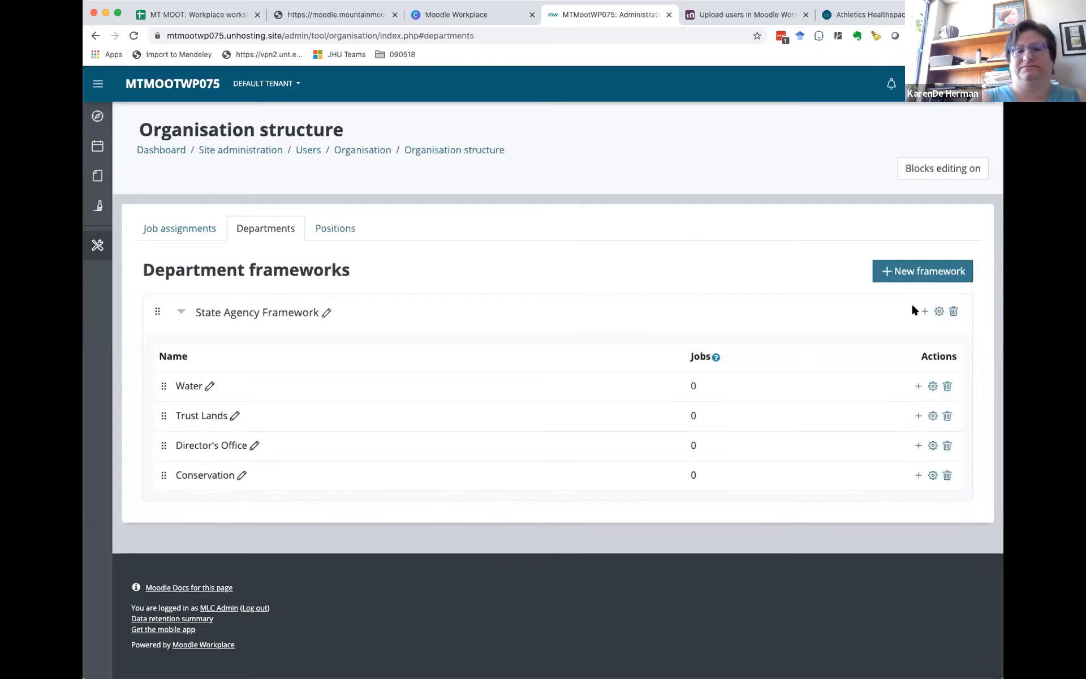
# Step: Add a department to State Agency Framework with Oil and Gas as name and ID number
pyautogui.click(924, 314)
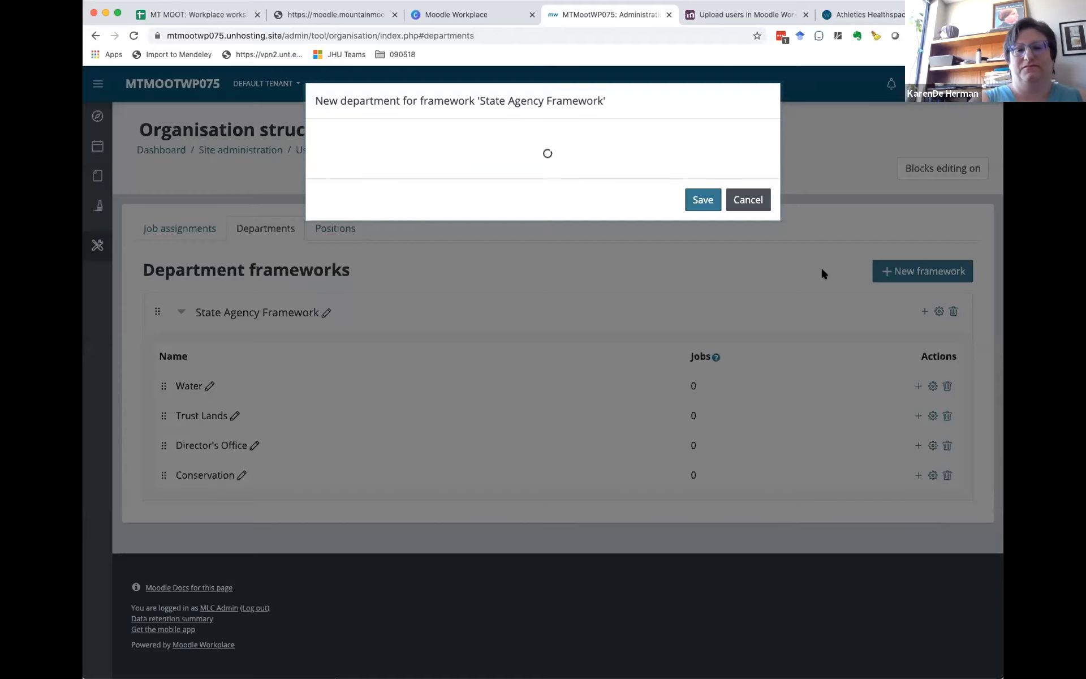
pyautogui.click(467, 138)
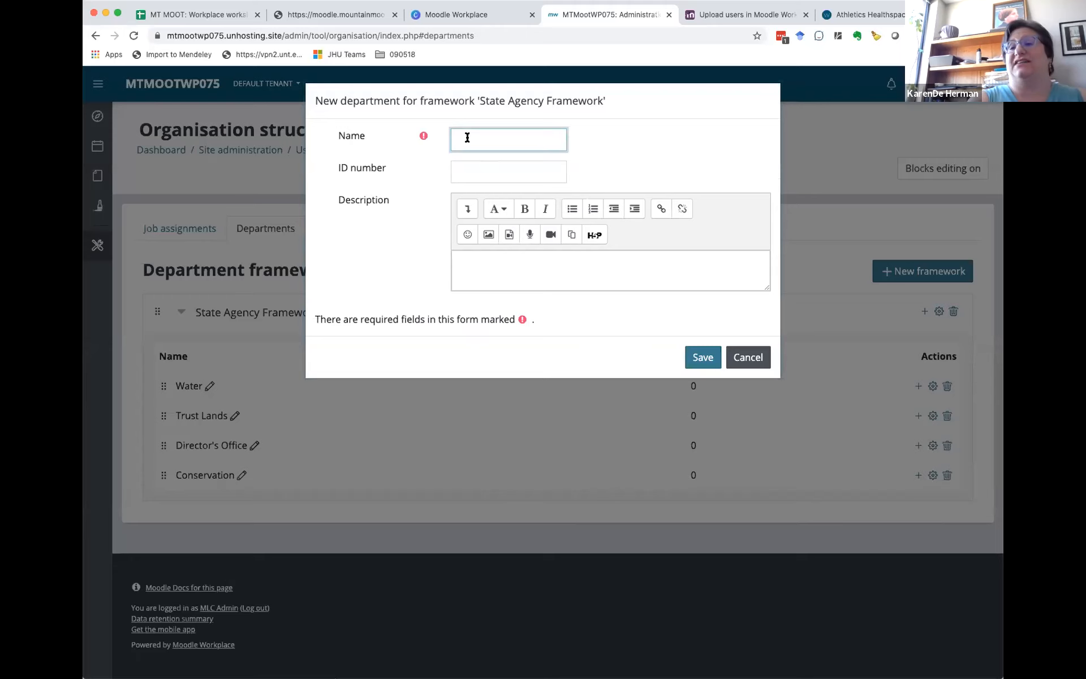
pyautogui.write('Oil and Gas')
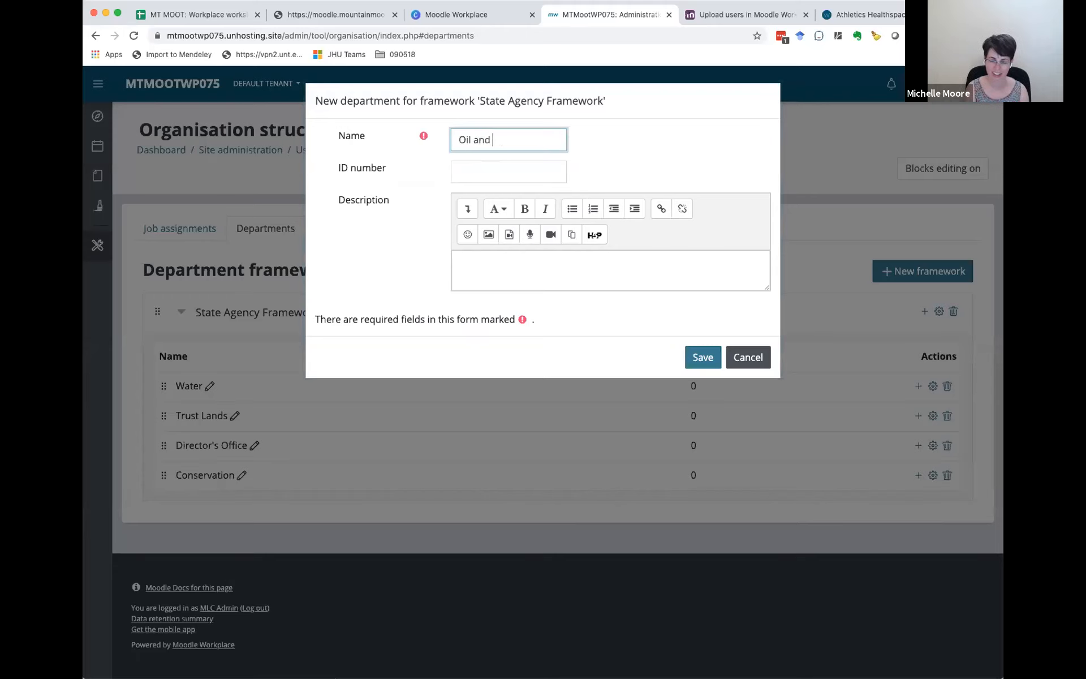
pyautogui.tripleClick(481, 144)
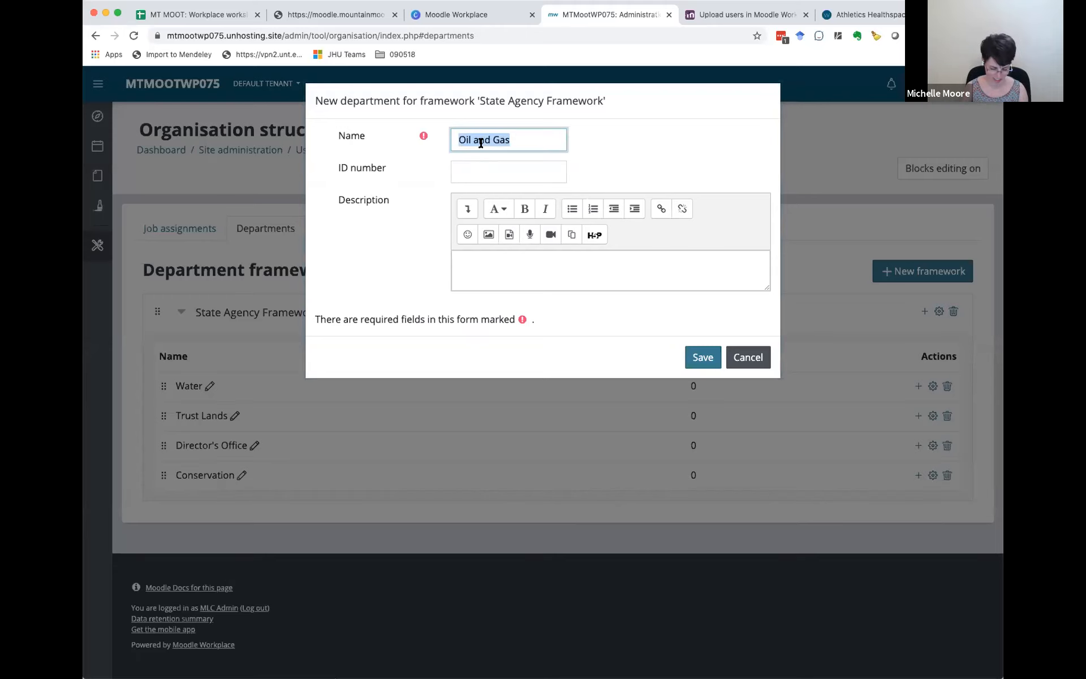
pyautogui.click(496, 177)
pyautogui.hotkey('ctrl', 'v')
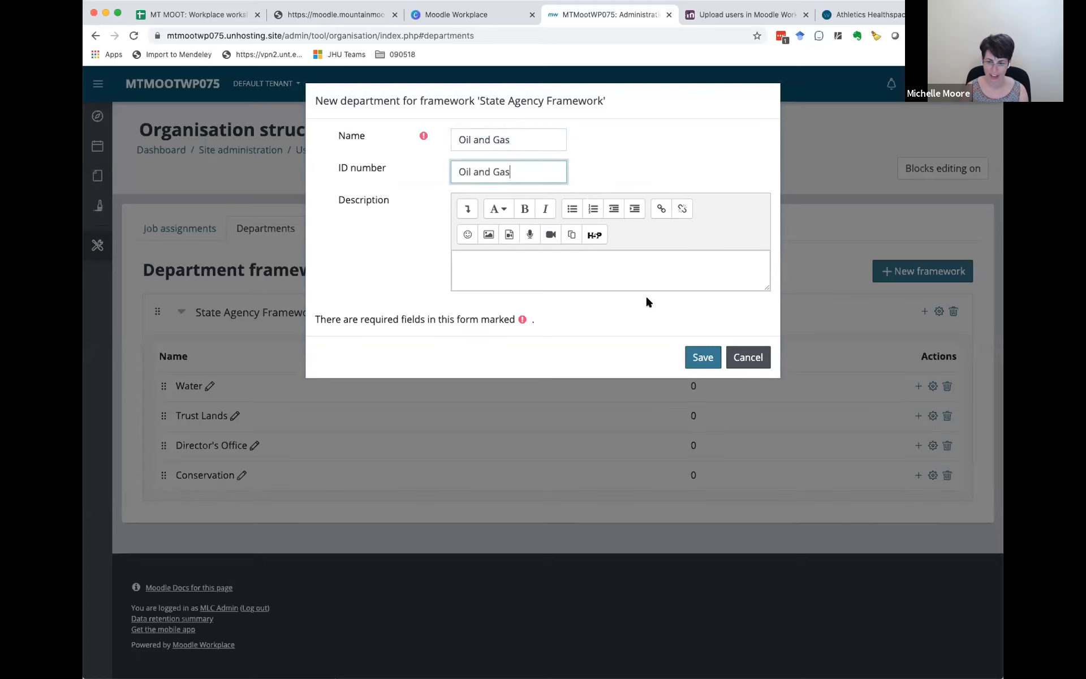
pyautogui.click(701, 359)
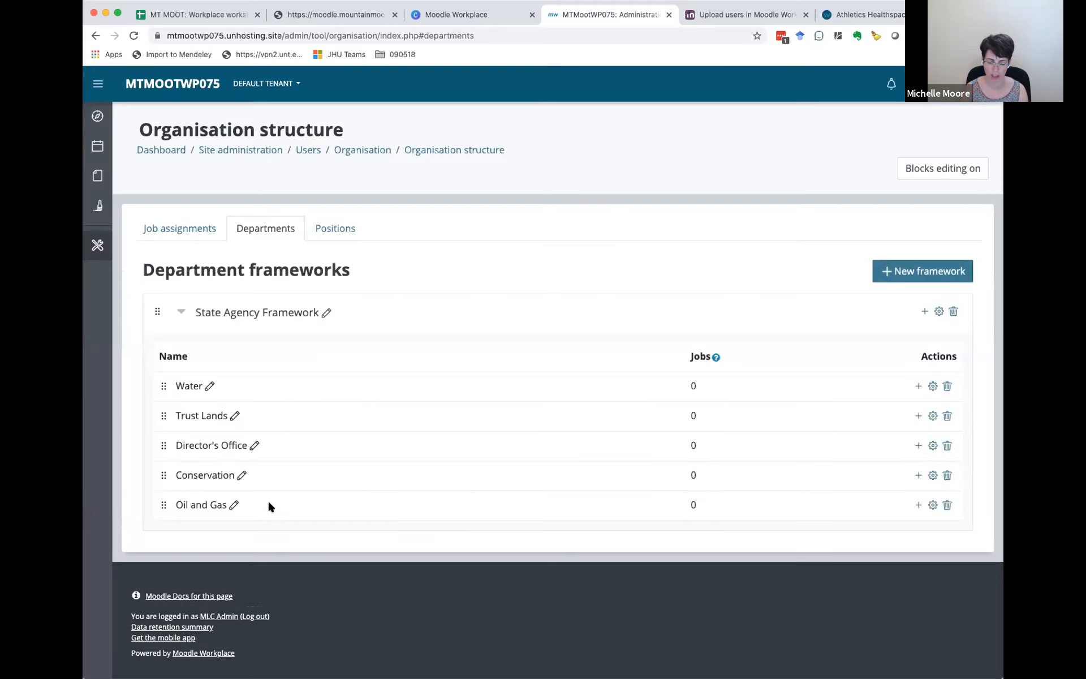
# Step: Create a position framework with Position Framework as both its name and ID number
pyautogui.click(331, 228)
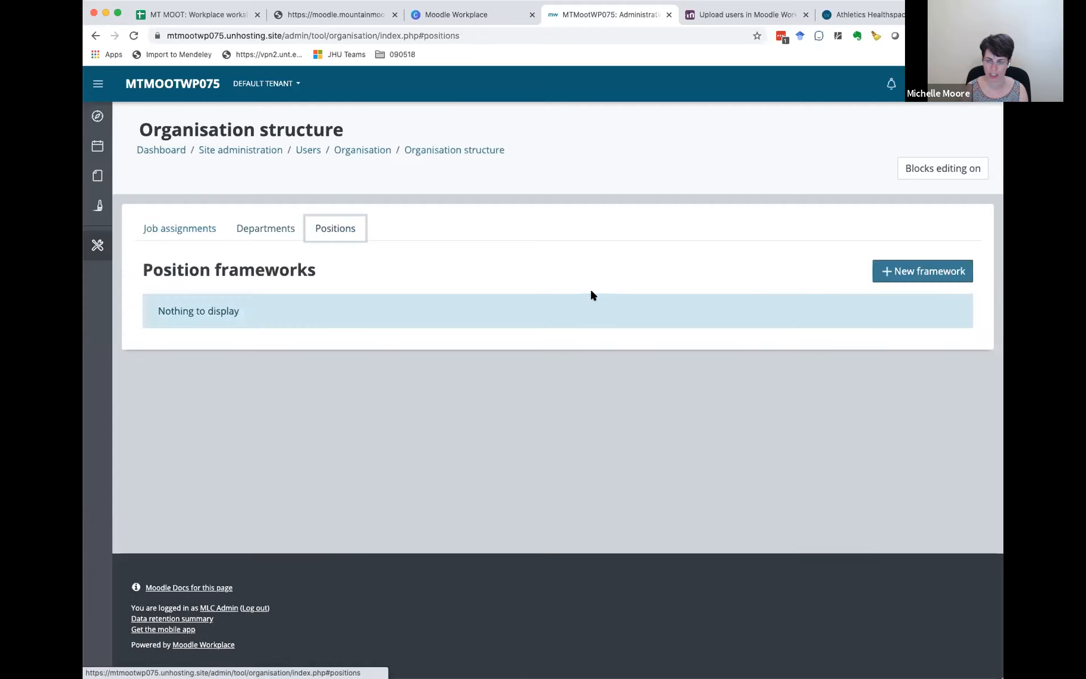
pyautogui.click(905, 270)
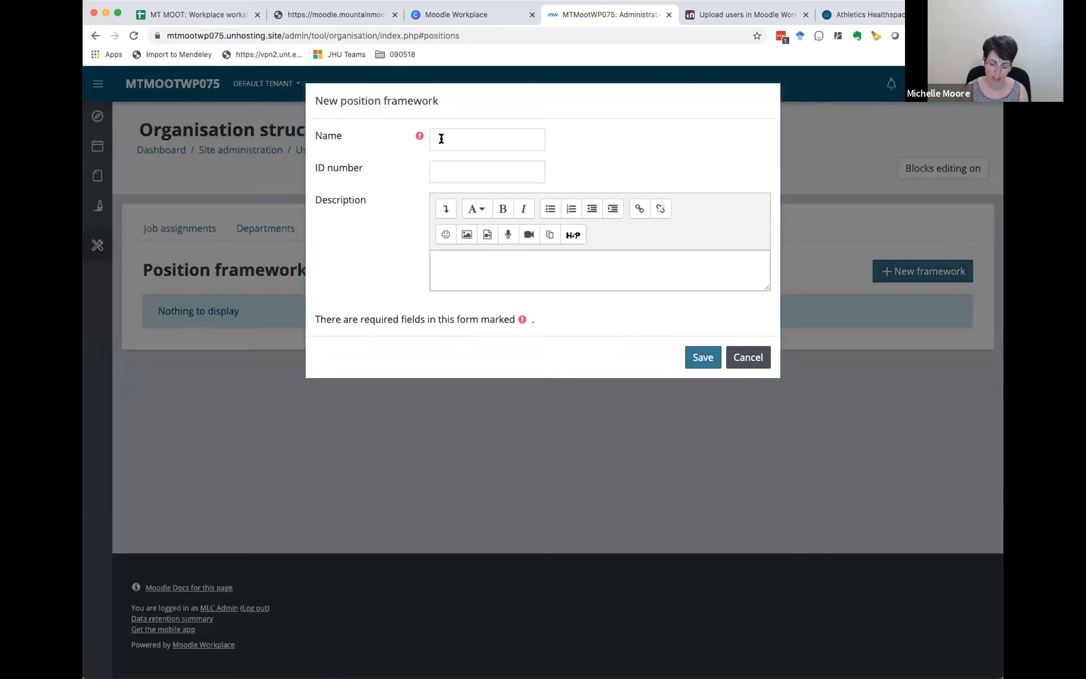
pyautogui.click(441, 138)
pyautogui.write('Positio')
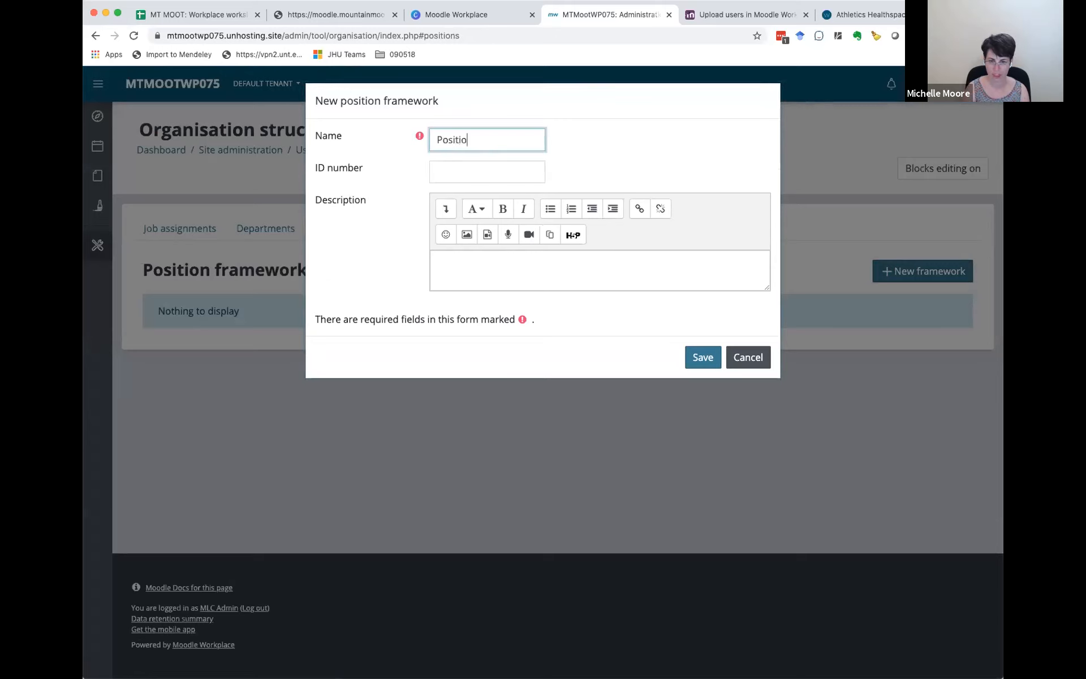
pyautogui.write('n Framework')
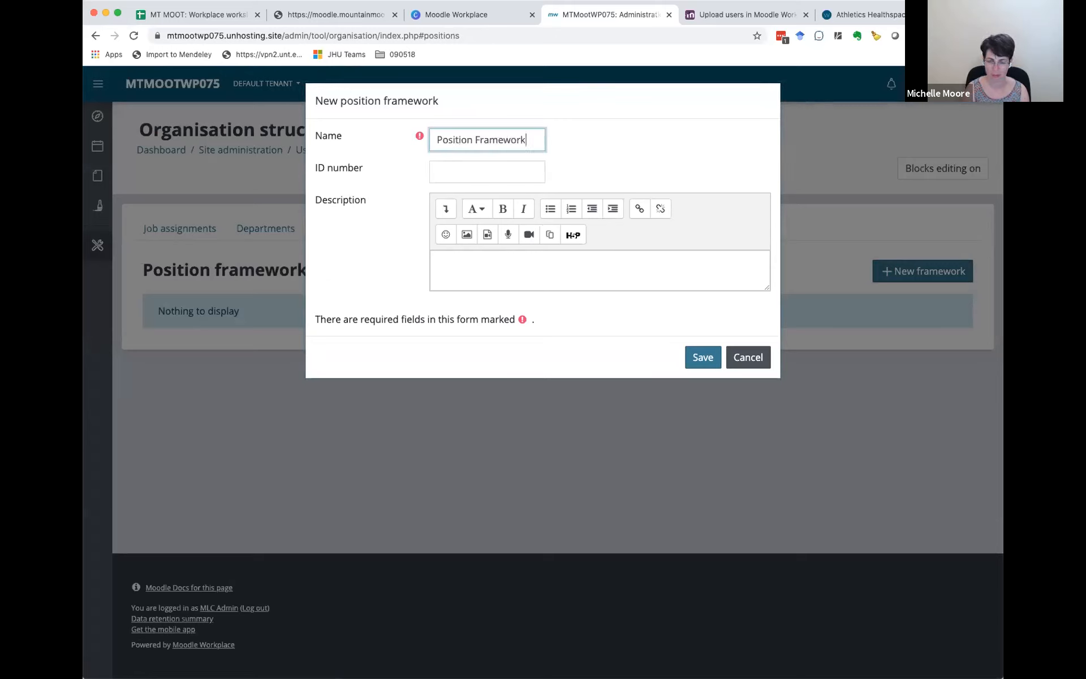
pyautogui.tripleClick(513, 136)
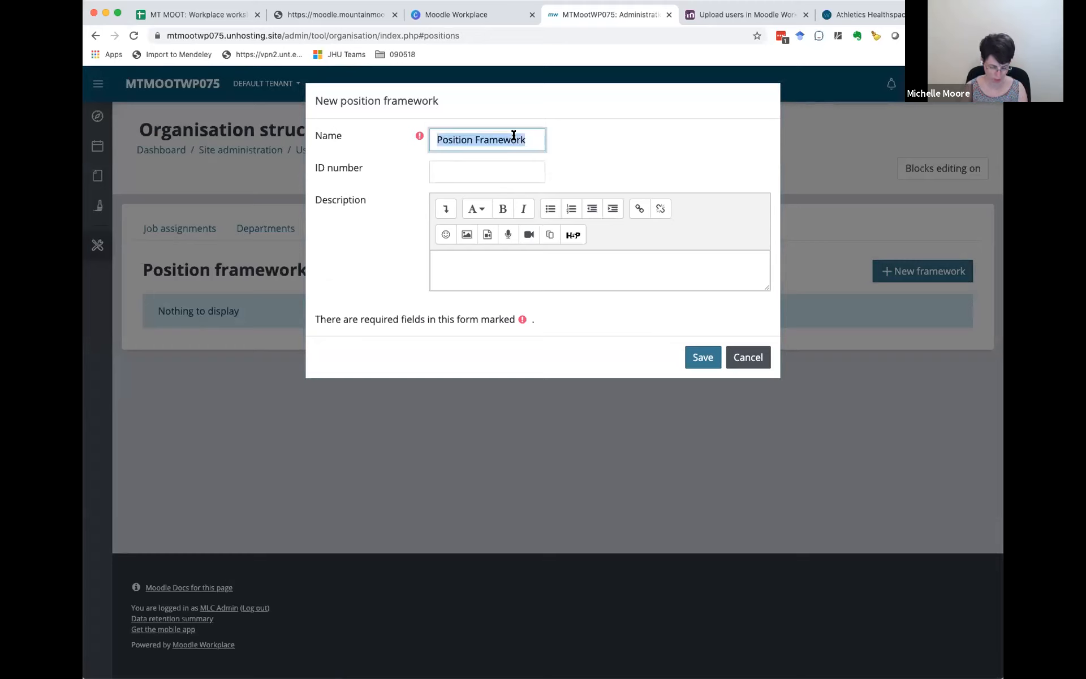
pyautogui.click(488, 175)
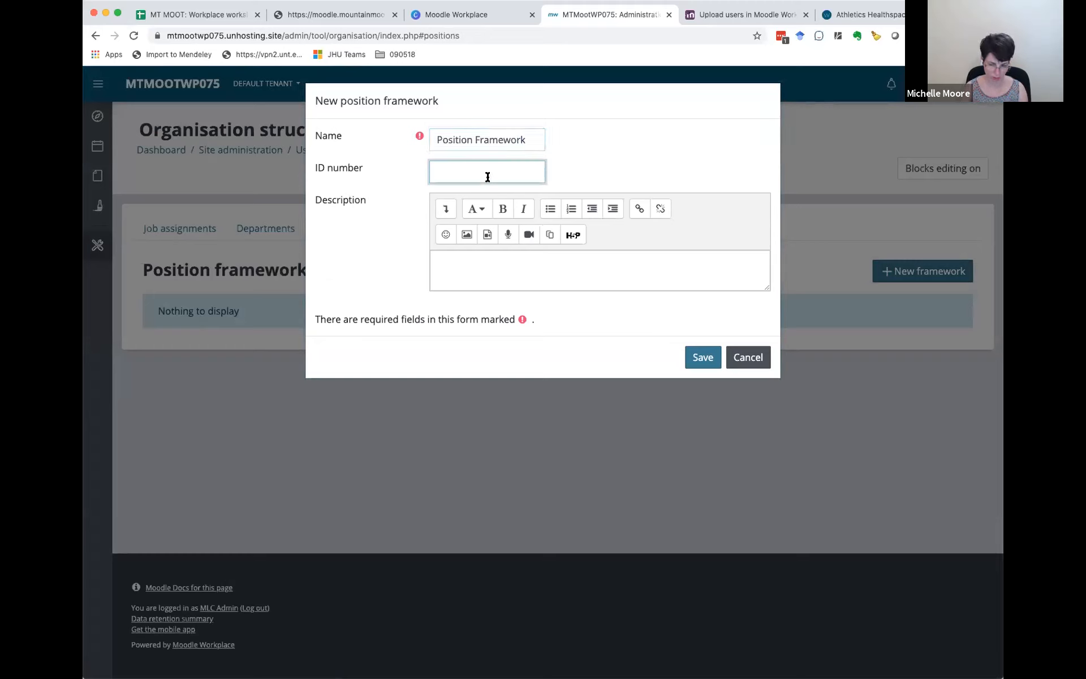
pyautogui.press('super+v')
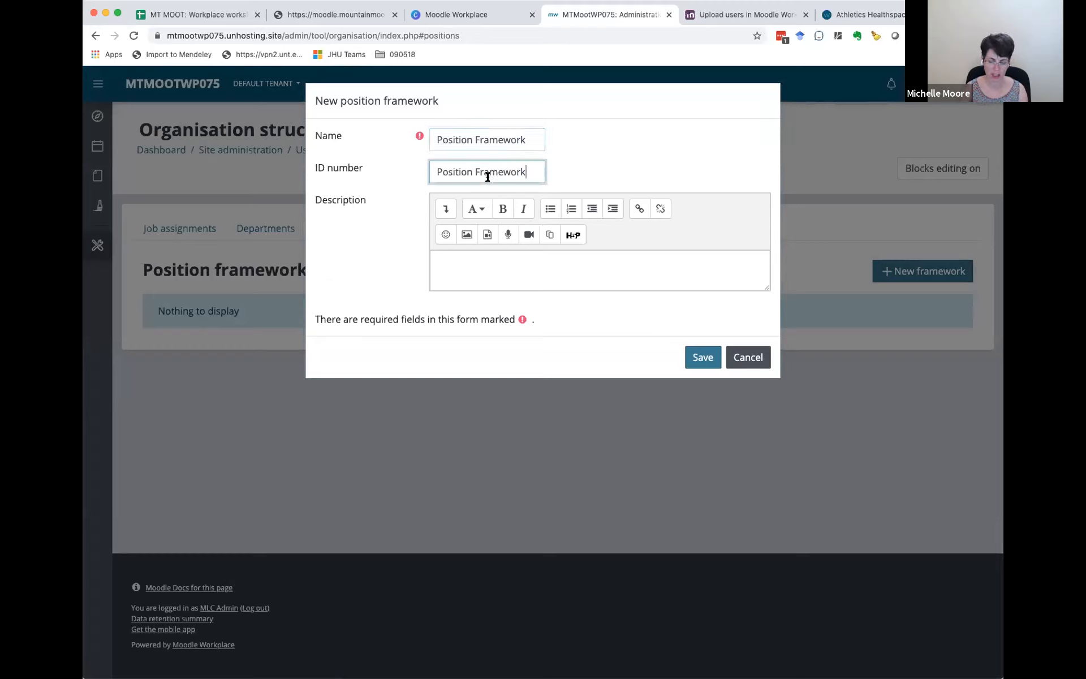
pyautogui.click(703, 358)
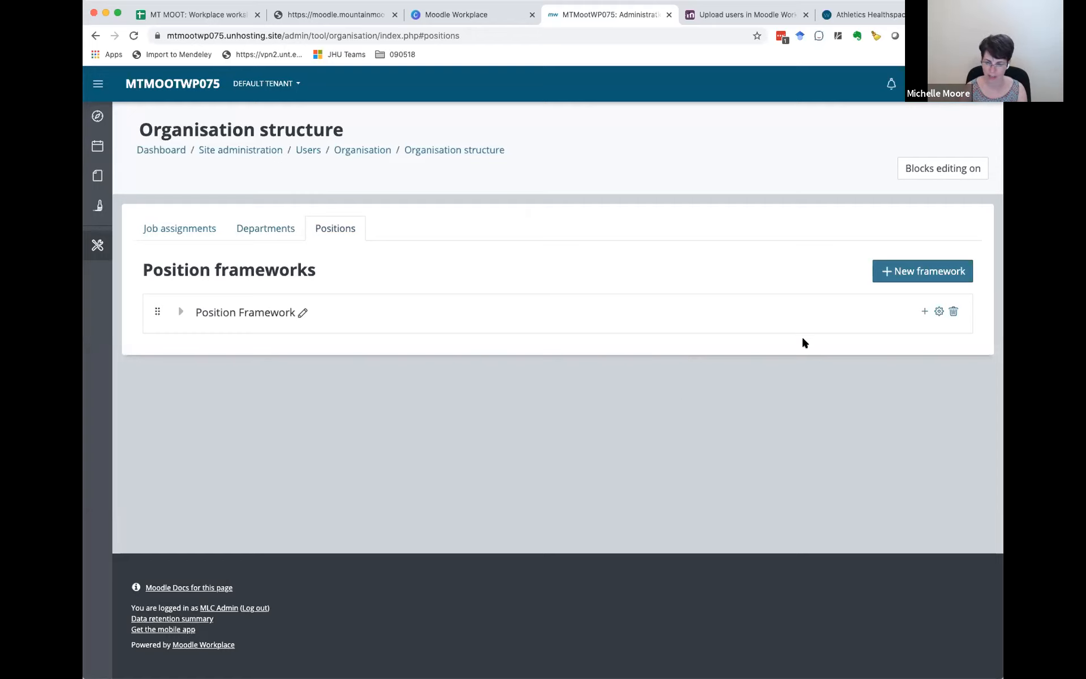
# Step: Add an Executive position to Position Framework as a Global manager who can view user reports
pyautogui.click(923, 312)
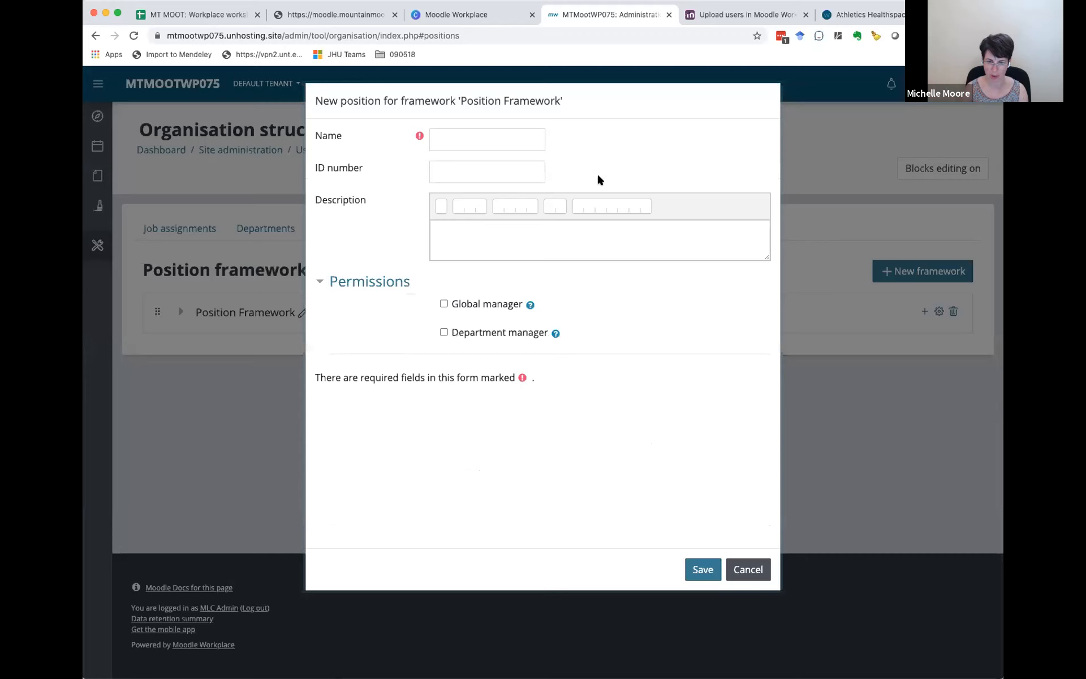
pyautogui.click(462, 142)
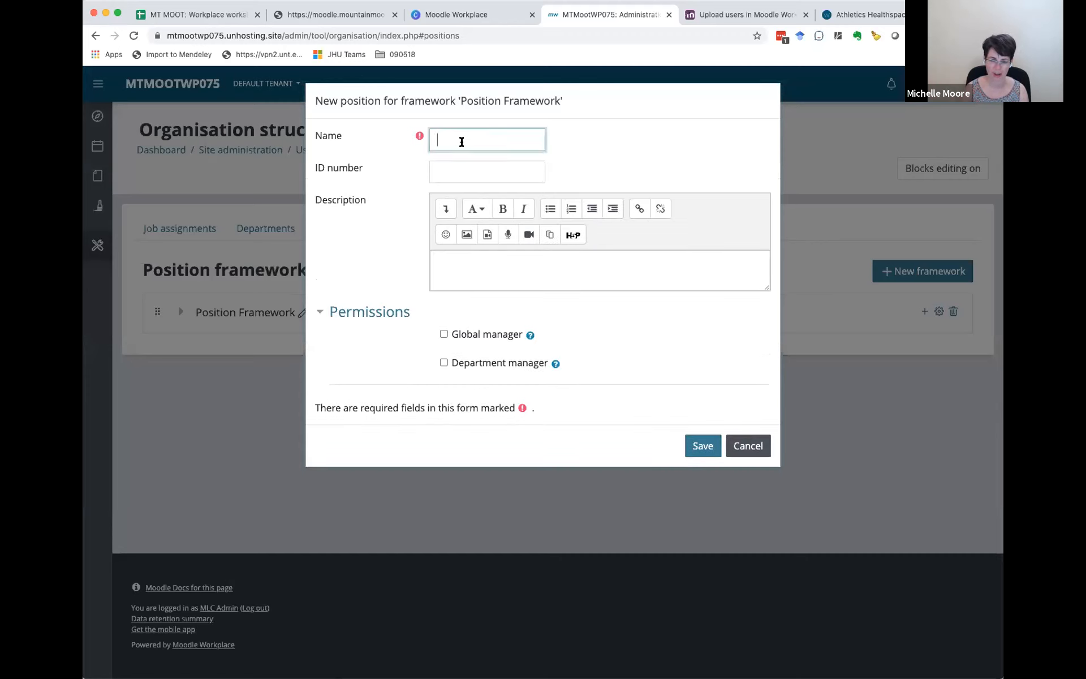
pyautogui.write('Exe')
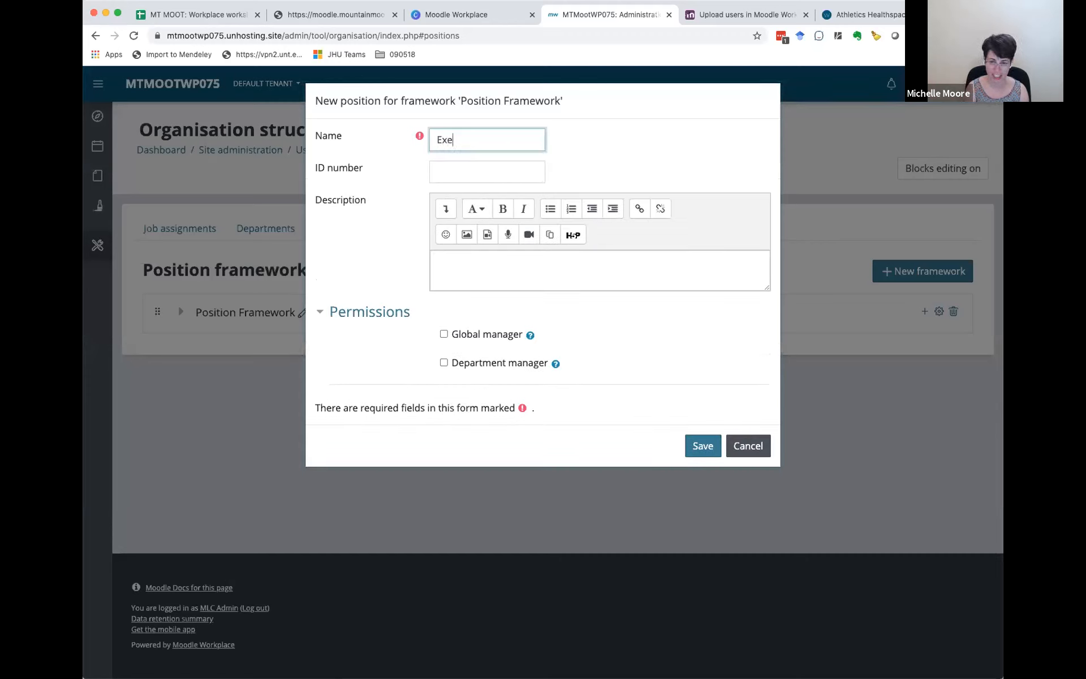
pyautogui.write('cutive')
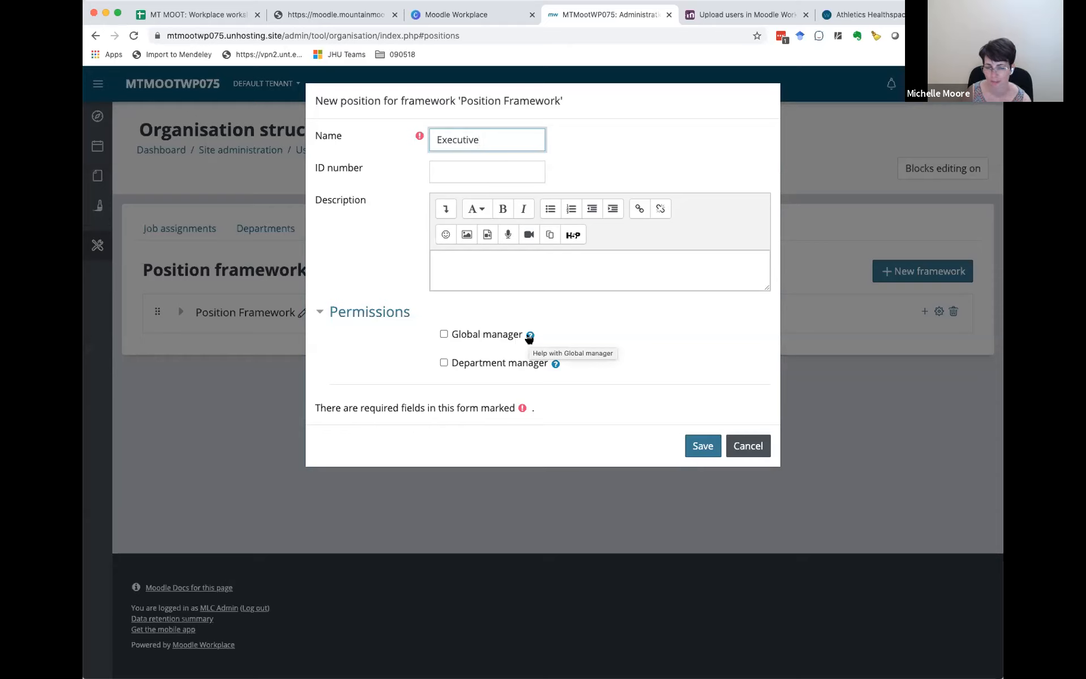
pyautogui.click(554, 363)
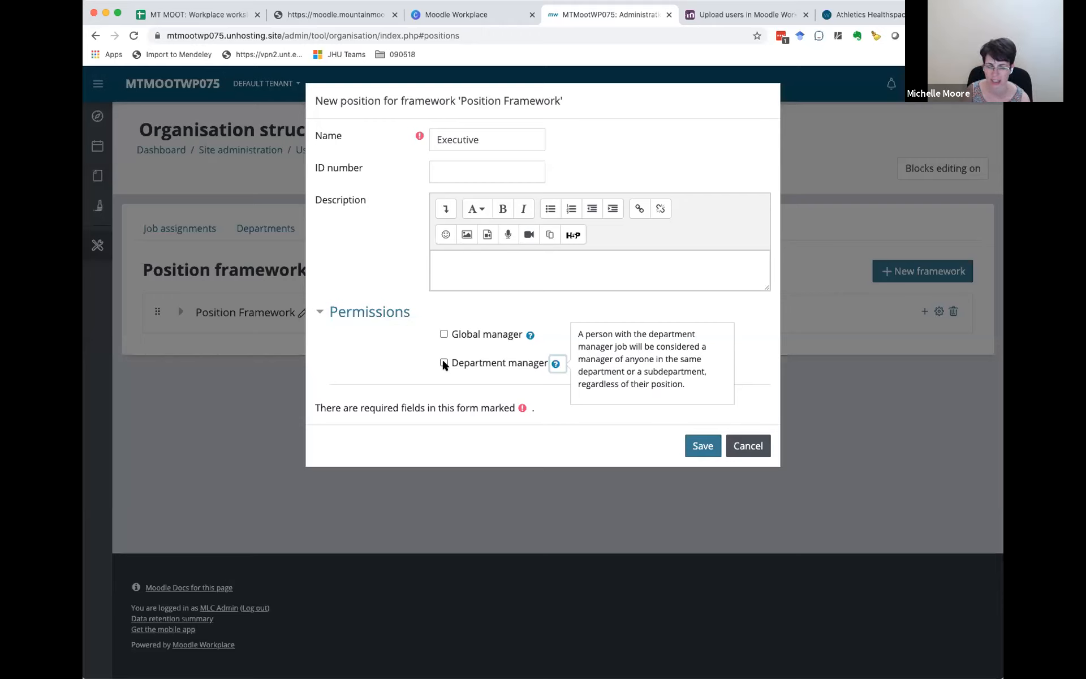
pyautogui.click(444, 335)
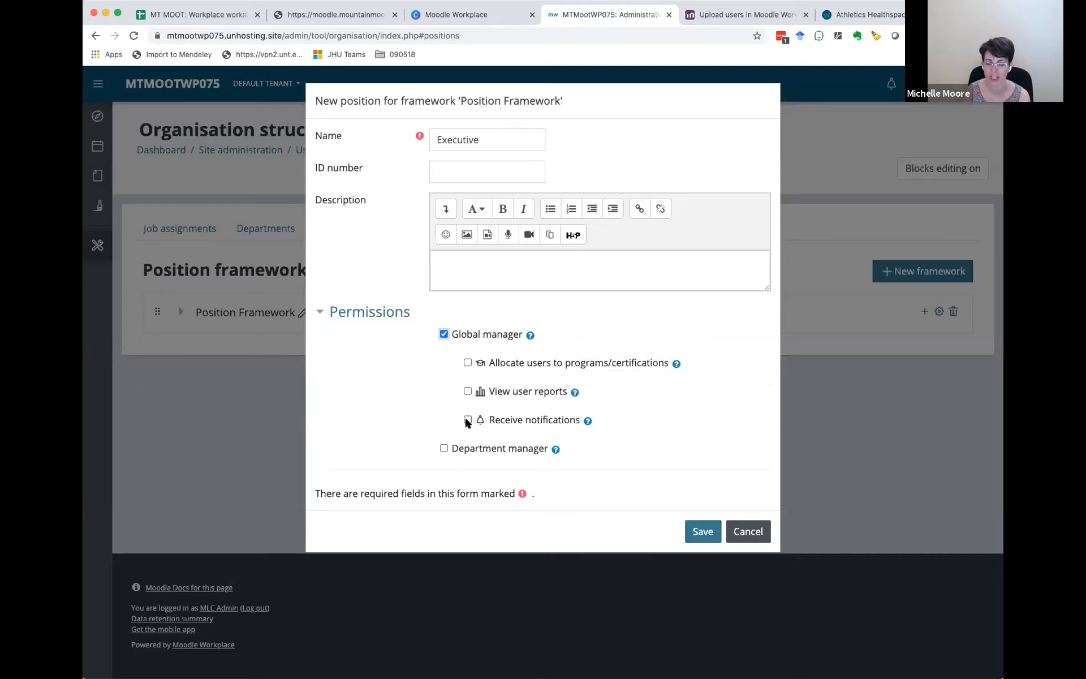
pyautogui.click(467, 391)
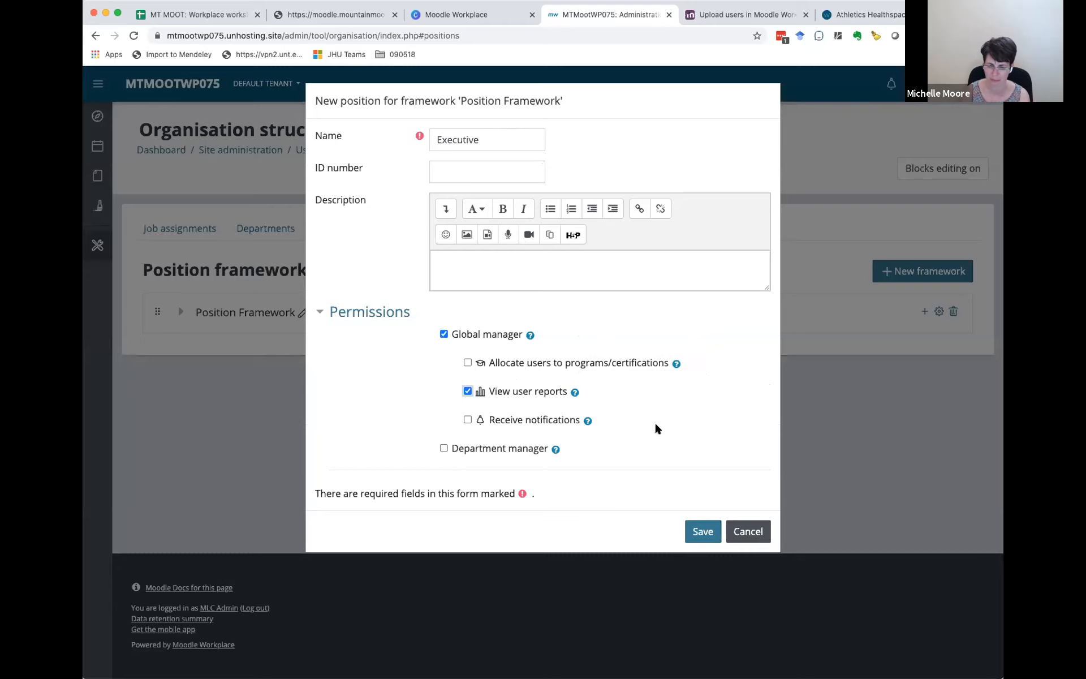
pyautogui.click(696, 532)
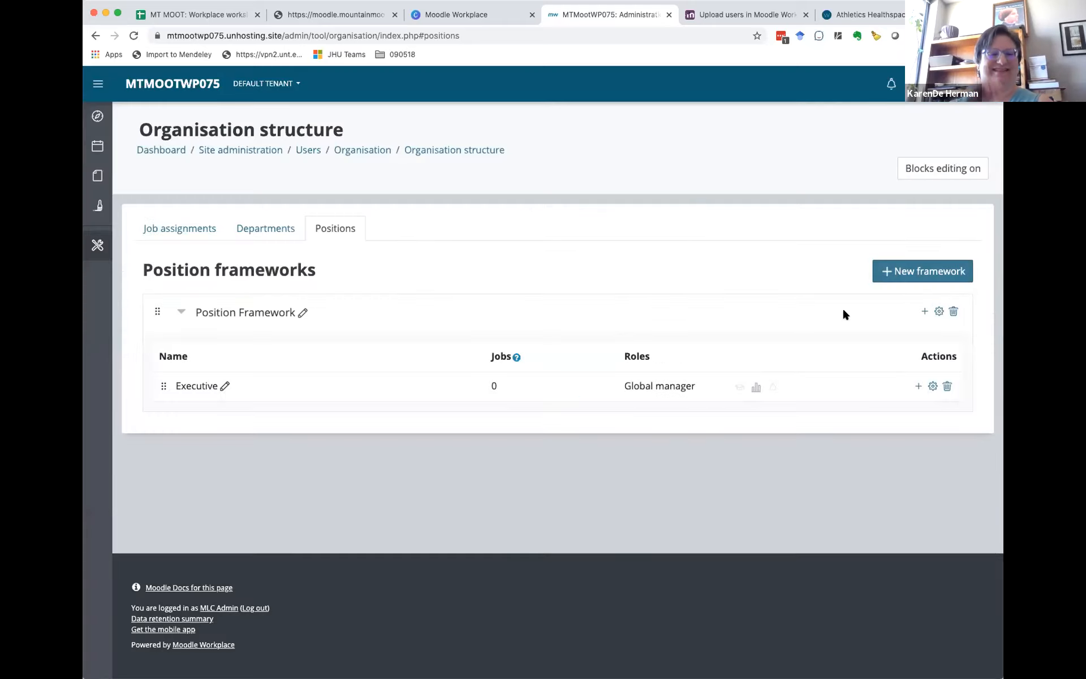
# Step: Add a Division Admin subposition under Executive as Department manager with allocation, report and notification permissions, and move it level with Executive
pyautogui.click(918, 387)
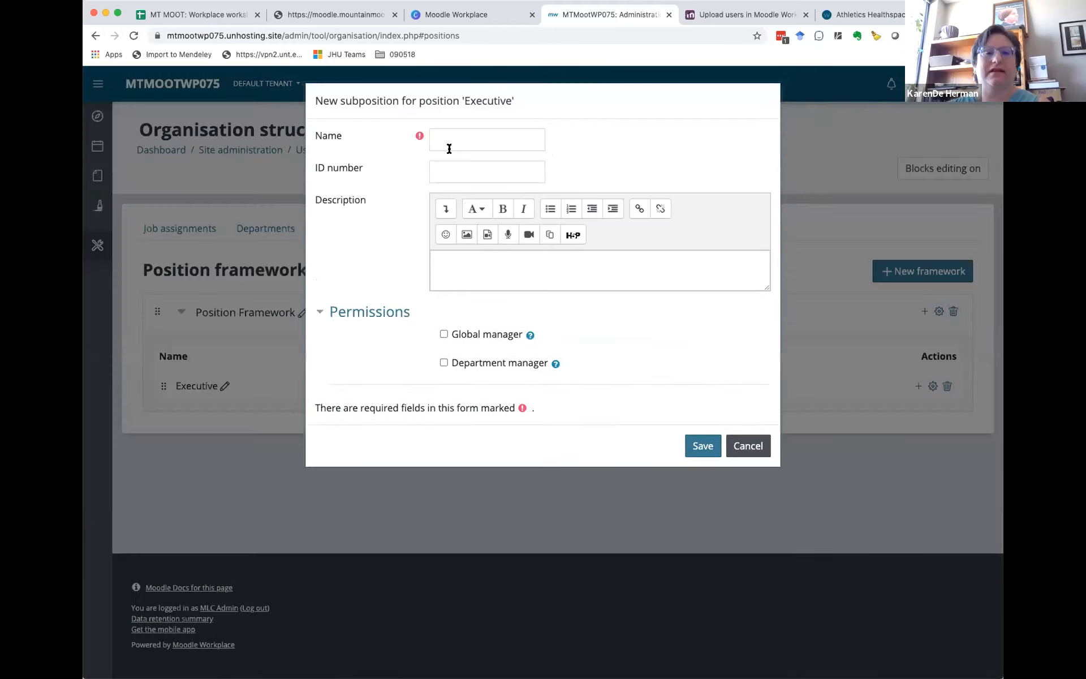
pyautogui.click(447, 136)
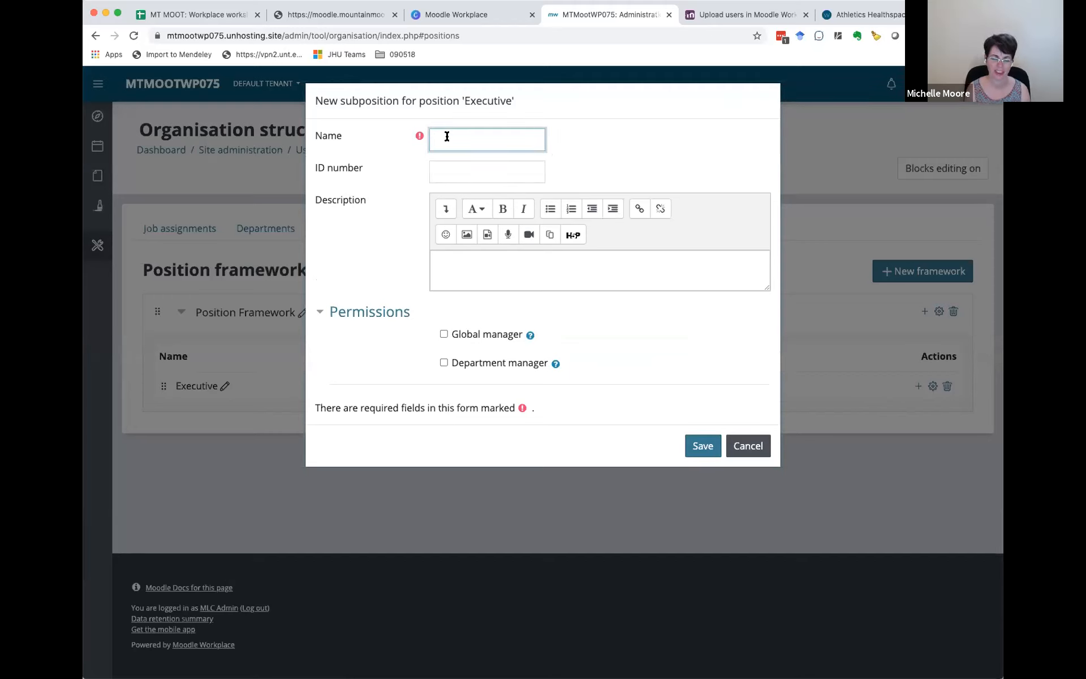
pyautogui.write('Divi')
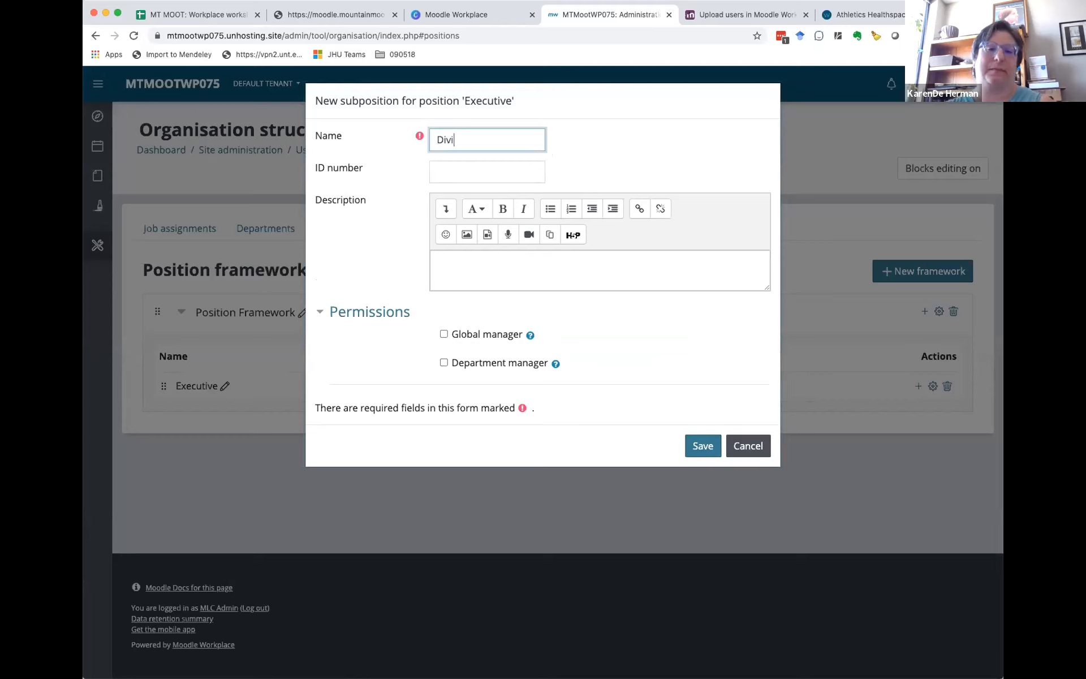
pyautogui.write('sion Admin')
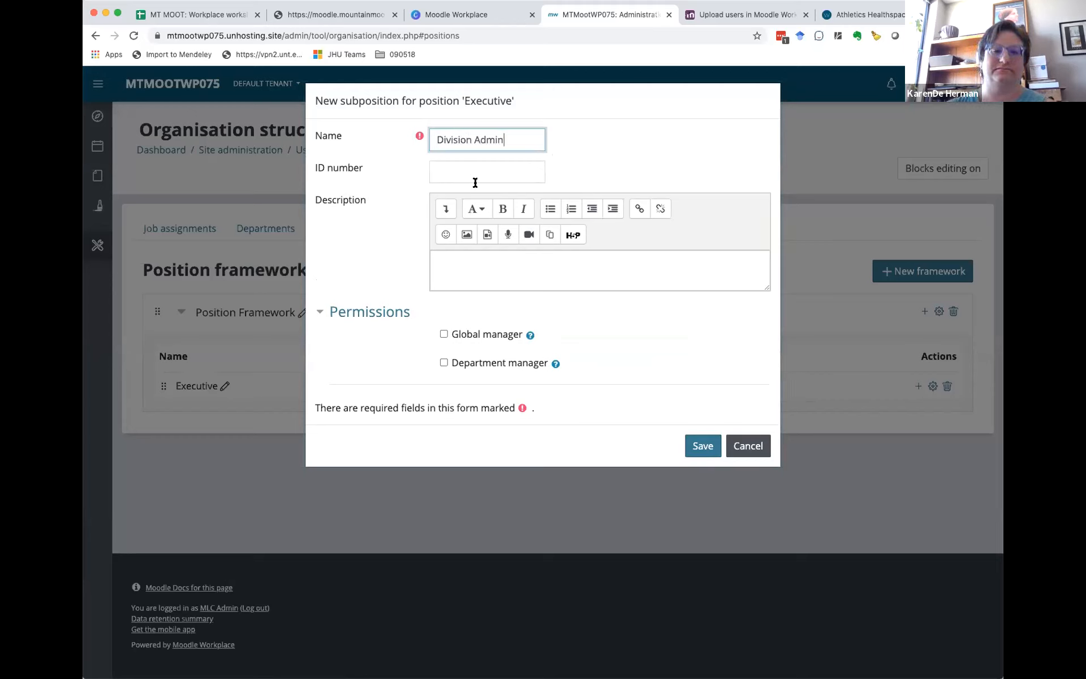
pyautogui.click(443, 362)
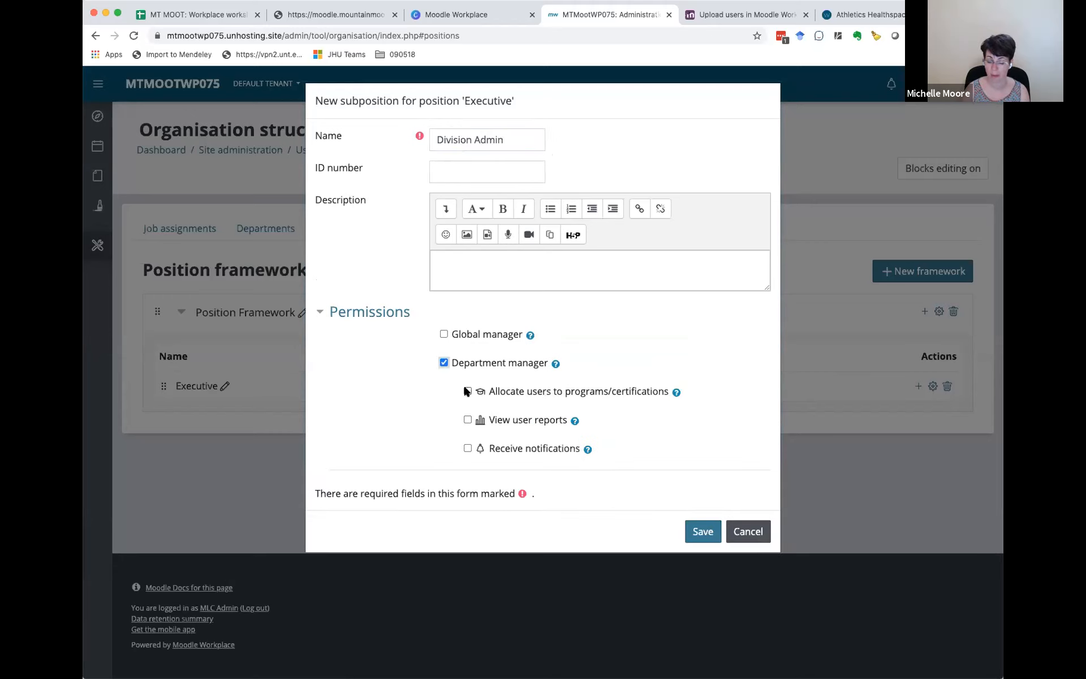
pyautogui.click(467, 449)
pyautogui.click(710, 535)
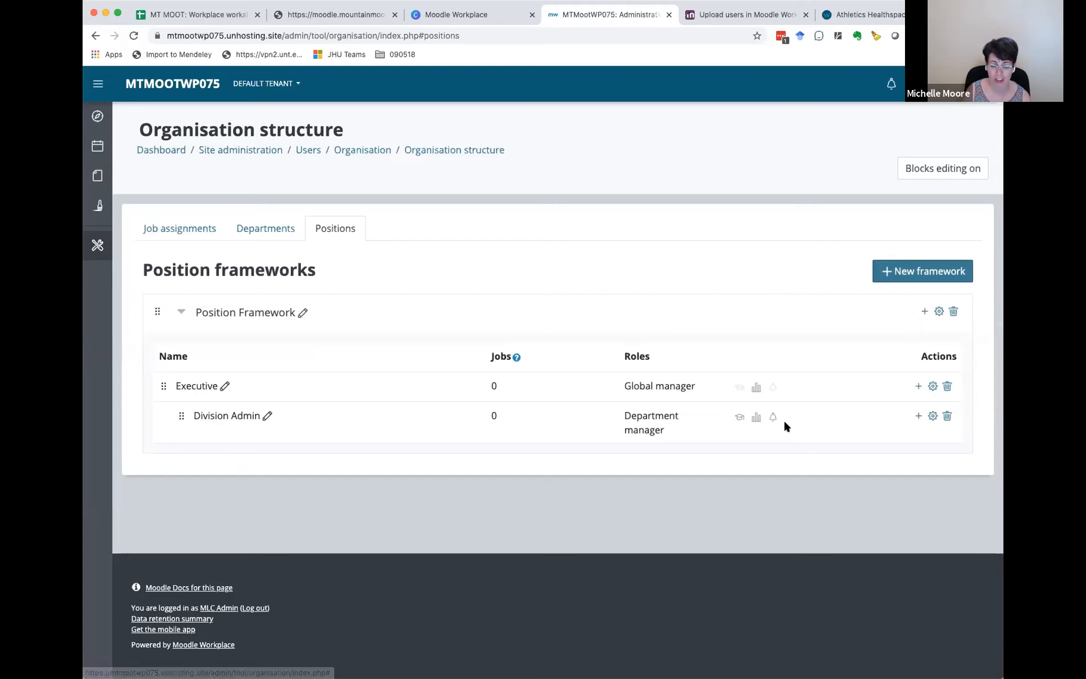
pyautogui.moveTo(180, 414); pyautogui.dragTo(234, 421)
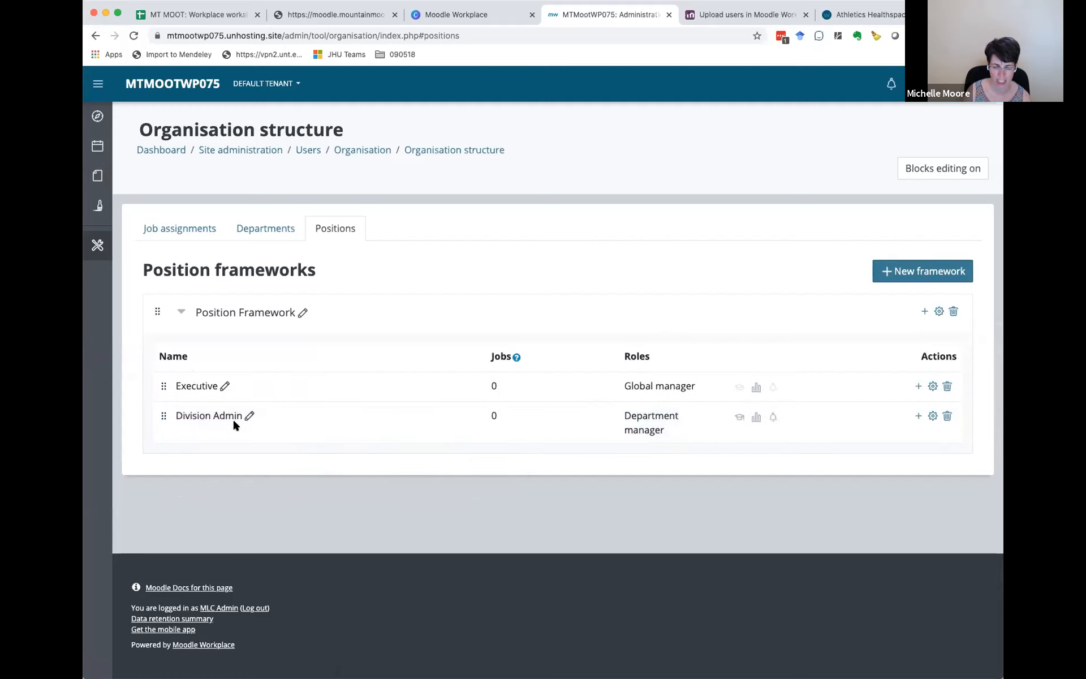
pyautogui.moveTo(163, 416); pyautogui.dragTo(207, 414)
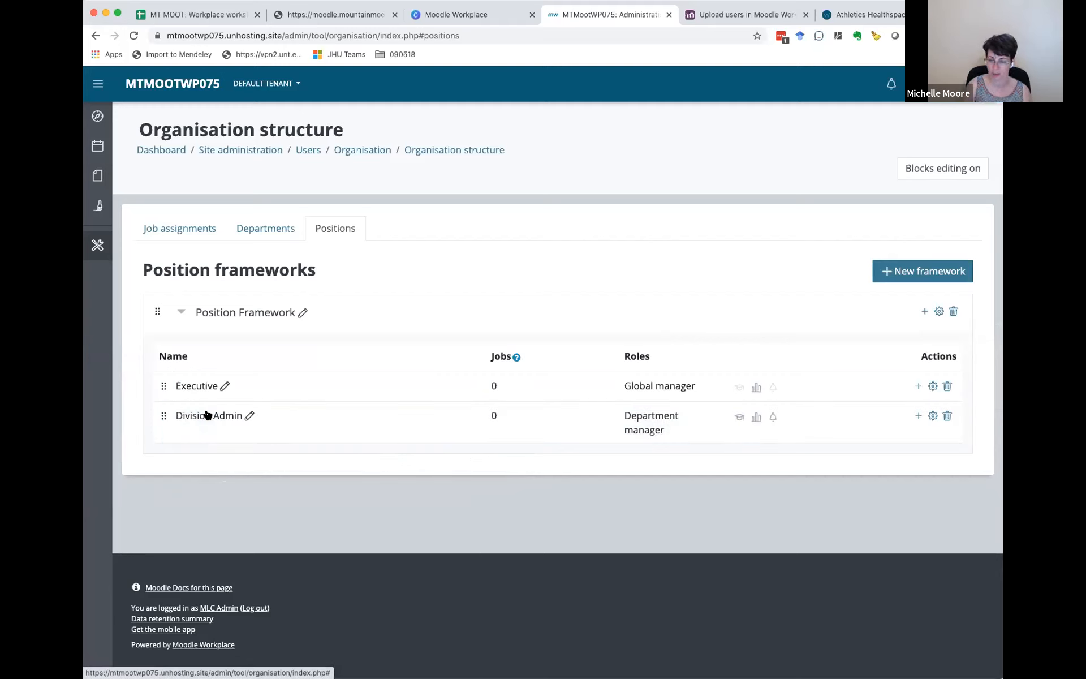
# Step: Add a Bureau Chief subposition under Division Admin without any manager permissions
pyautogui.click(919, 417)
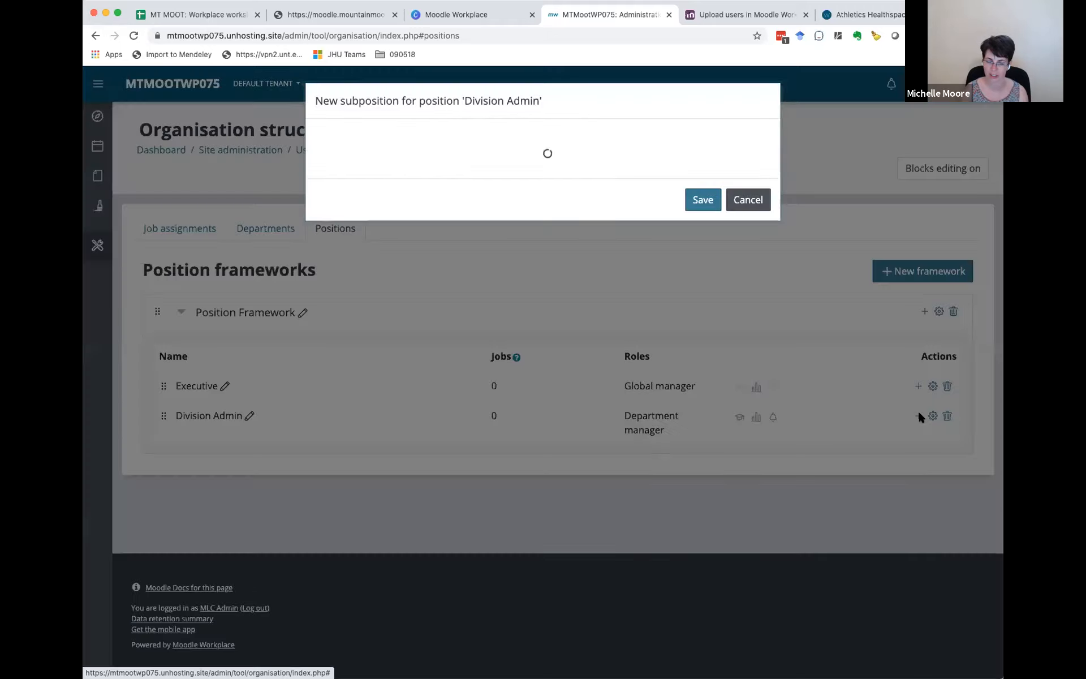
pyautogui.click(466, 134)
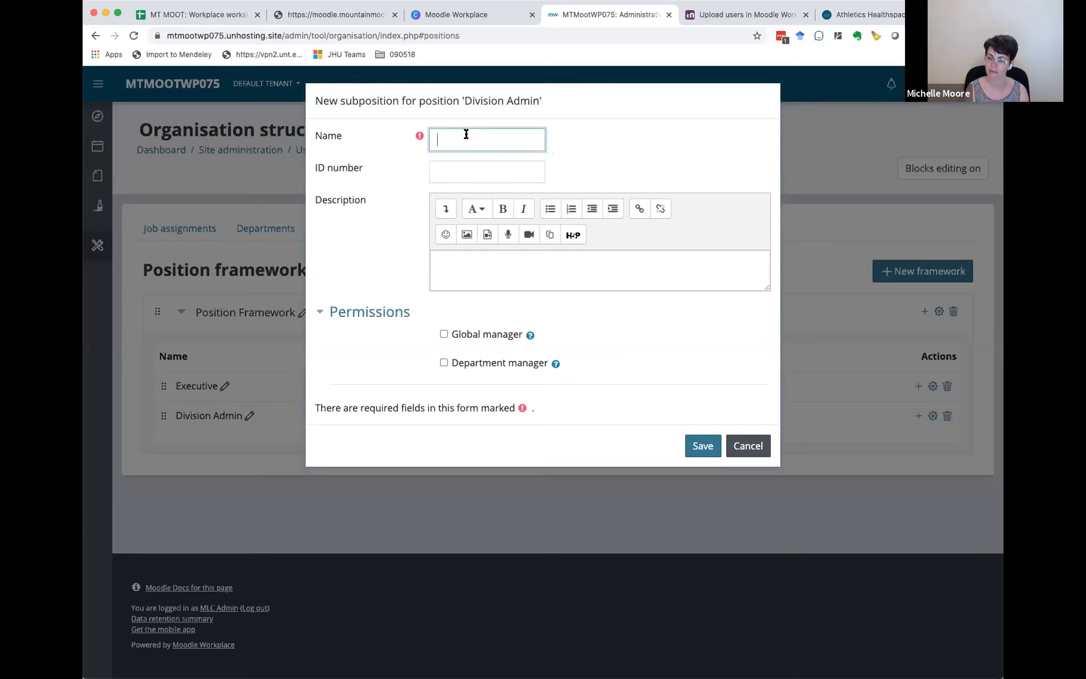
pyautogui.write('Bur')
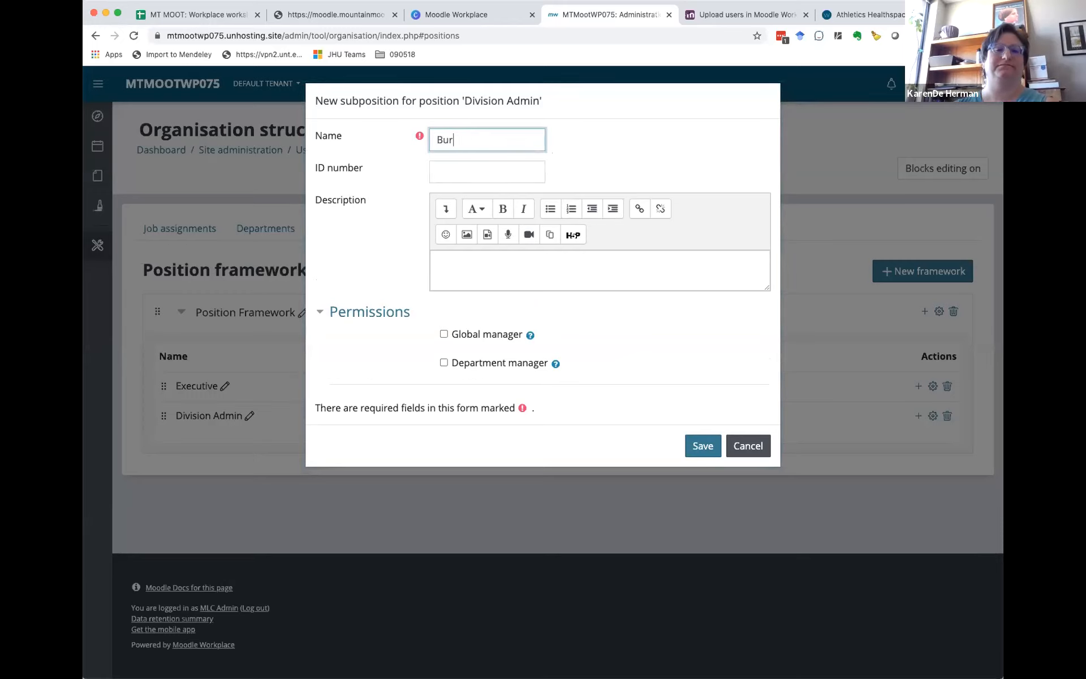
pyautogui.write('eau Chief')
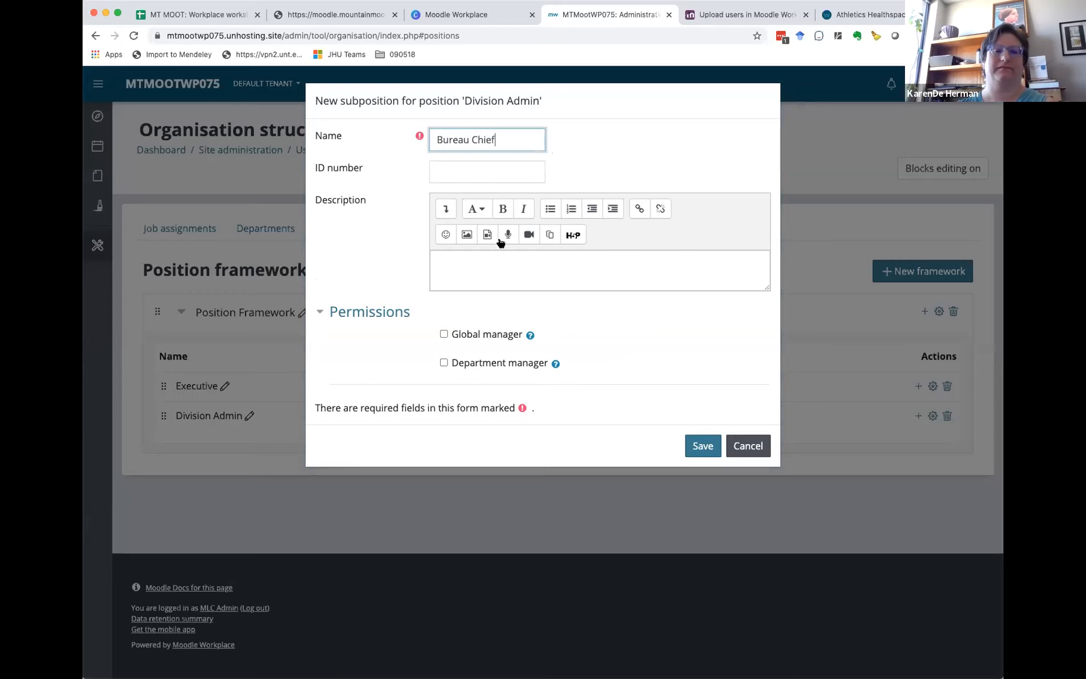
pyautogui.click(703, 446)
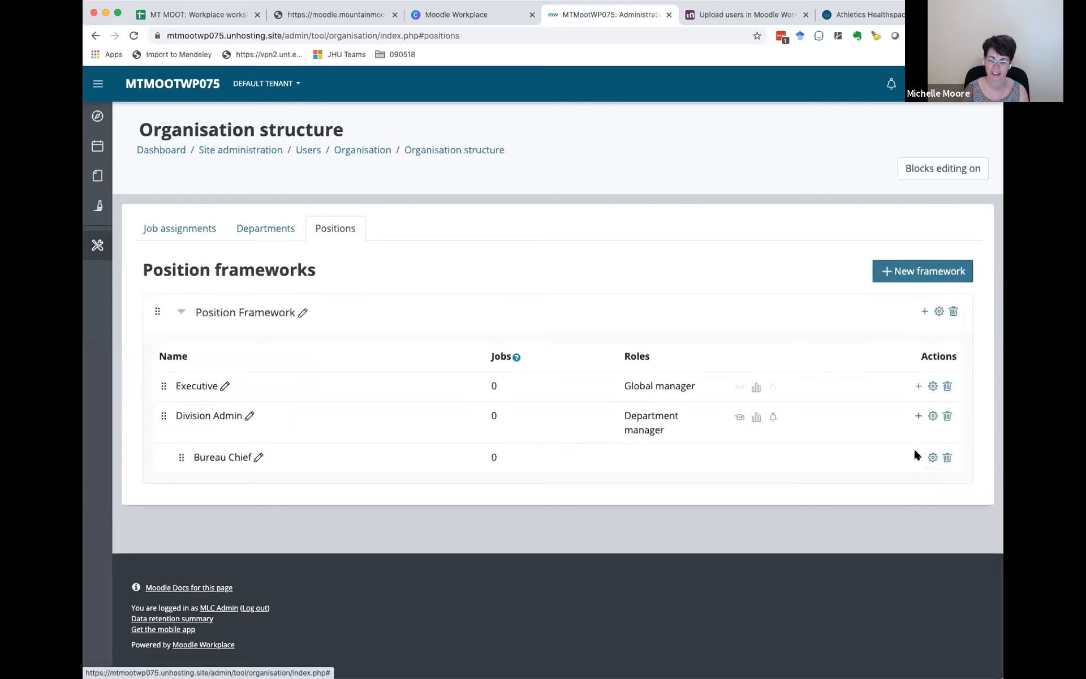
# Step: Add a Program Manager subposition under Bureau Chief without any manager permissions
pyautogui.click(918, 458)
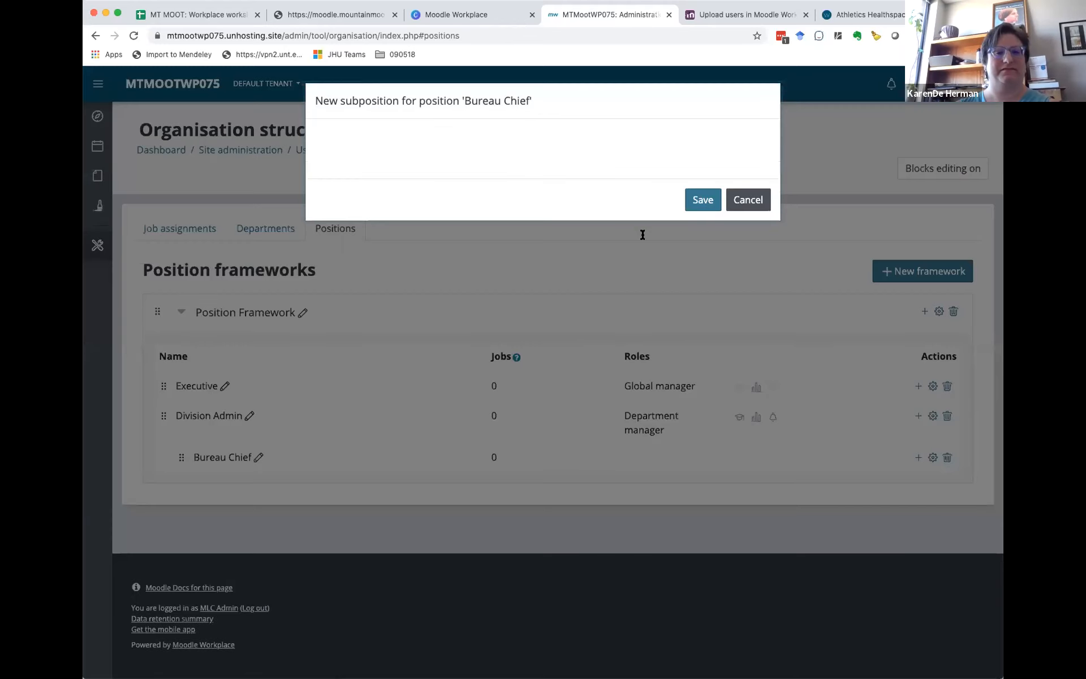
pyautogui.click(491, 138)
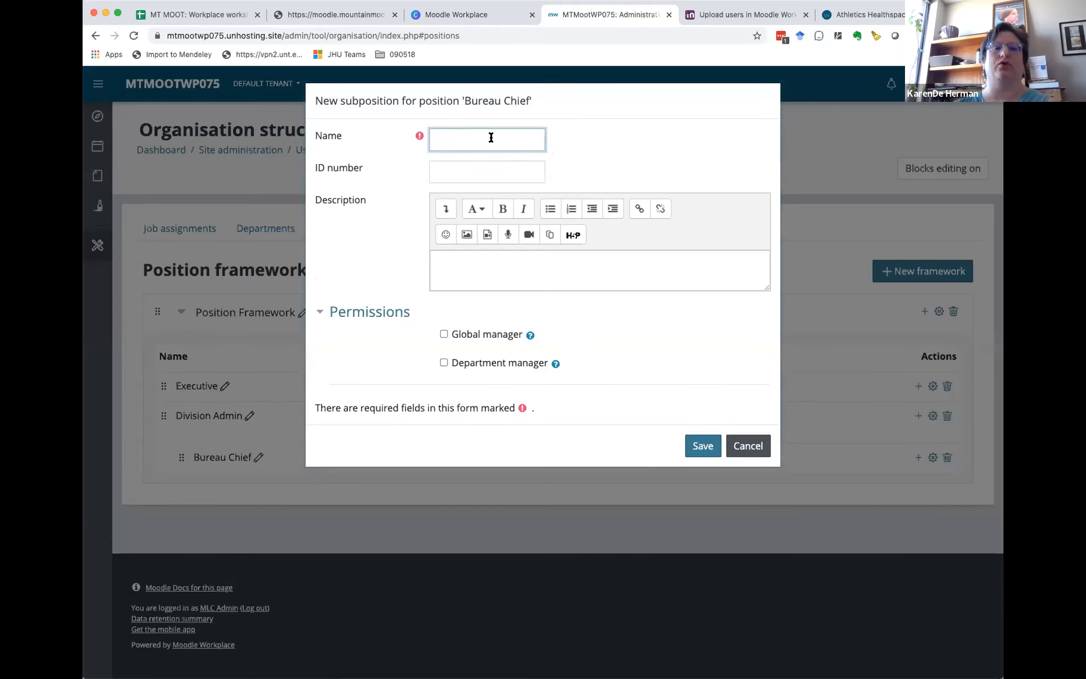
pyautogui.write('Program ')
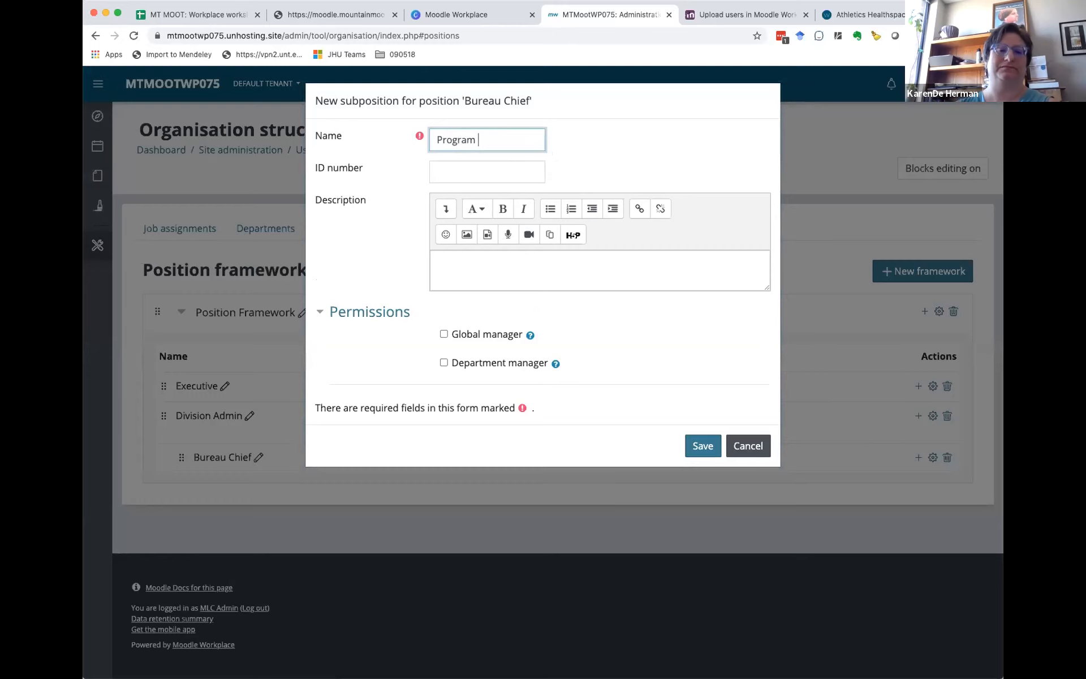
pyautogui.write('Manager')
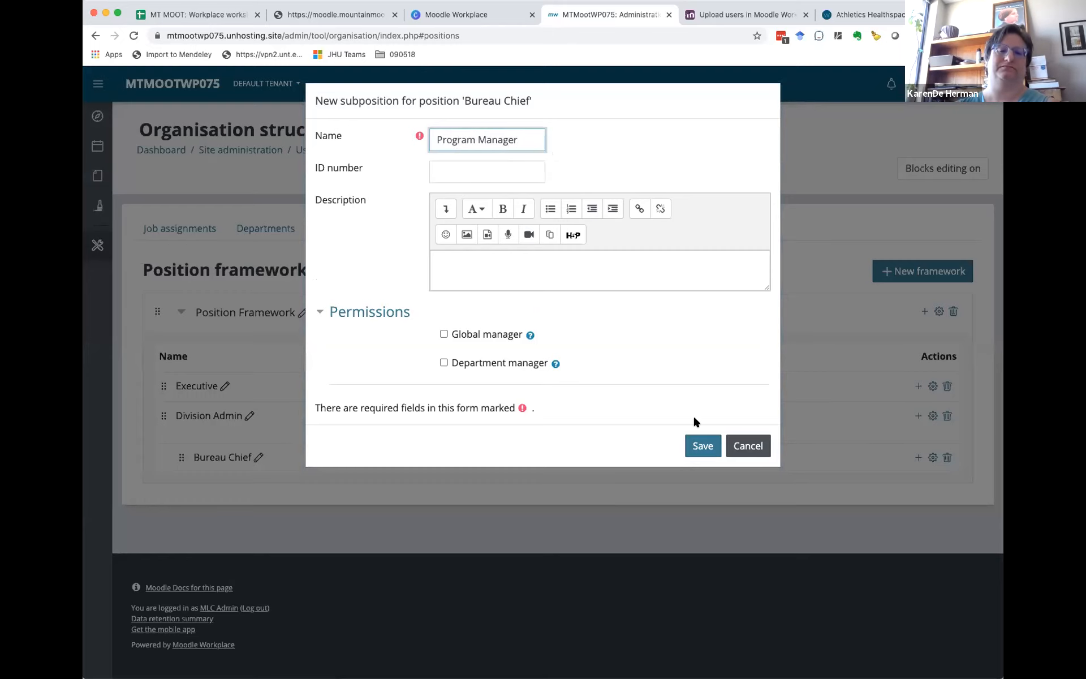
pyautogui.click(700, 446)
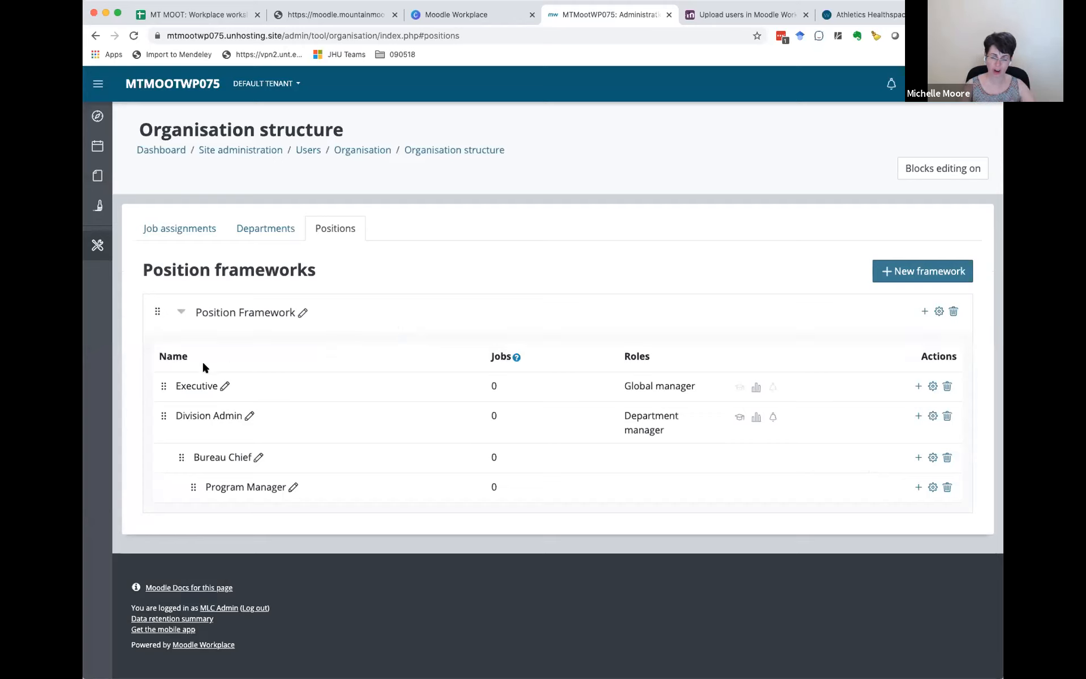
pyautogui.click(170, 228)
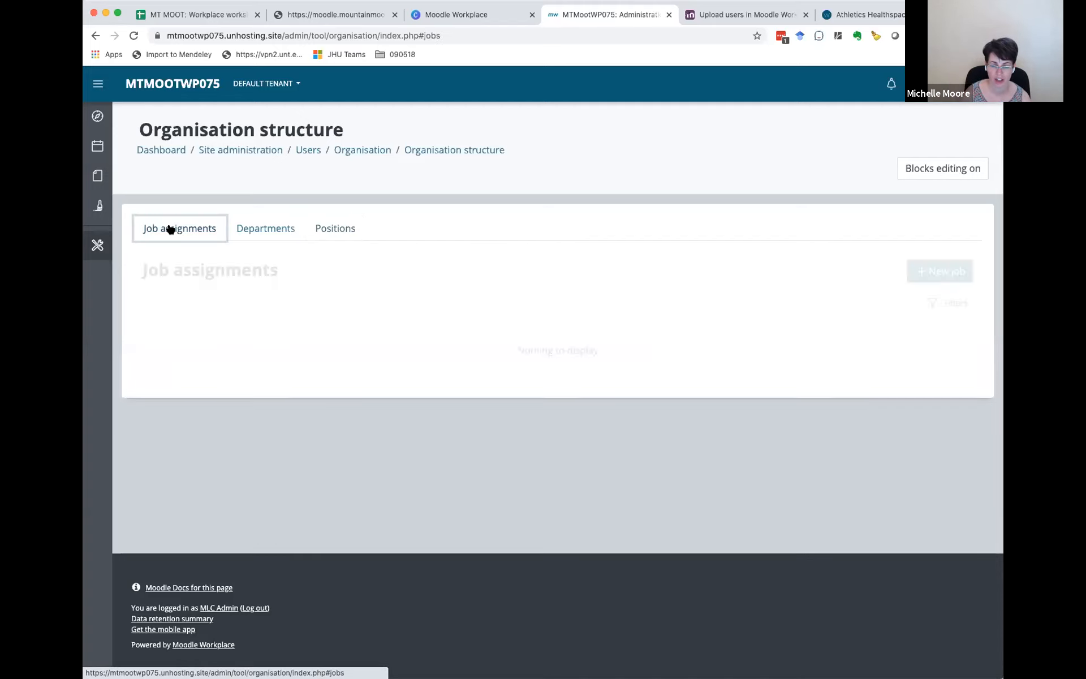
pyautogui.click(944, 272)
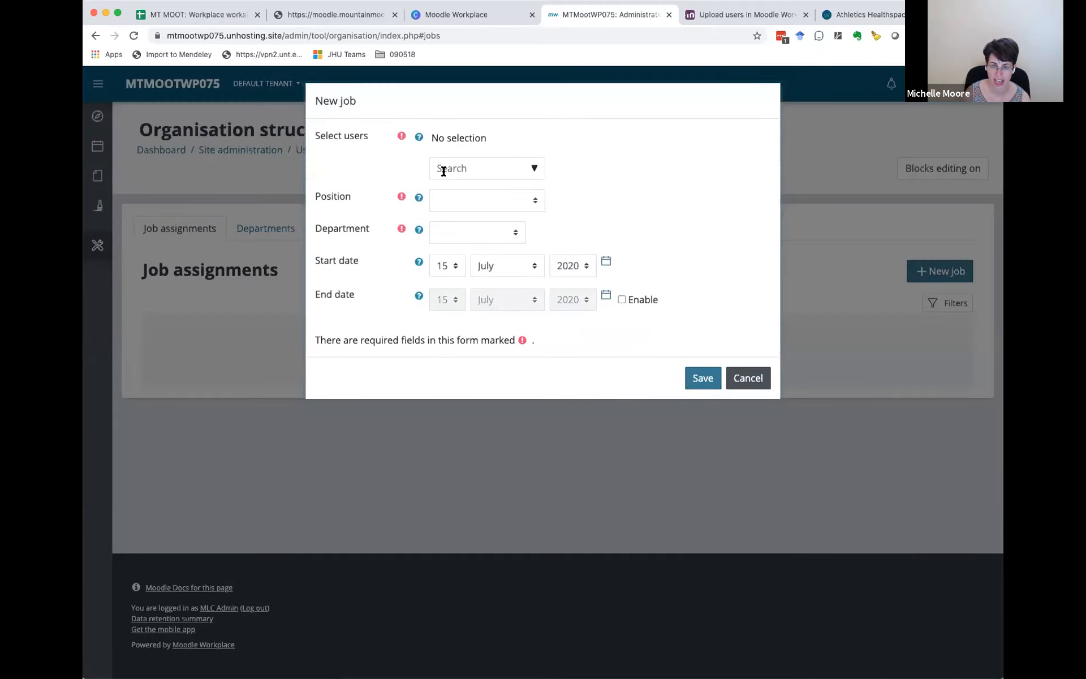
pyautogui.click(532, 169)
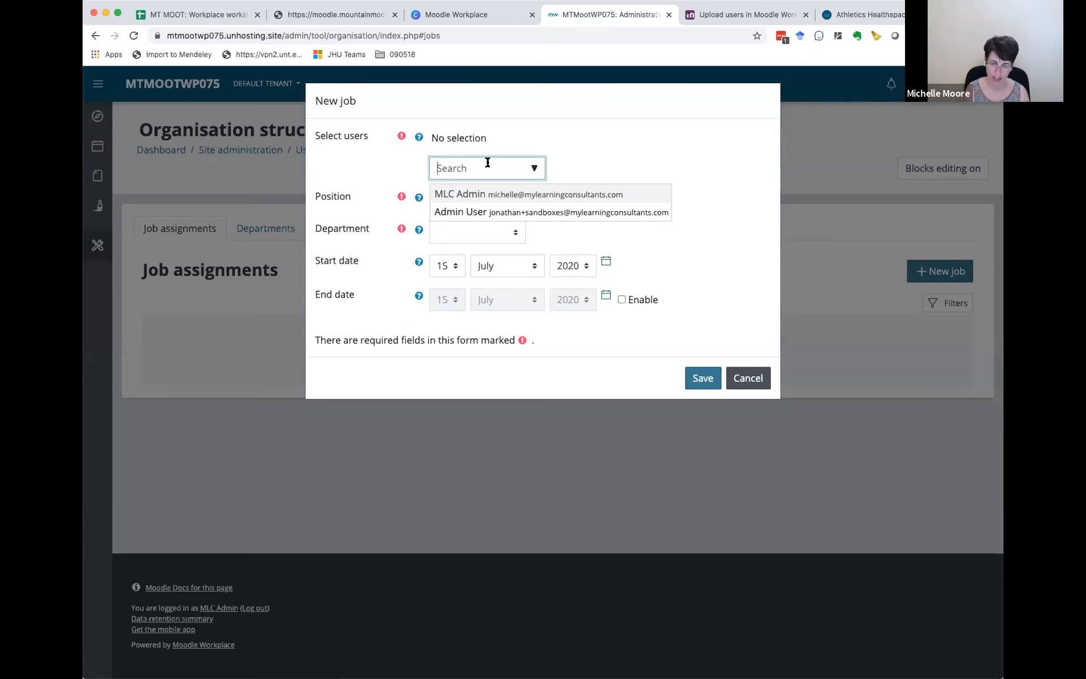
pyautogui.write('ga')
pyautogui.press('BackSpace')
pyautogui.press('BackSpace')
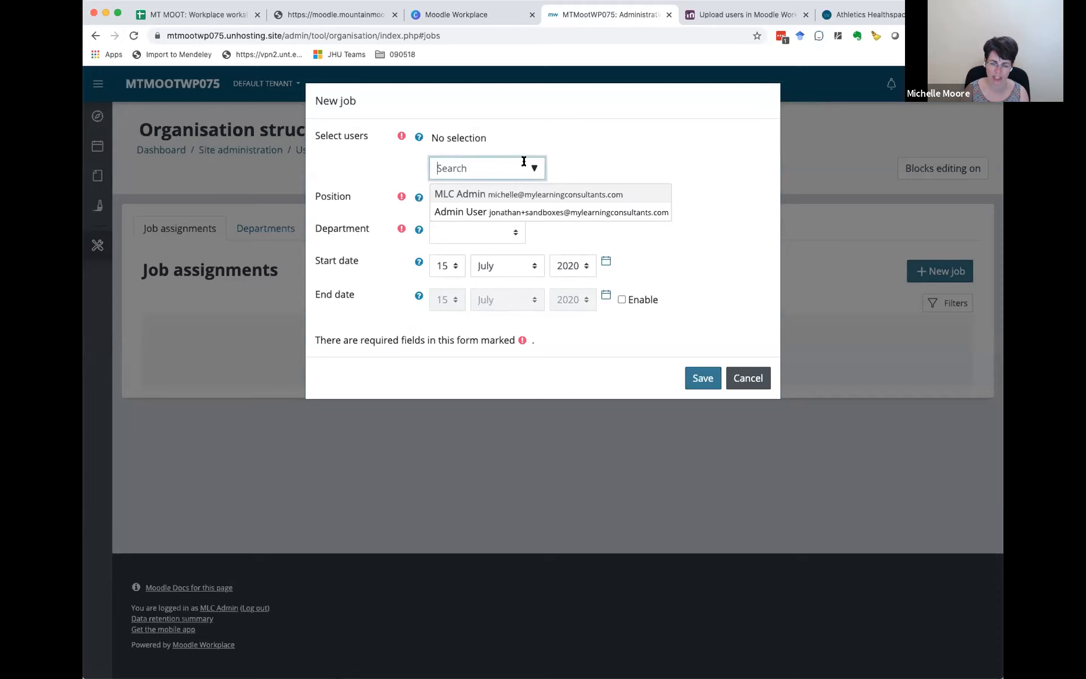
pyautogui.click(589, 163)
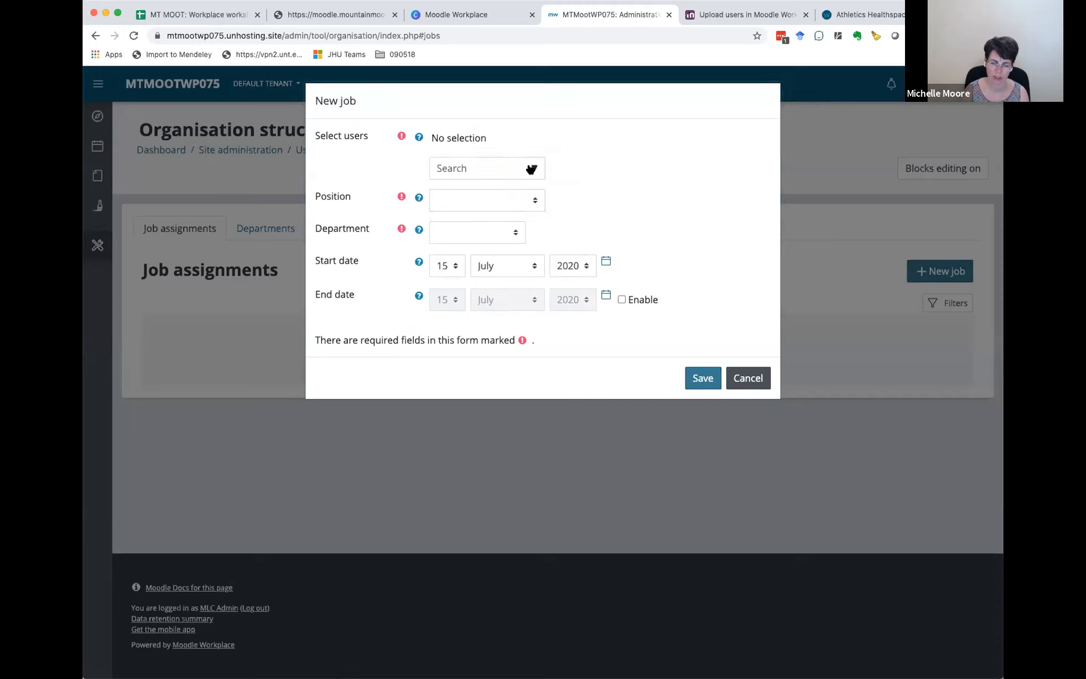
pyautogui.click(748, 378)
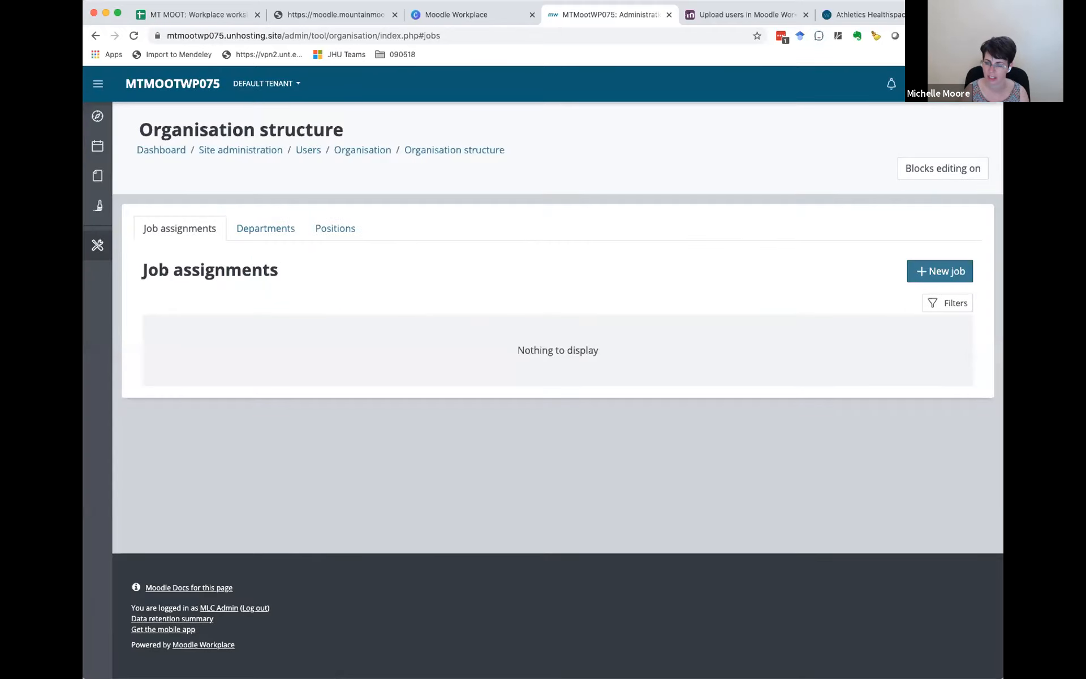
pyautogui.click(928, 83)
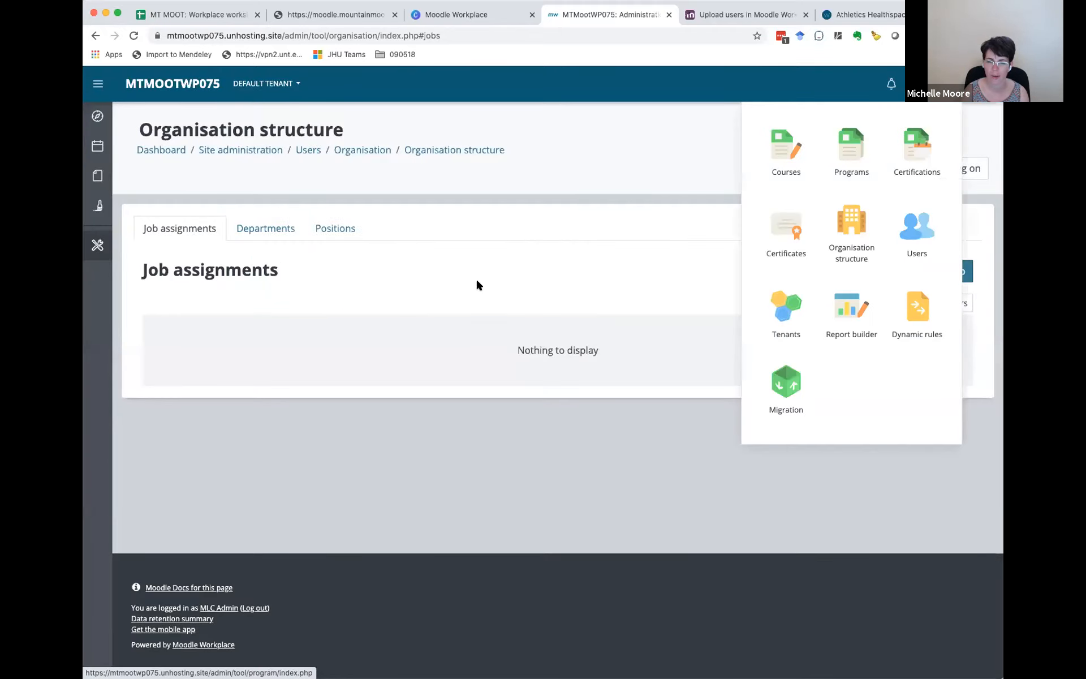
pyautogui.click(647, 167)
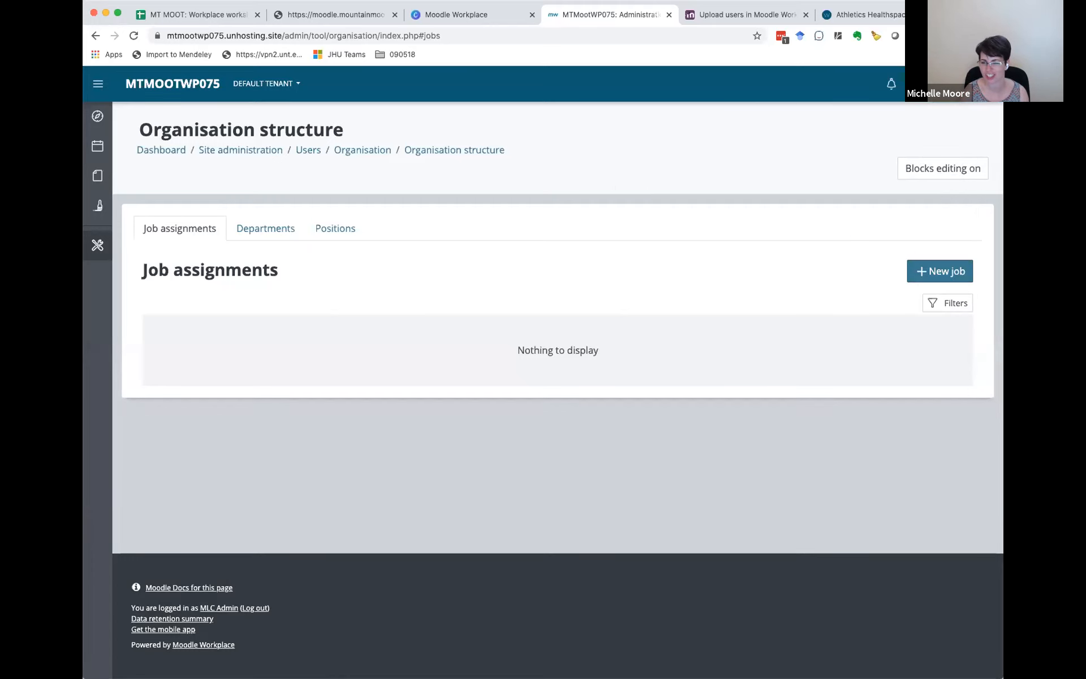
pyautogui.click(928, 83)
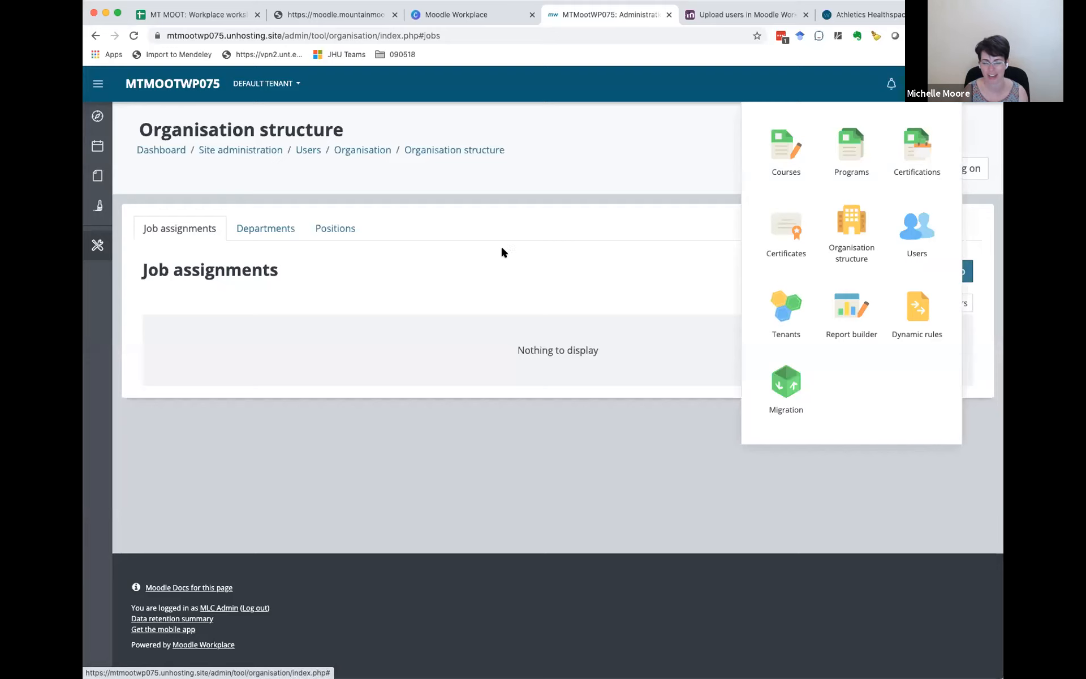
pyautogui.click(518, 252)
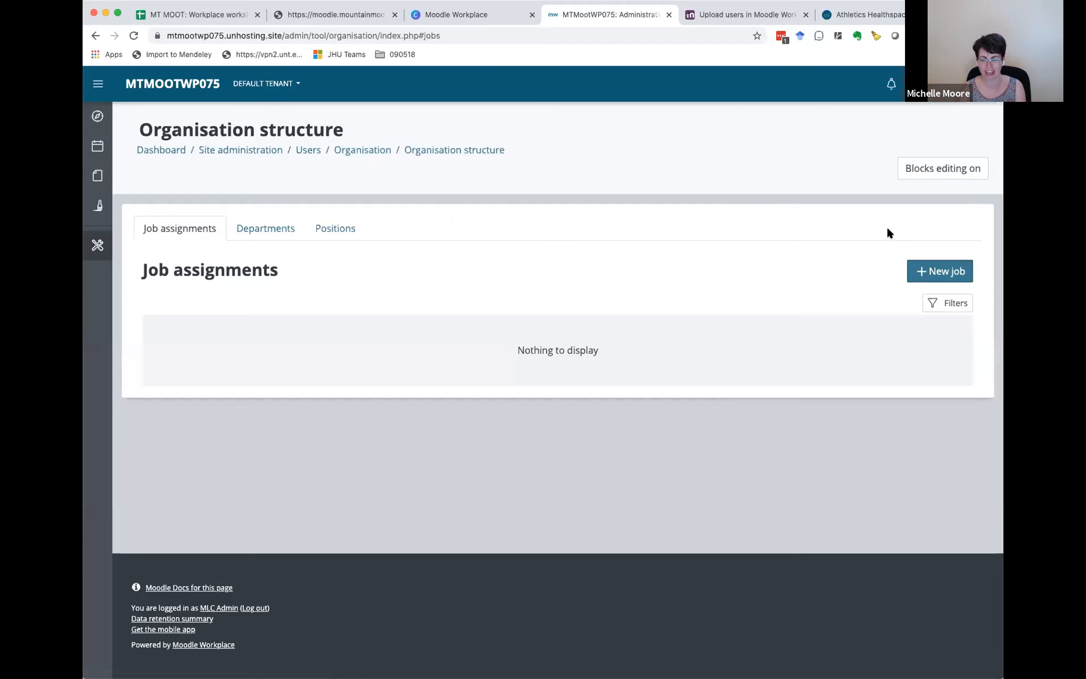
pyautogui.click(939, 271)
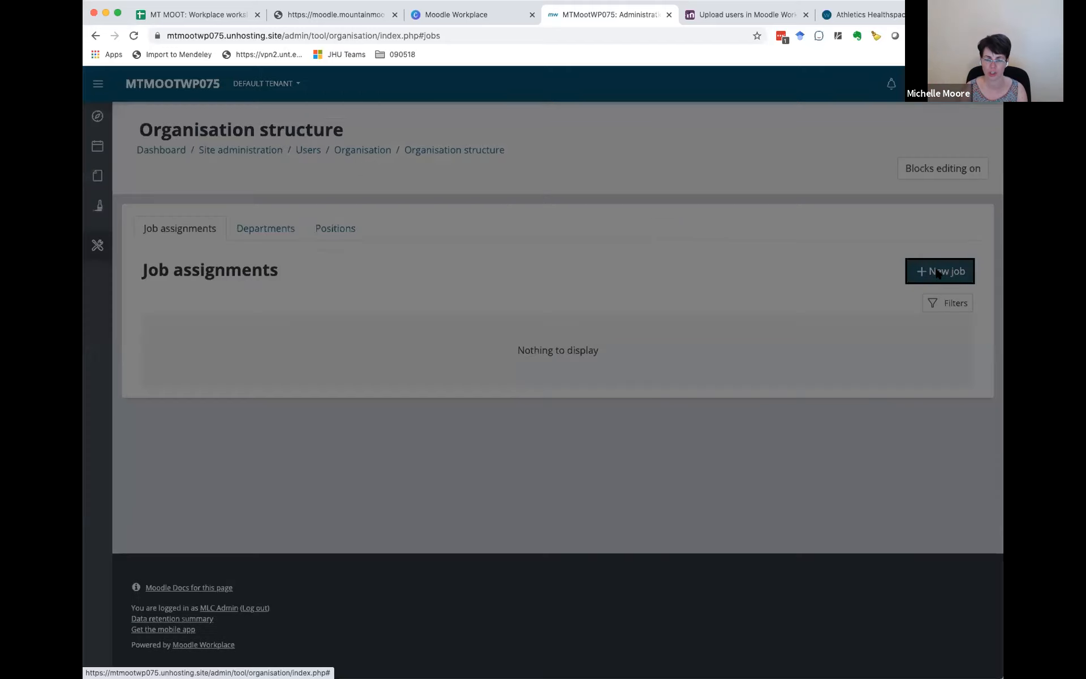
pyautogui.click(533, 168)
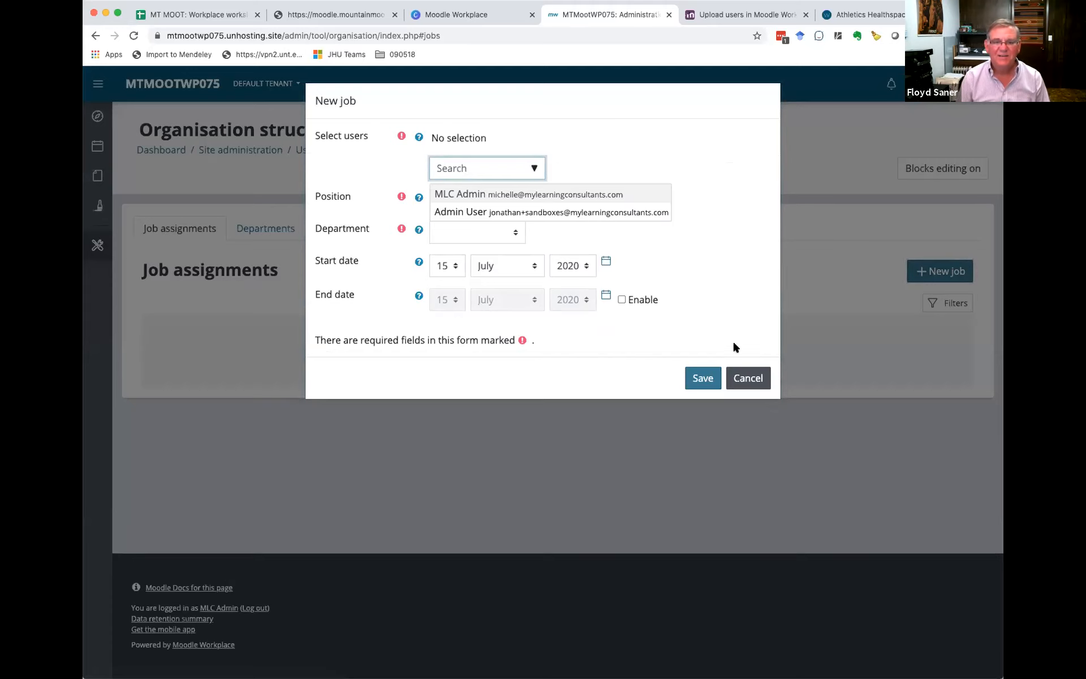
pyautogui.click(748, 378)
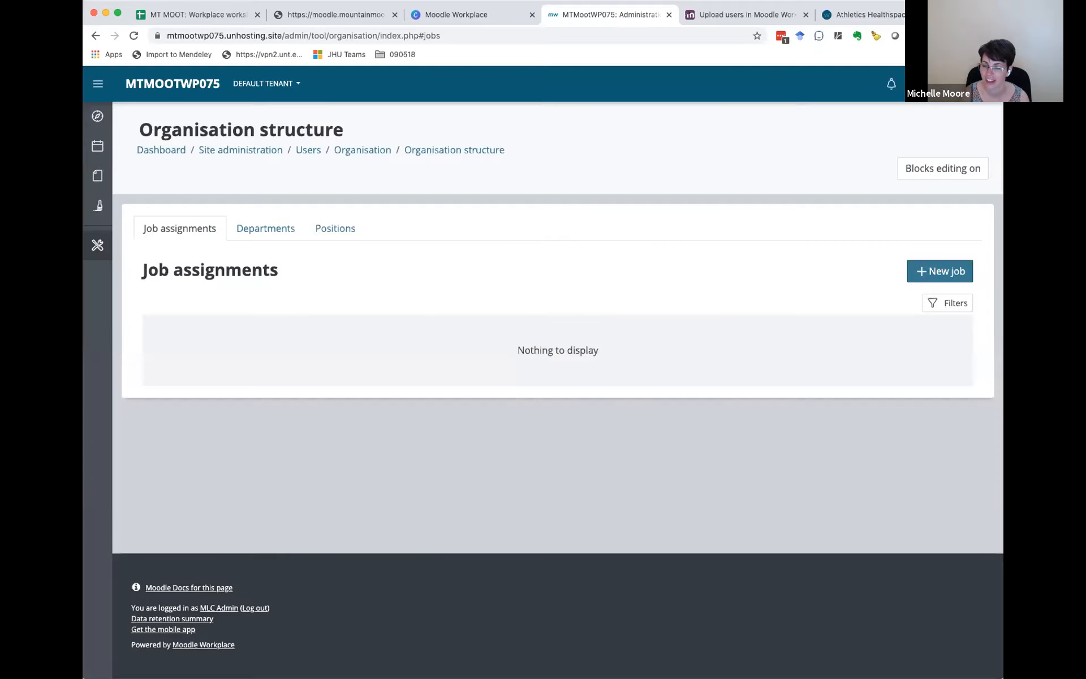
# Step: Open Tenant 2 from the list of active tenants
pyautogui.click(951, 84)
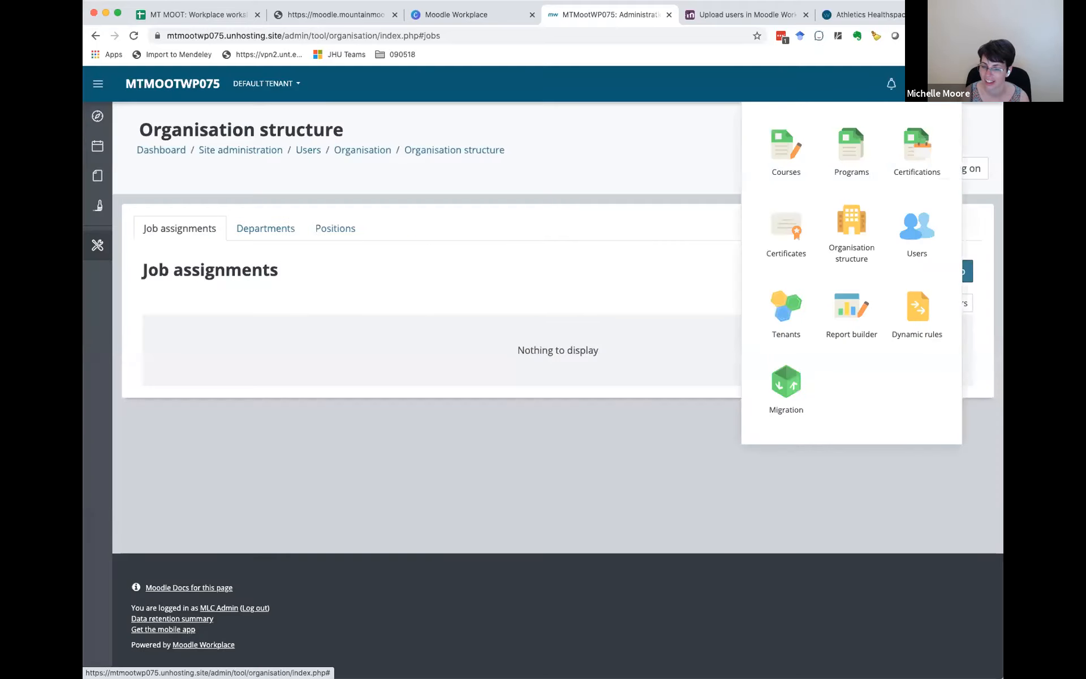
pyautogui.click(795, 323)
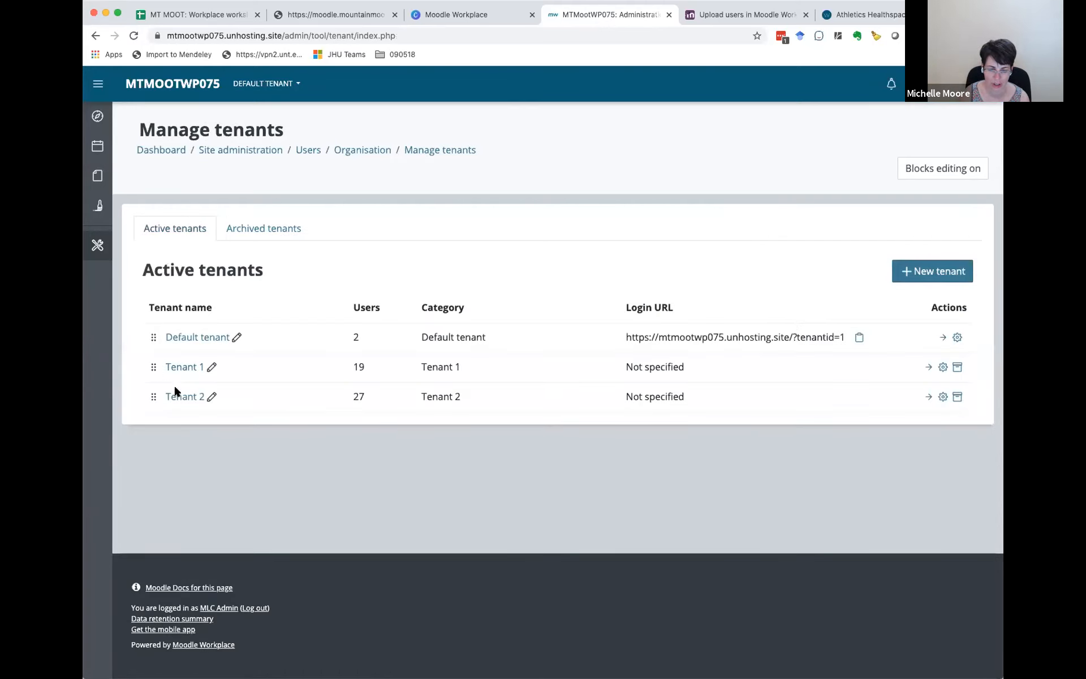
pyautogui.click(182, 397)
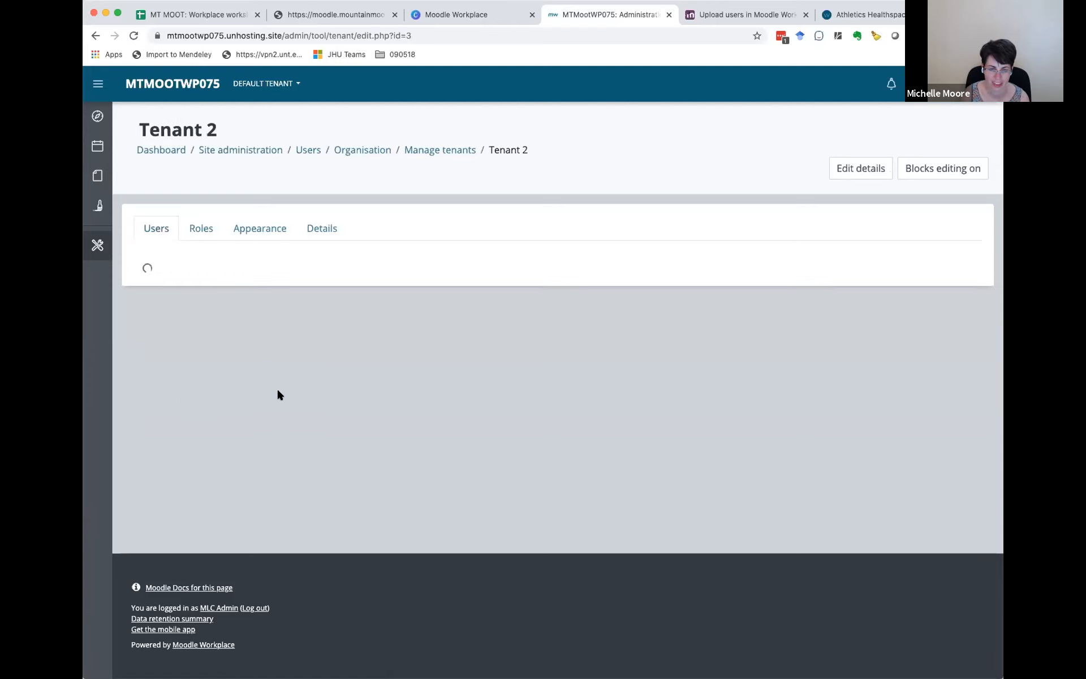
# Step: Move the seventh, eighth and ninth users in Tenant 2's user list to the Default tenant
pyautogui.scroll(-3, 182, 370)
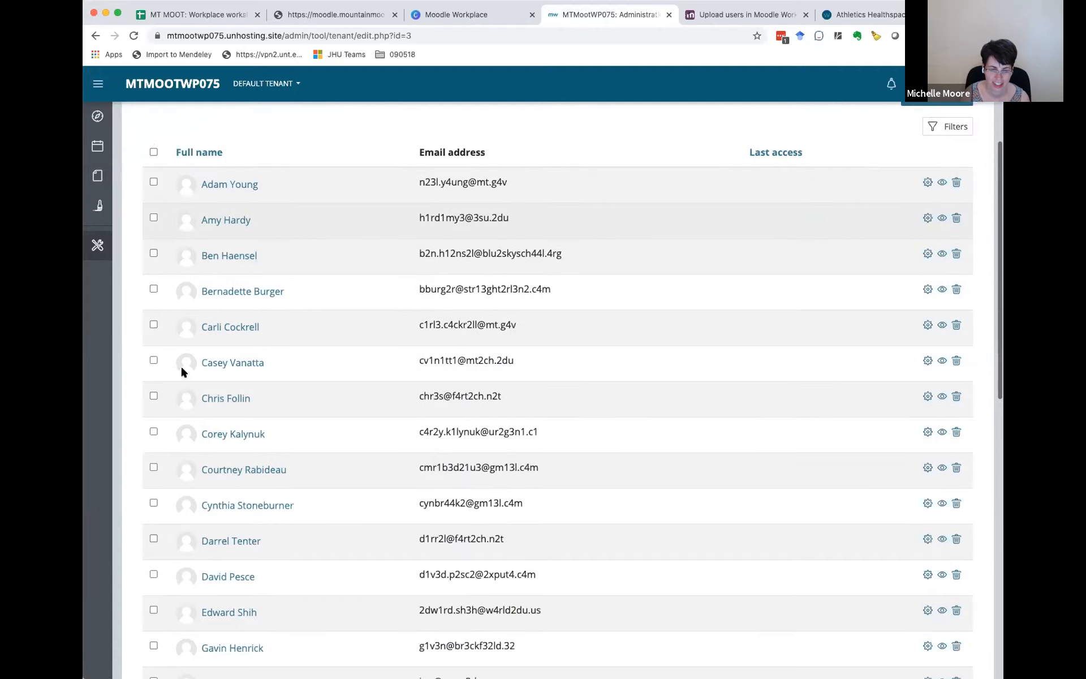
pyautogui.scroll(-1, 182, 372)
pyautogui.click(153, 361)
pyautogui.click(153, 396)
pyautogui.click(154, 432)
pyautogui.scroll(-10, 304, 469)
pyautogui.scroll(-1, 306, 475)
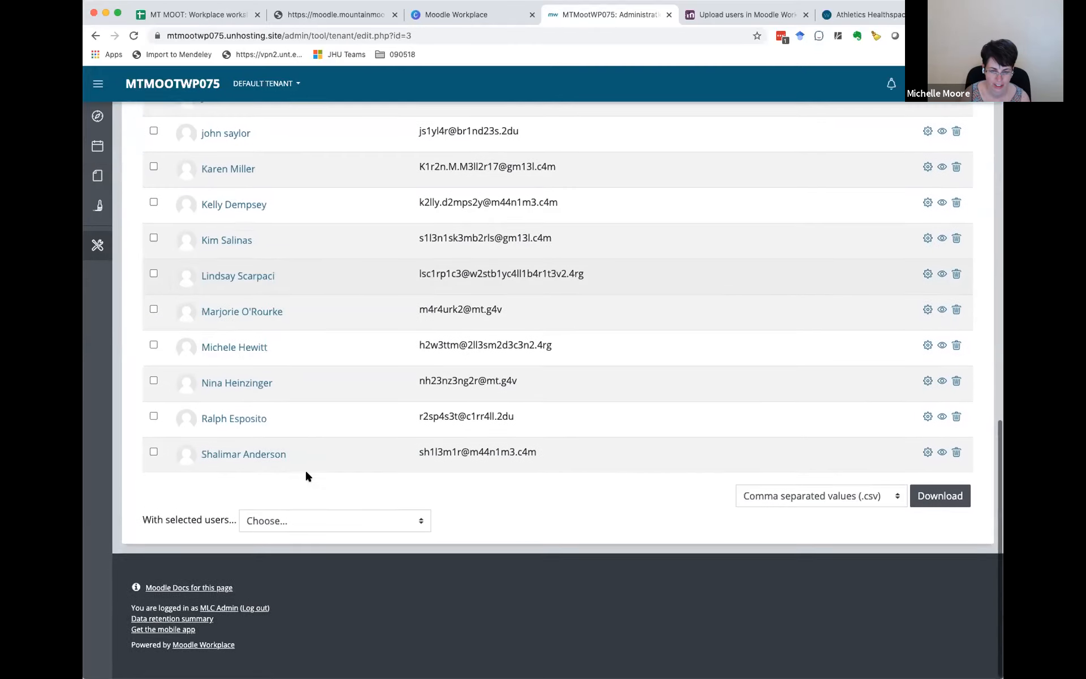
pyautogui.click(298, 520)
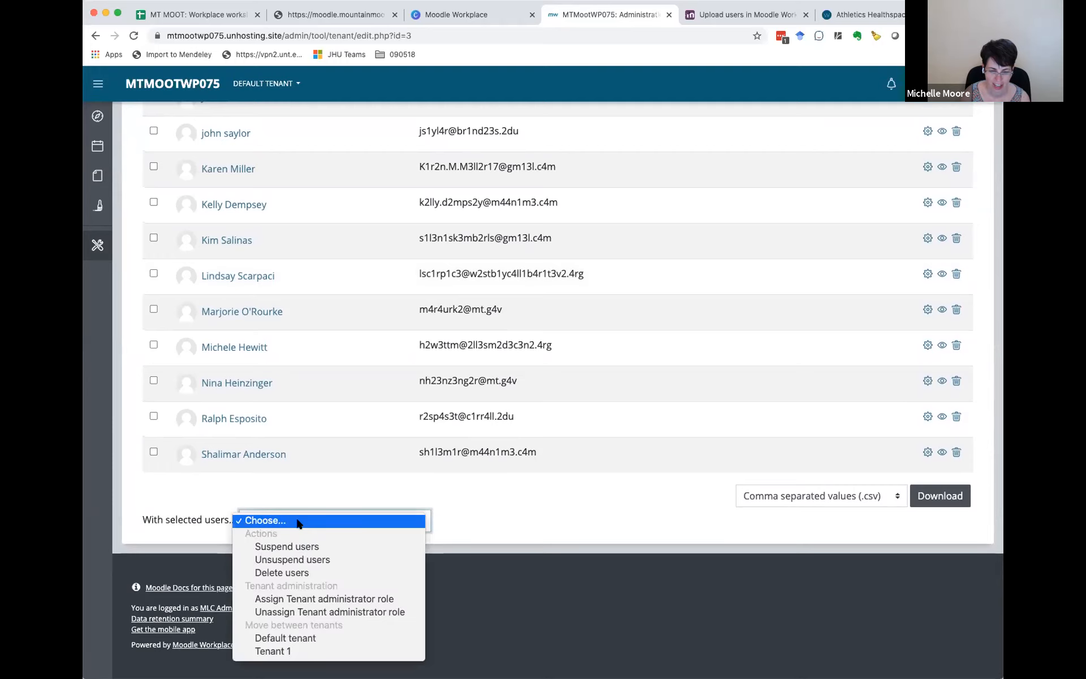
pyautogui.click(300, 638)
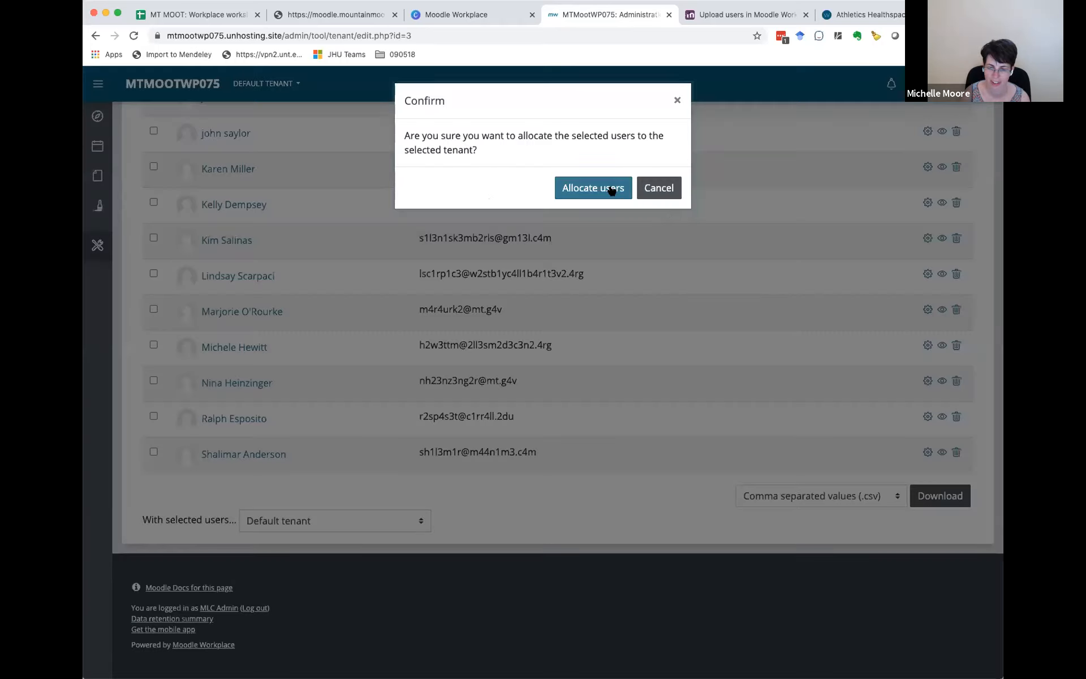
pyautogui.click(609, 187)
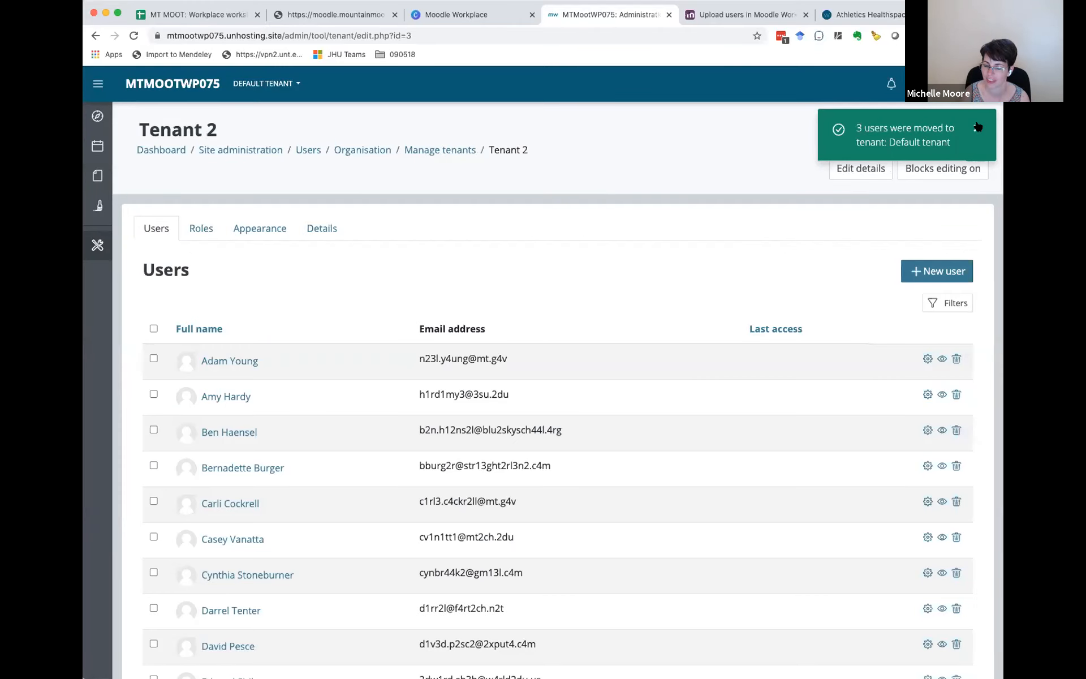
pyautogui.click(977, 127)
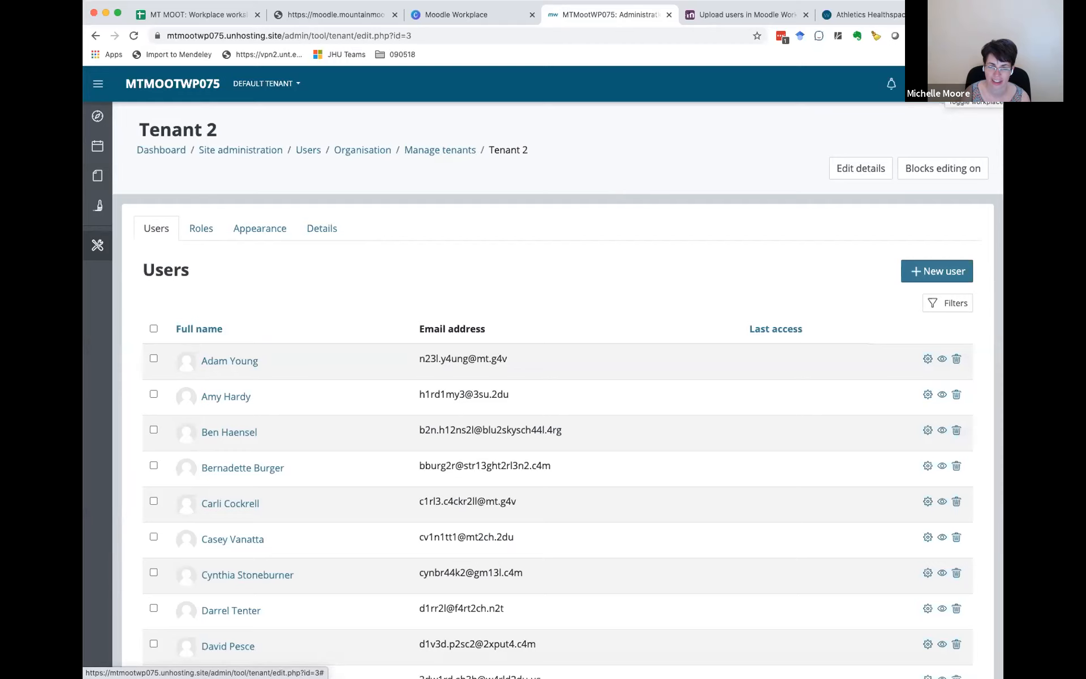
# Step: Create a job assignment in the organisation structure giving the first of the moved users the Executive position in the Water department
pyautogui.click(975, 83)
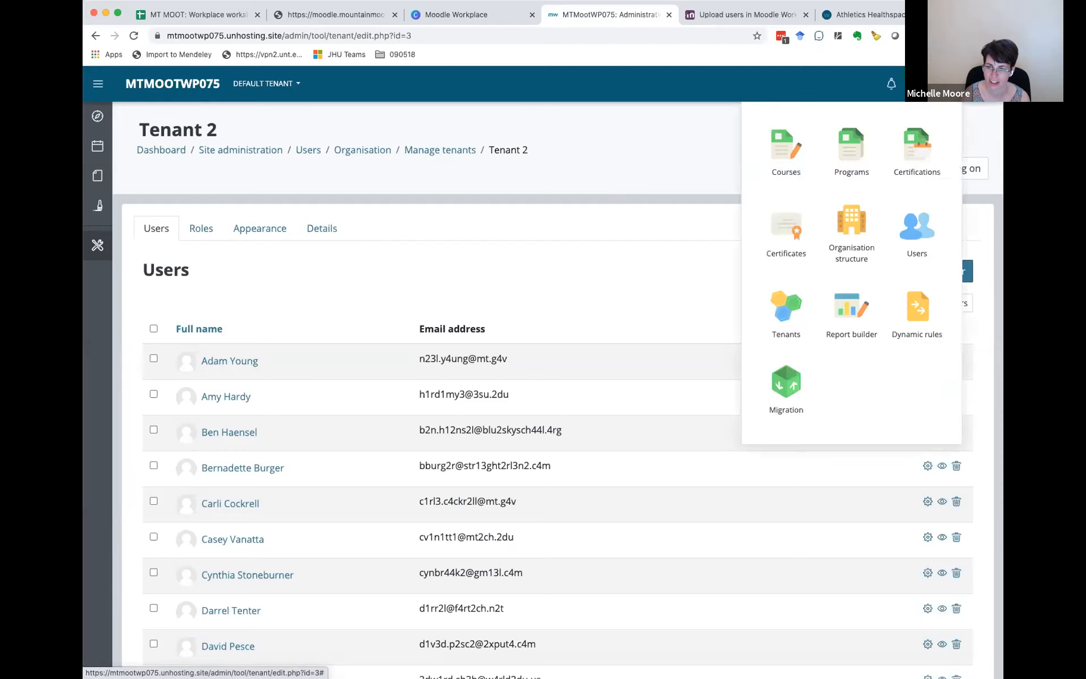
pyautogui.click(851, 229)
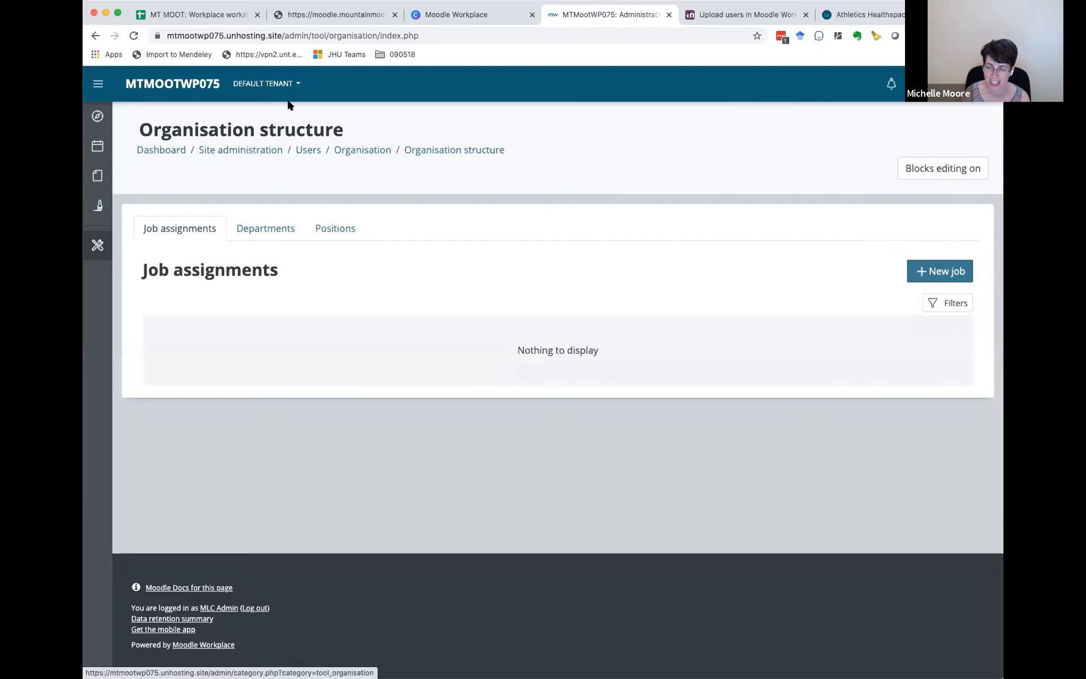
pyautogui.click(948, 264)
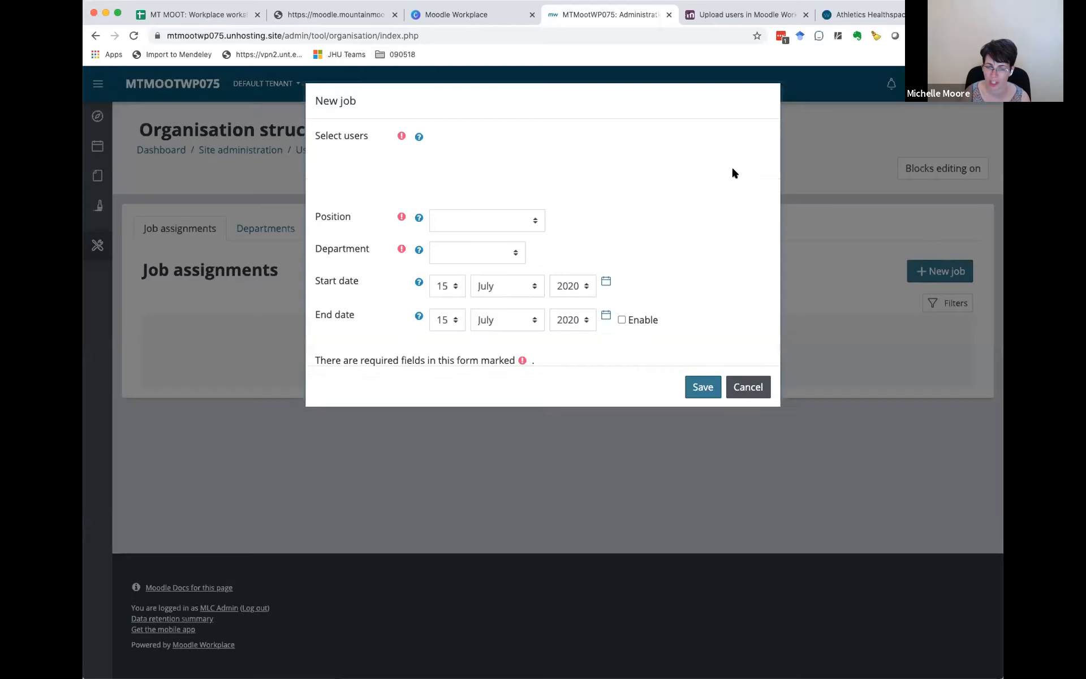
pyautogui.click(518, 164)
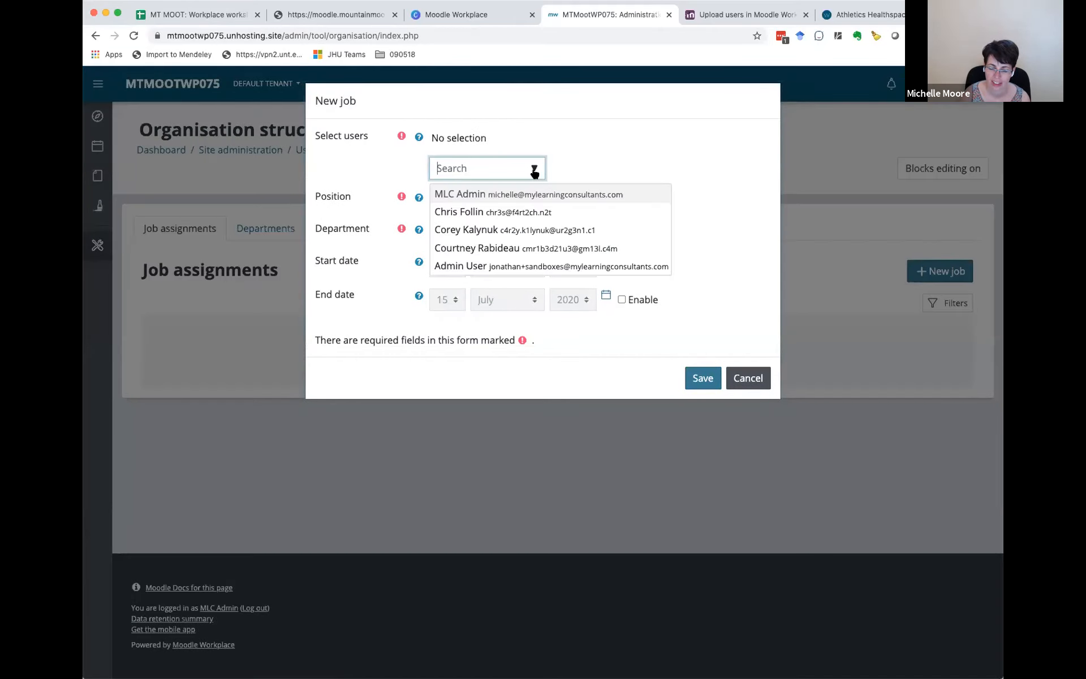
pyautogui.click(507, 211)
pyautogui.click(684, 150)
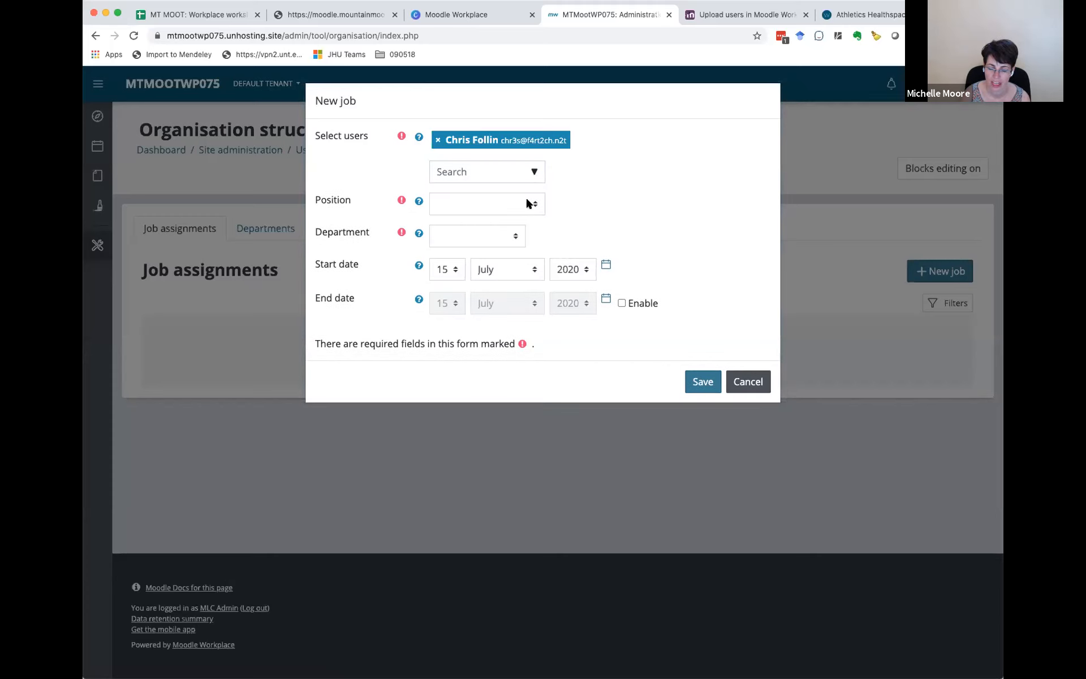
pyautogui.click(526, 204)
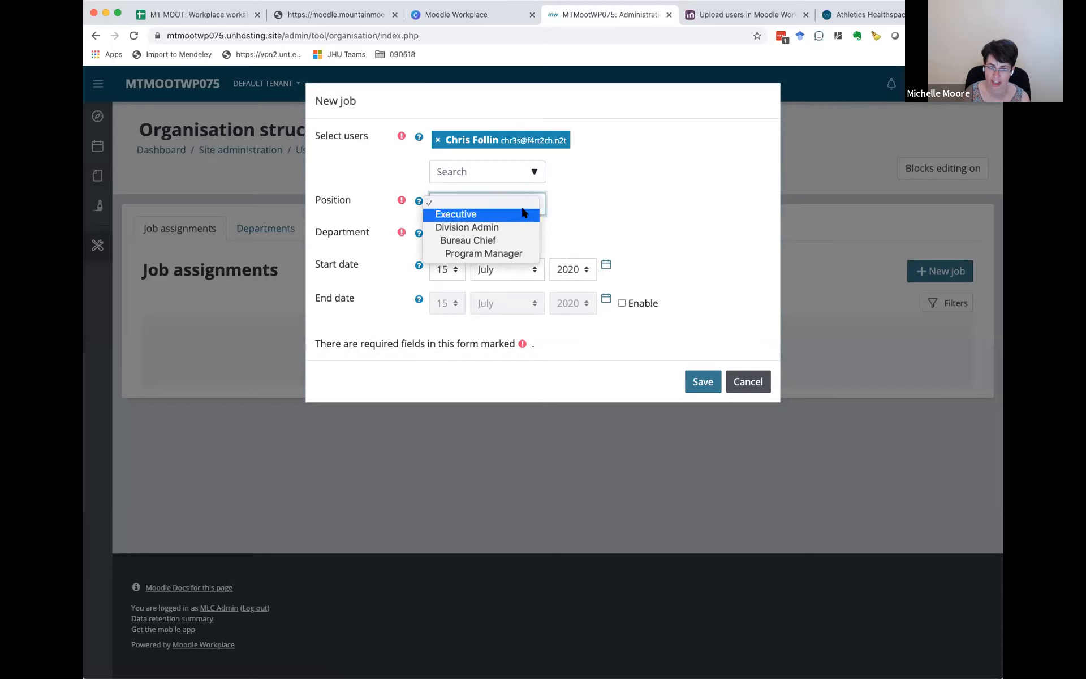
pyautogui.click(523, 214)
pyautogui.click(487, 233)
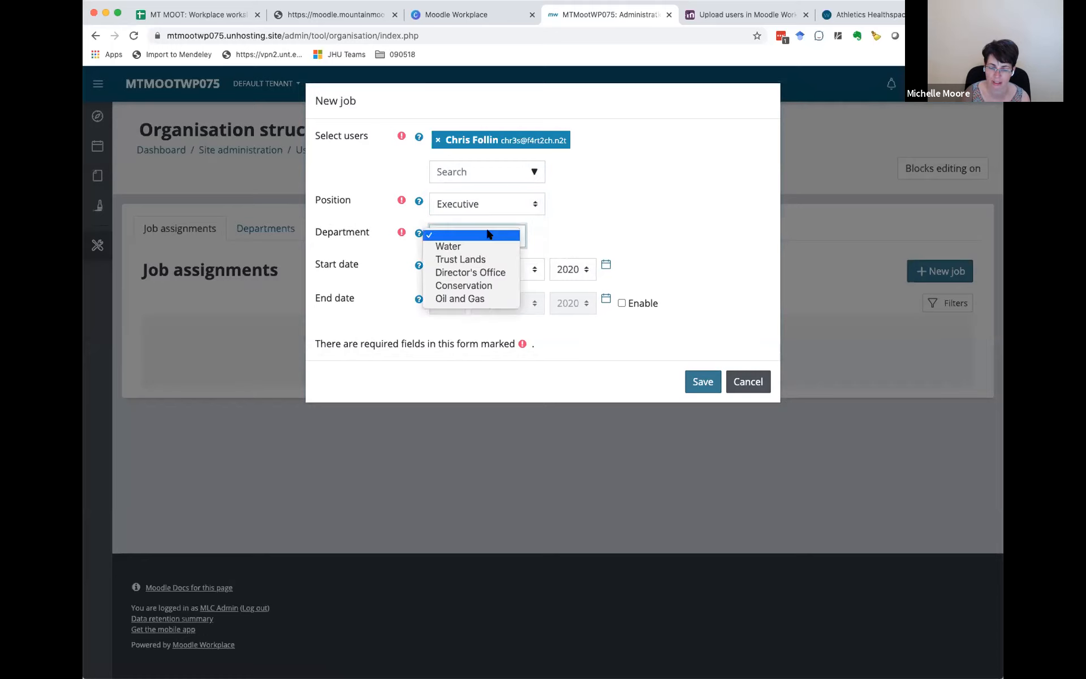
pyautogui.click(652, 249)
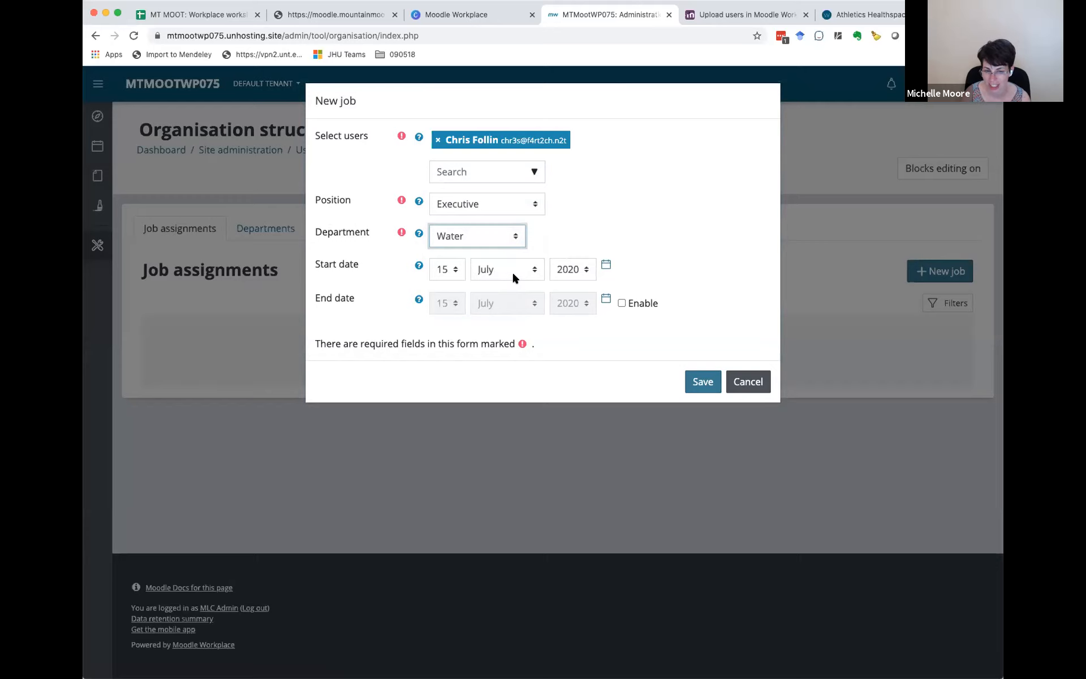
pyautogui.click(701, 382)
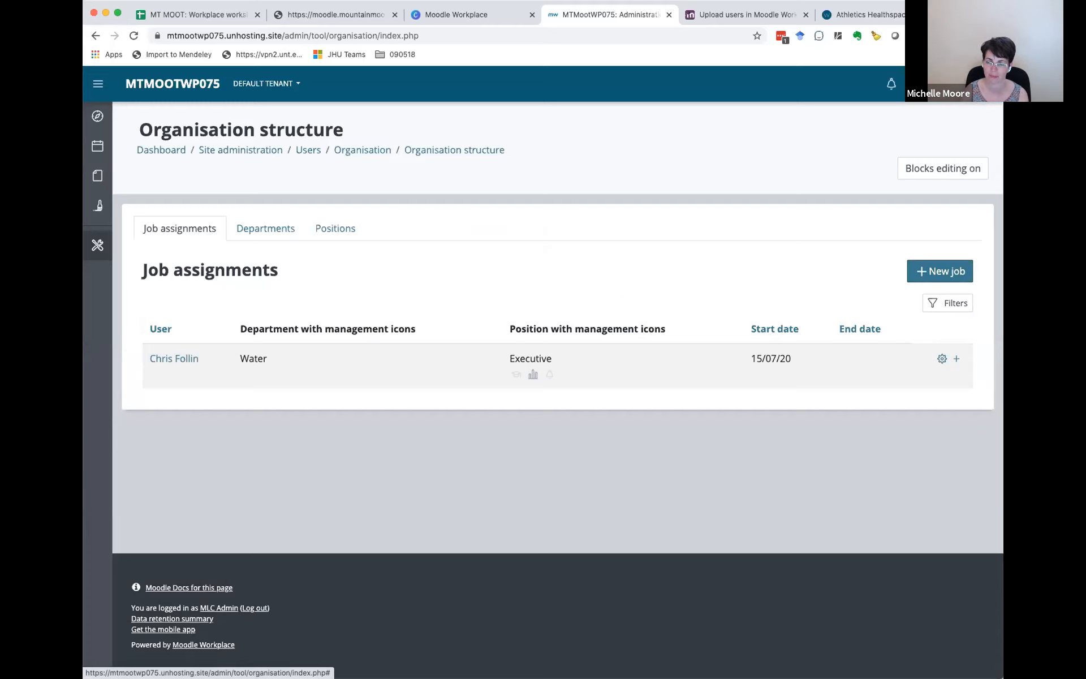
# Step: Create a dynamic rule named Test without limiting how often its actions apply to each user
pyautogui.click(951, 84)
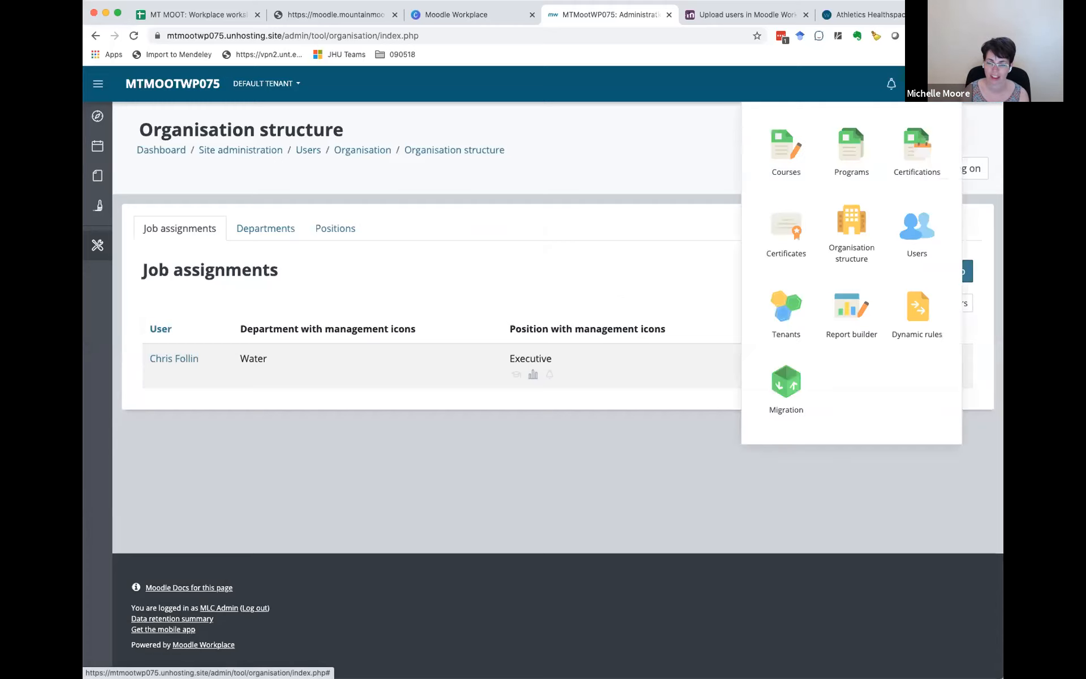
pyautogui.click(914, 304)
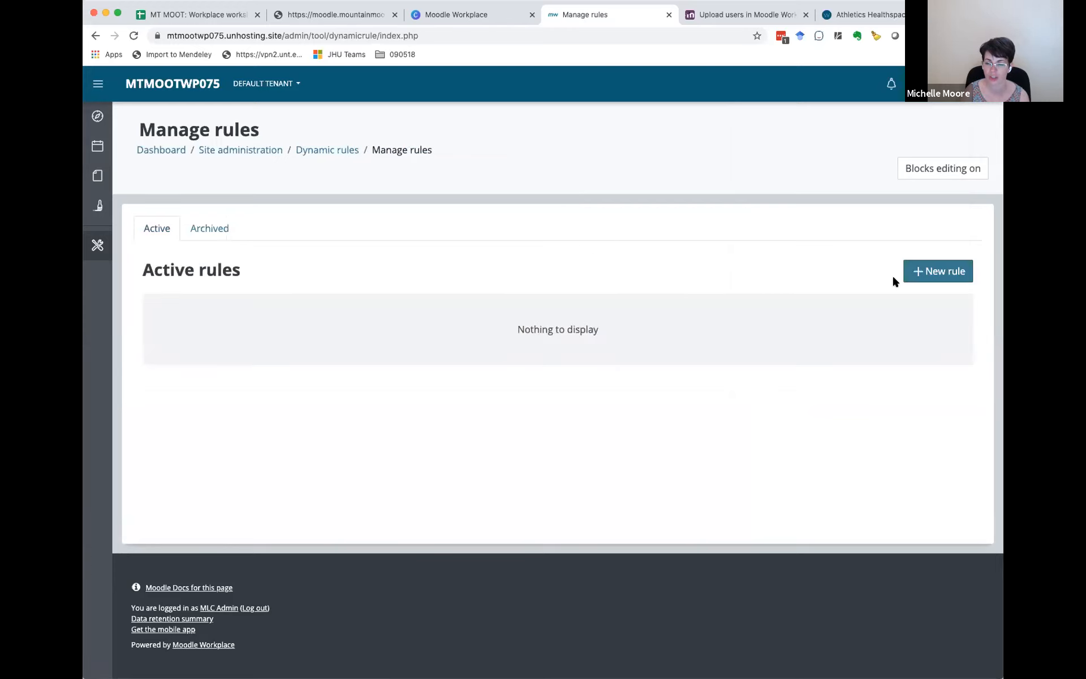
pyautogui.click(946, 273)
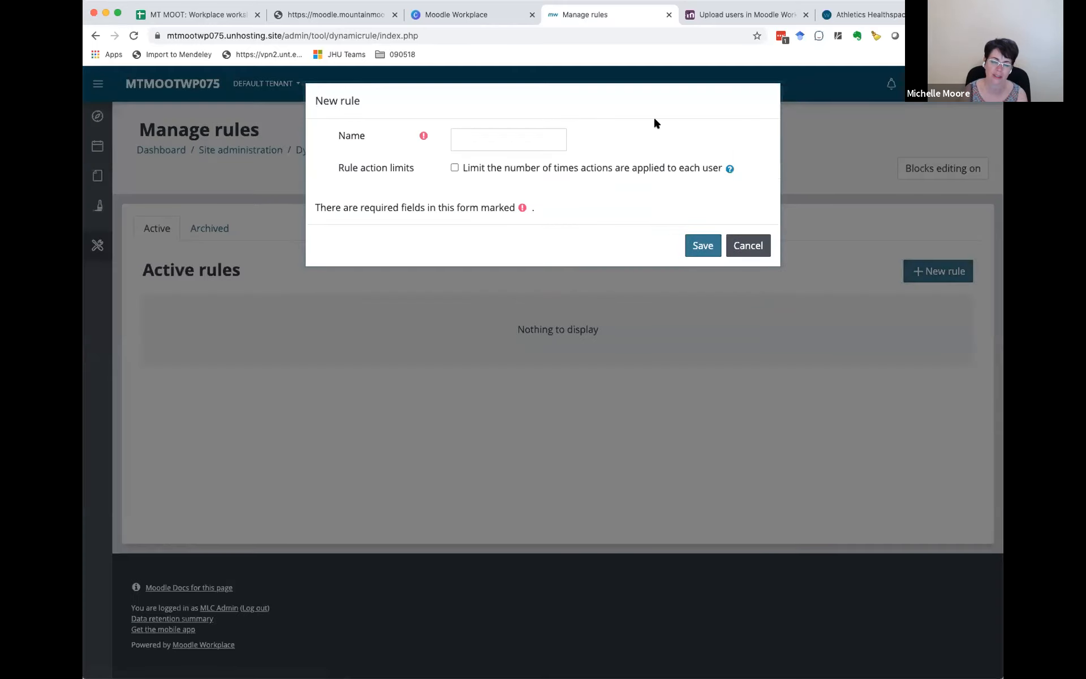
pyautogui.click(505, 141)
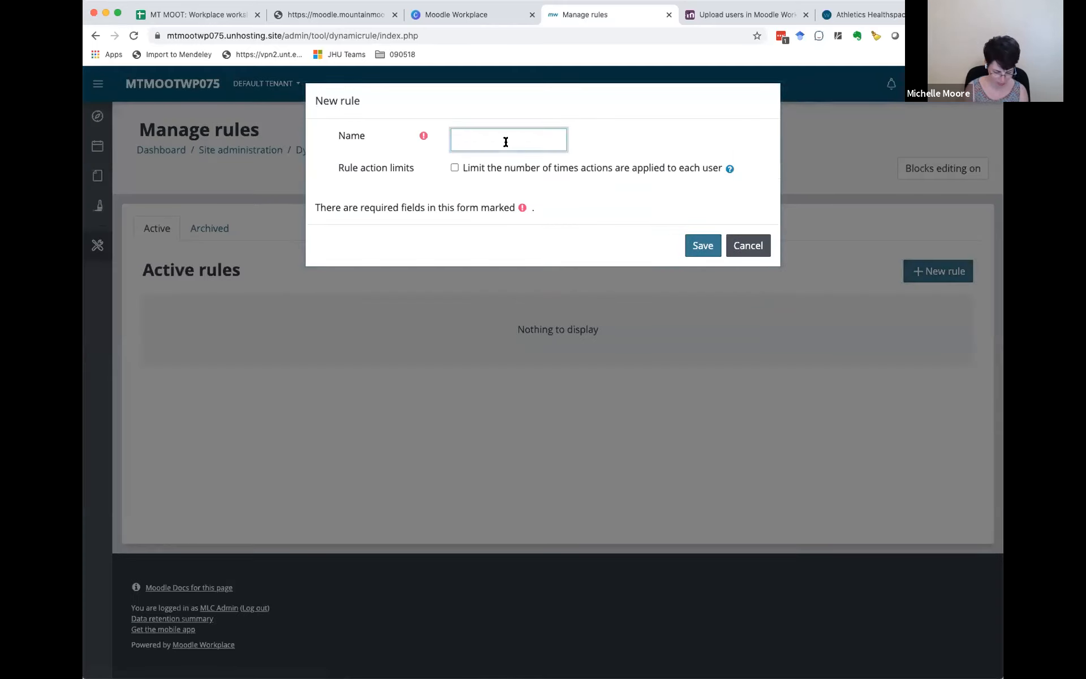
pyautogui.write('Tru')
pyautogui.press('BackSpace')
pyautogui.press('BackSpace')
pyautogui.press('BackSpace')
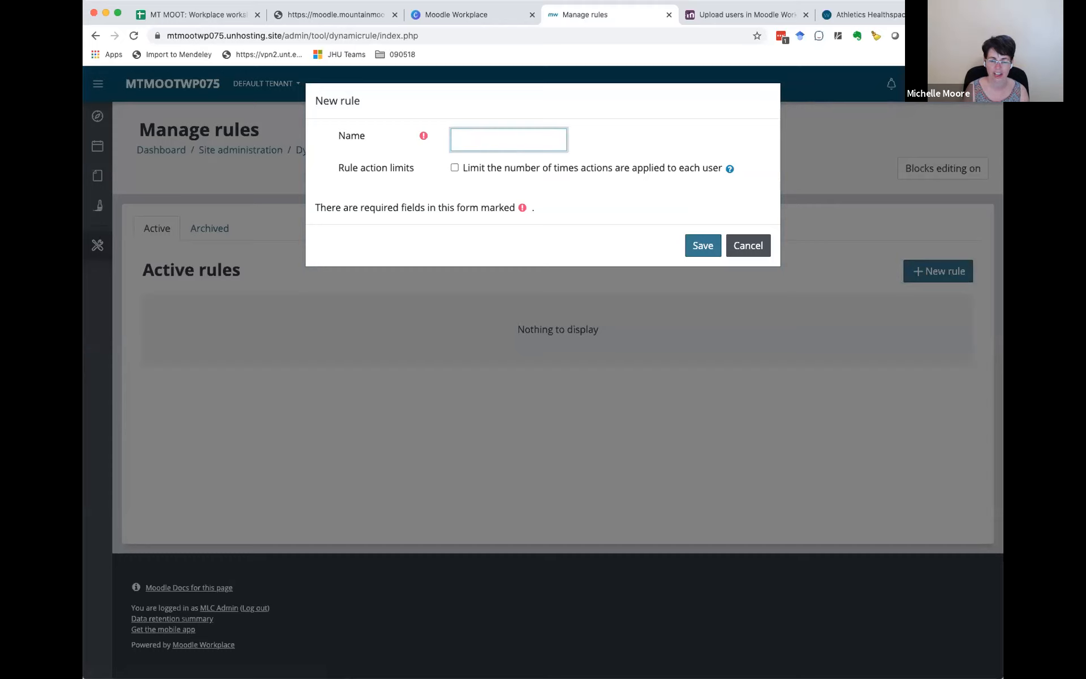
pyautogui.write('C')
pyautogui.press('BackSpace')
pyautogui.write('Test')
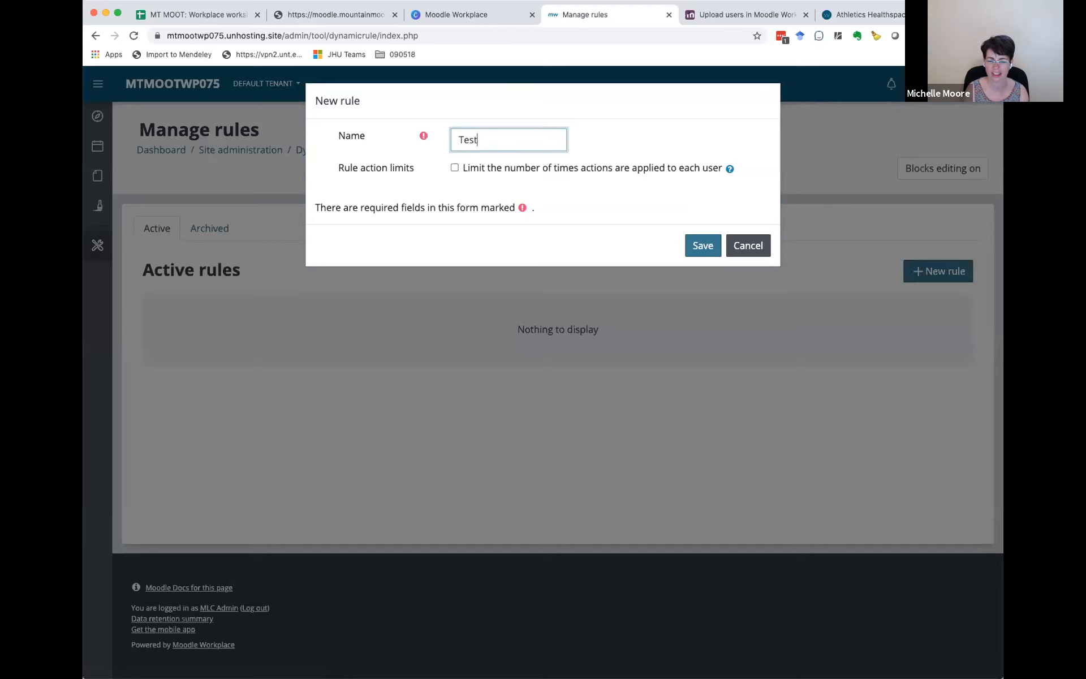
pyautogui.click(704, 244)
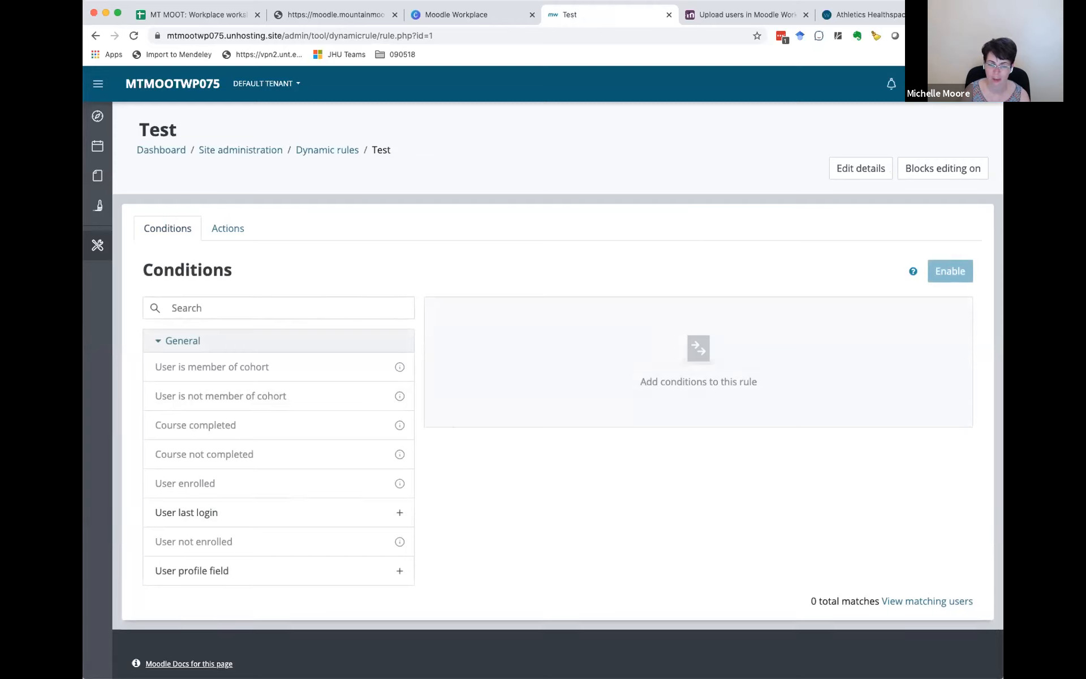
# Step: Look through the conditions available for the Test rule, down to the Organisation structure group
pyautogui.scroll(-7, 213, 372)
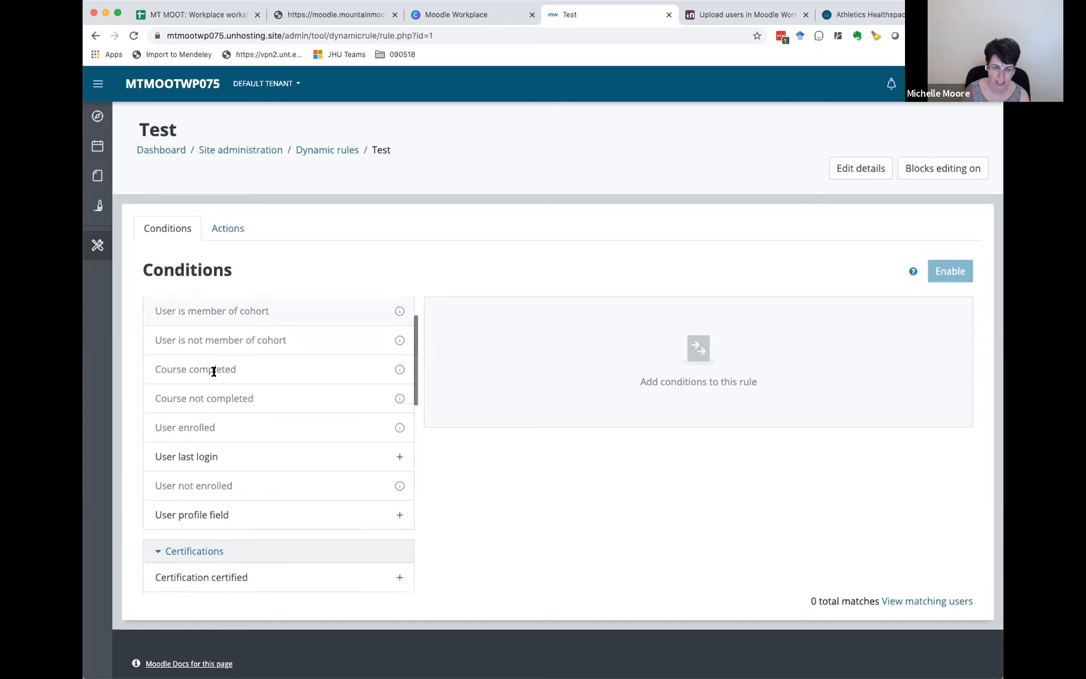
pyautogui.scroll(-5, 214, 374)
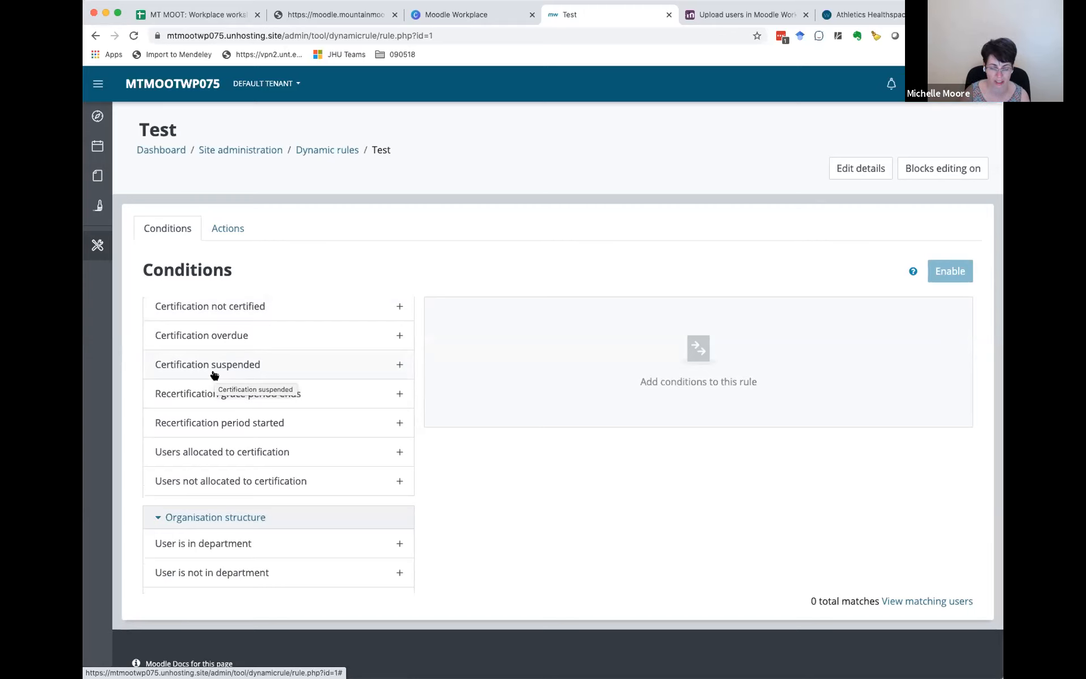
pyautogui.scroll(-2, 214, 375)
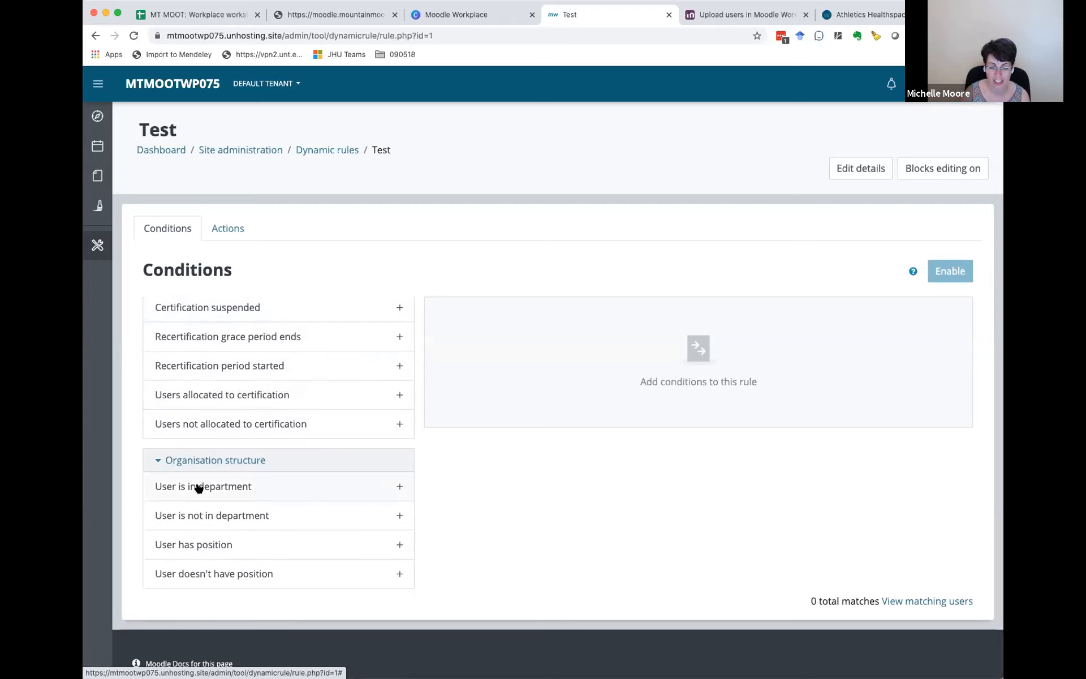
# Step: Add a condition to the Test rule that the user is in the Water department, excluding subdepartments and with no job start date limit
pyautogui.click(247, 487)
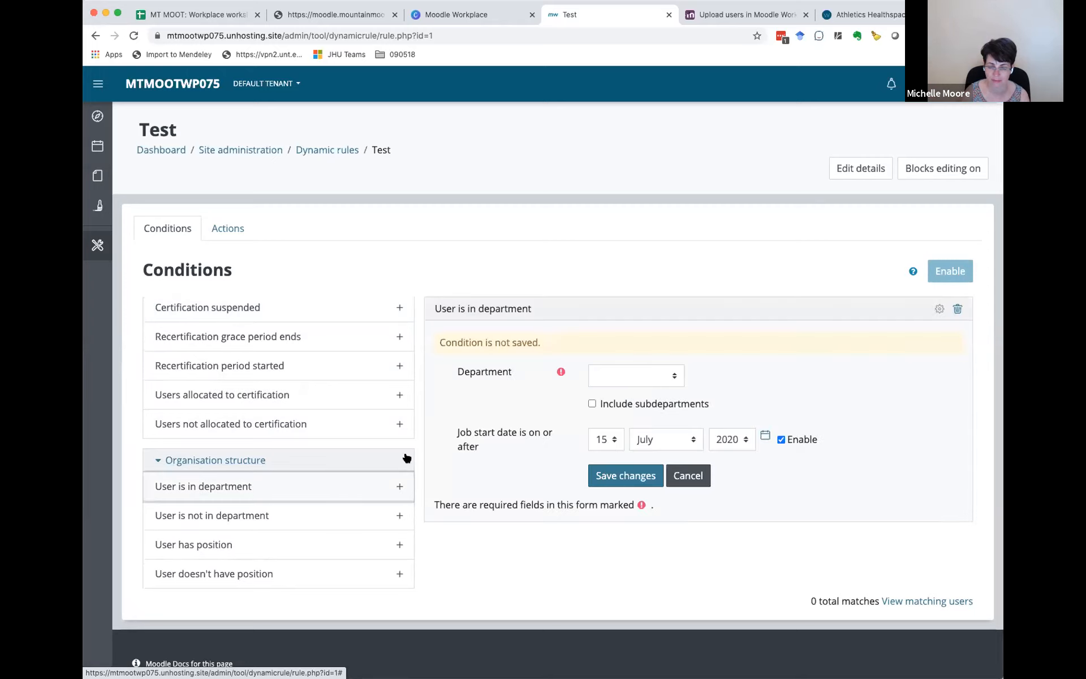
pyautogui.click(673, 379)
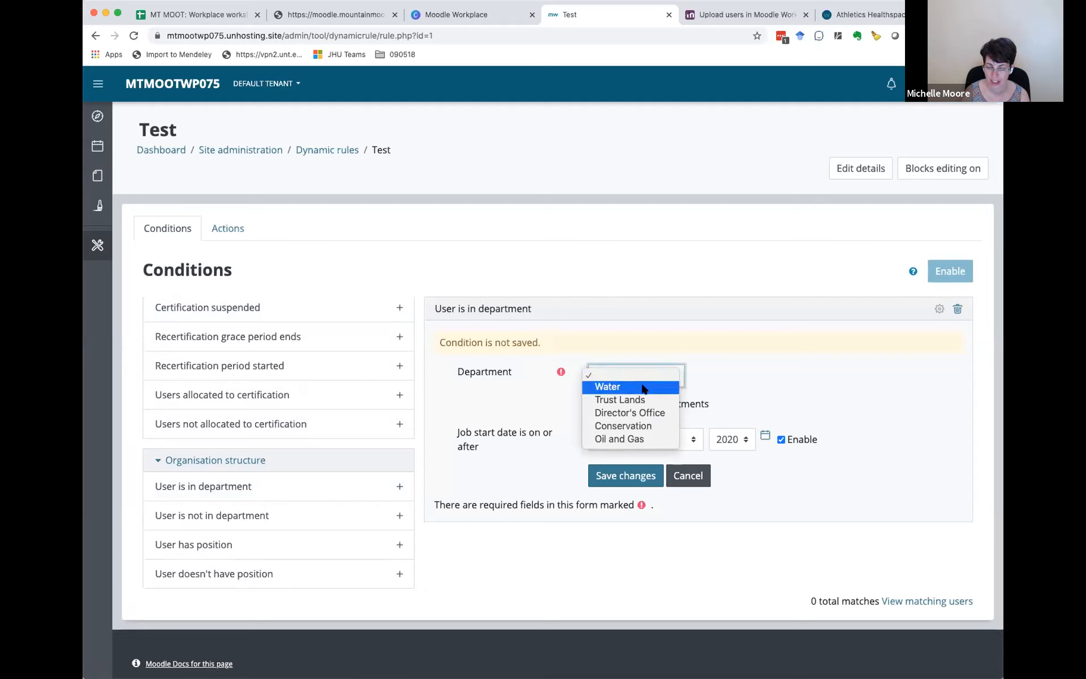
pyautogui.click(642, 383)
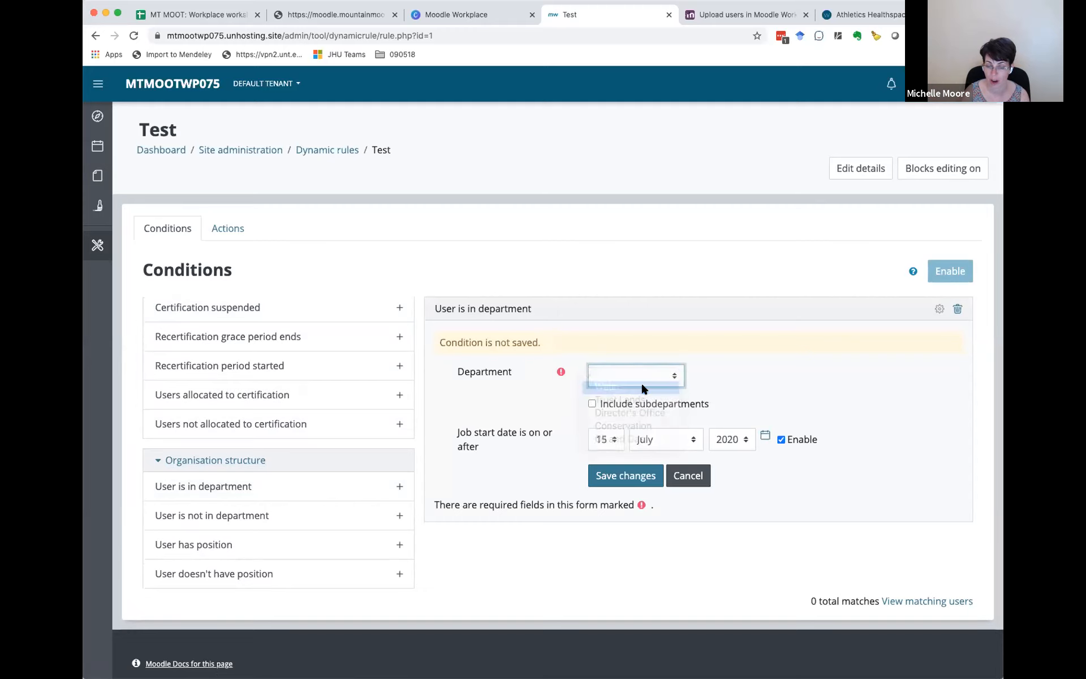
pyautogui.click(781, 439)
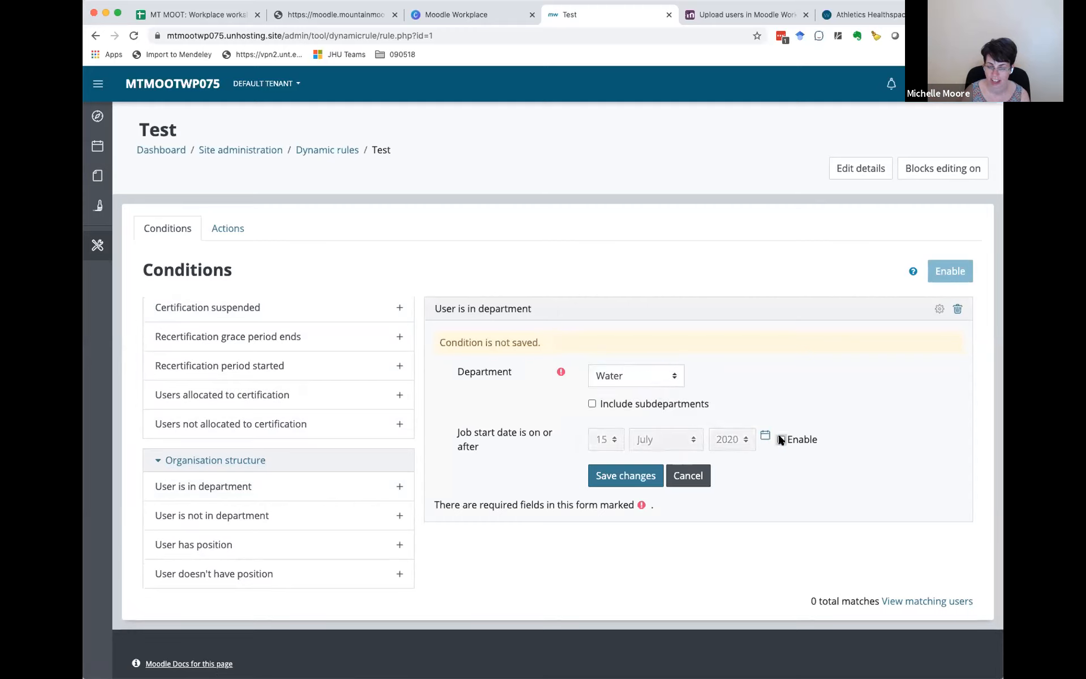
pyautogui.click(618, 476)
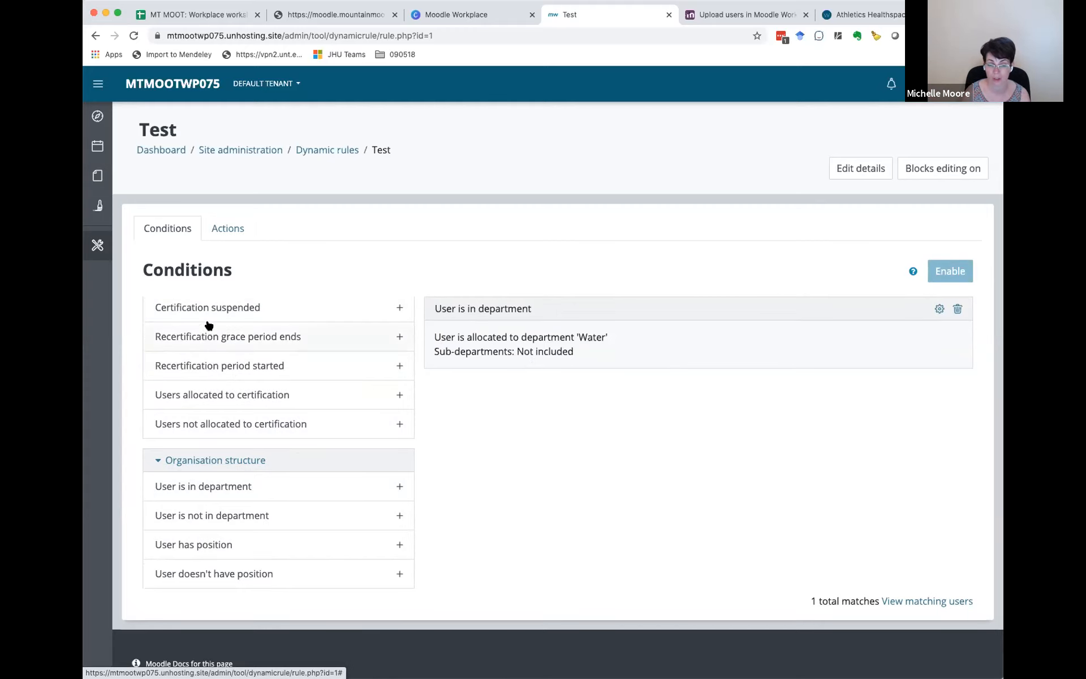
# Step: Look through the actions available for the Test rule, from the General group down to the Program group
pyautogui.click(225, 229)
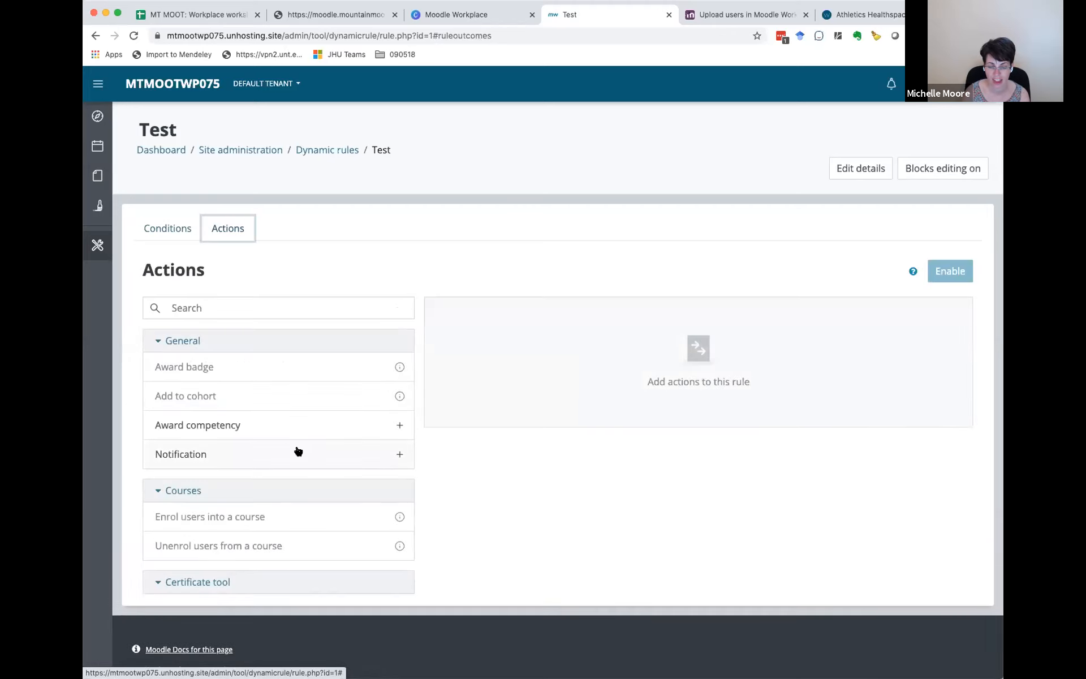
pyautogui.scroll(-3, 296, 451)
pyautogui.scroll(-3, 296, 447)
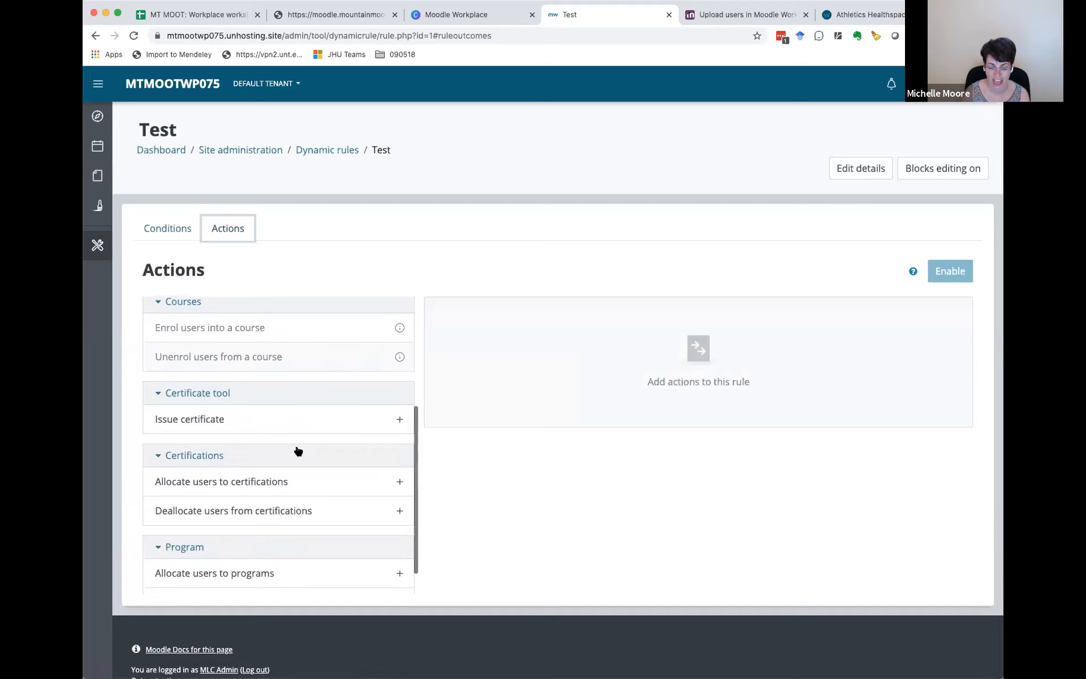
pyautogui.scroll(1, 299, 451)
pyautogui.scroll(2, 297, 450)
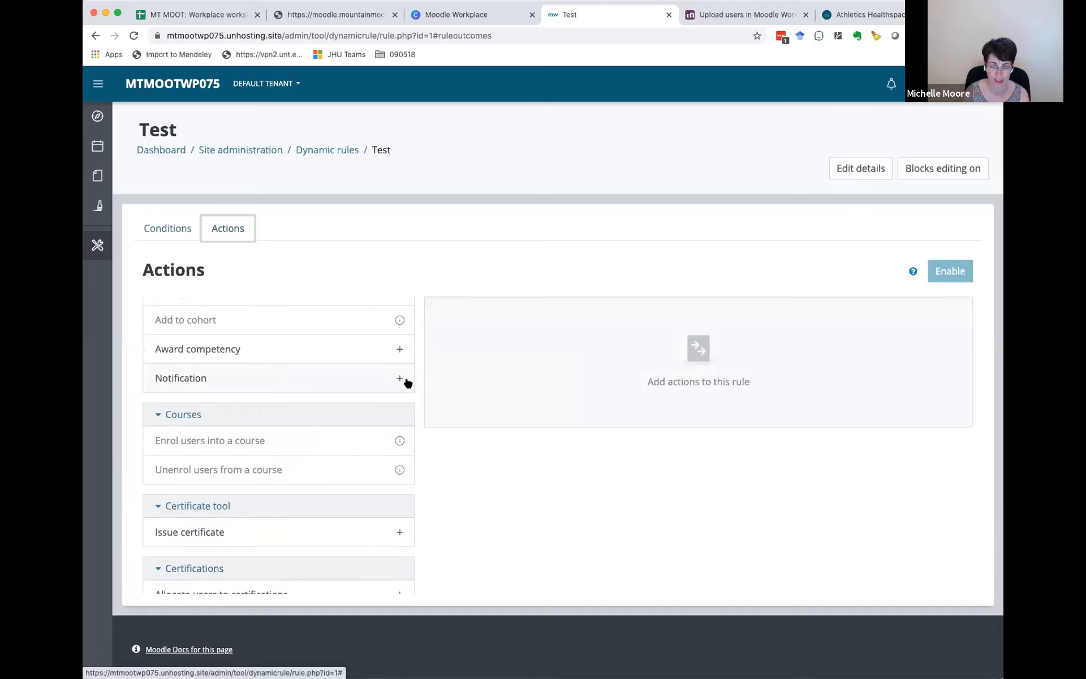
pyautogui.scroll(-2, 334, 486)
pyautogui.scroll(-4, 331, 480)
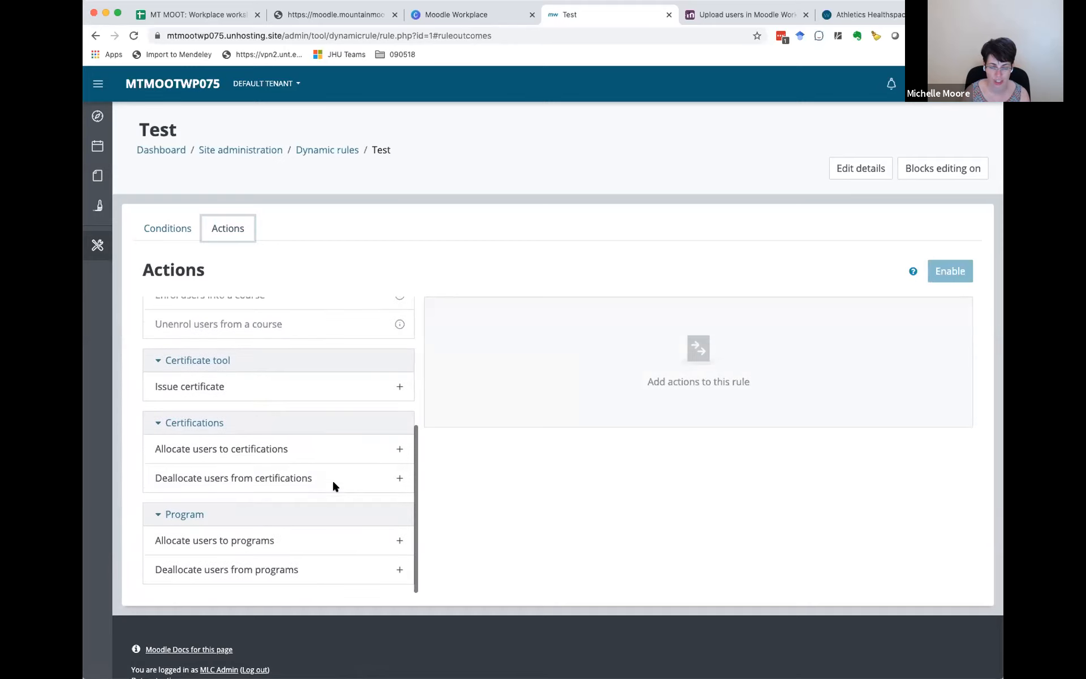
pyautogui.scroll(-1, 332, 485)
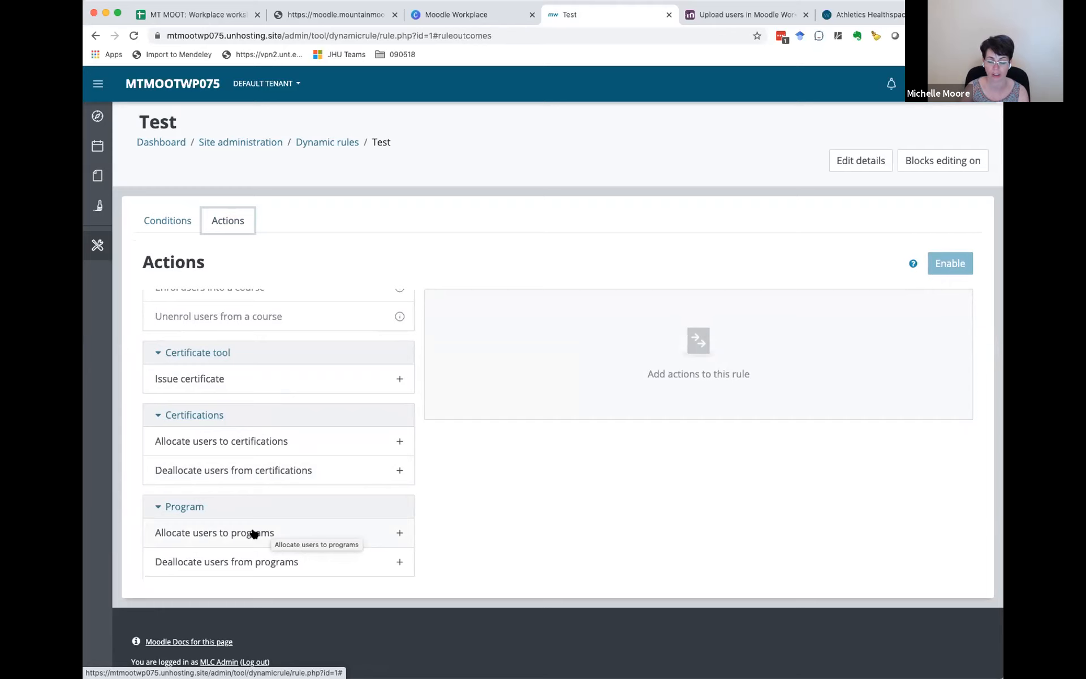
pyautogui.scroll(2, 285, 464)
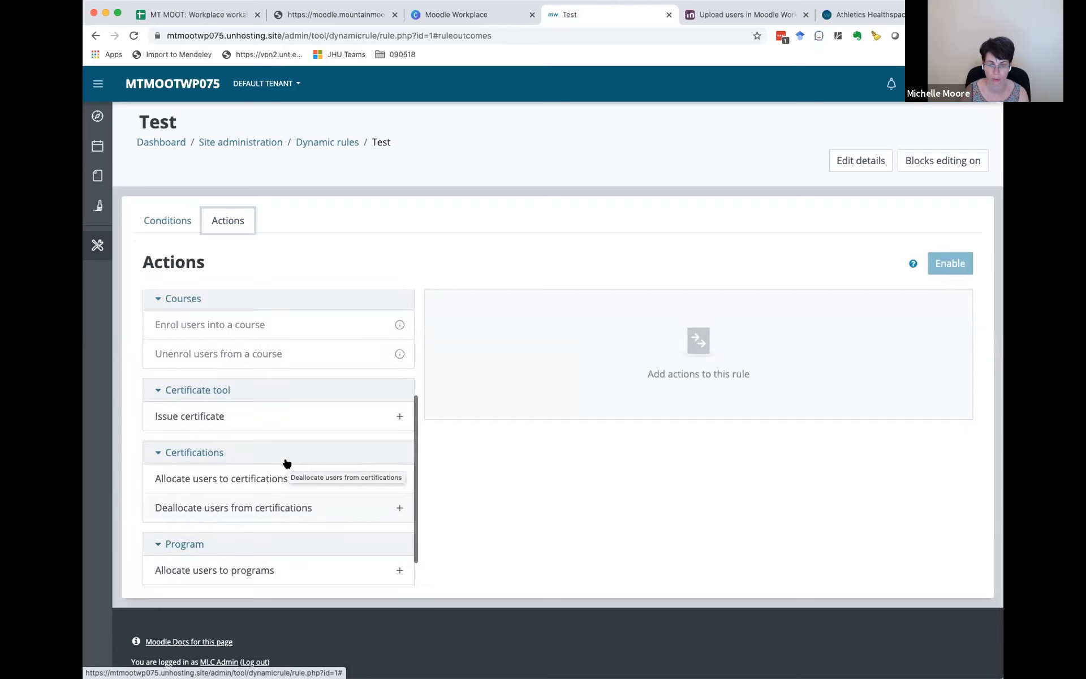
pyautogui.scroll(4, 286, 462)
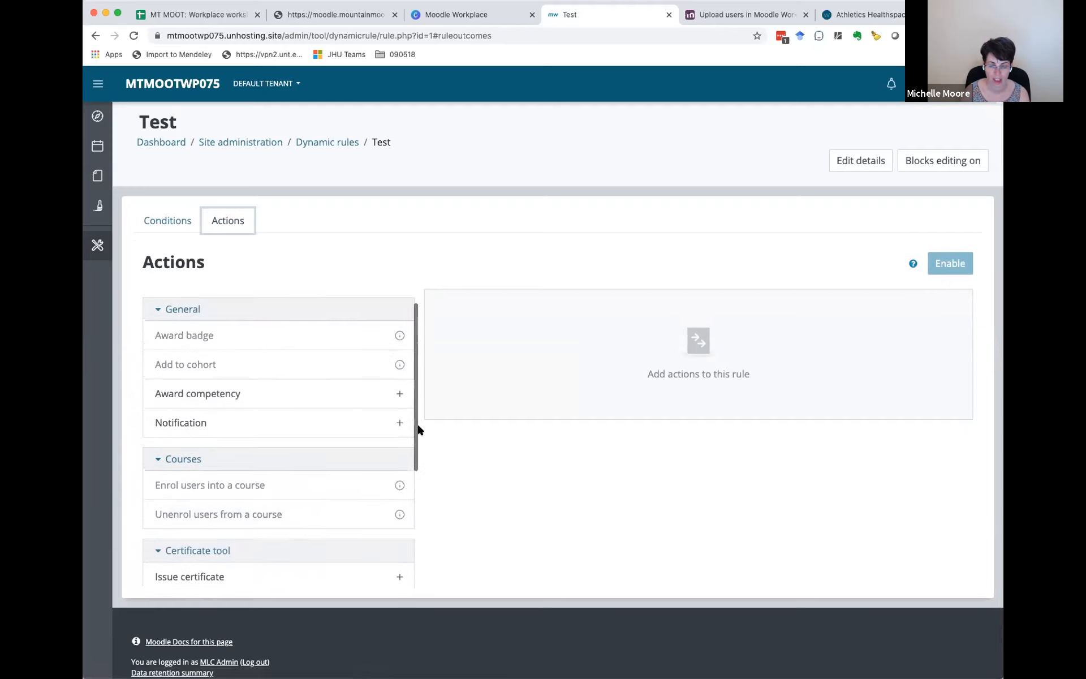
# Step: Add a Notification action to the Test rule with the subject Reminder
pyautogui.click(400, 424)
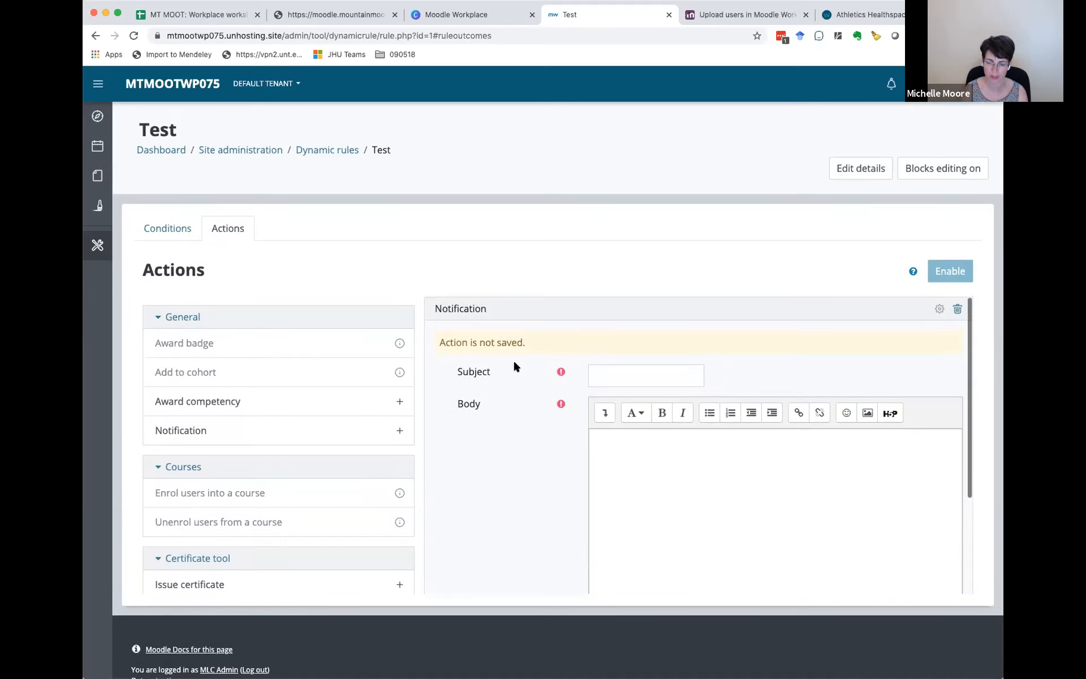
pyautogui.click(598, 373)
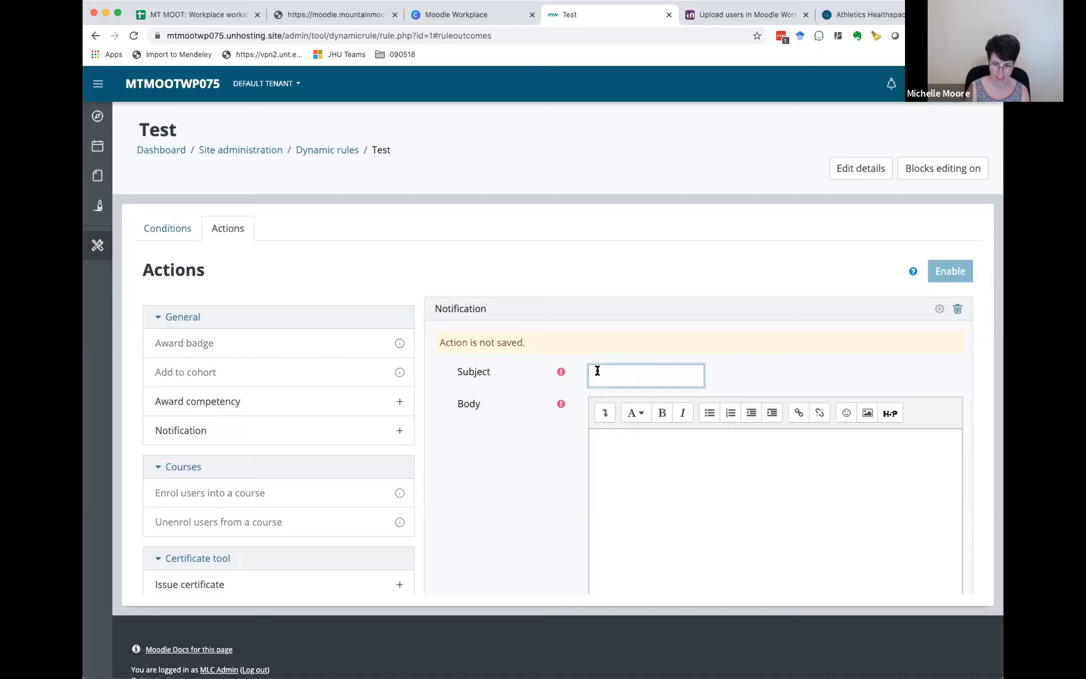
pyautogui.write('H')
pyautogui.press('BackSpace')
pyautogui.write('Reminder')
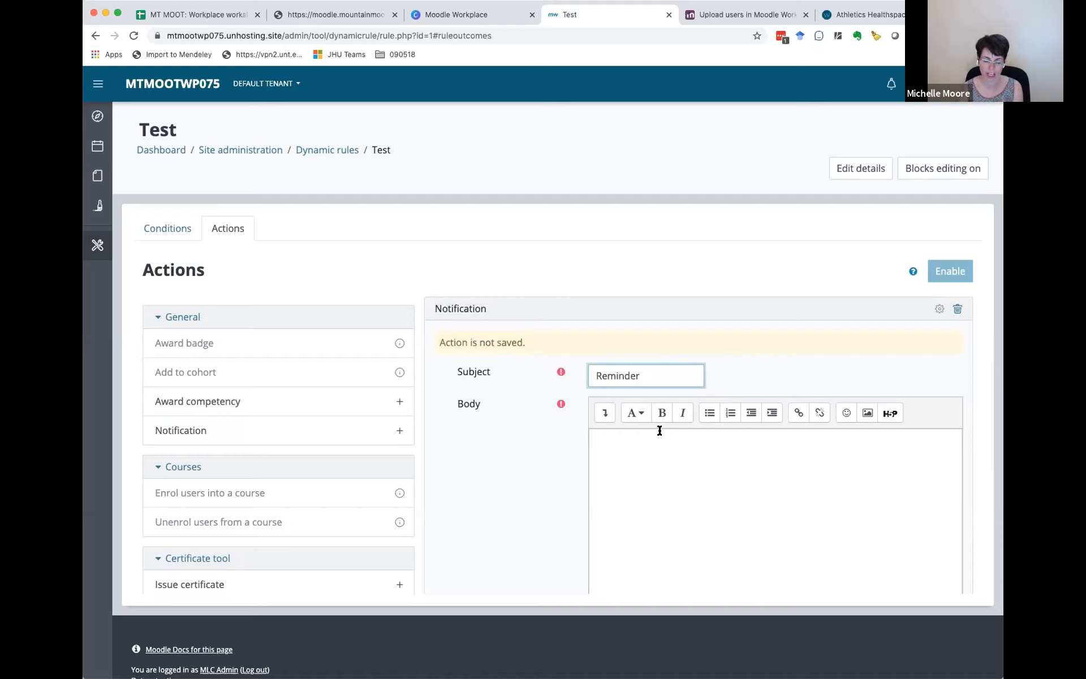
# Step: Write the notification body as "Hi" followed by the available full name placeholder {{userfullname}}
pyautogui.scroll(-3, 545, 450)
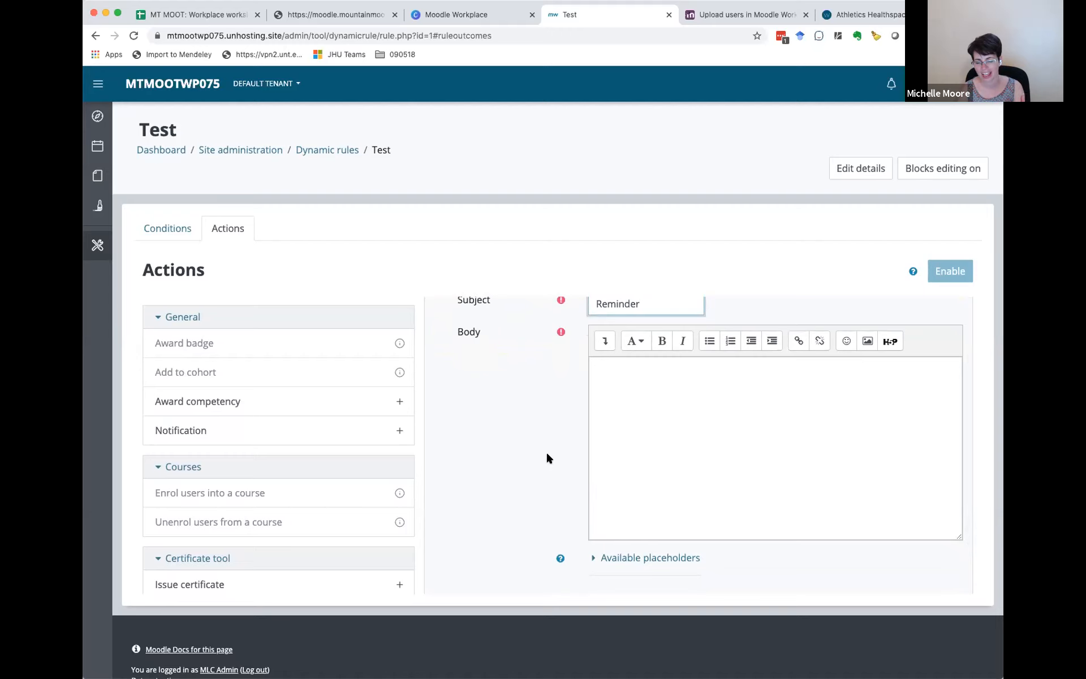
pyautogui.scroll(-2, 547, 458)
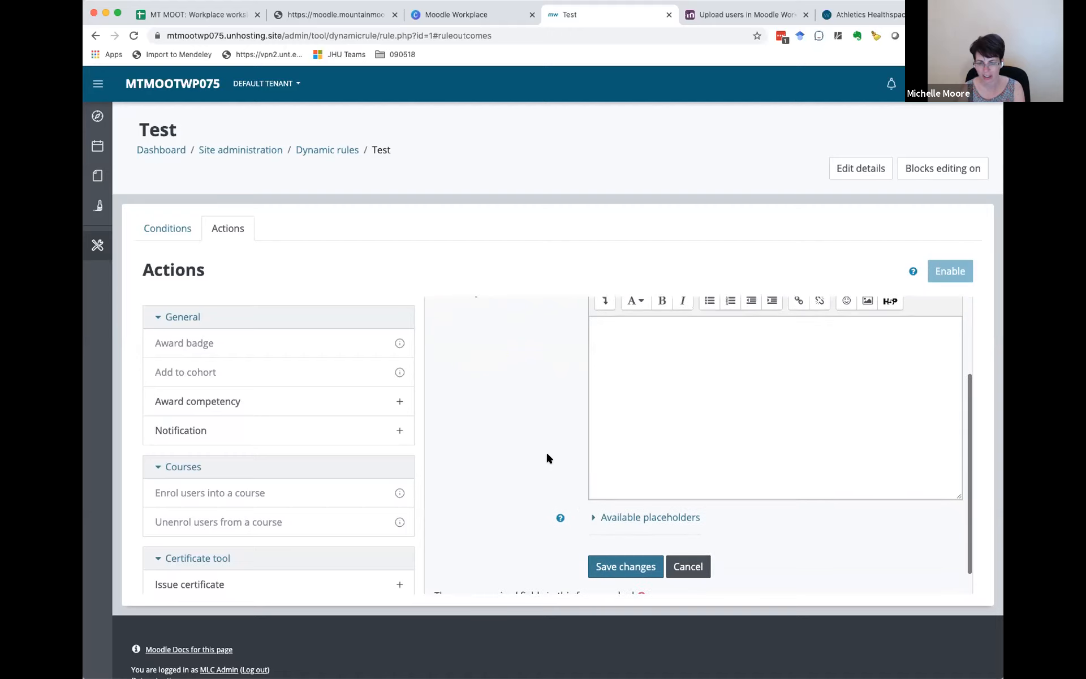
pyautogui.click(590, 518)
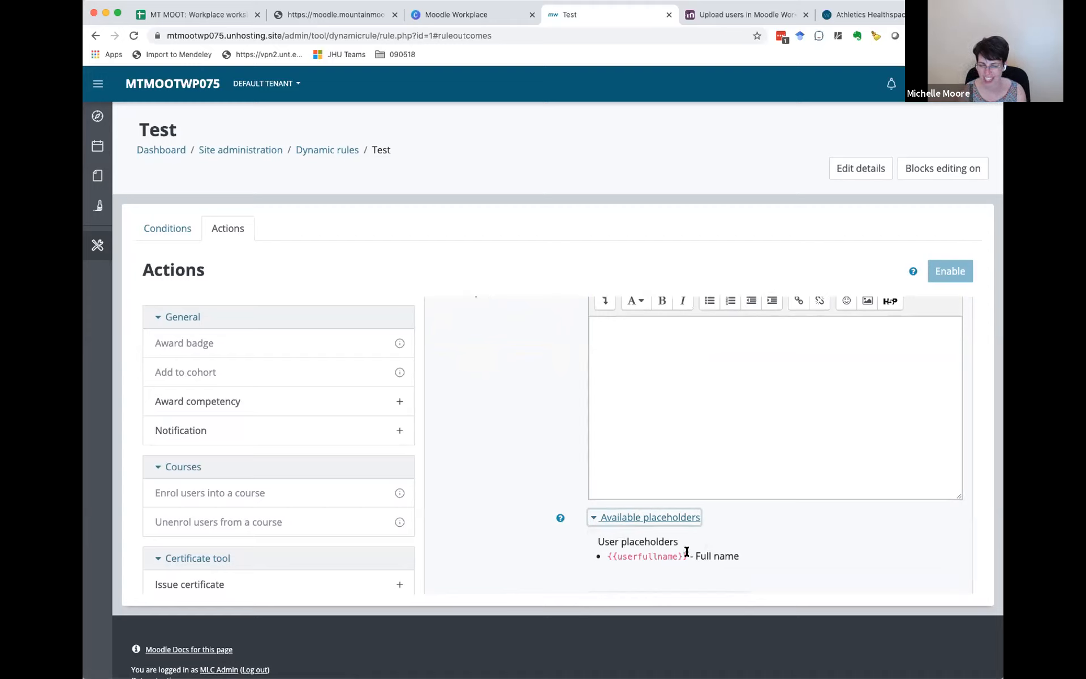
pyautogui.click(637, 338)
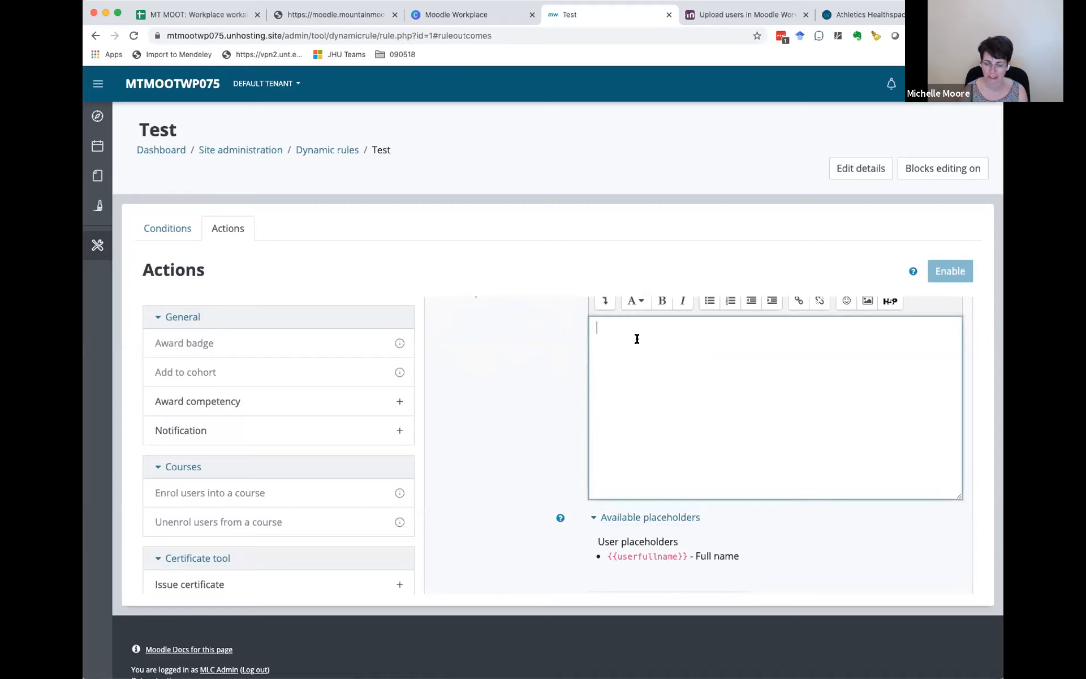
pyautogui.write('Hi')
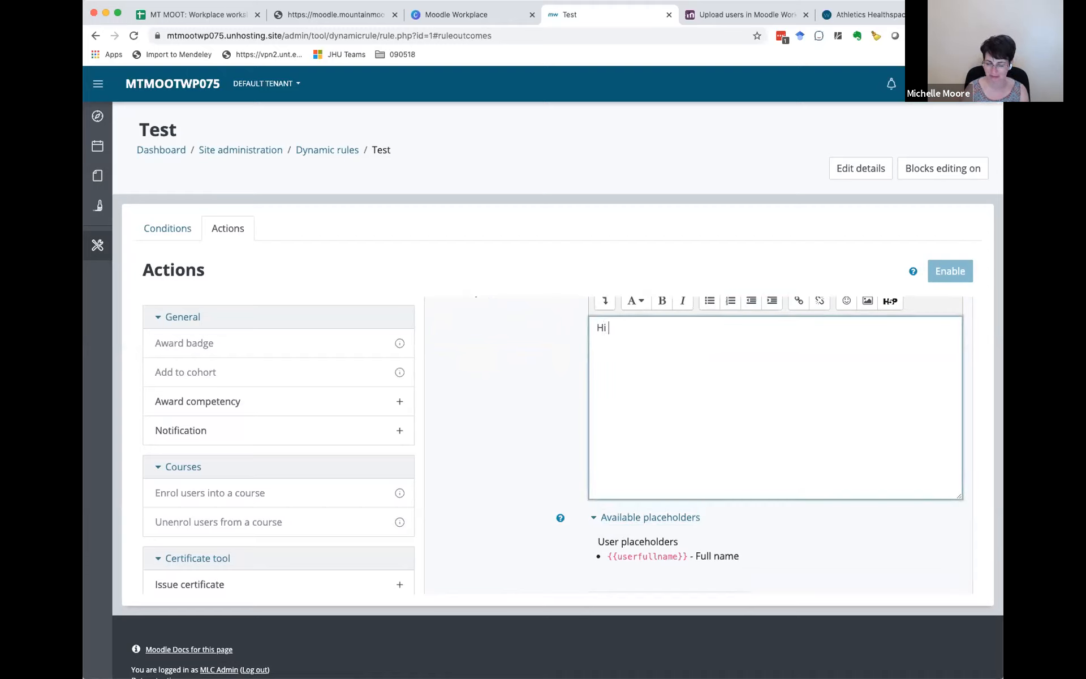
pyautogui.moveTo(687, 555); pyautogui.dragTo(604, 555)
pyautogui.hotkey('ctrl', 'c')
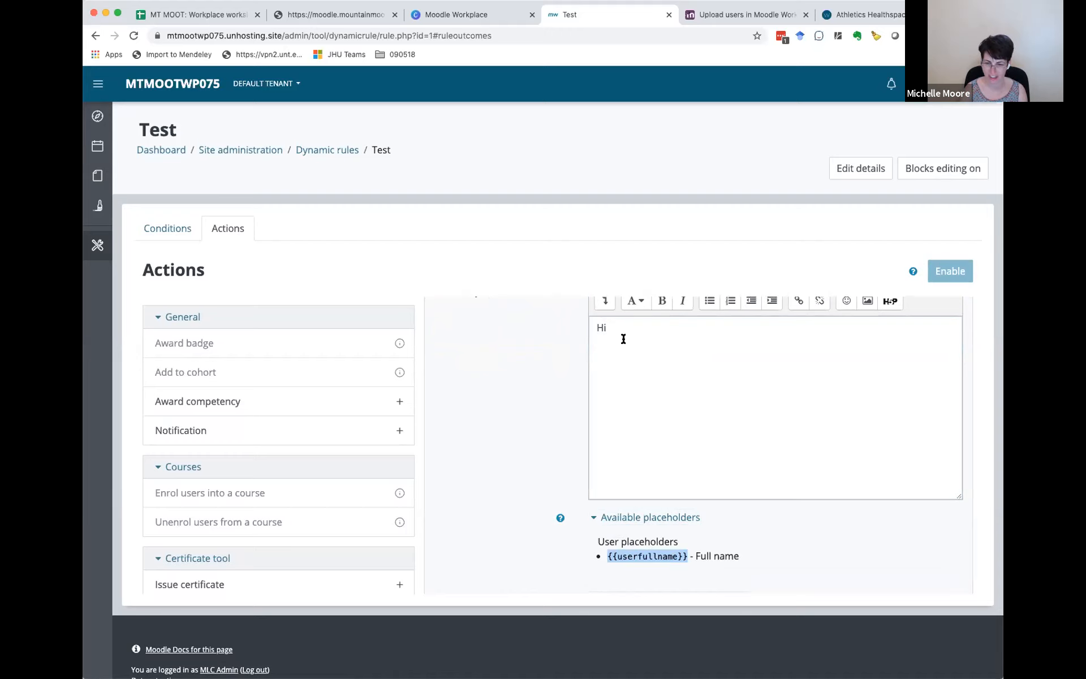
pyautogui.click(616, 323)
pyautogui.hotkey('ctrl', 'v')
# Step: End the notification greeting with an exclamation mark after the placeholder and save the action
pyautogui.click(609, 327)
pyautogui.write('!')
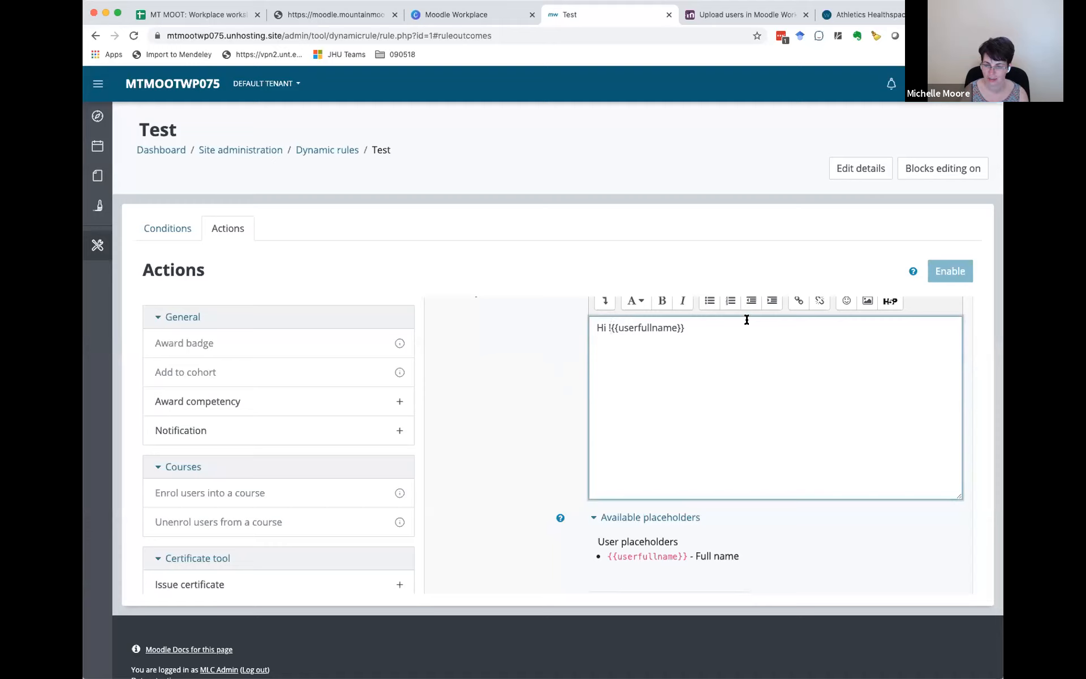
pyautogui.press('BackSpace')
pyautogui.click(717, 325)
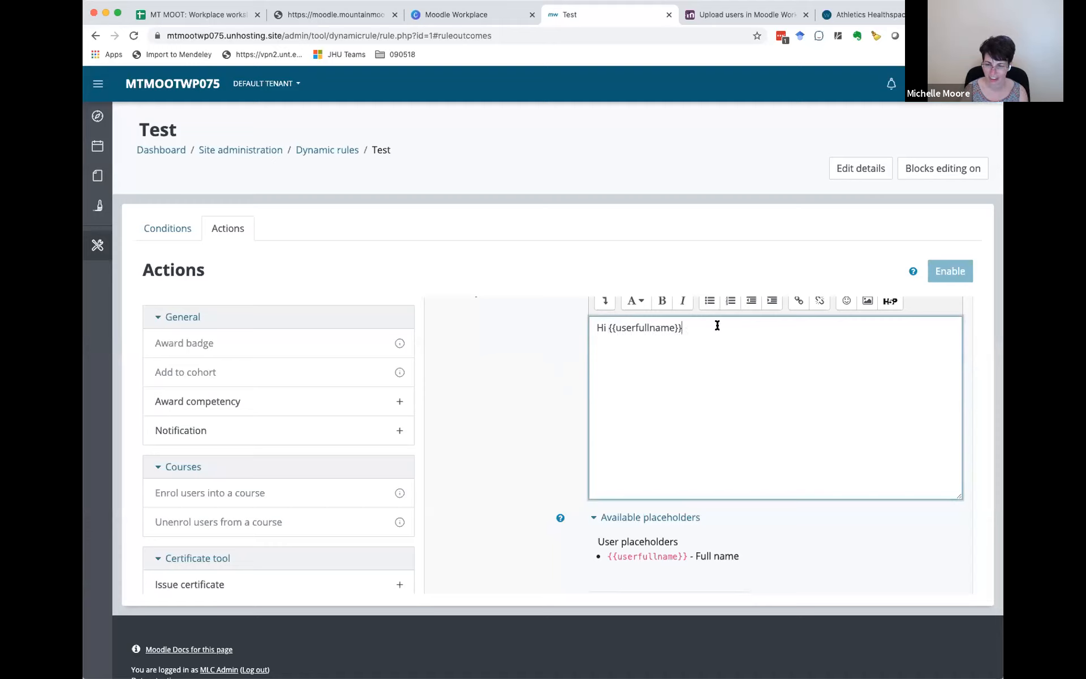
pyautogui.write('!')
pyautogui.scroll(-3, 640, 496)
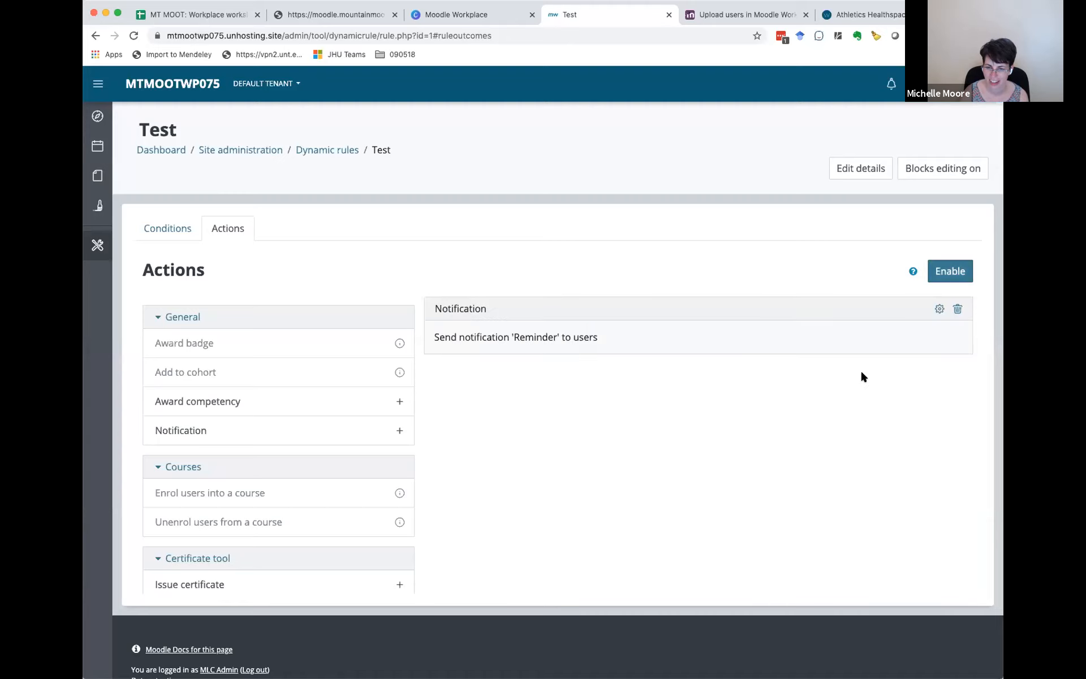
# Step: Enable the Test rule, accepting that its conditions lock once a user is affected
pyautogui.click(938, 272)
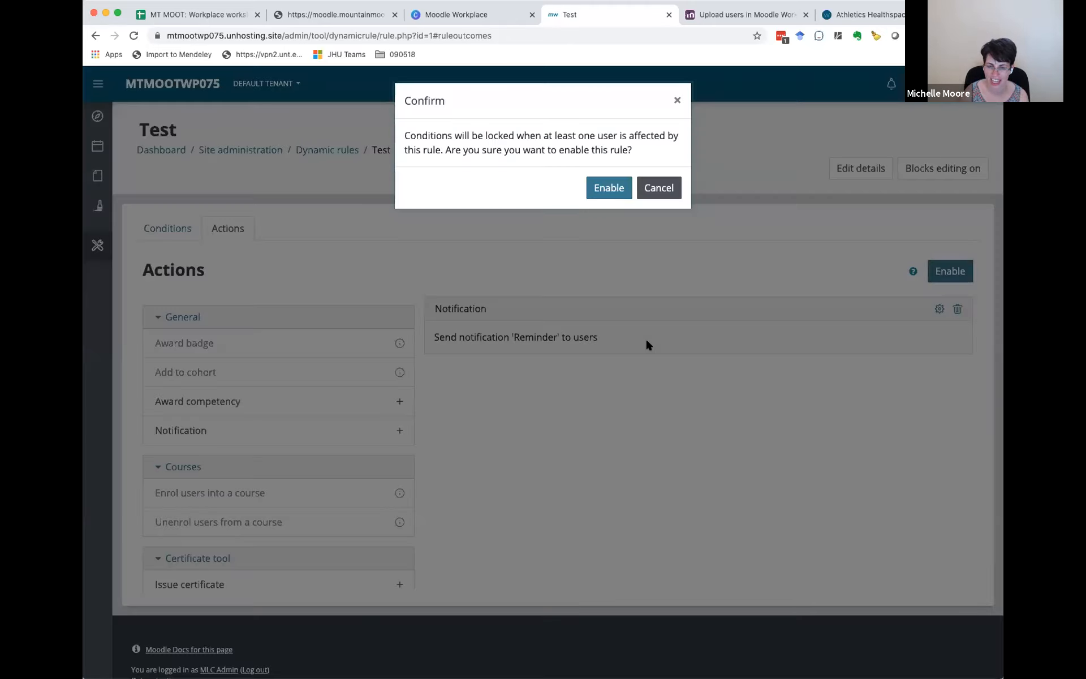
pyautogui.click(610, 185)
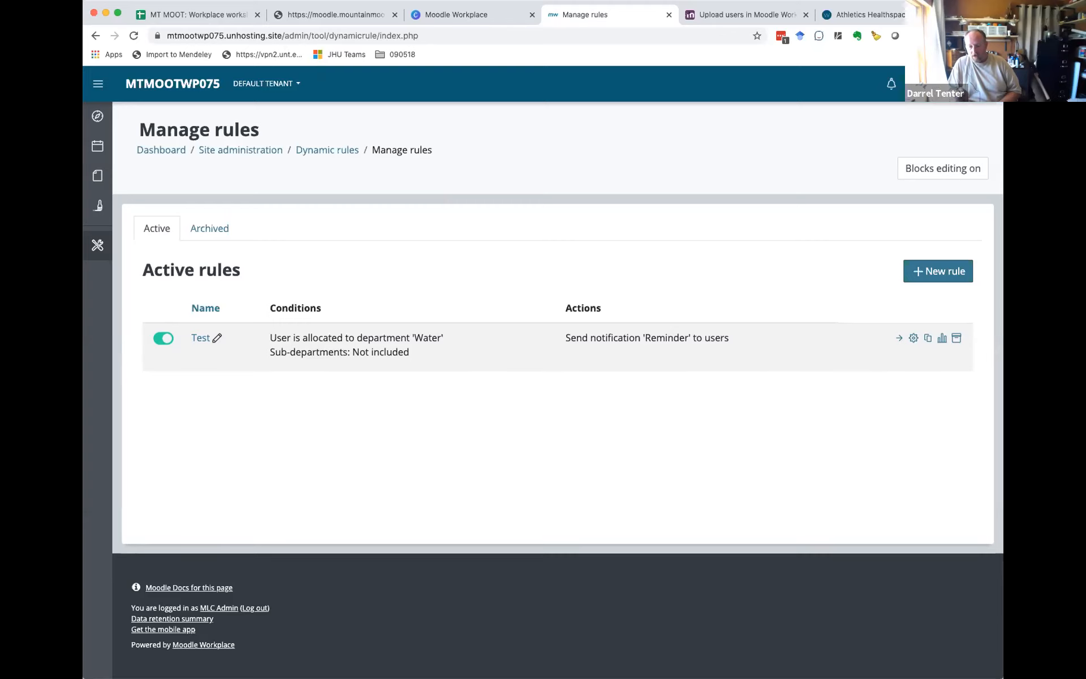
# Step: Switch to the Athletics Healthspace site and examine the conditions and actions of its active dynamic rules
pyautogui.click(871, 17)
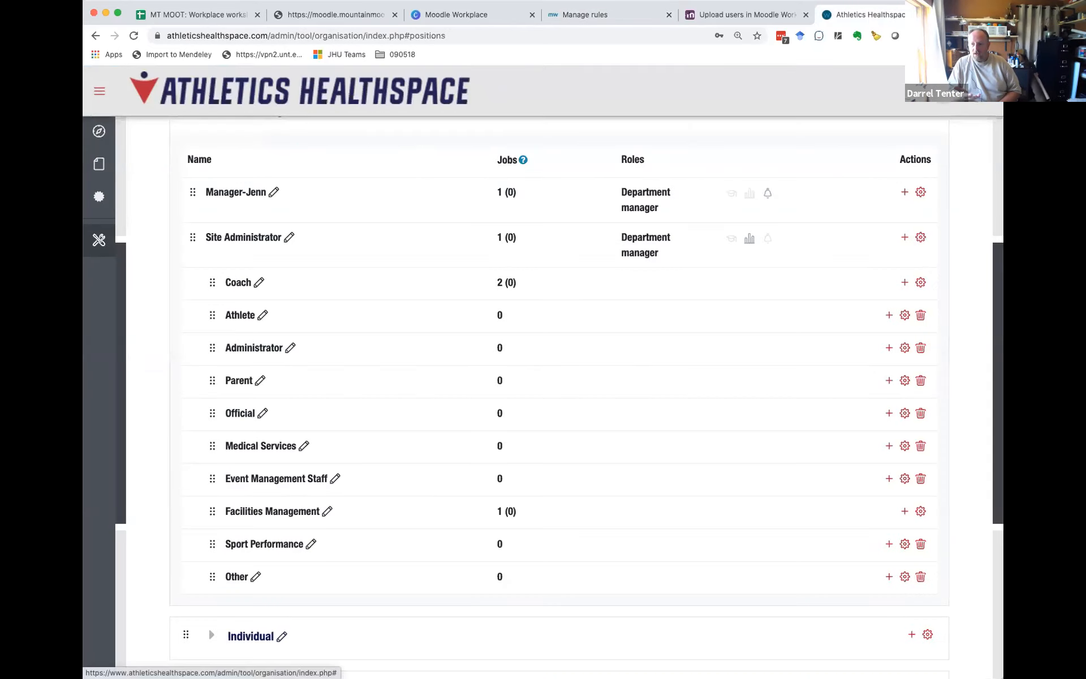
pyautogui.click(946, 91)
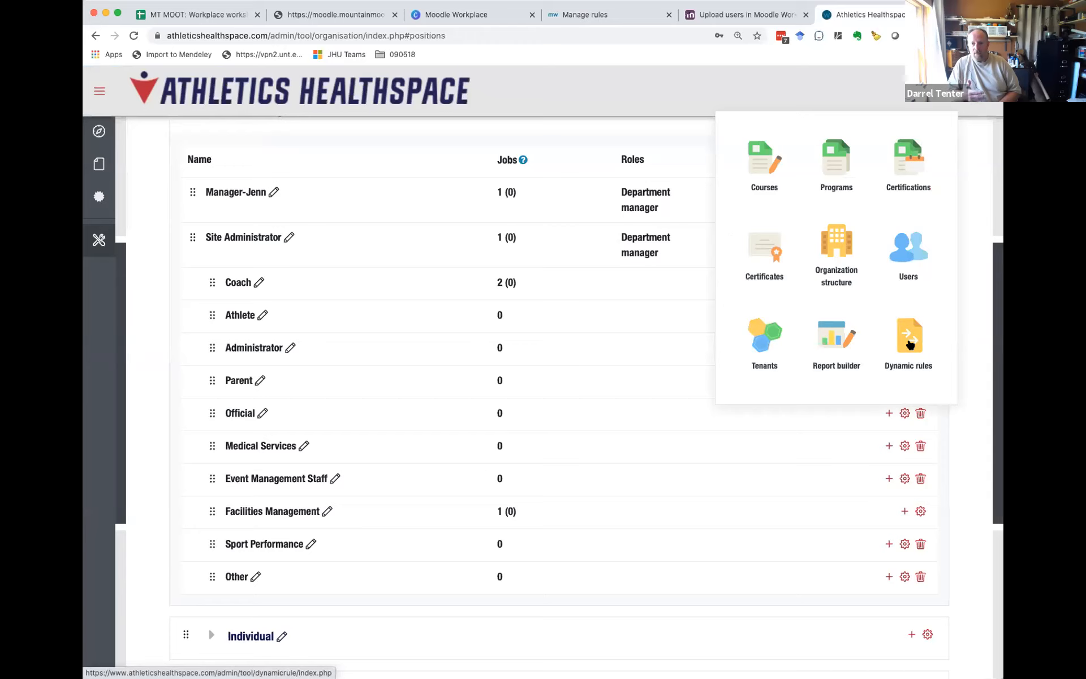
pyautogui.click(909, 340)
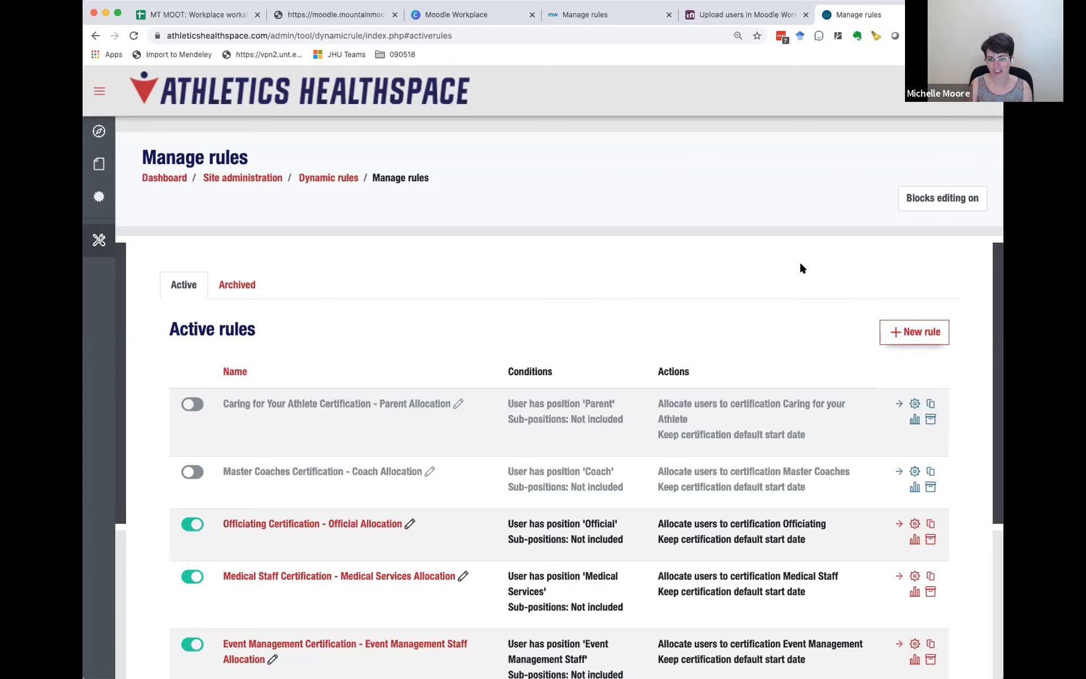
pyautogui.scroll(-5, 787, 337)
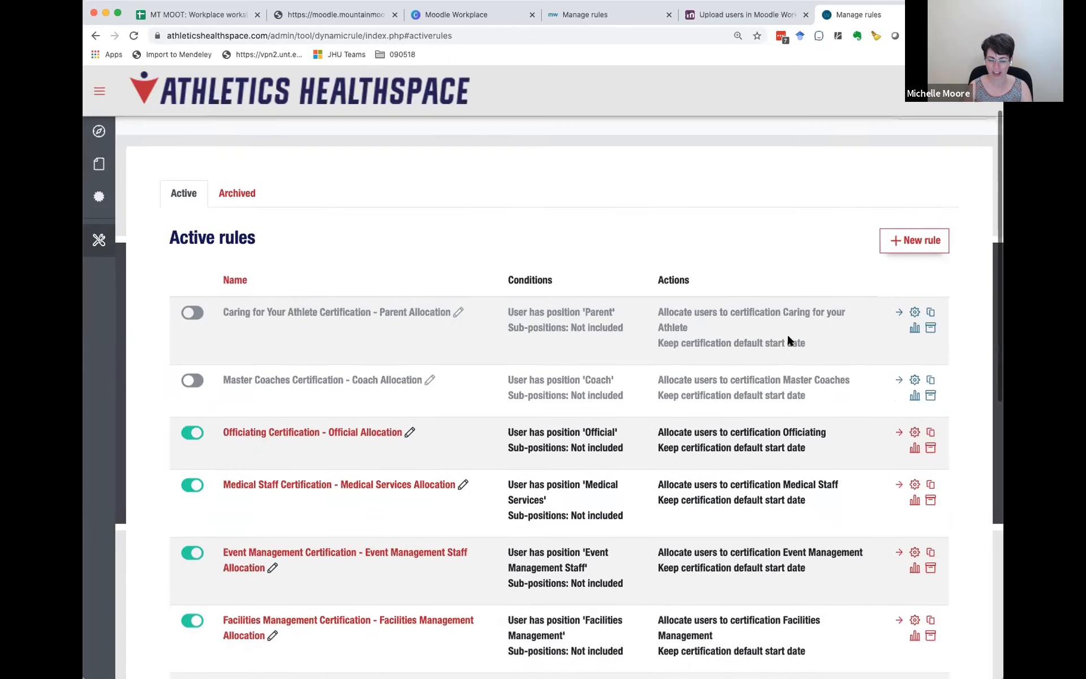
pyautogui.scroll(-10, 789, 335)
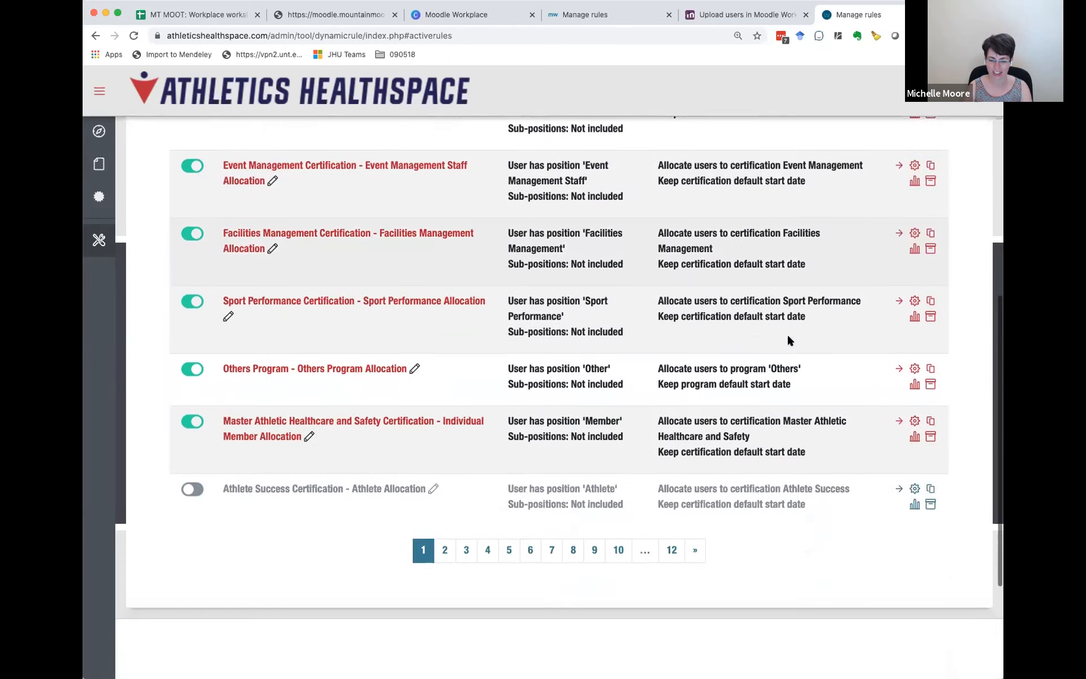
pyautogui.scroll(10, 790, 339)
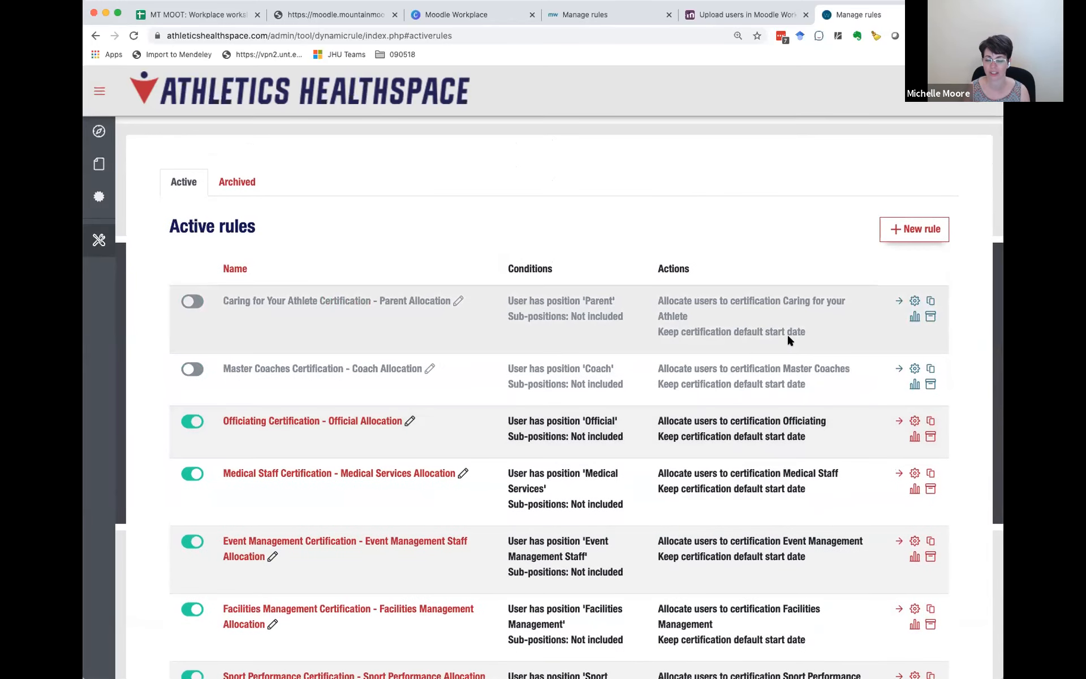
pyautogui.scroll(-1, 791, 340)
pyautogui.scroll(-9, 790, 339)
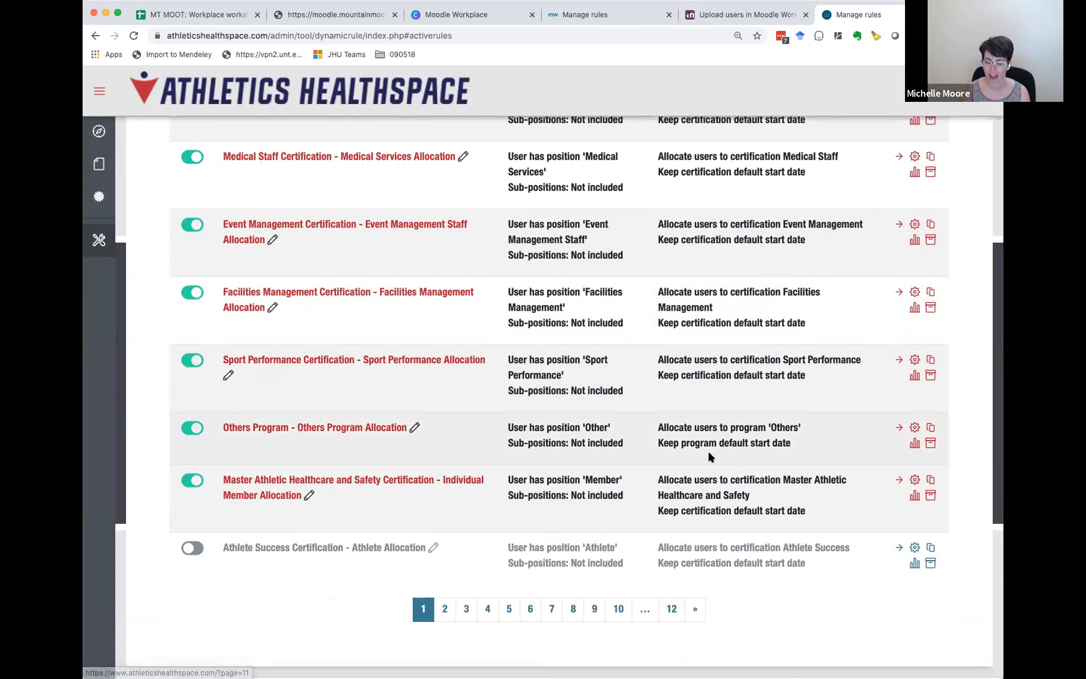
pyautogui.scroll(8, 711, 456)
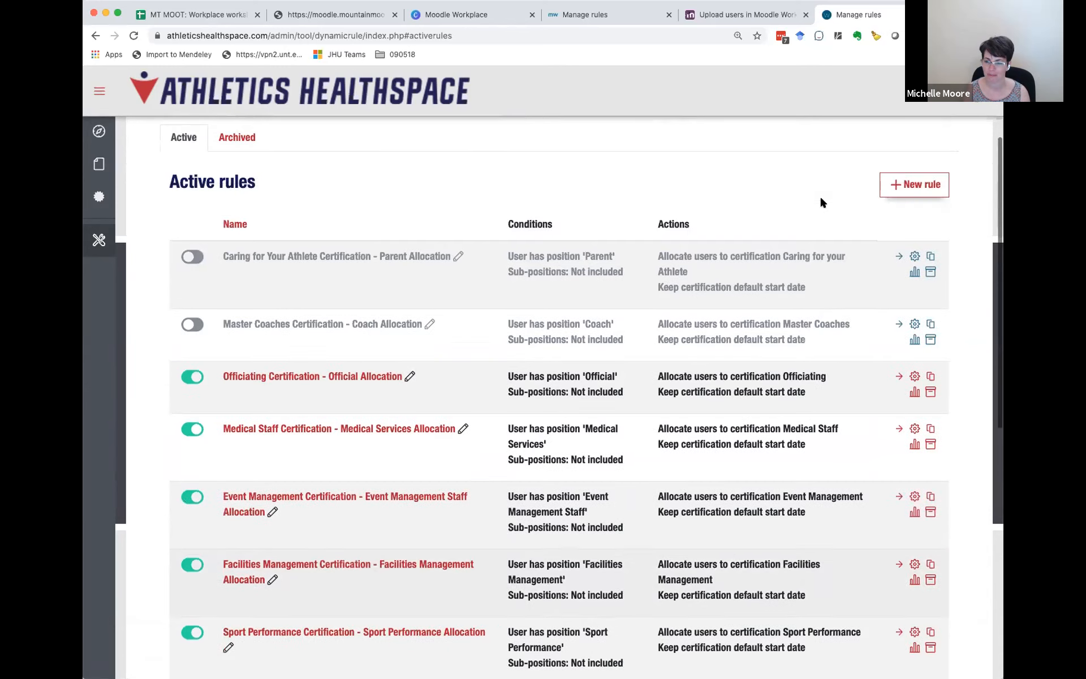
# Step: Examine the list of active programs on the Athletics Healthspace site
pyautogui.click(921, 108)
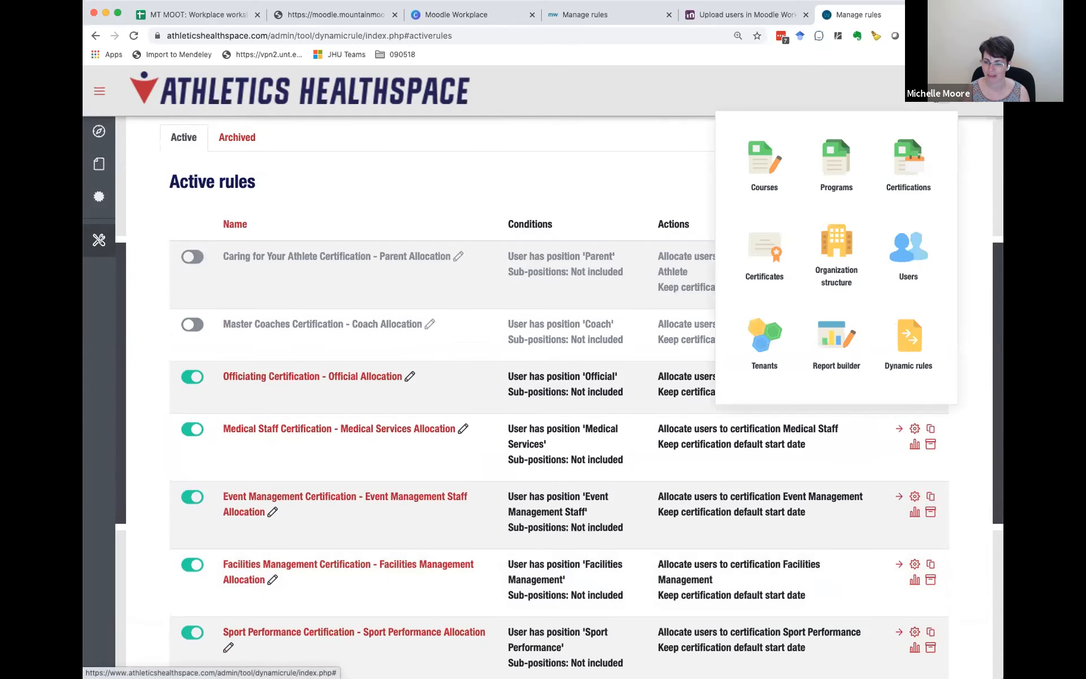
pyautogui.click(846, 172)
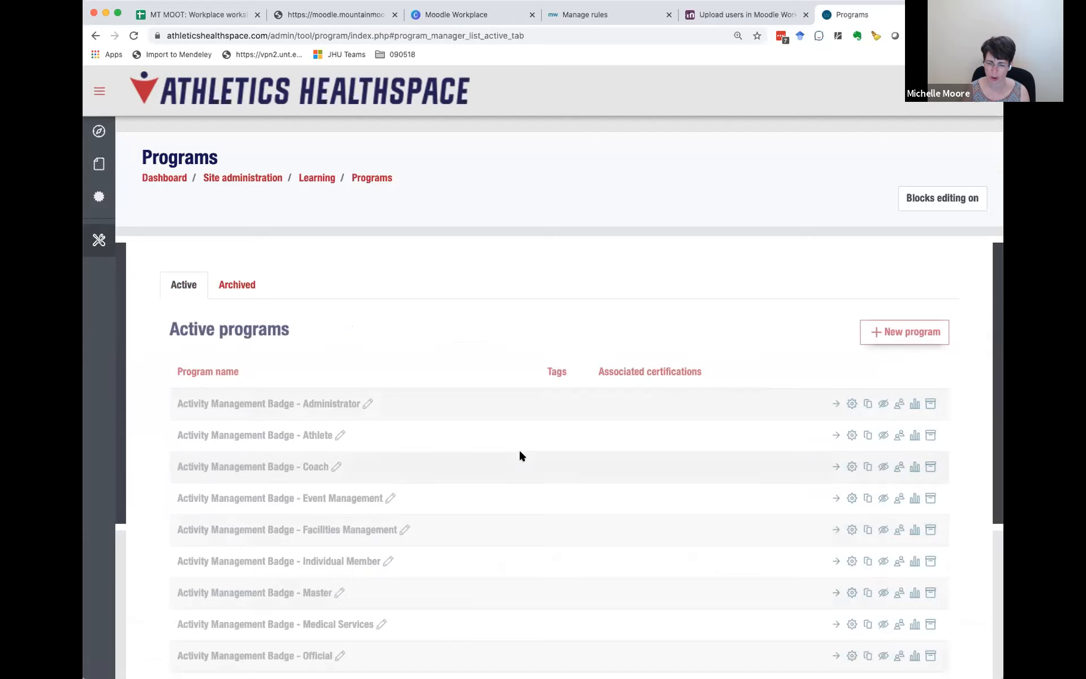
pyautogui.scroll(-4, 521, 456)
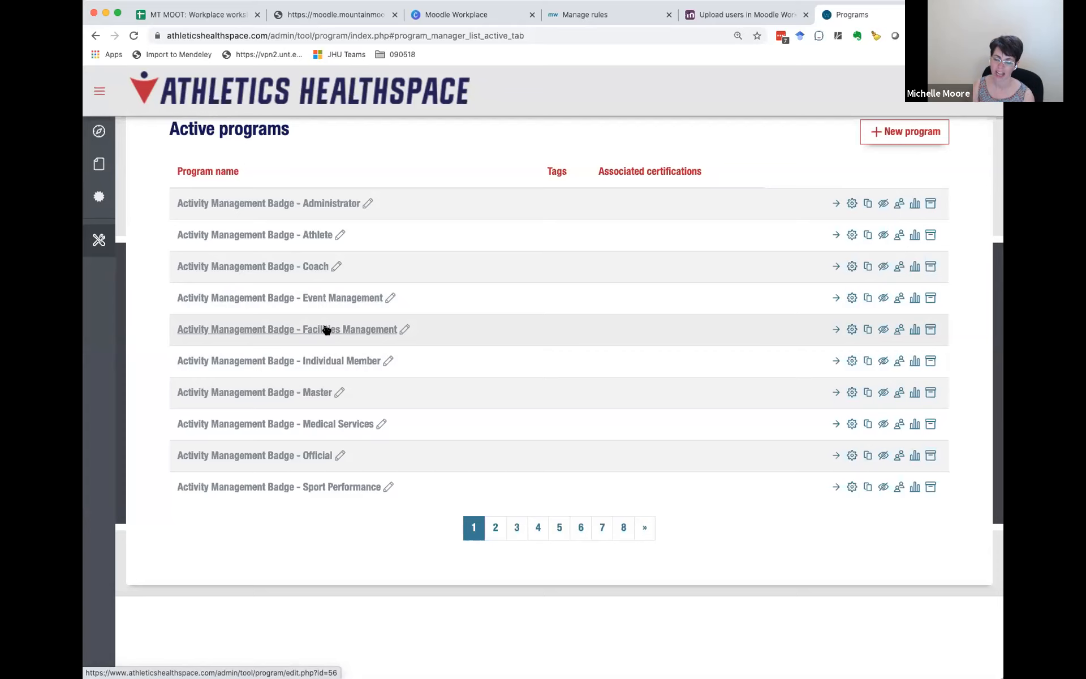
# Step: Return to the dynamic rules of the Athletics Healthspace site
pyautogui.click(938, 102)
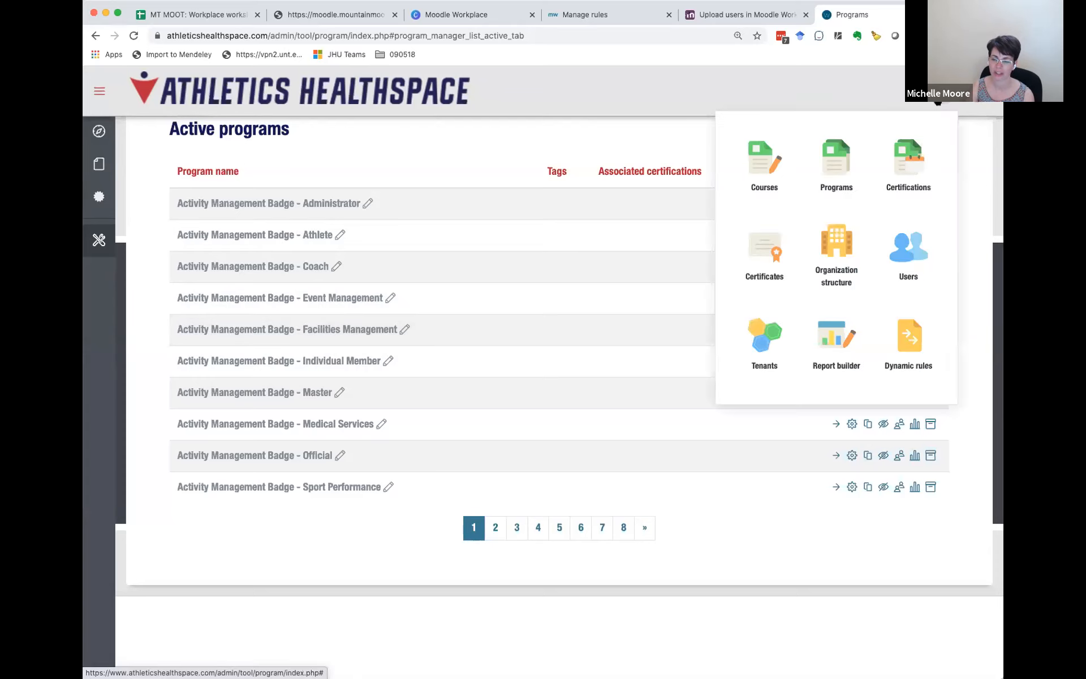
pyautogui.click(912, 330)
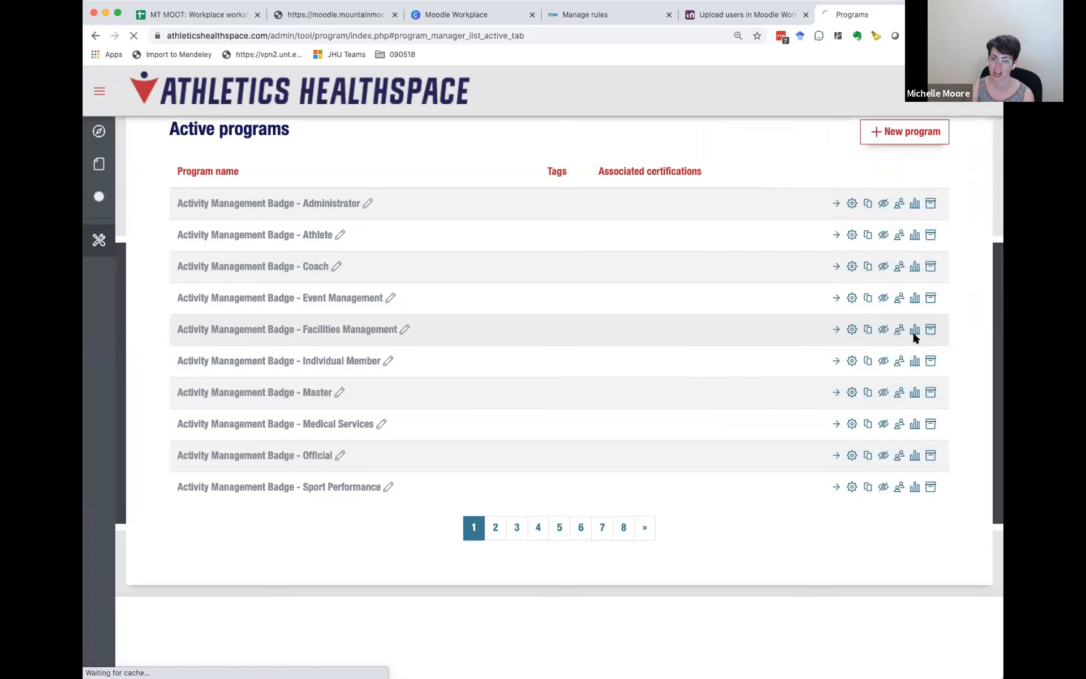
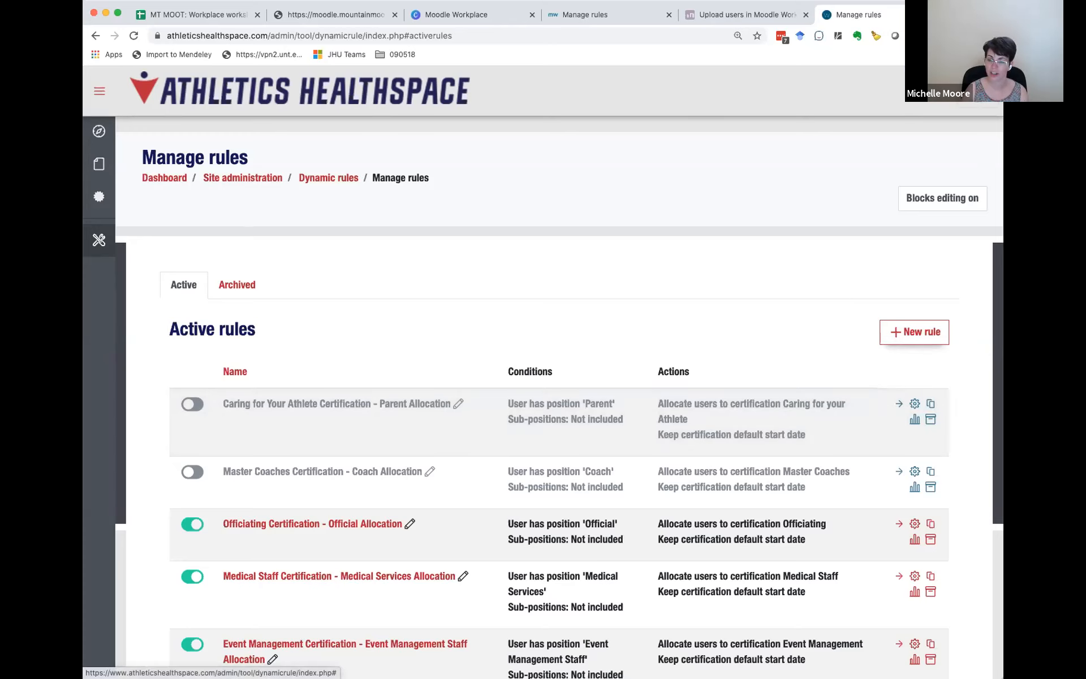
# Step: Log out of the Athletics Healthspace admin account and log in as the facilities user with the saved username and password
pyautogui.click(976, 91)
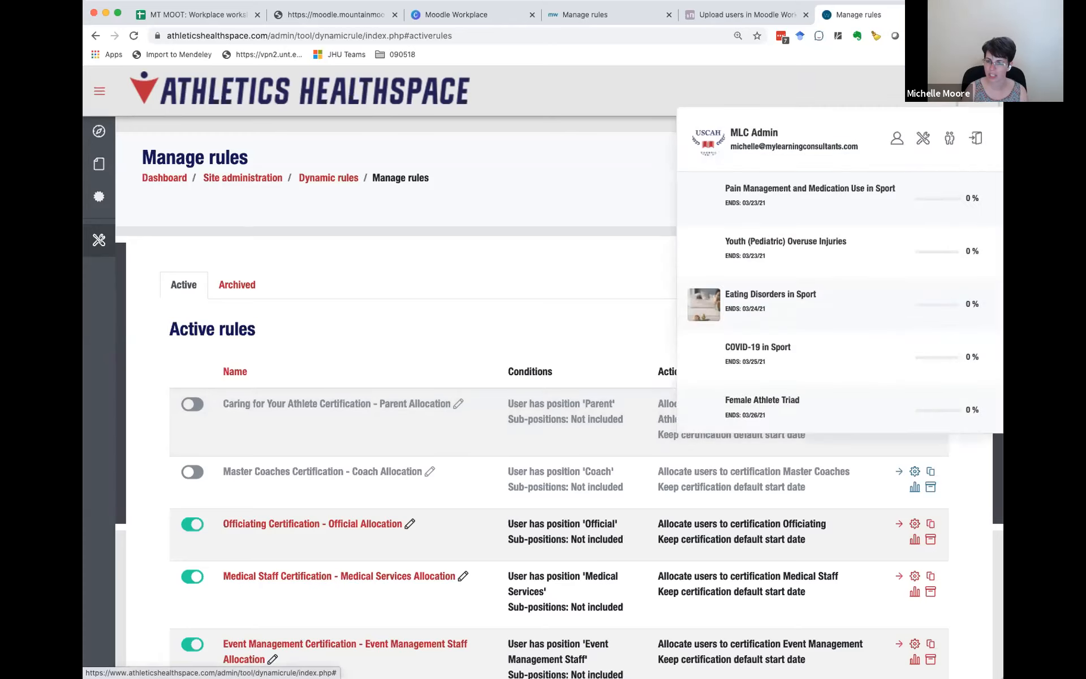
pyautogui.click(976, 139)
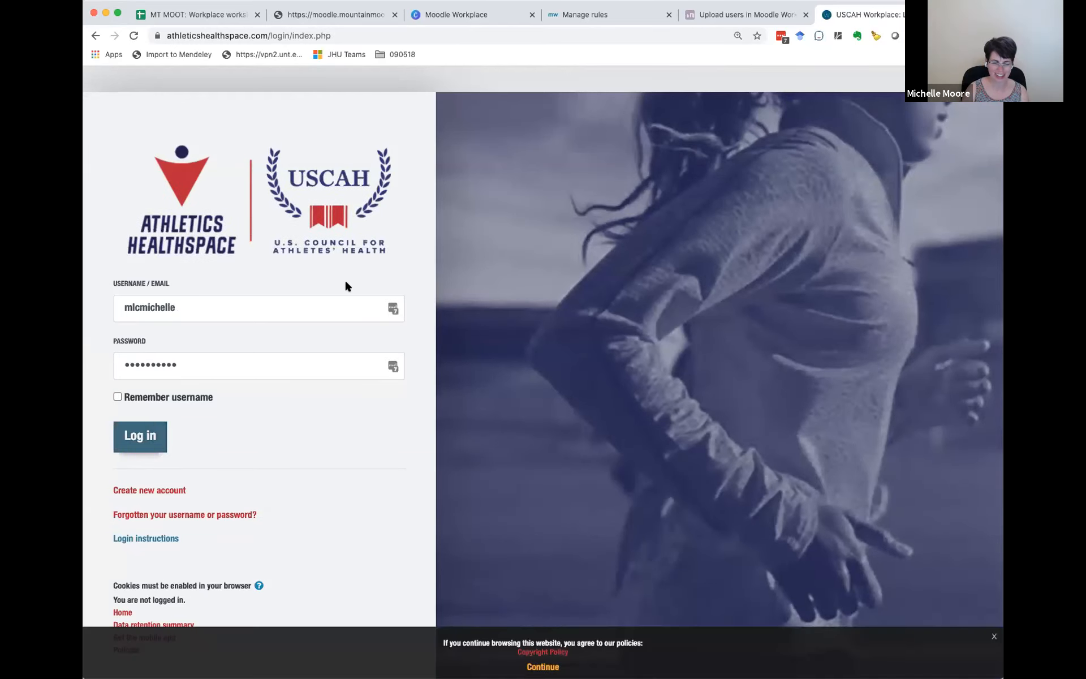
pyautogui.click(390, 306)
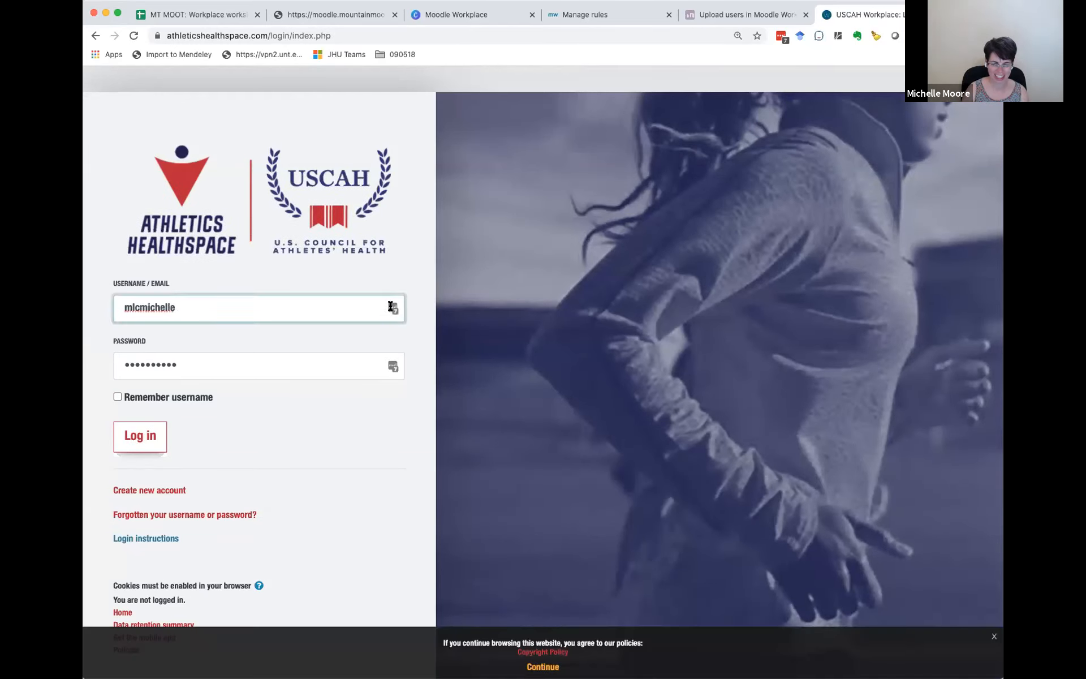
pyautogui.press('Return')
pyautogui.click(393, 310)
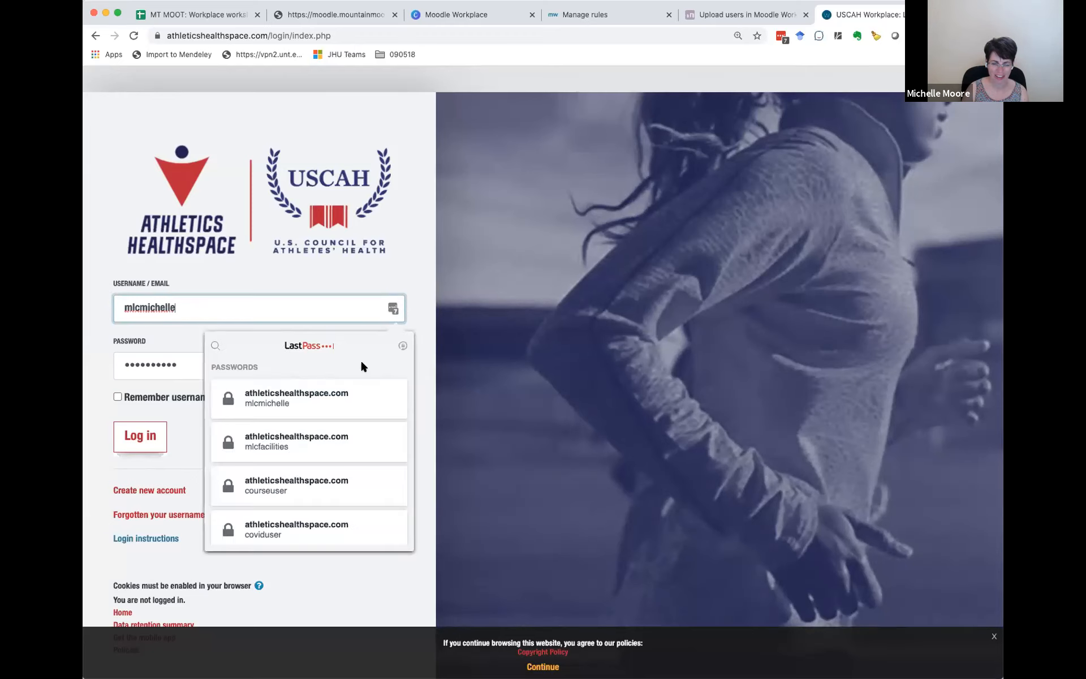
pyautogui.click(274, 445)
pyautogui.click(155, 440)
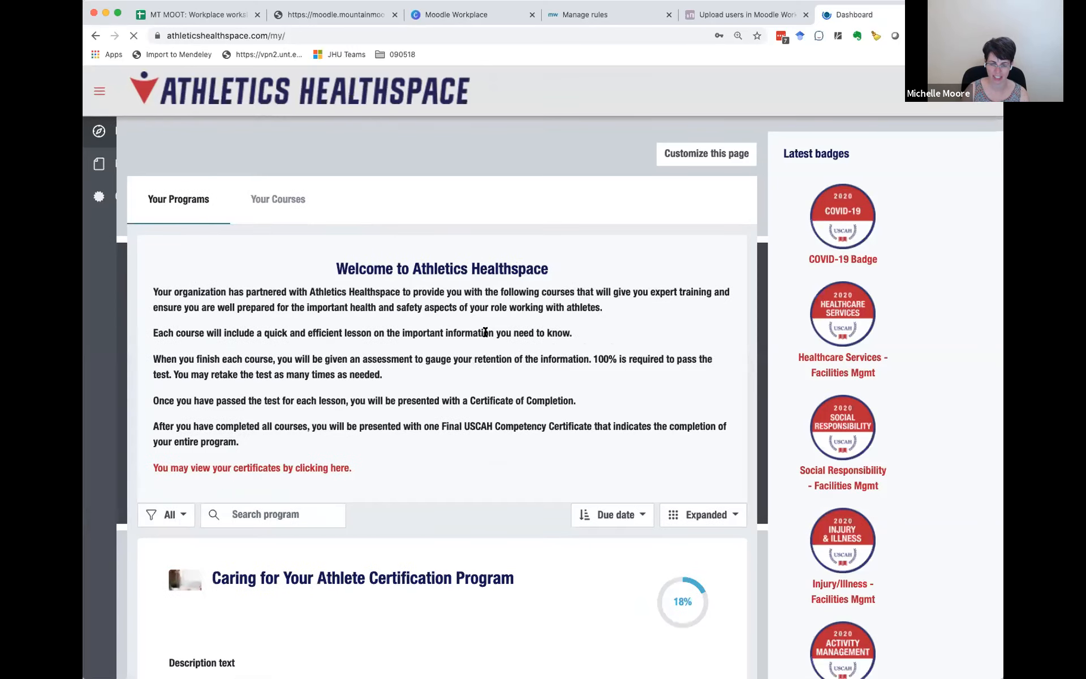
# Step: Examine the learner's Caring for Your Athlete and Facilities Management certification programs on the dashboard, expanding the Athlete Health and Wellness set
pyautogui.scroll(-2, 486, 332)
pyautogui.scroll(-3, 485, 332)
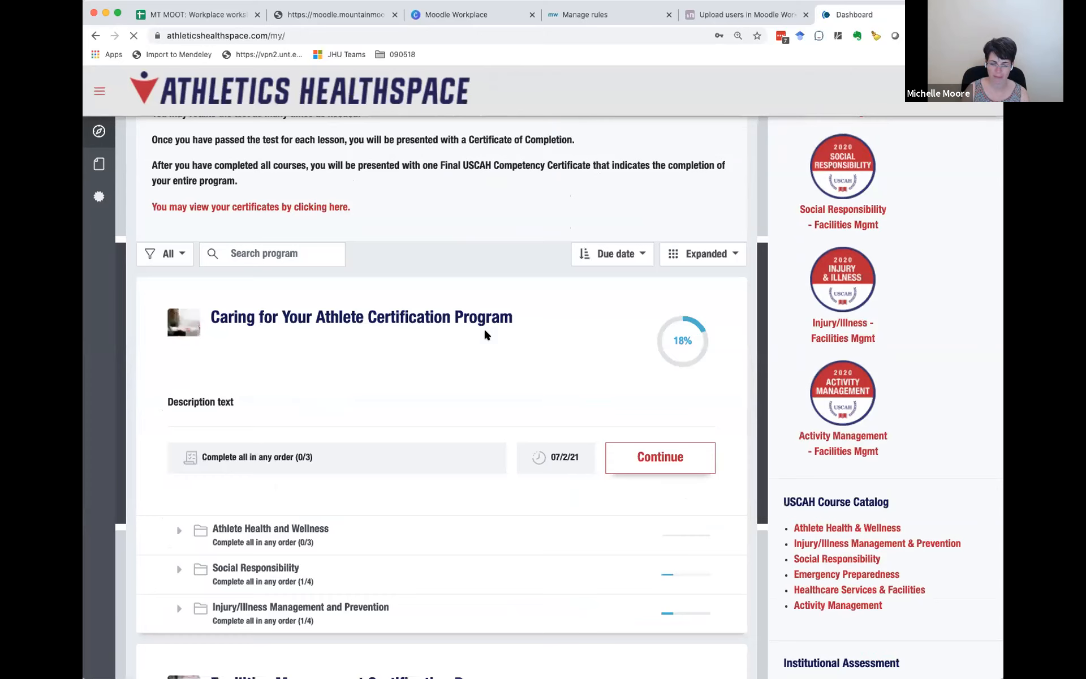
pyautogui.scroll(-2, 485, 334)
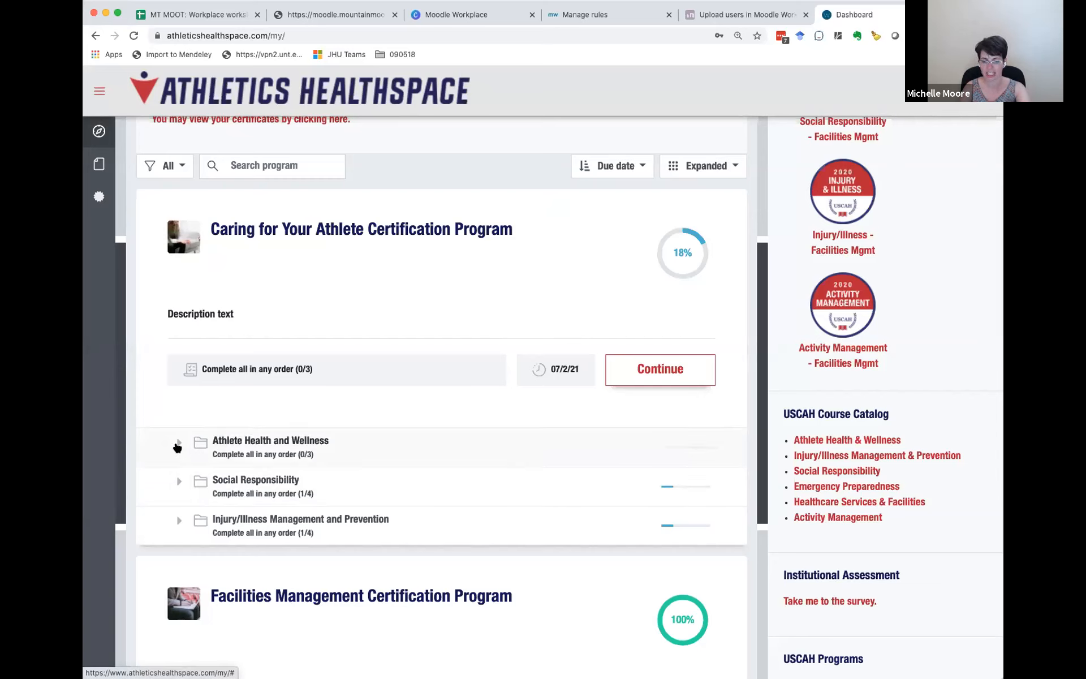
pyautogui.click(179, 444)
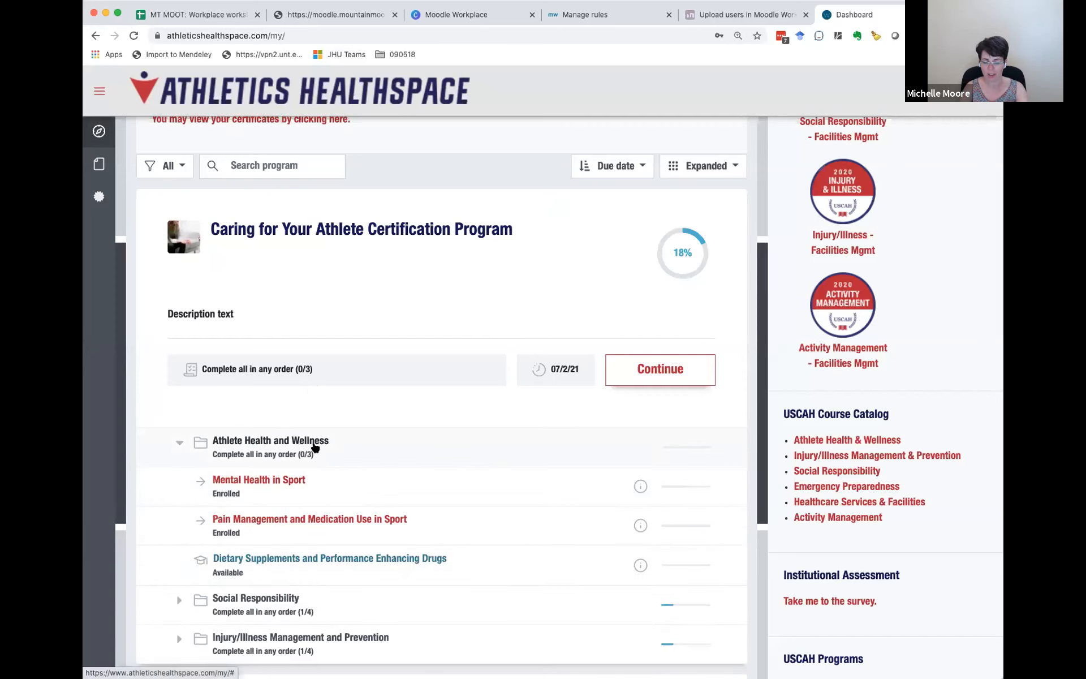
pyautogui.scroll(-2, 383, 485)
pyautogui.scroll(-2, 383, 485)
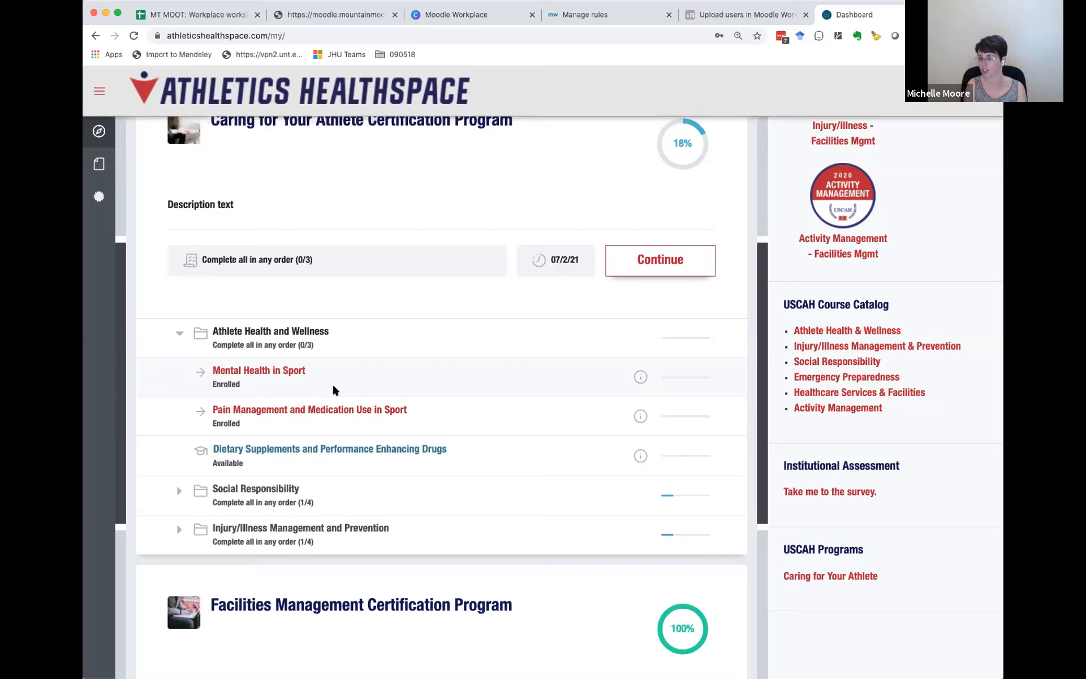
pyautogui.scroll(2, 339, 351)
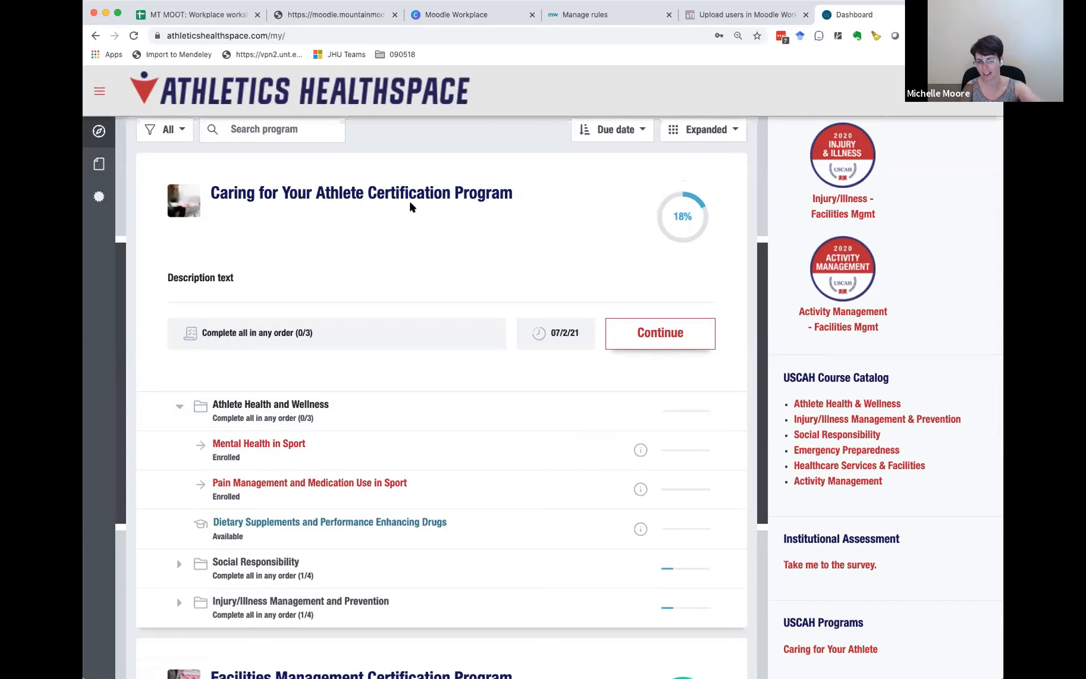
pyautogui.scroll(-5, 410, 204)
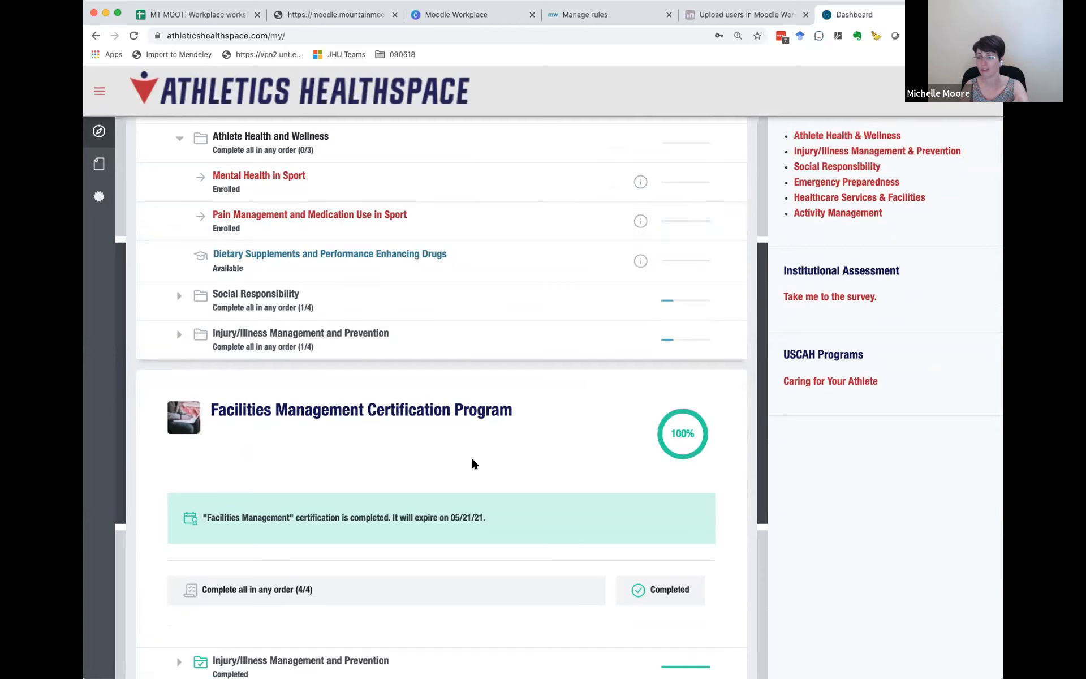
pyautogui.scroll(8, 817, 218)
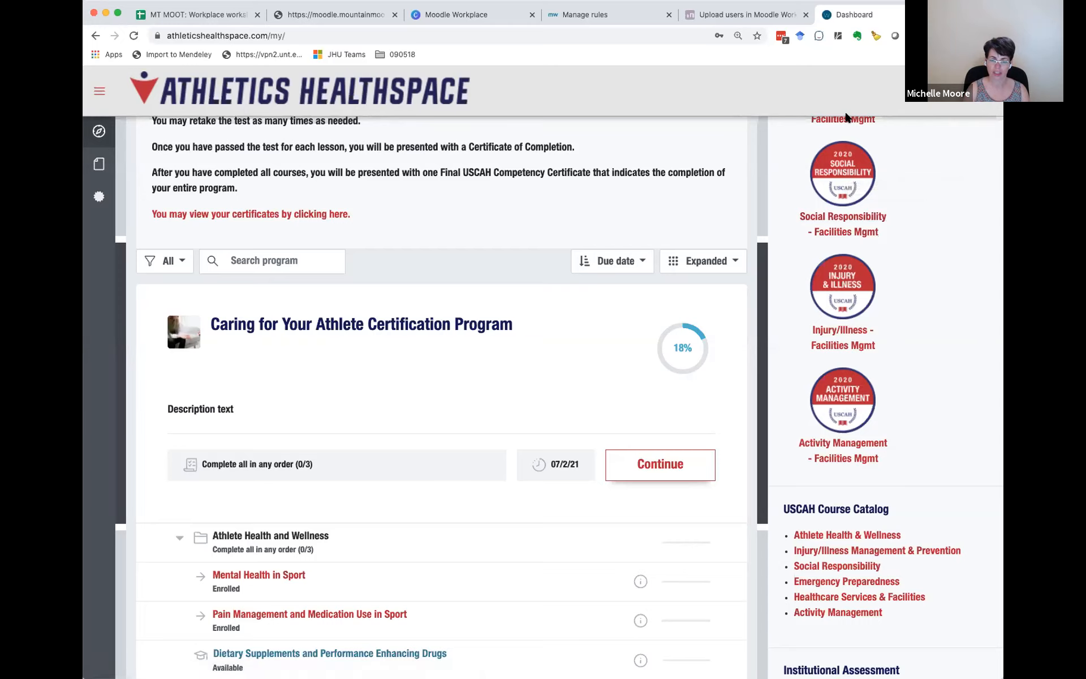
pyautogui.click(336, 14)
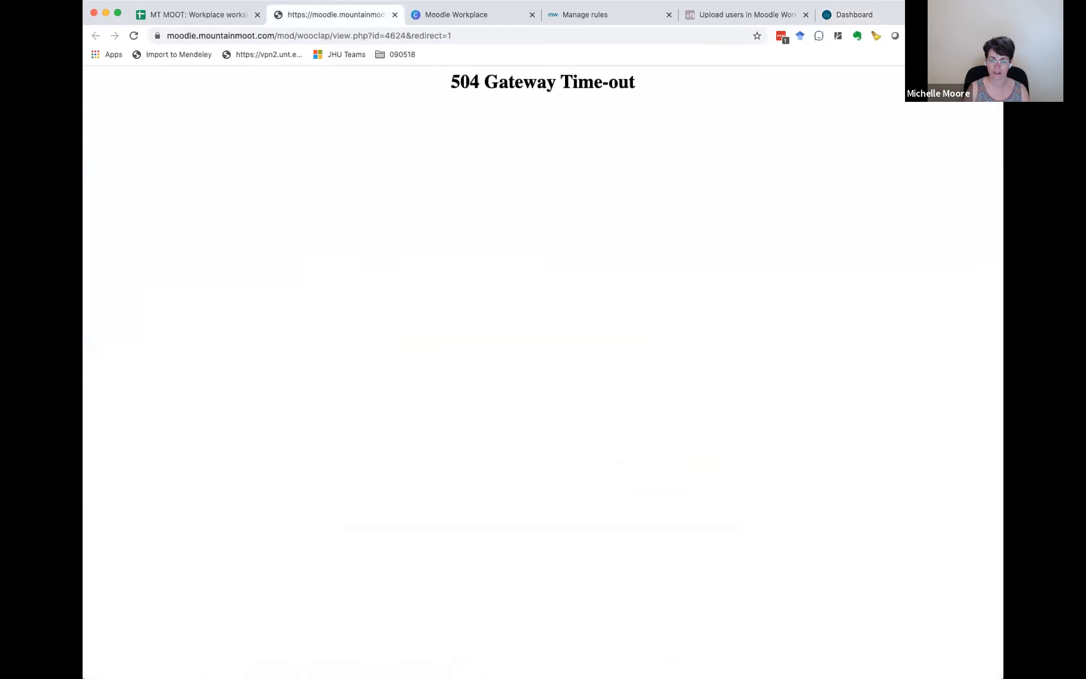
pyautogui.click(866, 15)
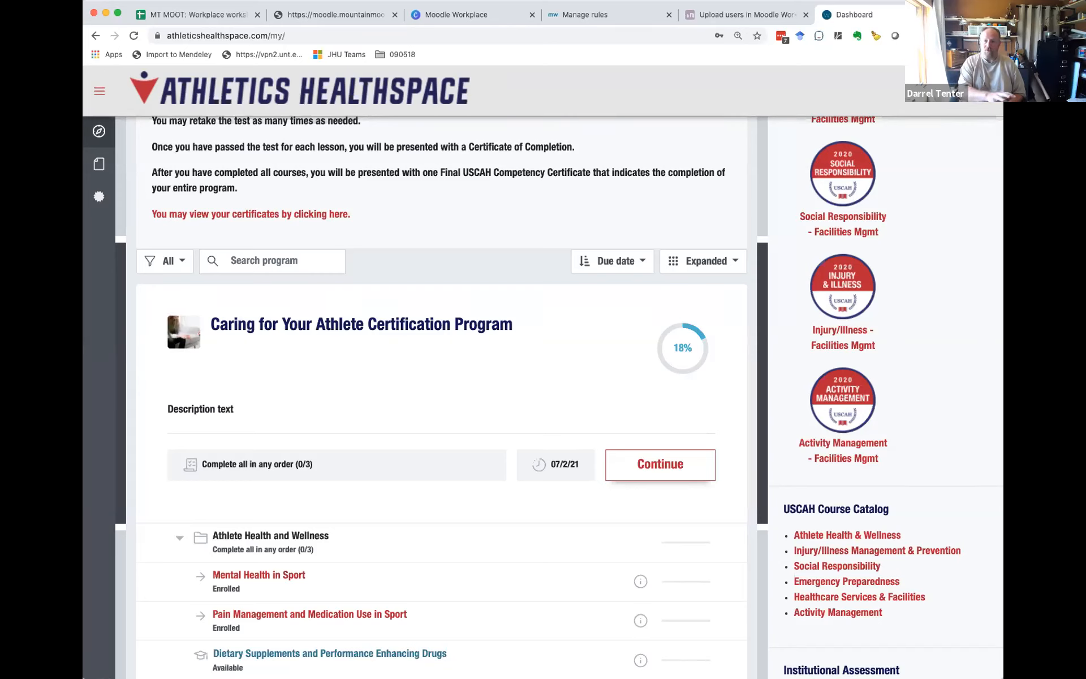
# Step: Open the Dick Anderson Construction training site at training.daconstruction.com in a new browser tab
pyautogui.press('super+t')
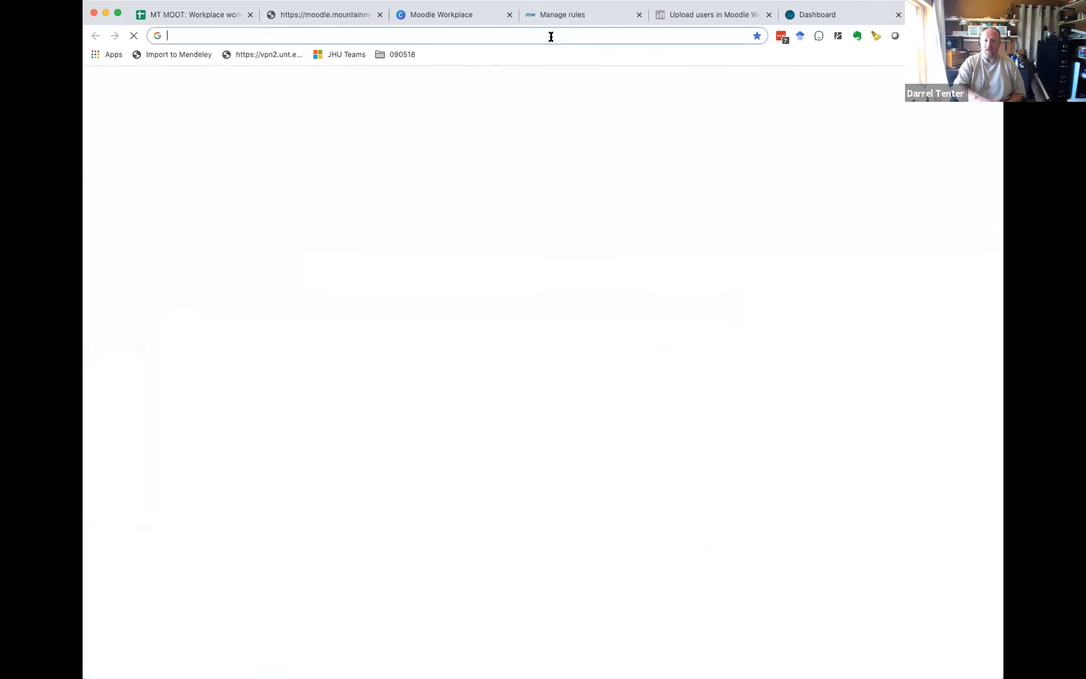
pyautogui.click(550, 35)
pyautogui.write('training')
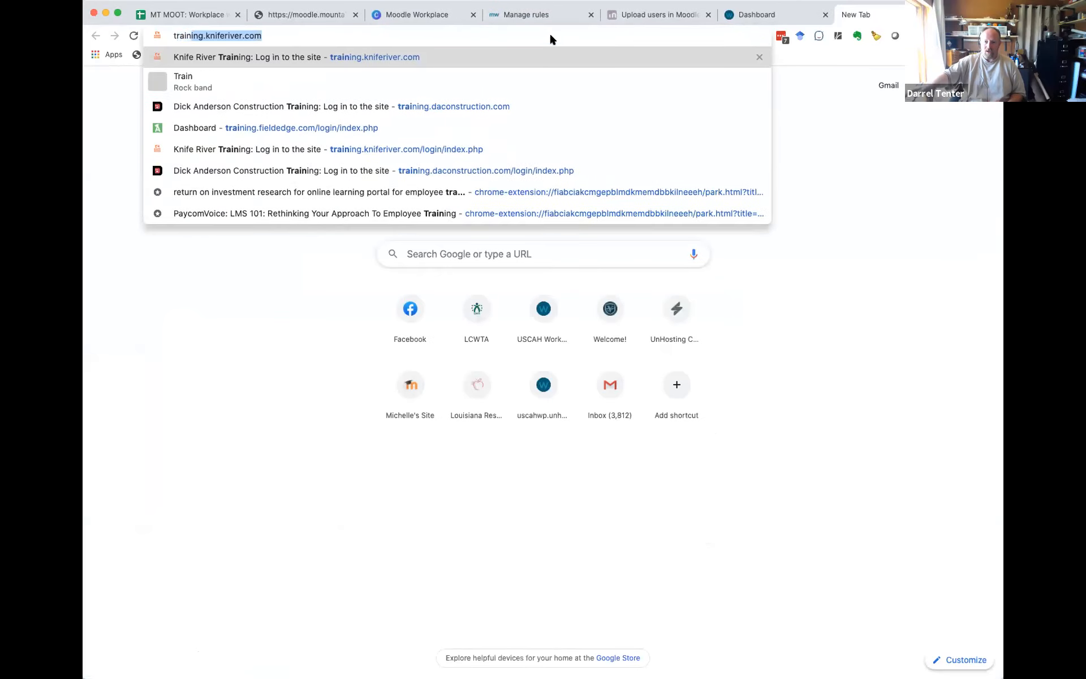
pyautogui.write('.')
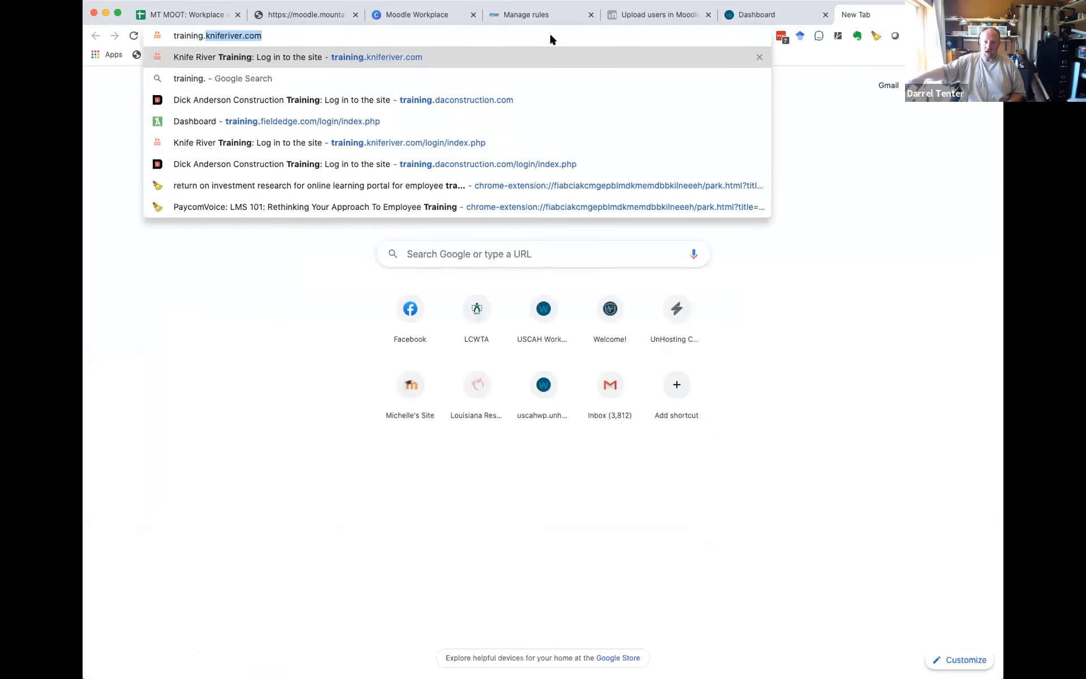
pyautogui.write('da')
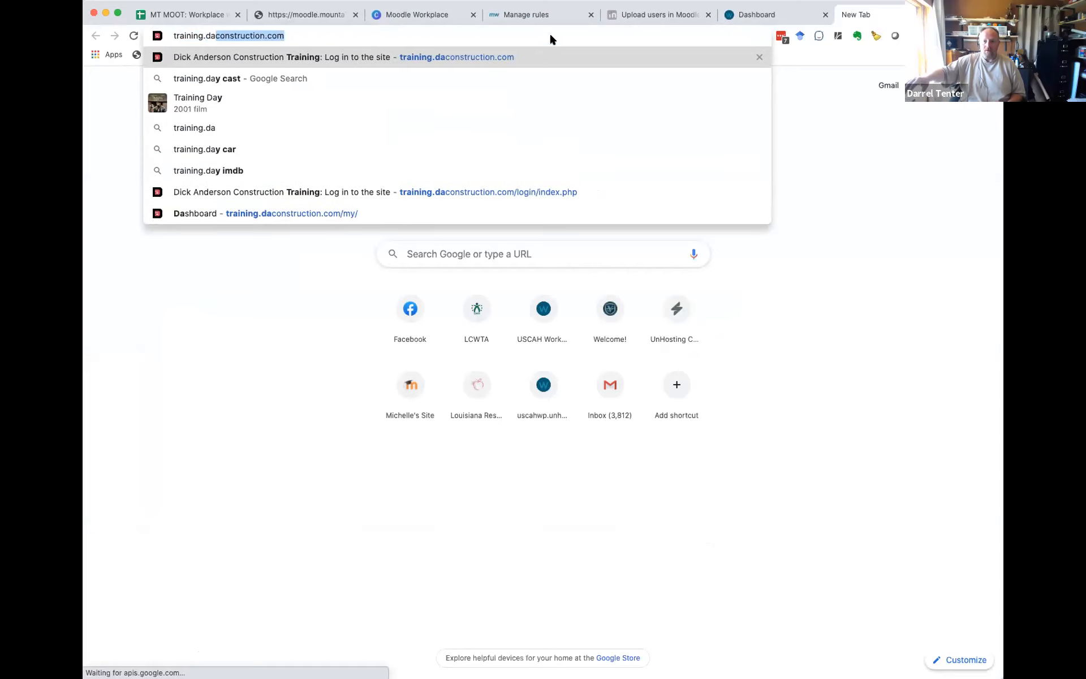
pyautogui.press('Return')
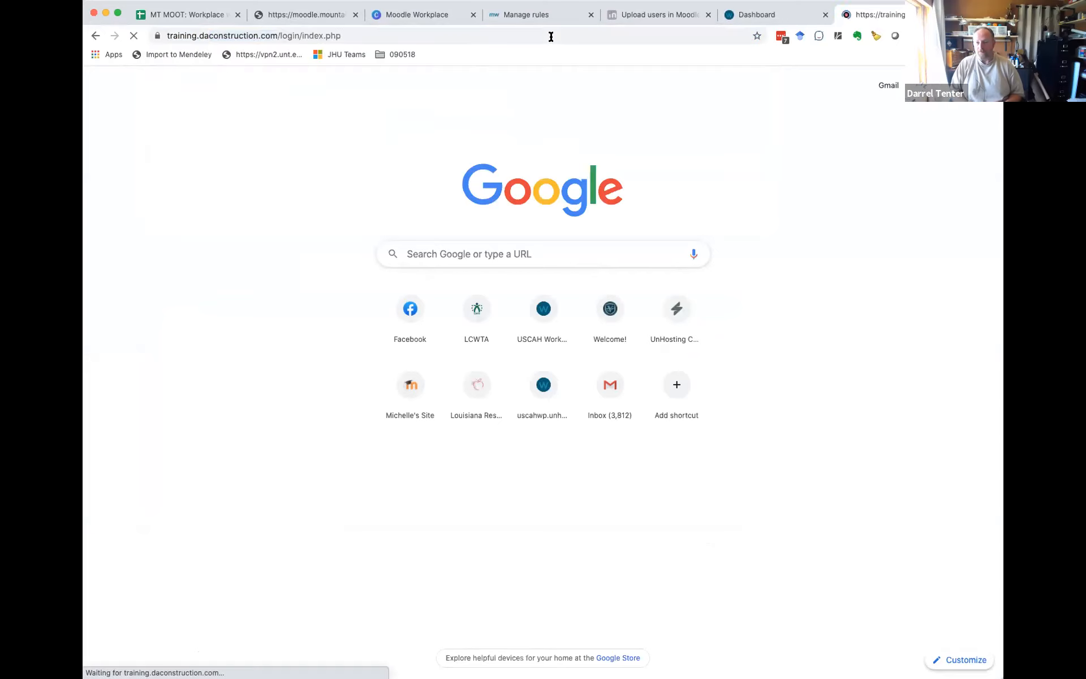